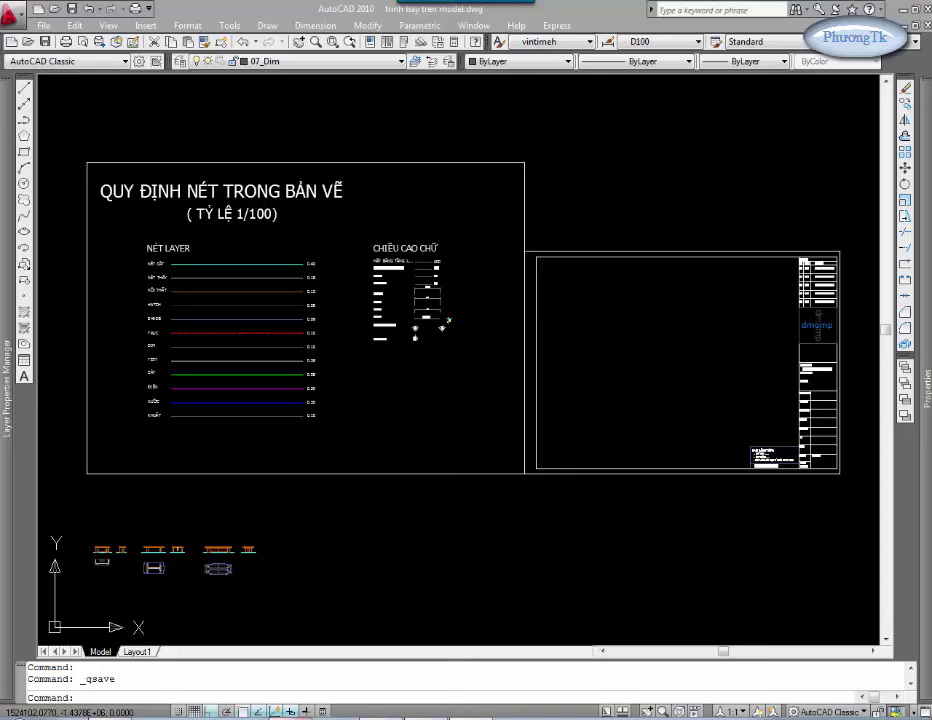
Step: Pan and zoom across the furniture views, the line-legend sheet and its CHIỀU CAO CHỮ table
middle_click_drag(426, 449, 455, 419)
middle_click_drag(324, 454, 379, 422)
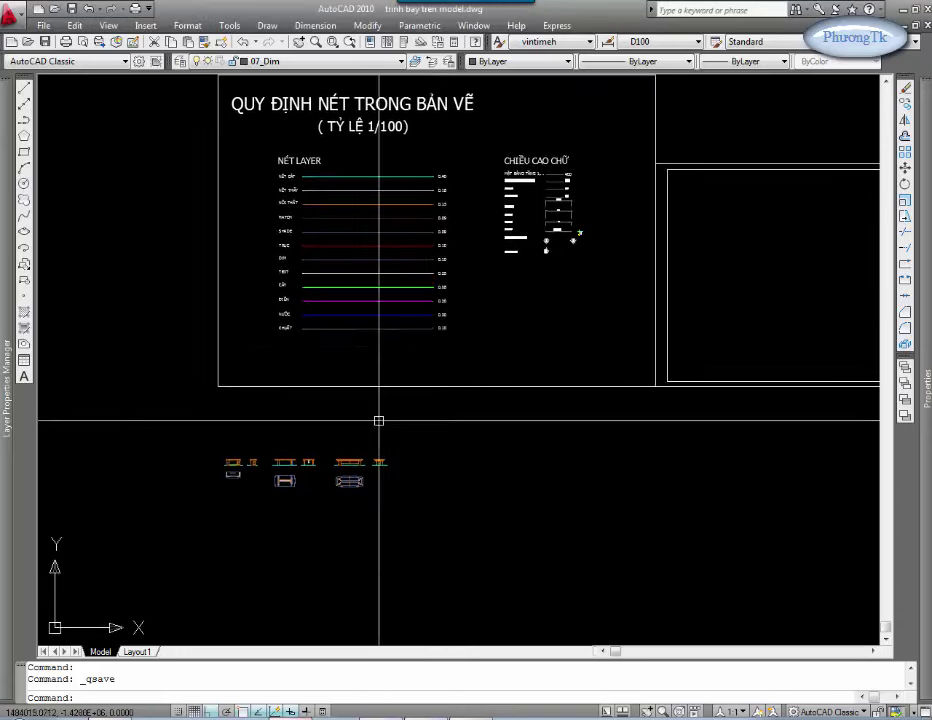
scroll(272, 464, "up", 3)
scroll(327, 445, "up", 1)
scroll(300, 439, "up", 3)
scroll(300, 439, "up", 2)
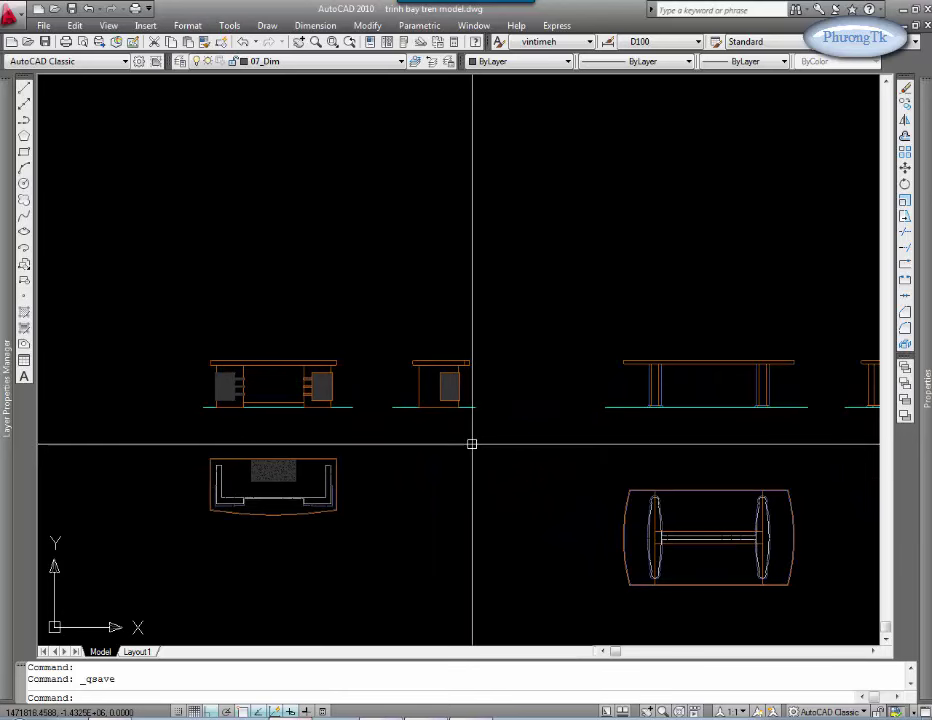
scroll(472, 444, "down", 3)
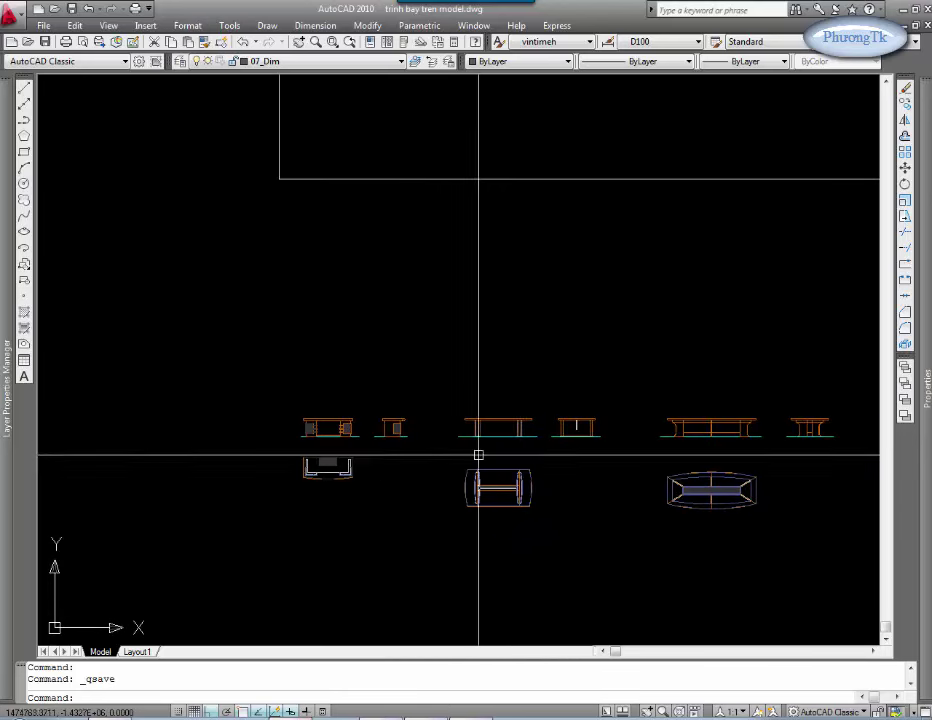
middle_click_drag(478, 453, 339, 476)
scroll(630, 471, "down", 1)
mouse_move(305, 435)
middle_mouse_down()
mouse_move(403, 423)
mouse_move(333, 462)
middle_mouse_up()
scroll(443, 427, "down", 5)
scroll(433, 410, "up", 2)
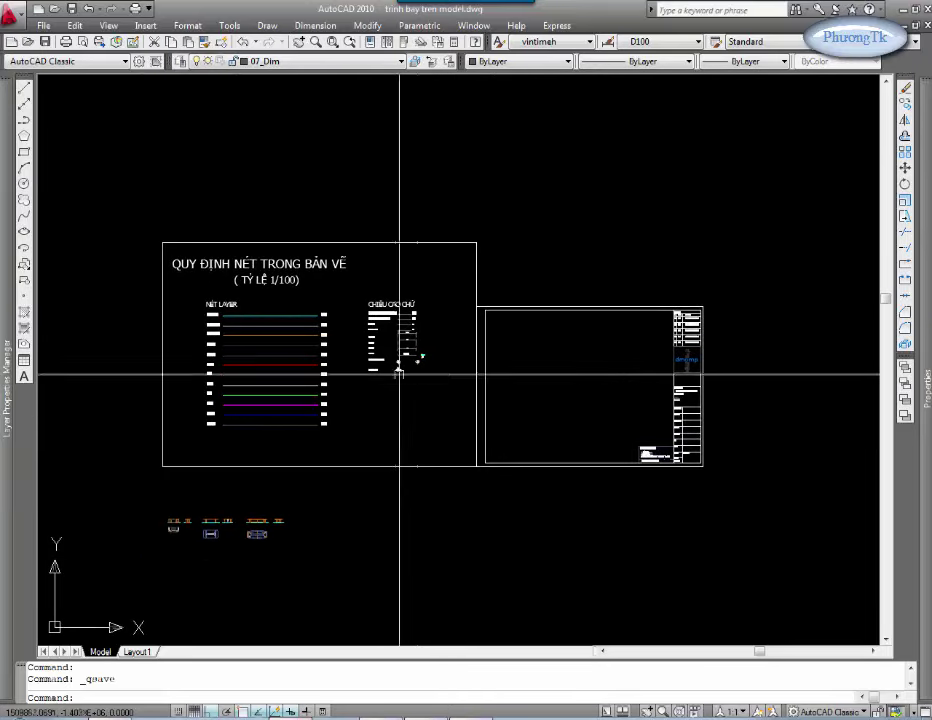
scroll(564, 429, "up", 2)
middle_click_drag(564, 429, 624, 422)
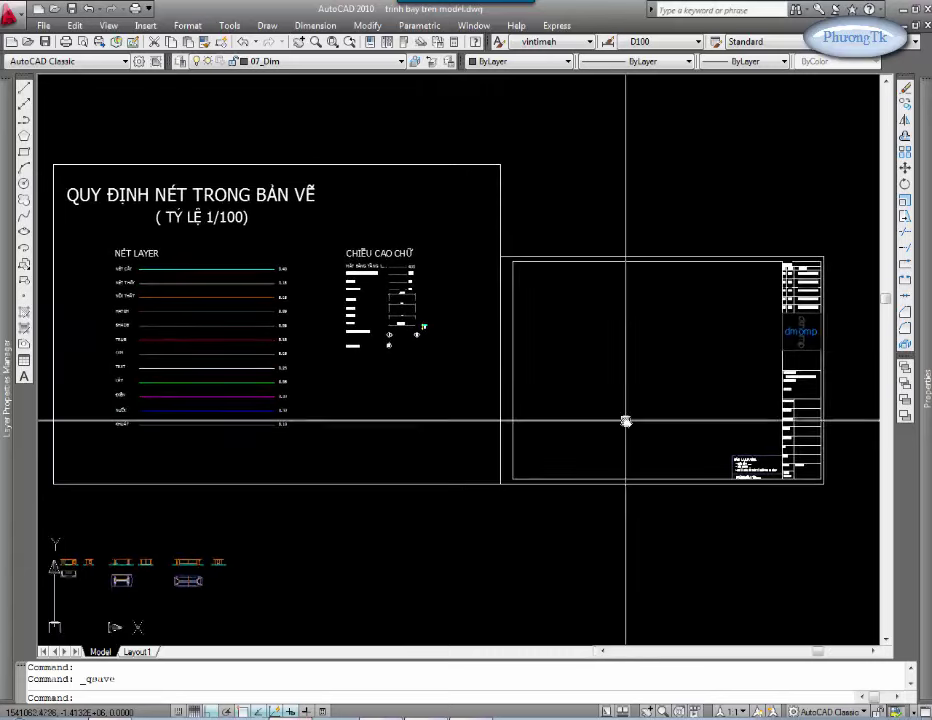
scroll(624, 422, "down", 2)
scroll(315, 291, "up", 2)
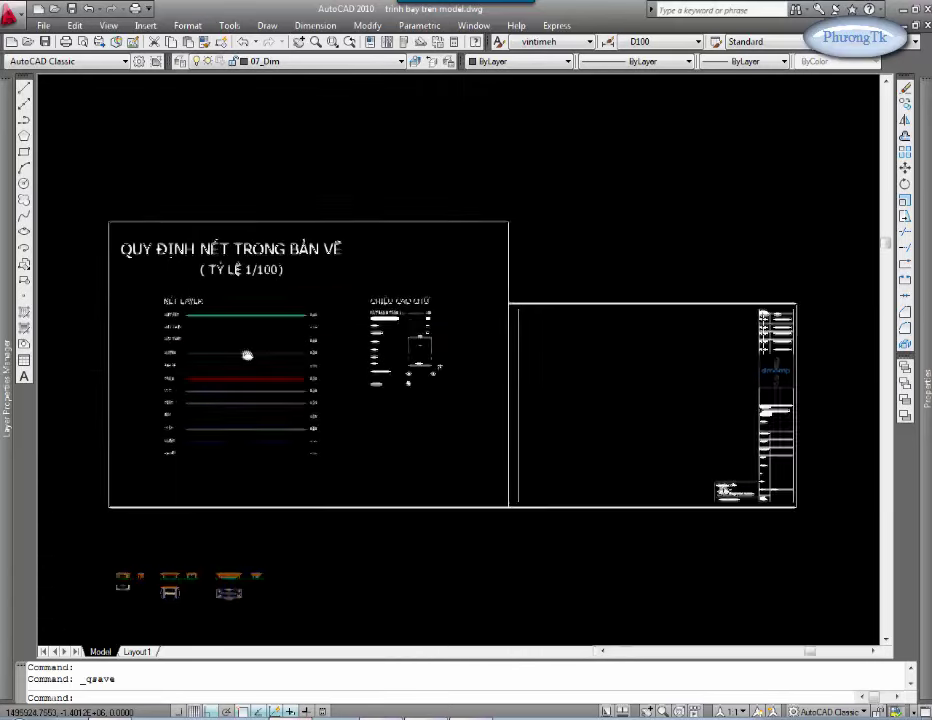
middle_click_drag(302, 325, 371, 325)
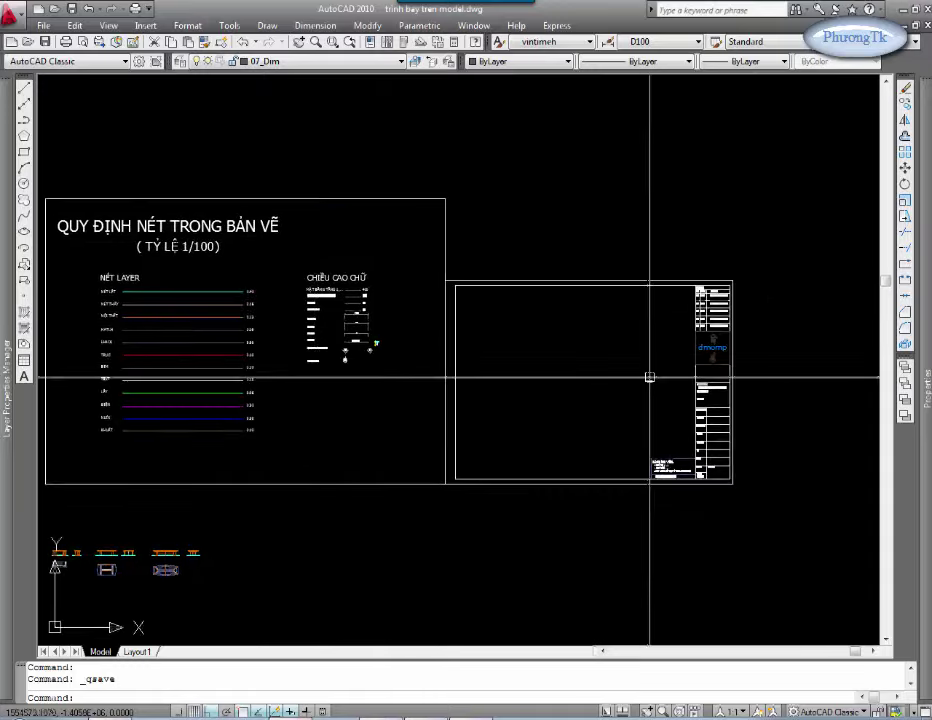
scroll(576, 464, "up", 2)
scroll(208, 214, "up", 1)
middle_click_drag(208, 214, 508, 259)
scroll(426, 395, "down", 2)
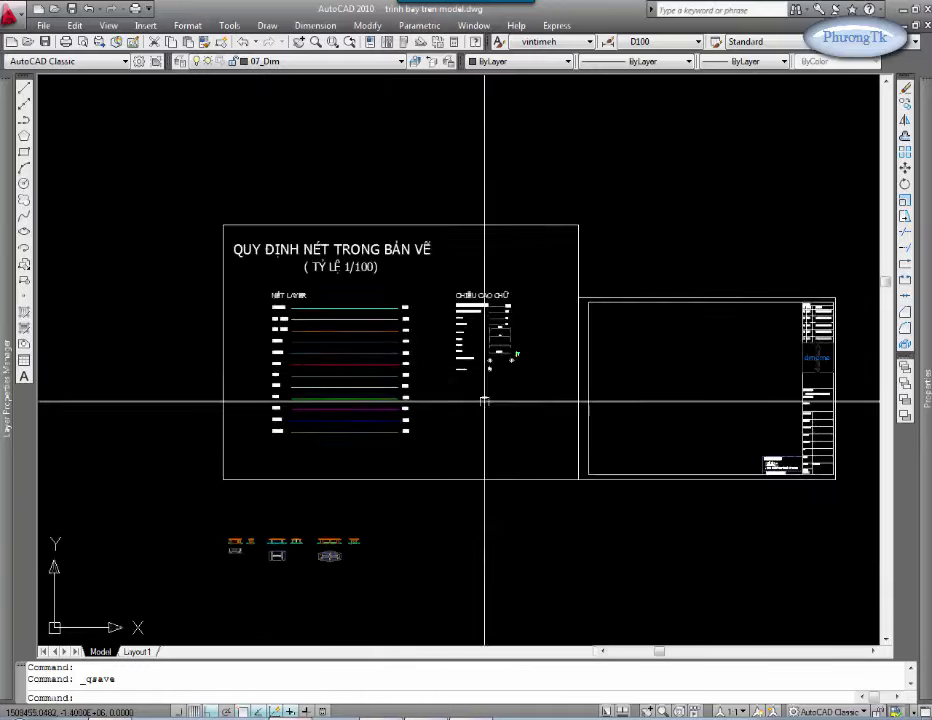
middle_click_drag(426, 395, 391, 316)
scroll(391, 316, "up", 5)
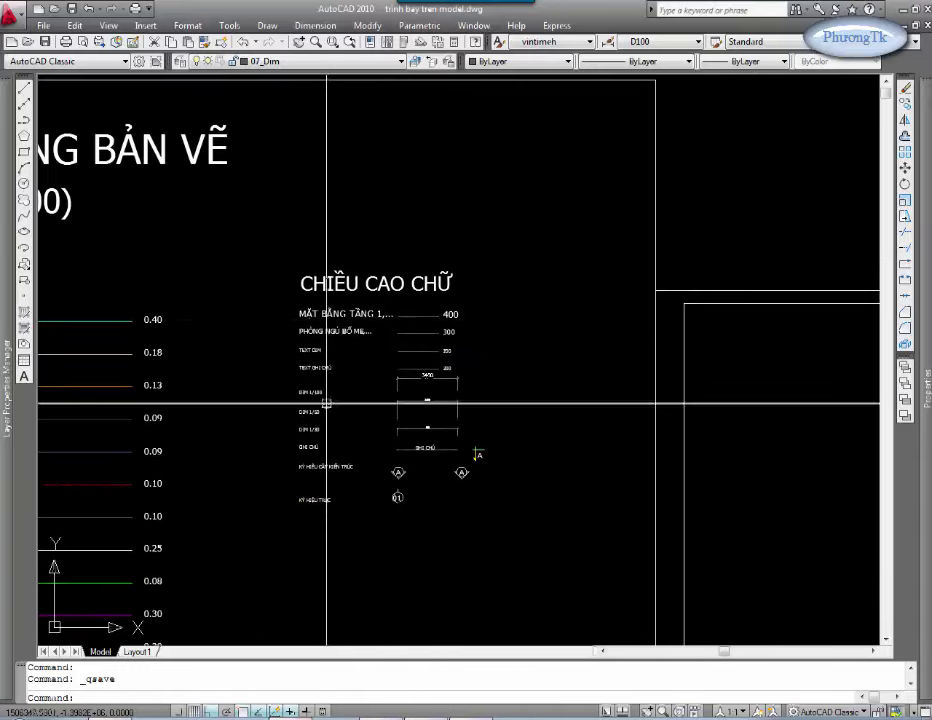
middle_click_drag(326, 403, 478, 308)
scroll(492, 468, "down", 2)
Step: Pan and zoom to frame the title block and the legend above the furniture views
middle_click_drag(879, 514, 649, 474)
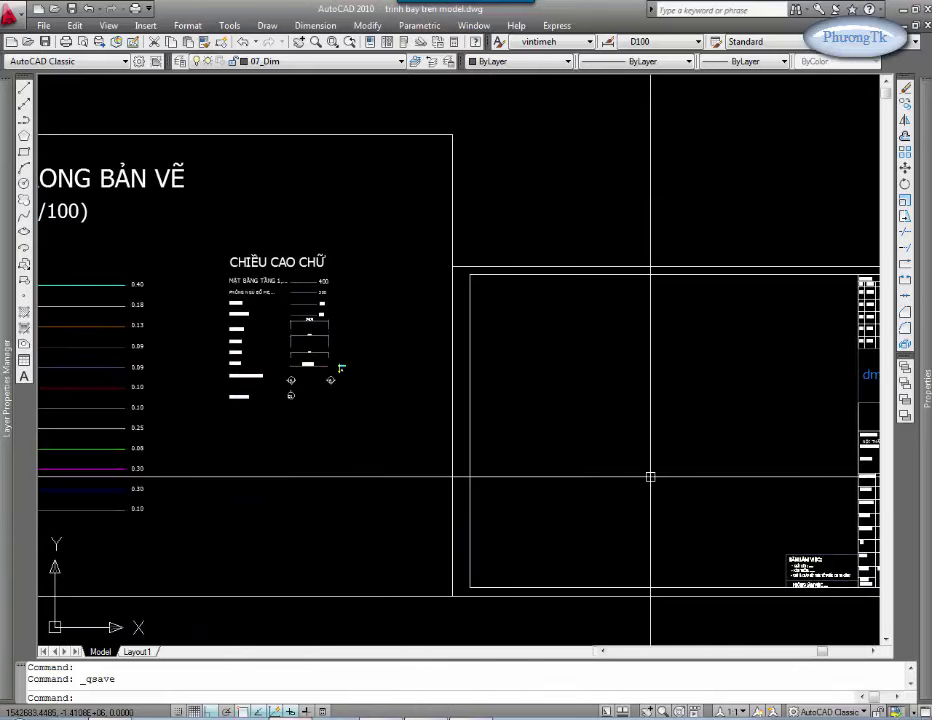
middle_click_drag(794, 321, 514, 261)
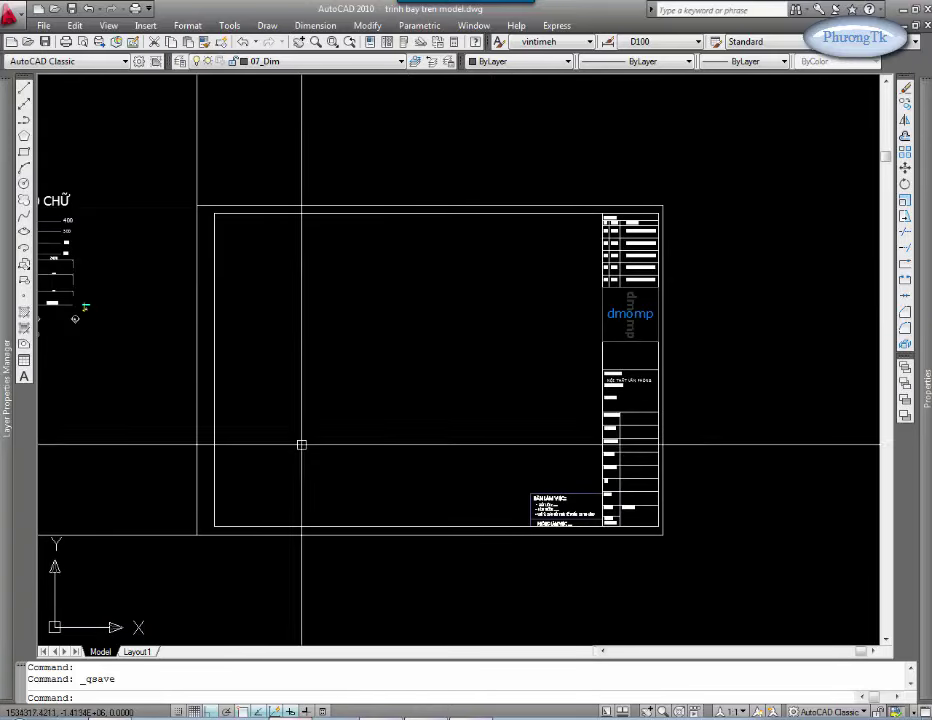
scroll(503, 337, "down", 2)
scroll(235, 272, "down", 1)
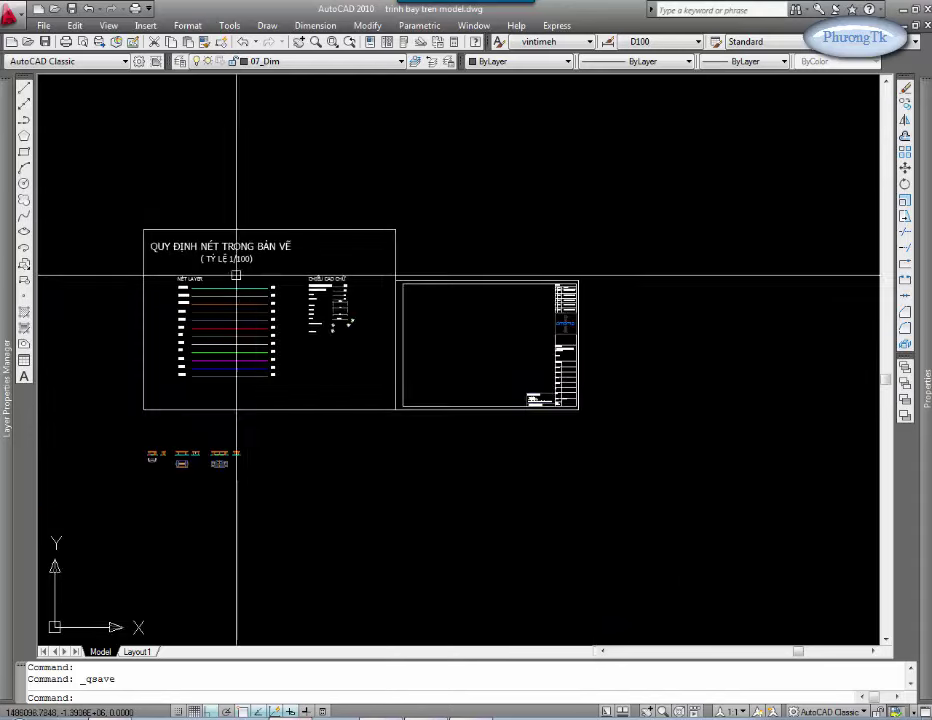
scroll(235, 272, "up", 2)
scroll(400, 400, "up", 4)
scroll(311, 373, "up", 4)
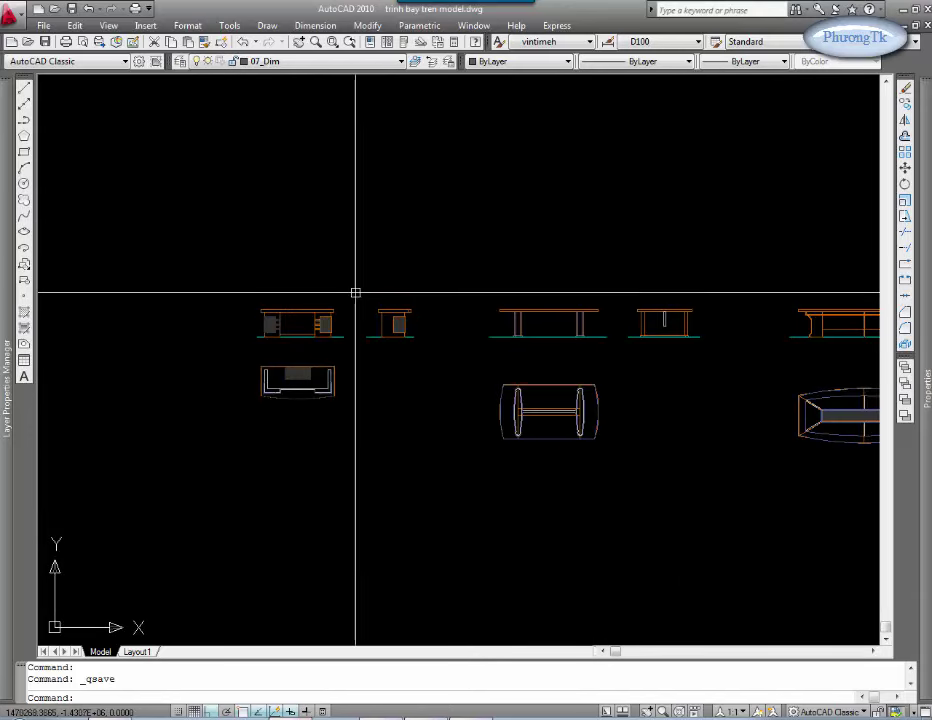
middle_click_drag(539, 336, 427, 391)
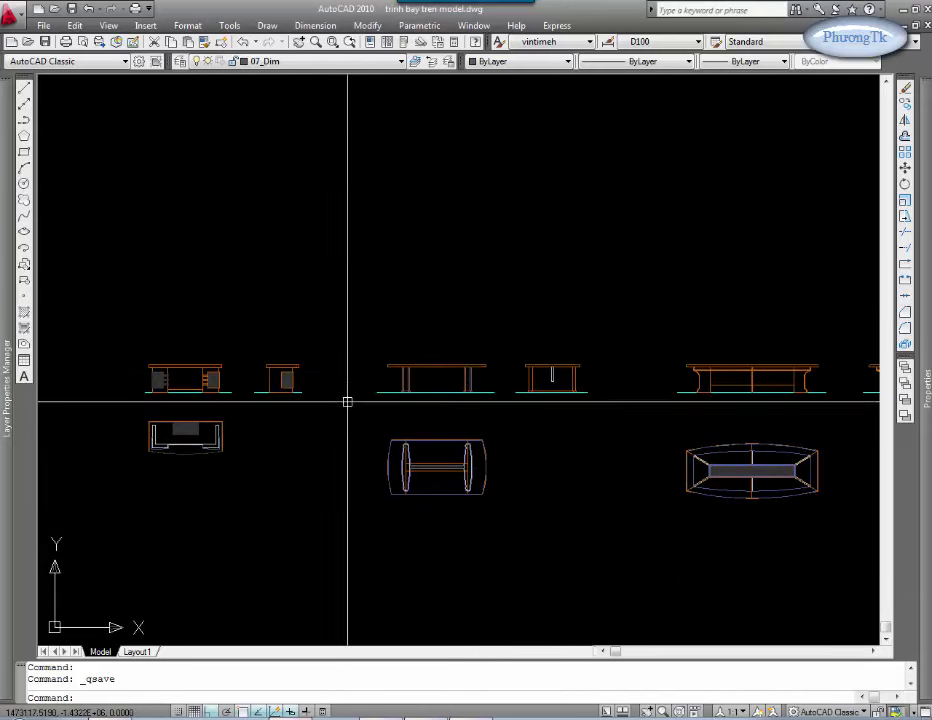
middle_click_drag(326, 423, 252, 439)
middle_click_drag(537, 426, 426, 426)
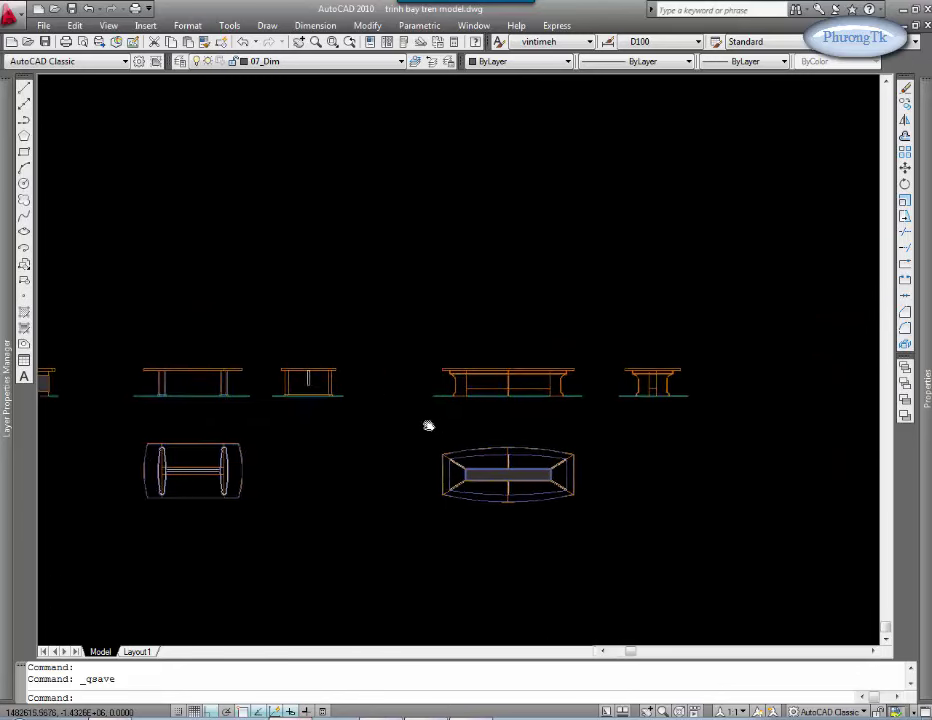
scroll(455, 403, "down", 2)
middle_click_drag(509, 162, 484, 230)
scroll(350, 406, "down", 3)
scroll(277, 412, "up", 4)
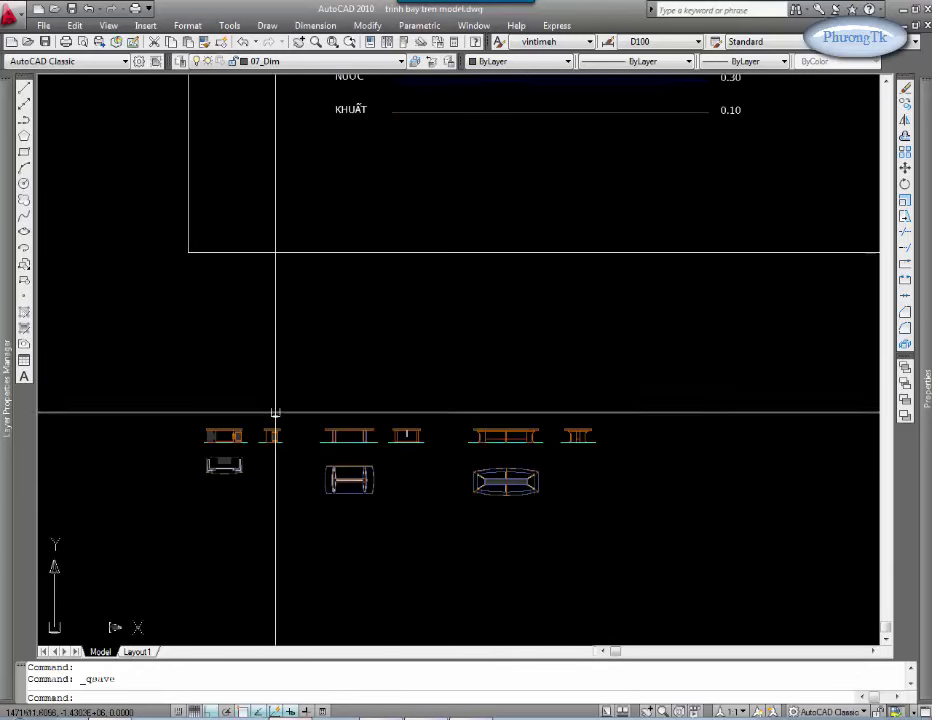
scroll(261, 418, "up", 2)
scroll(248, 431, "down", 4)
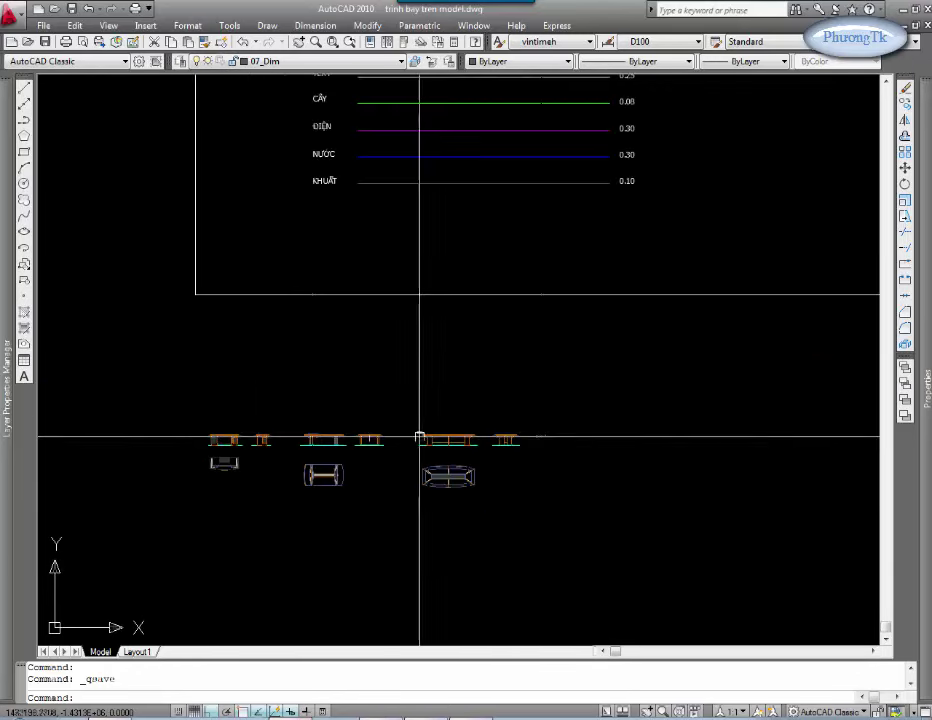
middle_click_drag(422, 433, 300, 440)
scroll(483, 376, "down", 2)
scroll(539, 408, "up", 2)
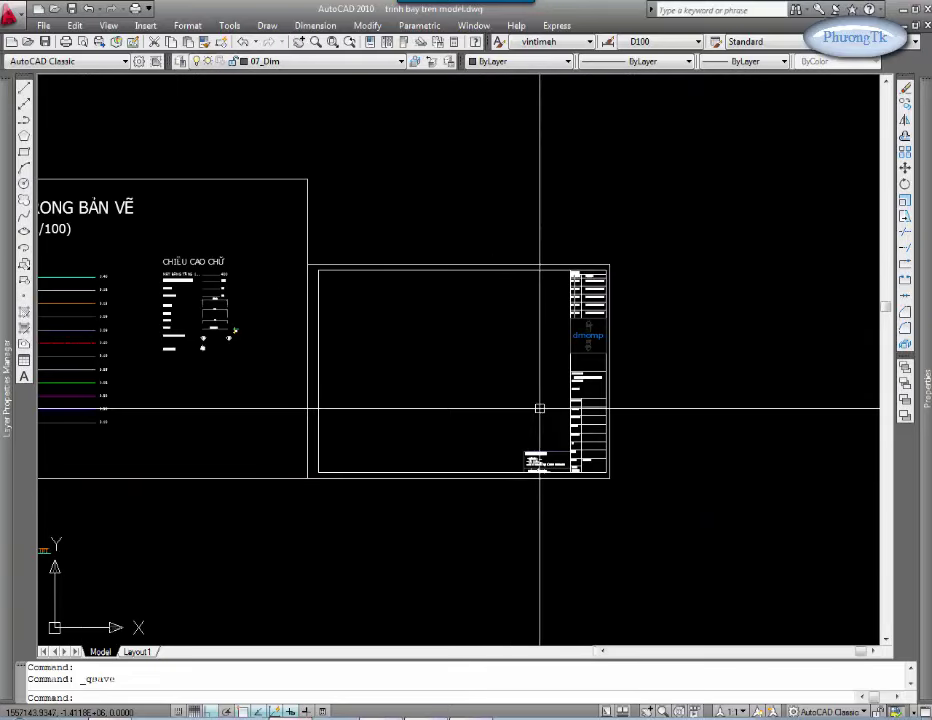
mouse_move(630, 417)
middle_mouse_down()
mouse_move(614, 389)
mouse_move(645, 369)
middle_mouse_up()
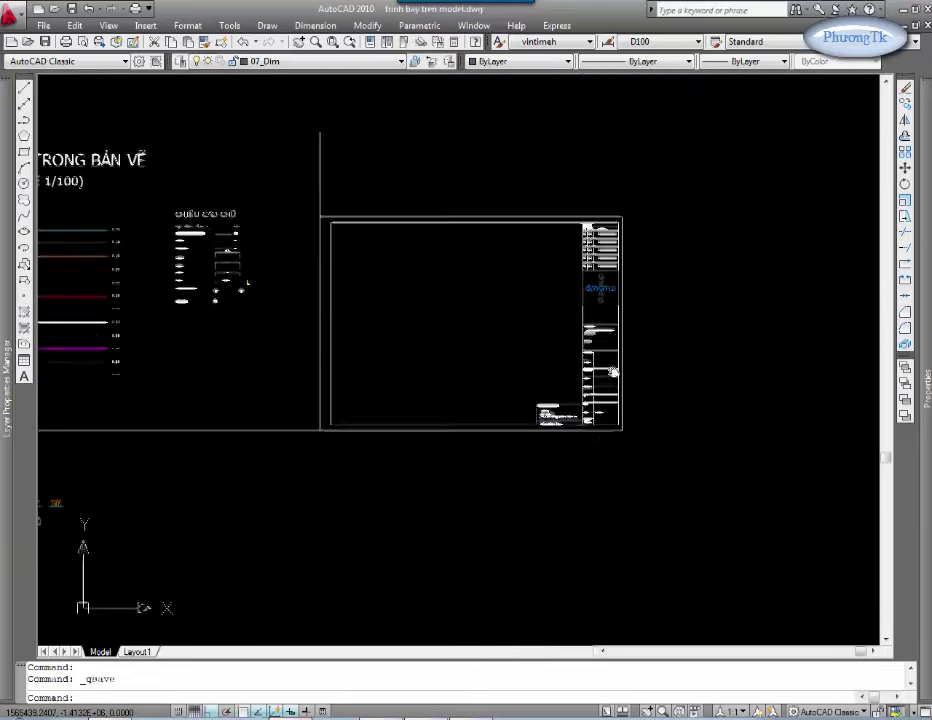
Step: Copy the title-block frame into the empty area below the original with CO
type("co")
key("Return")
left_click_drag(310, 205, 632, 440)
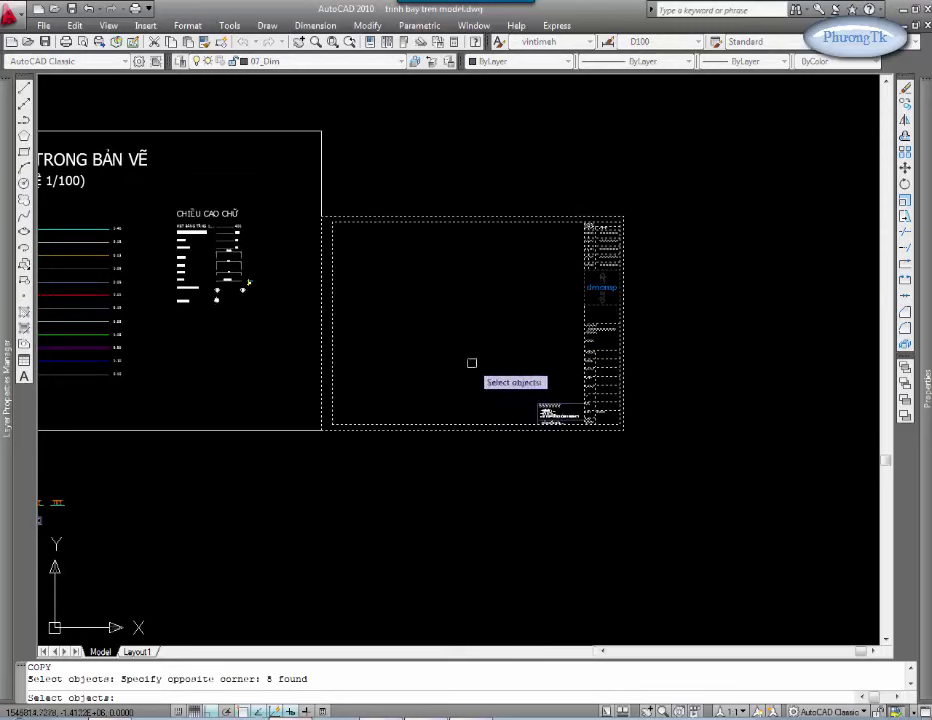
middle_click_drag(472, 362, 466, 387)
key("Escape")
left_click_drag(488, 386, 381, 520)
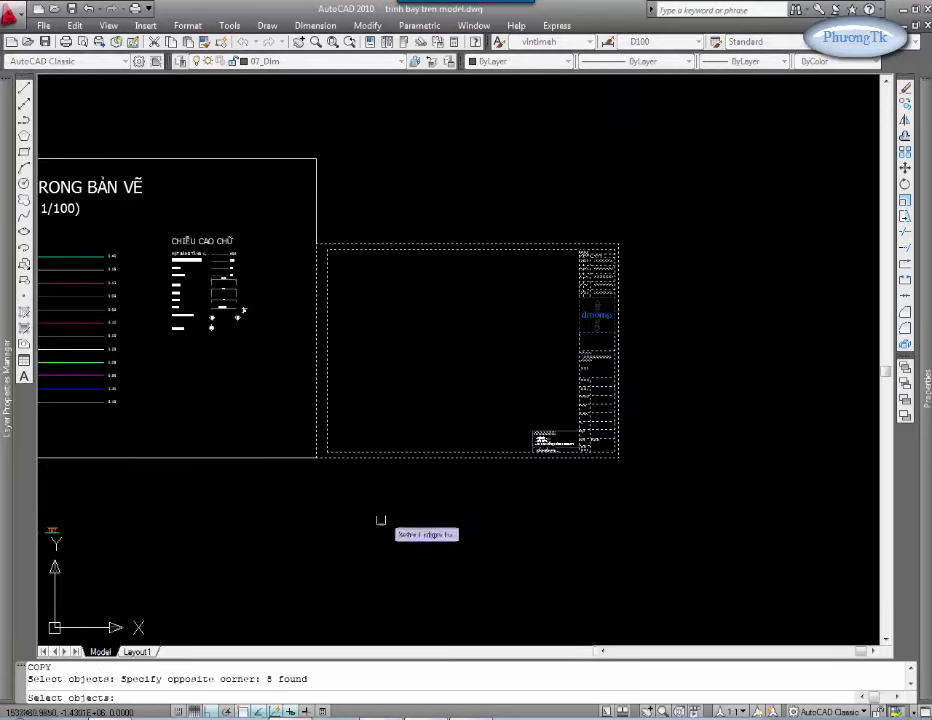
key("Return")
left_click(405, 318)
scroll(410, 375, "down", 2)
mouse_move(400, 555)
middle_mouse_down()
mouse_move(422, 443)
mouse_move(522, 424)
middle_mouse_up()
left_click(428, 420)
key("Escape")
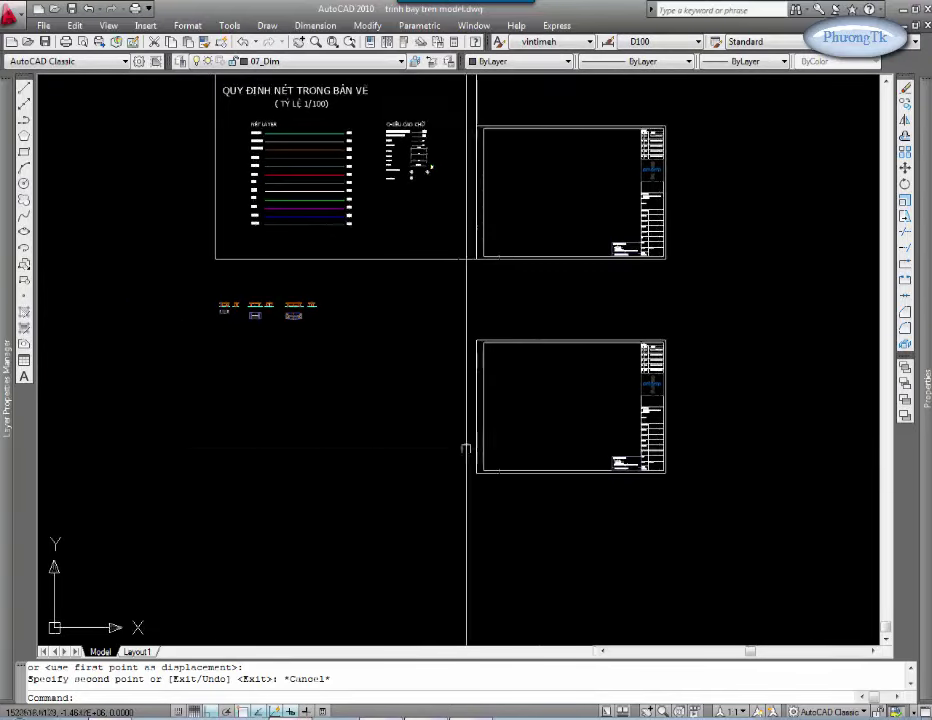
Step: Scale the copied title block down by a factor of 0.15
key("Escape")
left_click(636, 474)
key("Return")
left_click(387, 545)
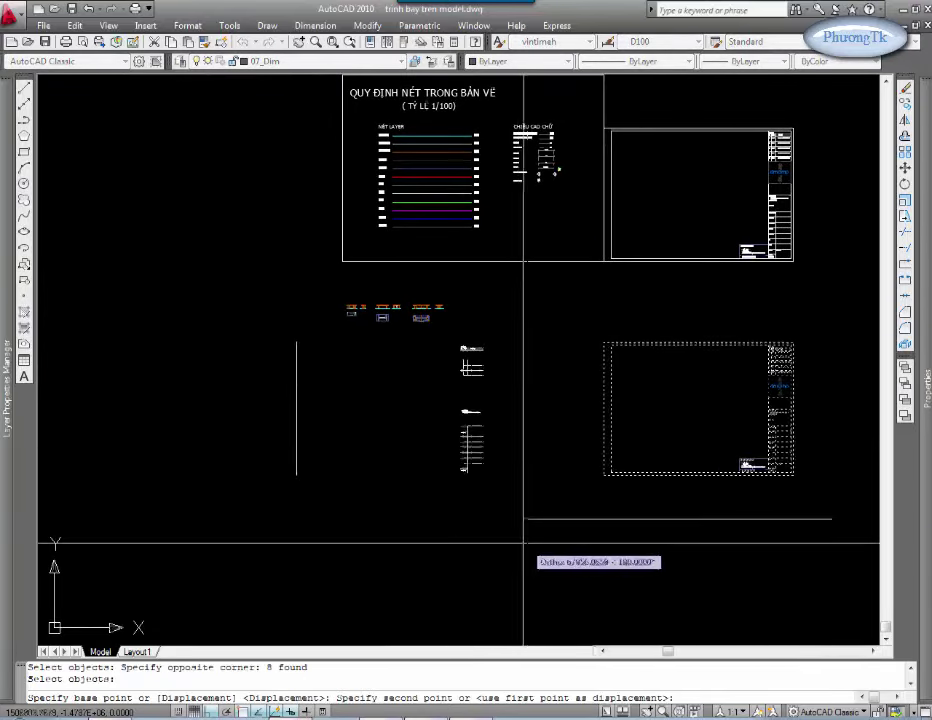
key("Escape")
scroll(416, 312, "up", 3)
mouse_move(416, 312)
middle_mouse_down()
mouse_move(426, 468)
mouse_move(408, 584)
middle_mouse_up()
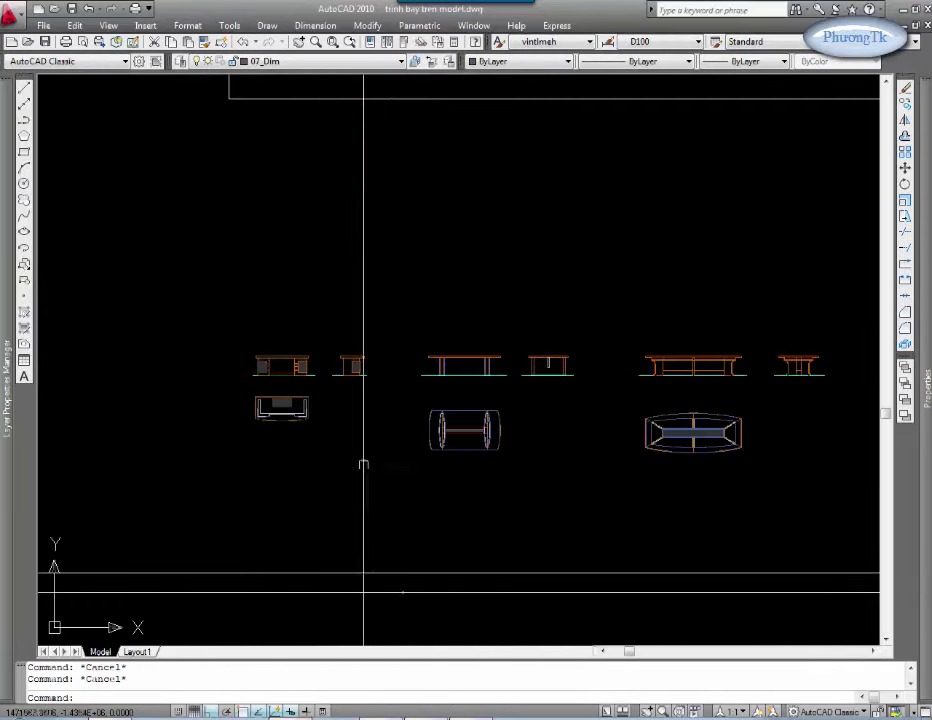
scroll(278, 372, "up", 3)
scroll(466, 438, "down", 3)
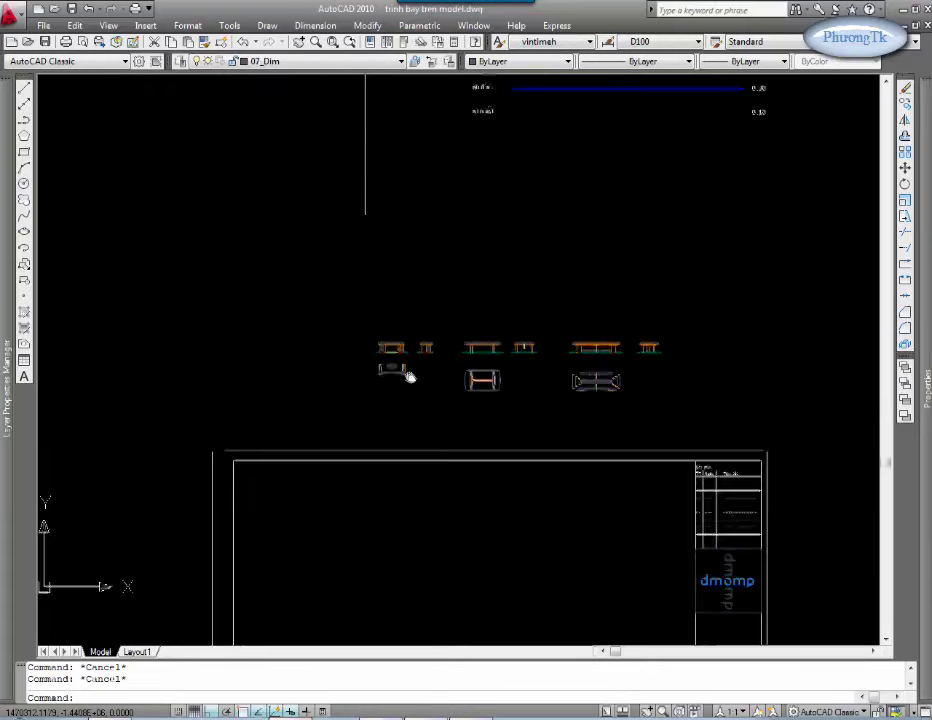
mouse_move(410, 374)
middle_mouse_down()
mouse_move(527, 485)
mouse_move(460, 484)
middle_mouse_up()
key("Return")
left_click(703, 450)
left_click(514, 462)
key("Return")
type("0.15")
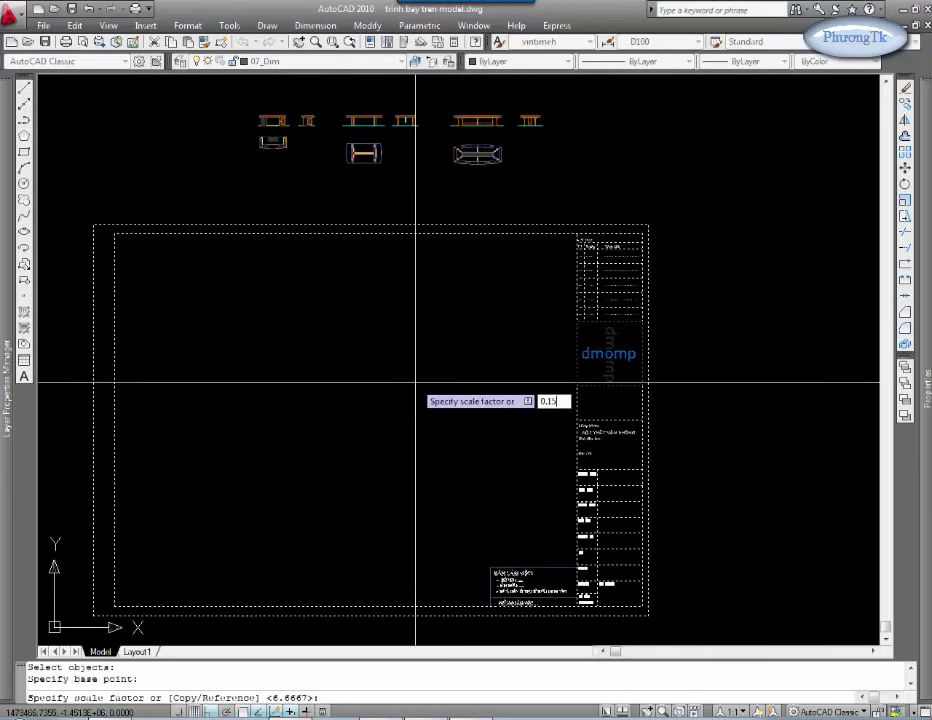
key("Return")
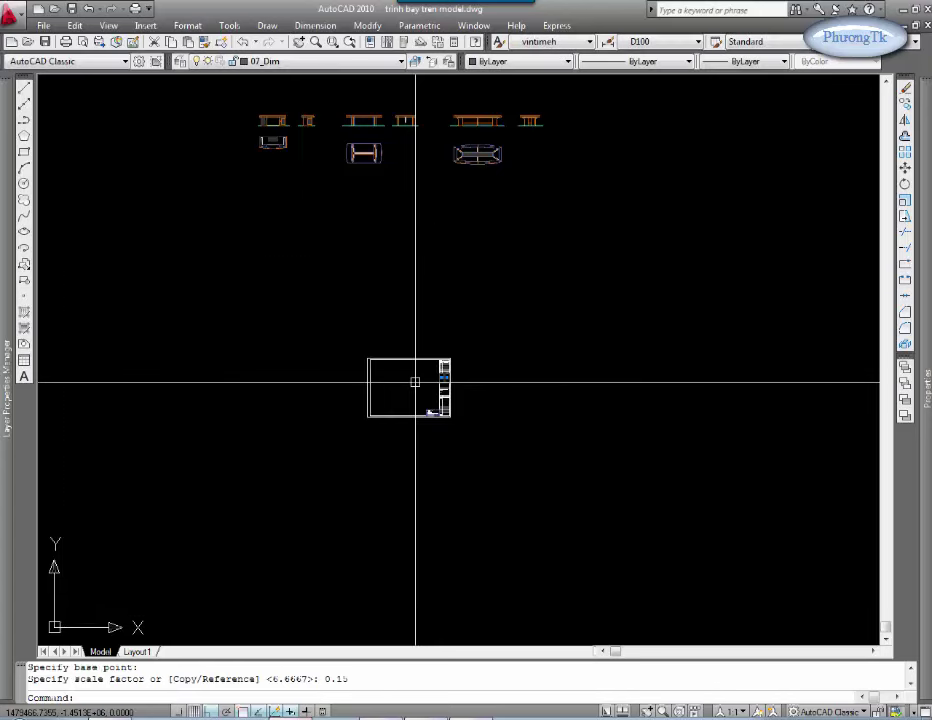
Step: Start moving the shrunken title block, selecting it and picking its base point
type("m")
key("Return")
left_click_drag(490, 312, 360, 440)
key("Return")
left_click(368, 495)
Step: Move the small title block up so it surrounds the left desk views
left_click(386, 489)
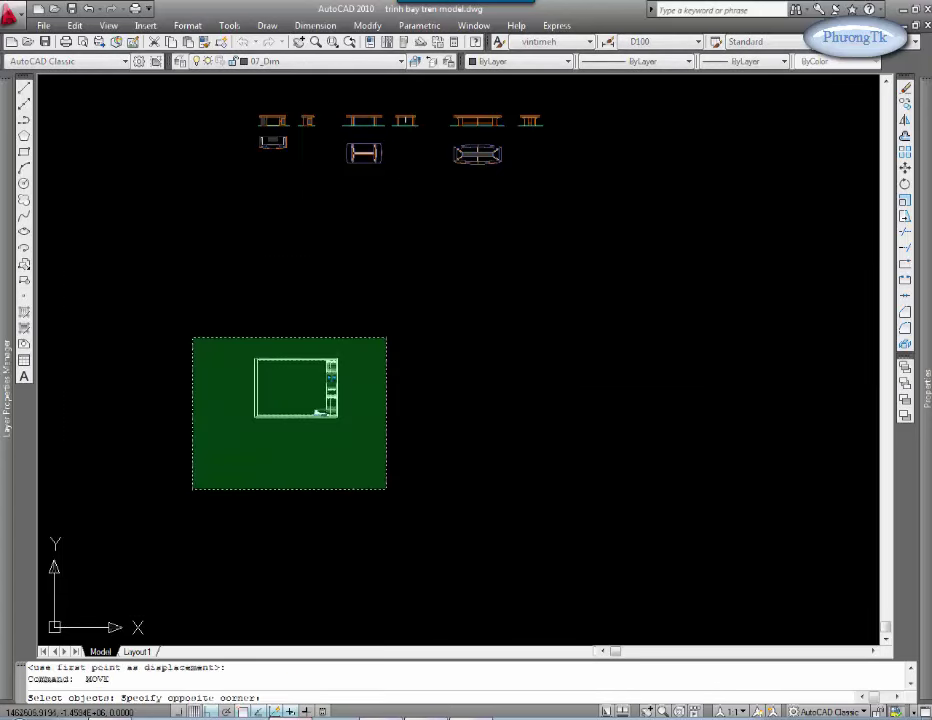
left_click(192, 338)
key("Return")
left_click(541, 503)
middle_click_drag(514, 214, 514, 422)
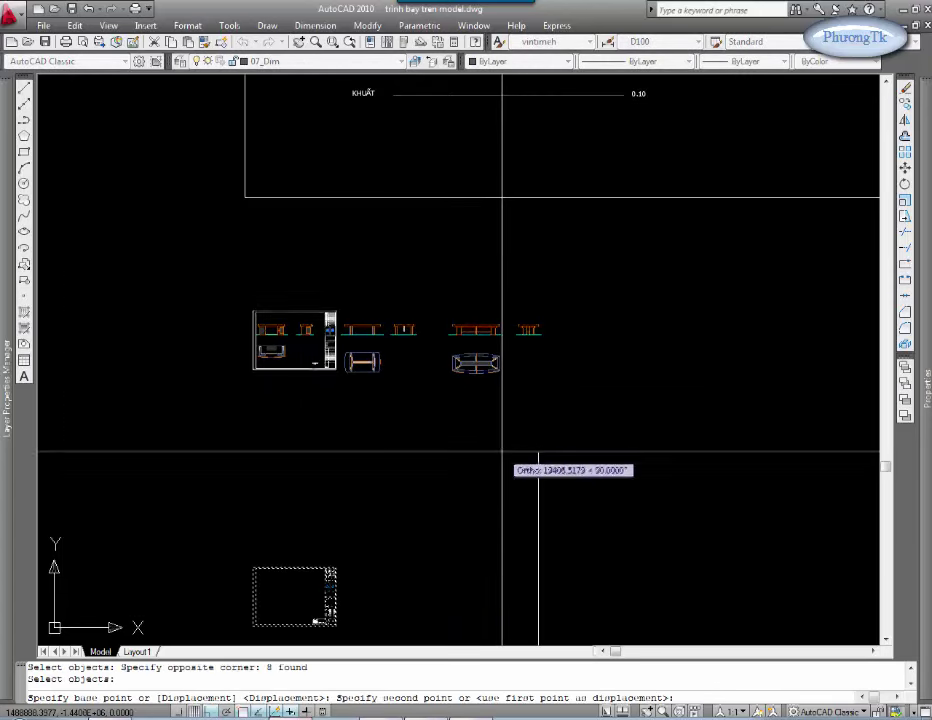
left_click(538, 452)
scroll(538, 452, "up", 3)
scroll(470, 395, "up", 4)
middle_click_drag(431, 436, 518, 416)
Step: Move the frame together with its enclosed desk views further left
type("m")
key("Return")
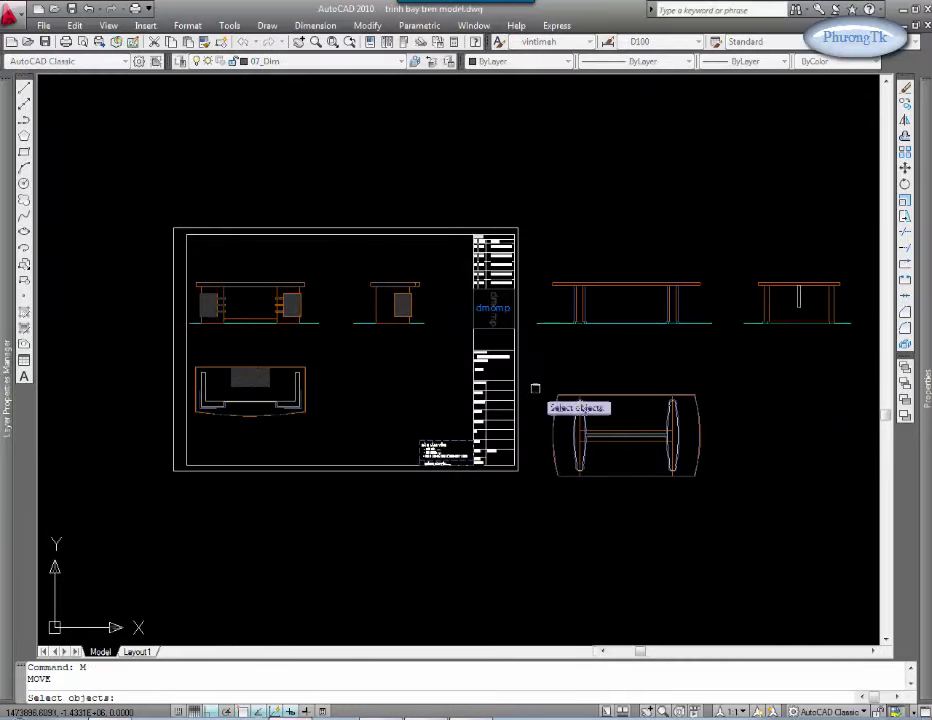
left_click_drag(535, 388, 368, 512)
key("Return")
left_click(495, 545)
left_click(450, 545)
scroll(398, 447, "up", 1)
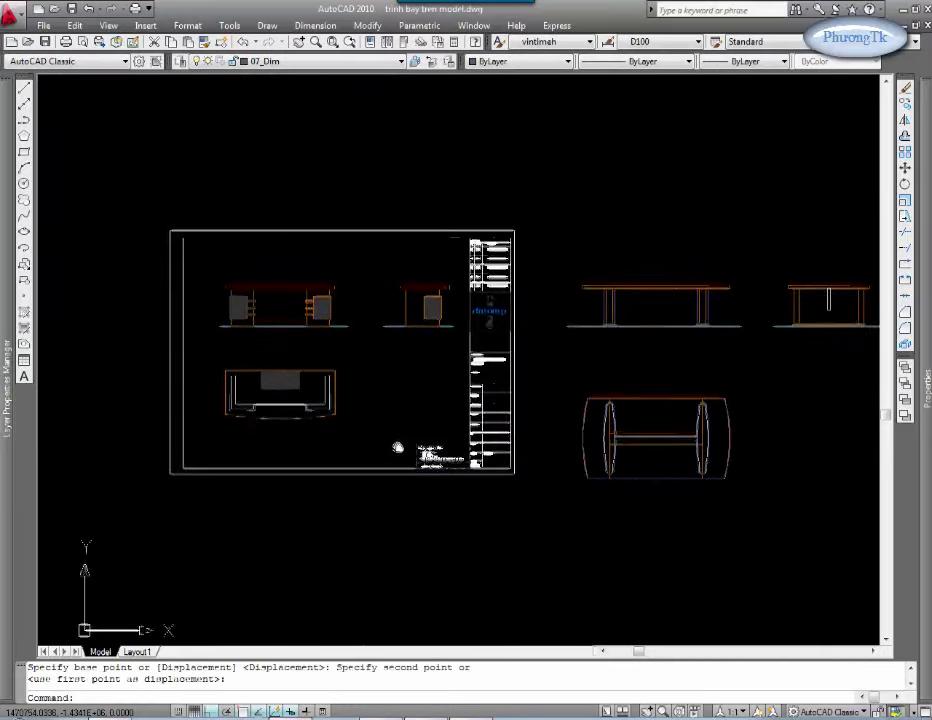
Step: Nudge the frame and its eight enclosed objects slightly with another move
type("m")
key("Return")
left_click_drag(566, 410, 395, 537)
key("Return")
left_click(453, 530)
left_click(459, 531)
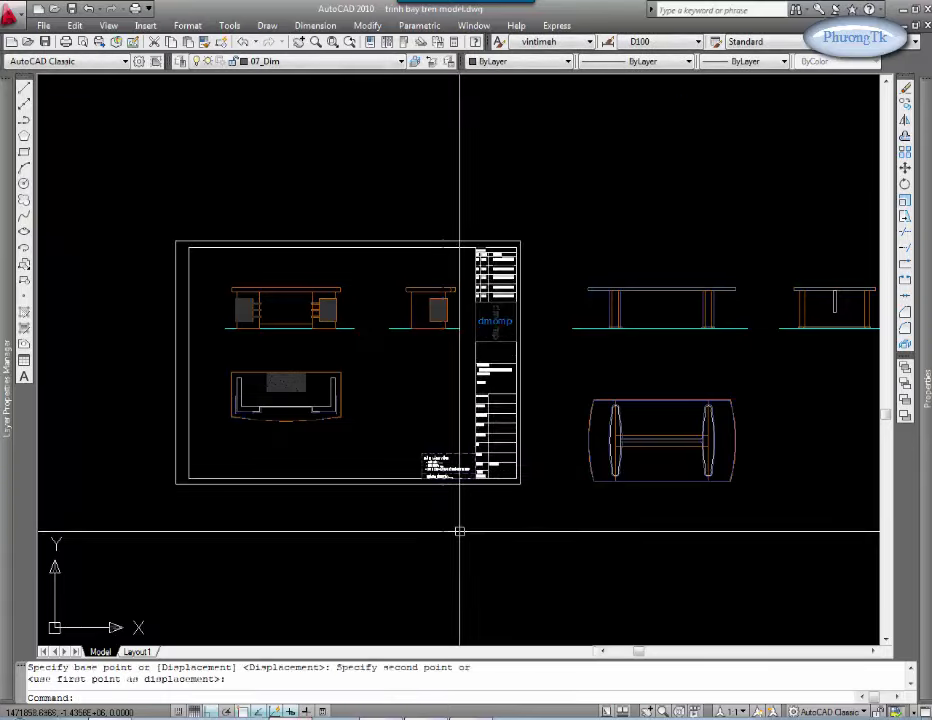
scroll(486, 460, "up", 3)
Step: Select the frame and views for another move, then cancel it
type("m")
key("Return")
left_click_drag(597, 427, 279, 555)
key("Return")
left_click(270, 566)
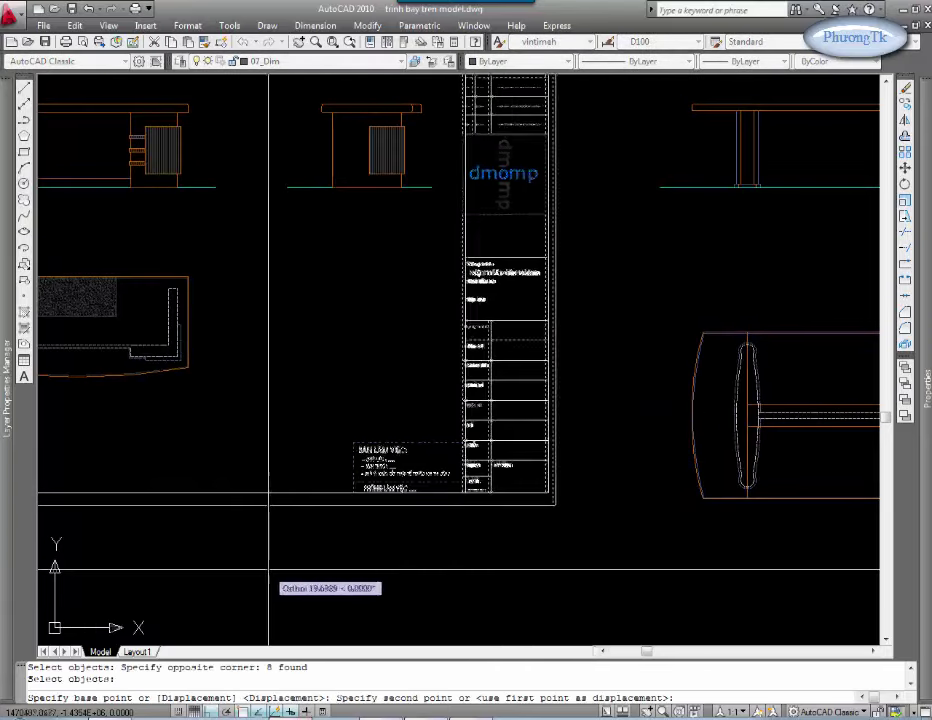
key("Escape")
Step: Pan and zoom to review the frame around the desk elevation
scroll(281, 566, "down", 5)
middle_click_drag(322, 356, 430, 362)
scroll(337, 420, "up", 3)
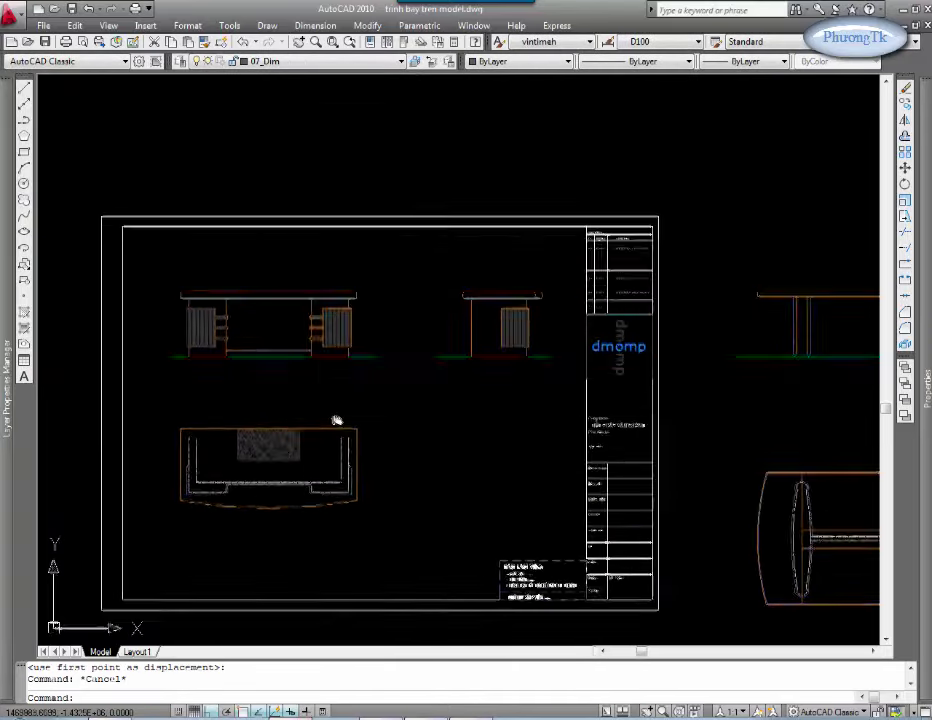
middle_click_drag(337, 420, 401, 368)
scroll(354, 339, "up", 3)
scroll(391, 330, "down", 4)
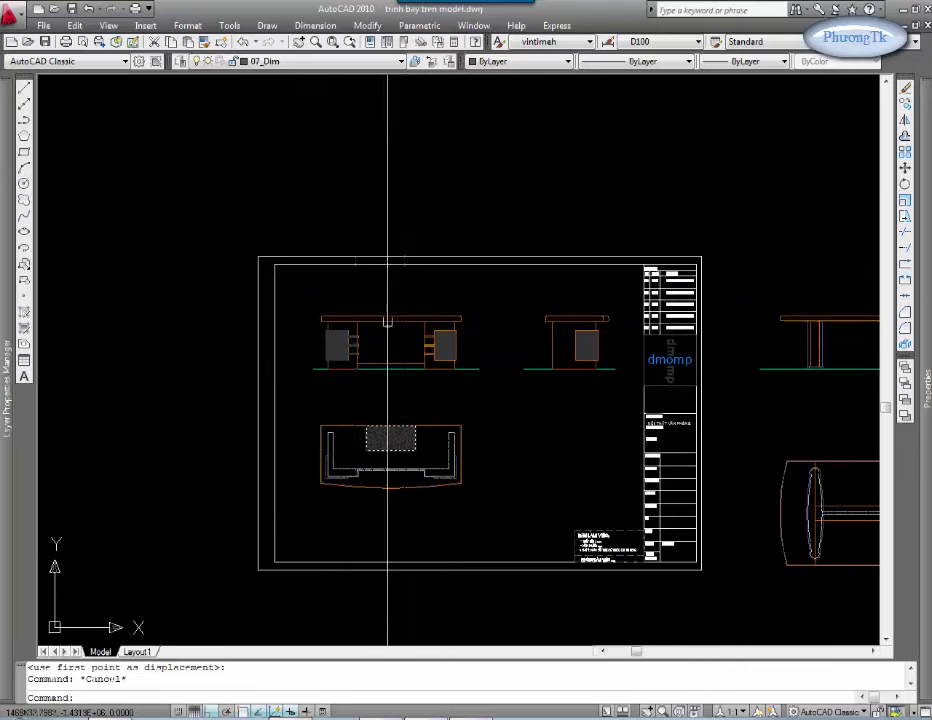
middle_click_drag(387, 321, 327, 318)
scroll(405, 345, "up", 2)
scroll(475, 305, "down", 1)
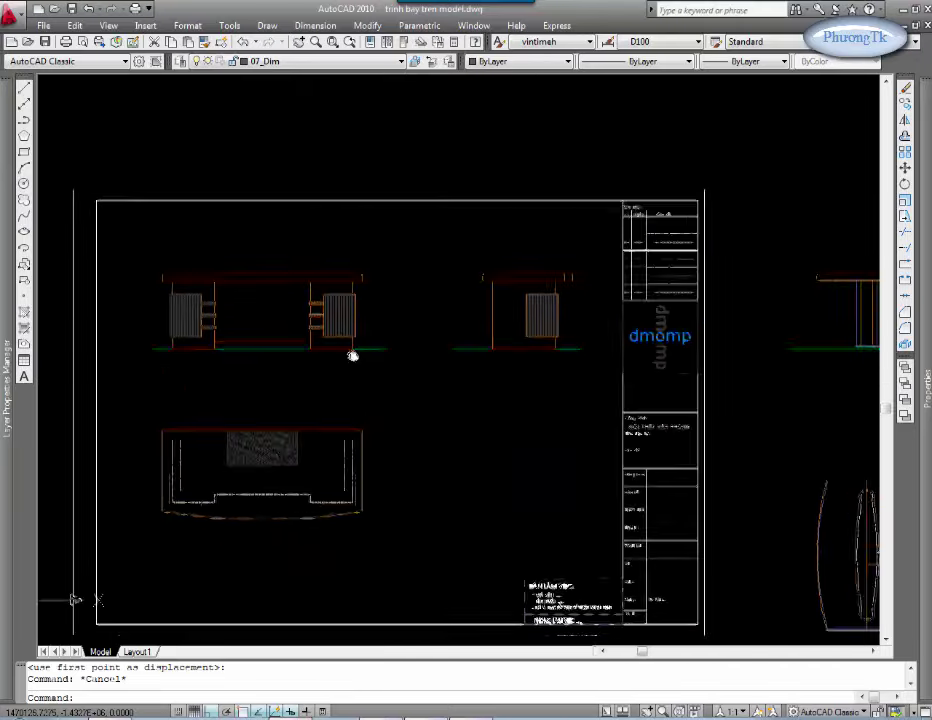
scroll(485, 435, "up", 1)
middle_click_drag(485, 435, 479, 493)
Step: Move the title-block frame and desk views into their final position
type("M")
key("Return")
left_click(687, 468)
left_click(575, 555)
key("Return")
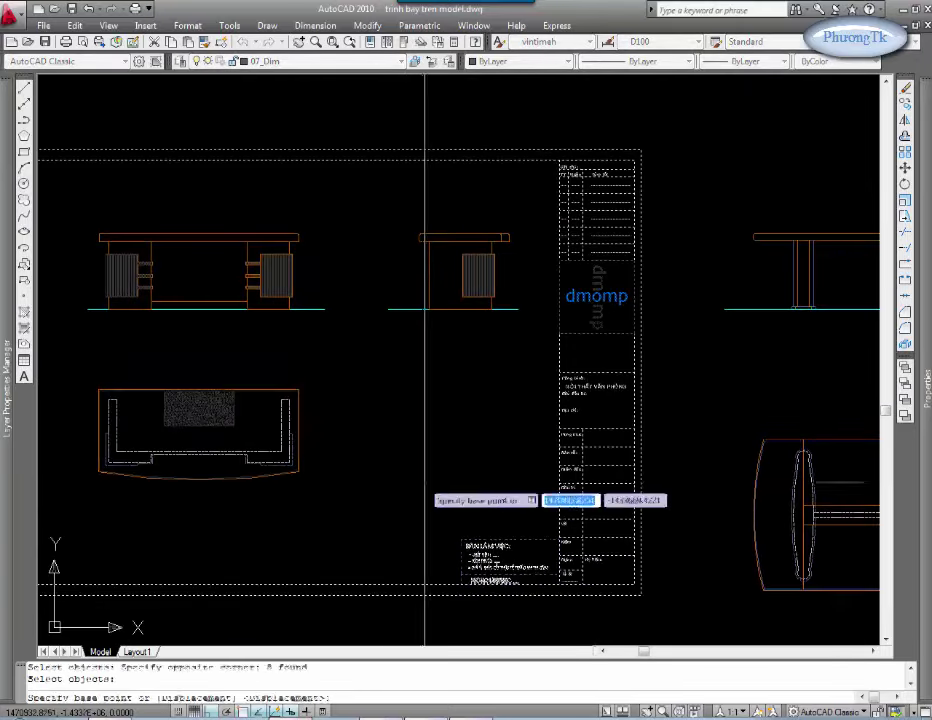
left_click(426, 499)
left_click(422, 474)
scroll(460, 450, "down", 2)
scroll(480, 358, "down", 1)
middle_click_drag(480, 358, 442, 405)
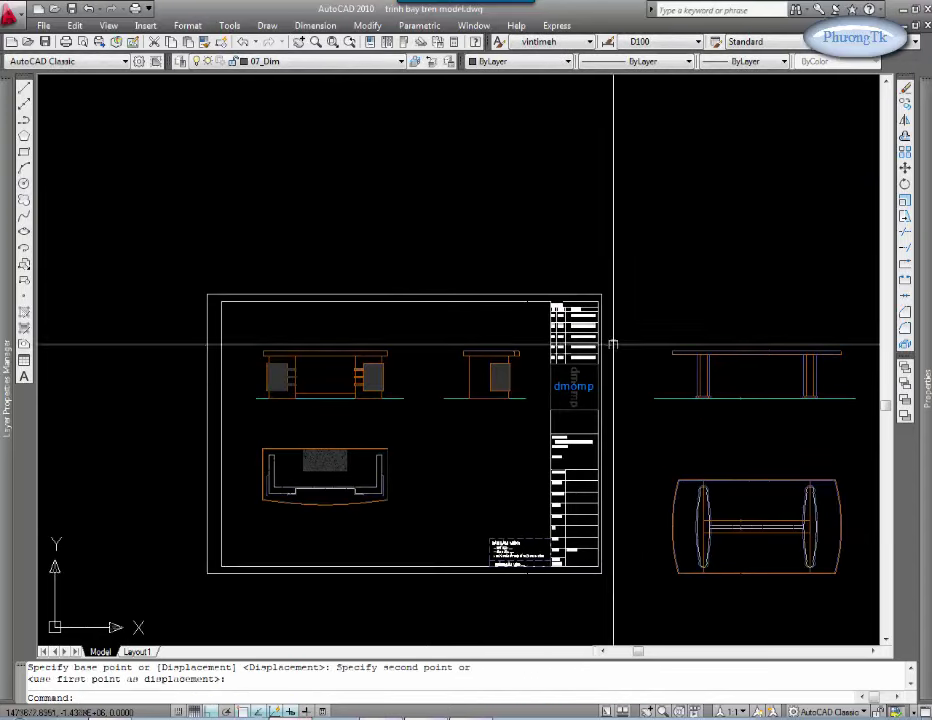
Step: Review the D100 style in the Dimension Style Manager, then start a new style from it
left_click(606, 42)
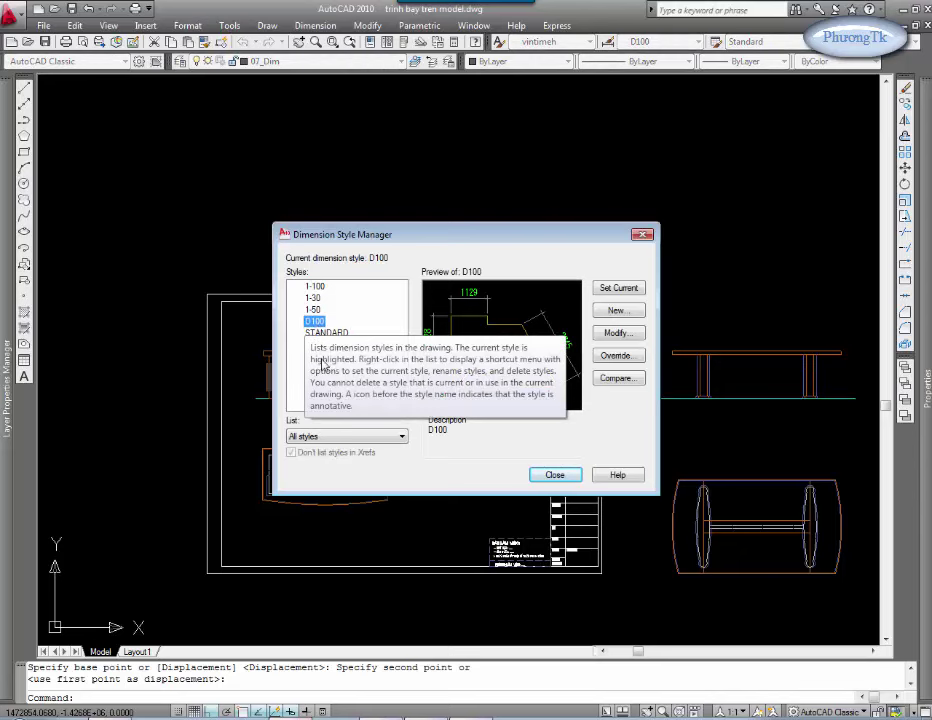
left_click(619, 332)
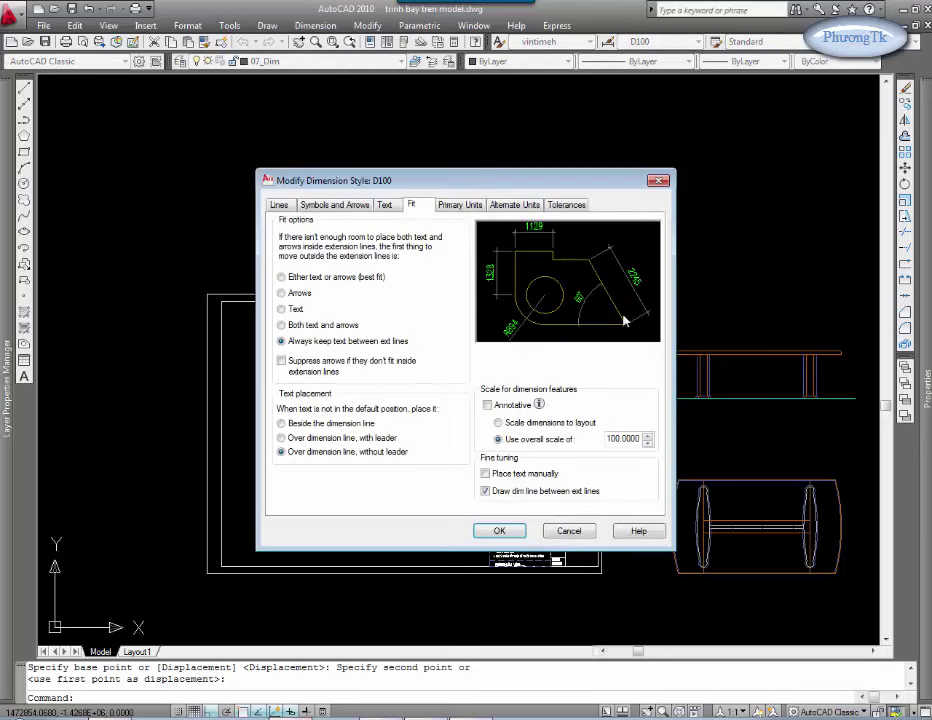
key("Escape")
left_click(616, 310)
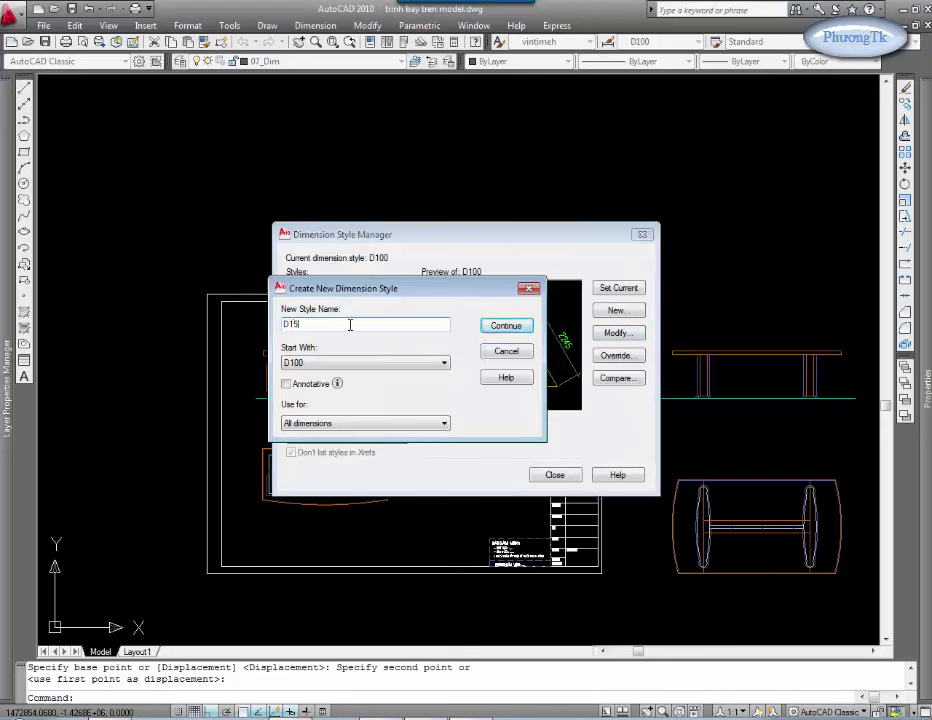
Step: Create style D15 from D100 with an overall scale of 15 and make it current
left_click(507, 329)
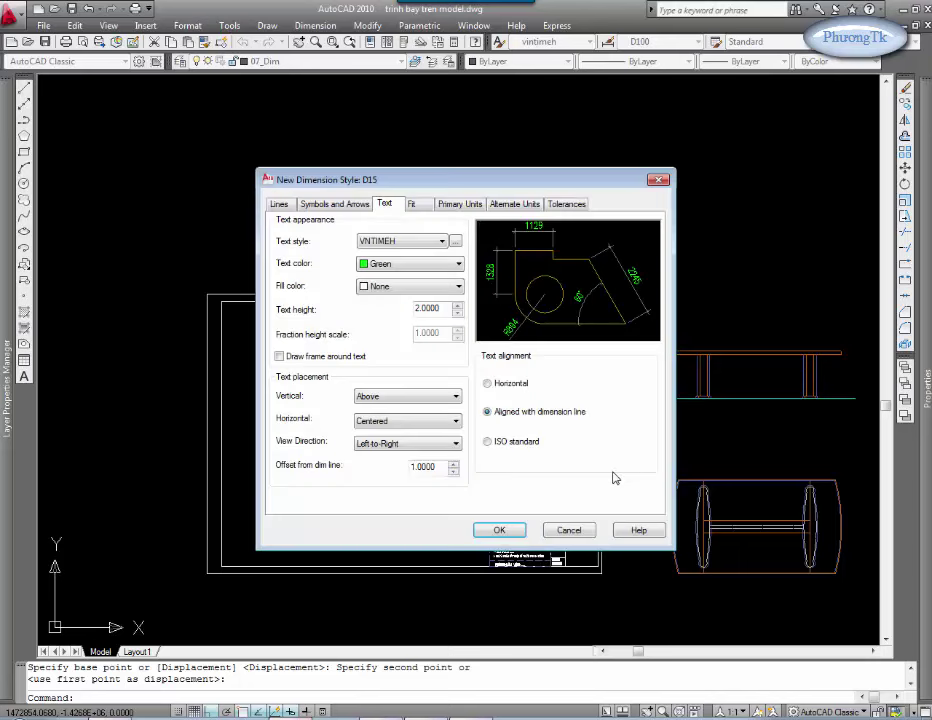
left_click(411, 206)
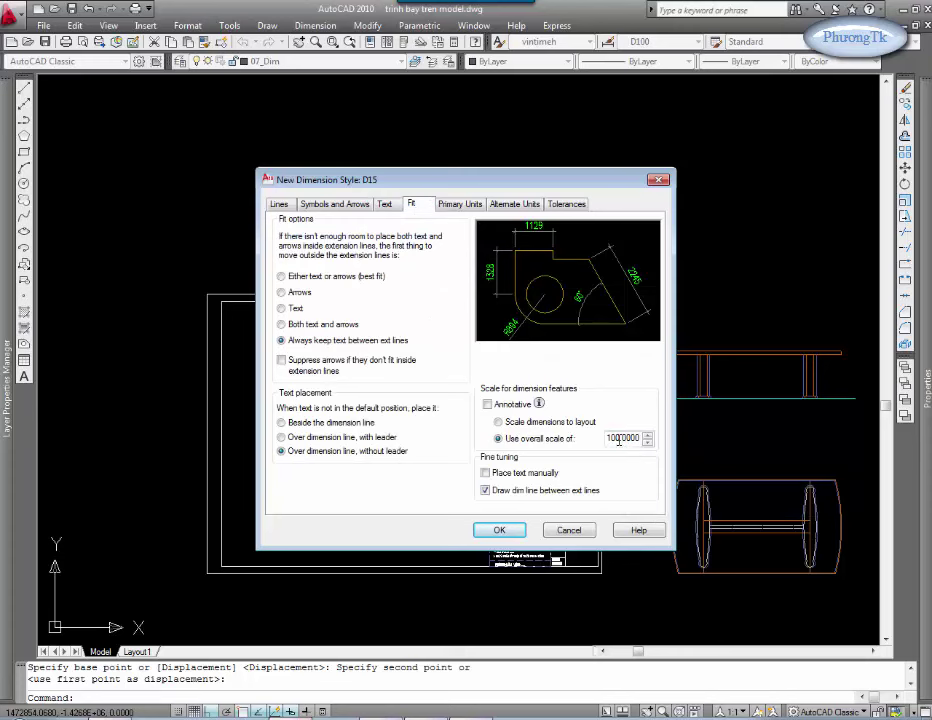
left_click_drag(620, 438, 591, 446)
left_click(490, 528)
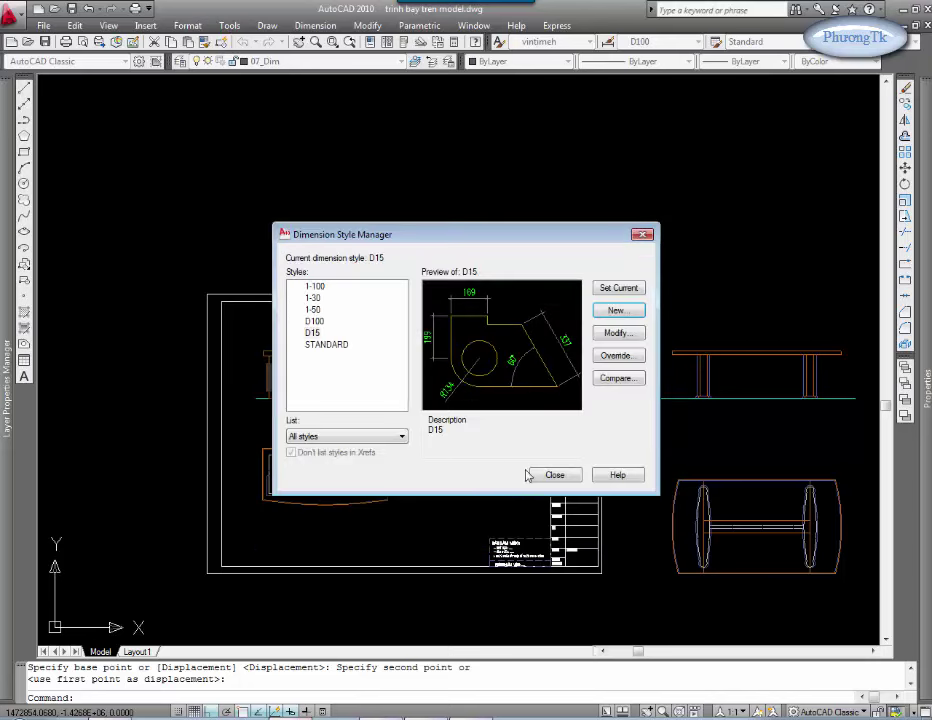
left_click(550, 475)
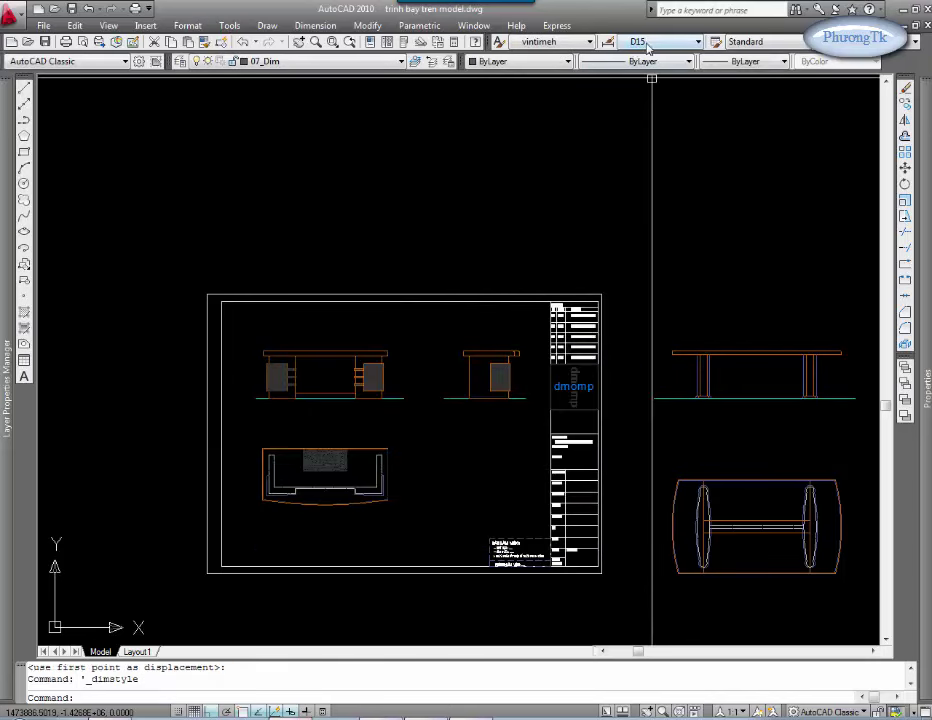
Step: Dimension the 120 leg height on the left of the desk front
middle_click_drag(449, 572, 431, 554)
key("Escape")
middle_click_drag(357, 474, 449, 474)
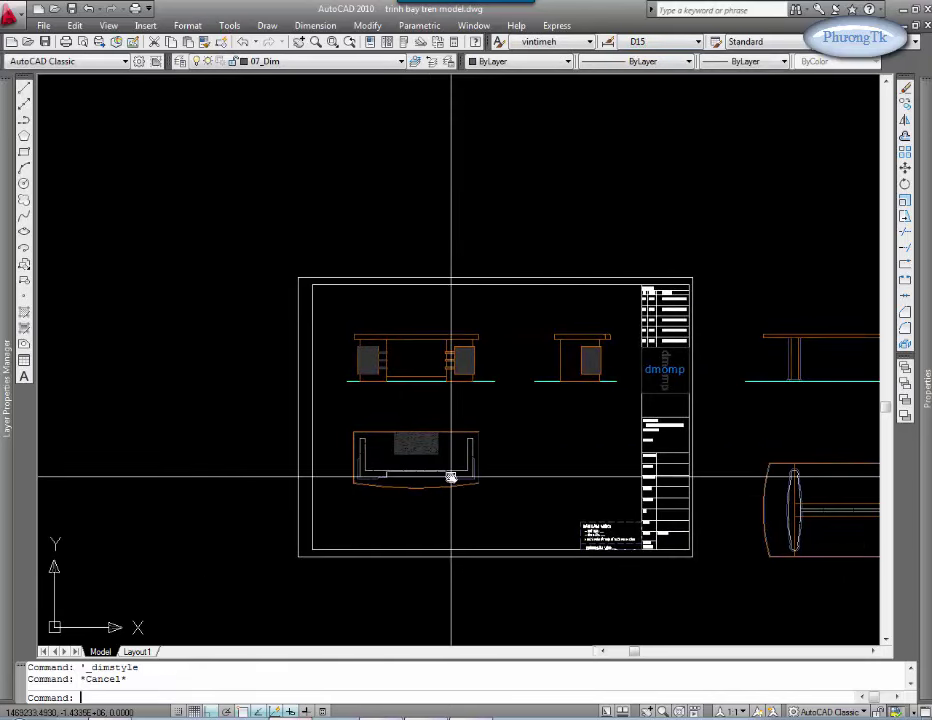
type("D")
key("Return")
scroll(389, 381, "up", 5)
left_click(352, 370)
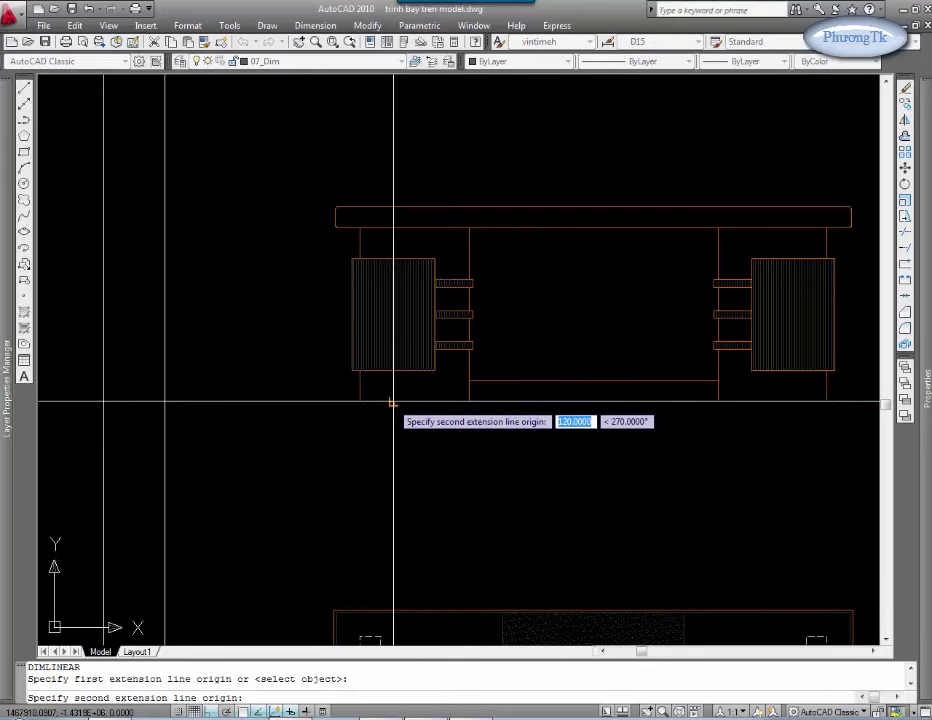
left_click(352, 400)
middle_click_drag(389, 405, 430, 455)
left_click(311, 430)
key("Escape")
type("DC")
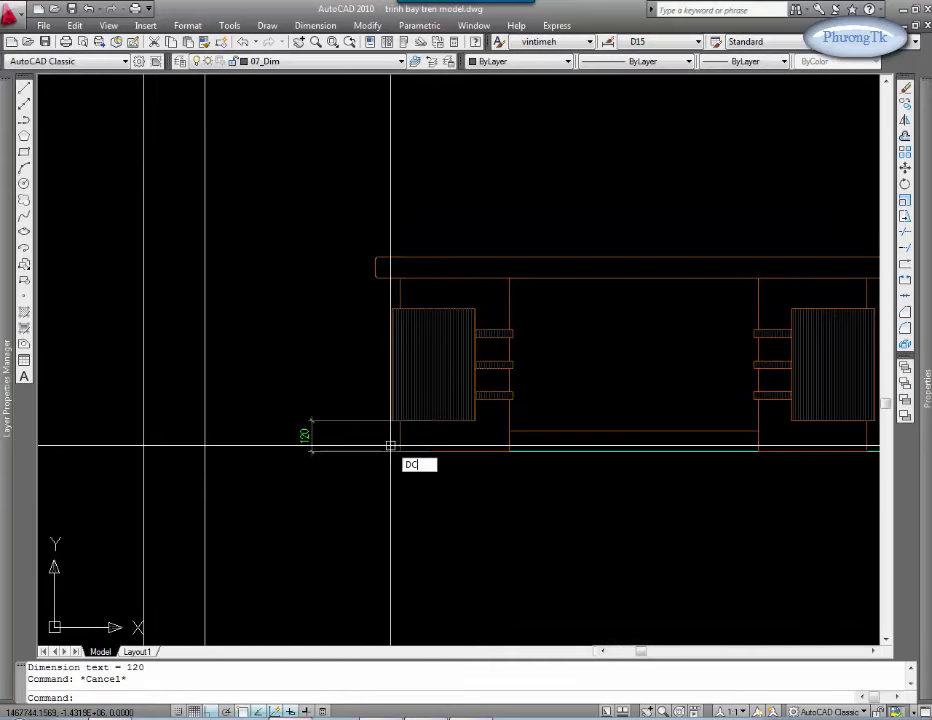
Step: Continue the height chain with 430, 120 and 80 dimensions
key("Return")
key("Return")
left_click(366, 421)
left_click(412, 306)
left_click(405, 278)
left_click(376, 258)
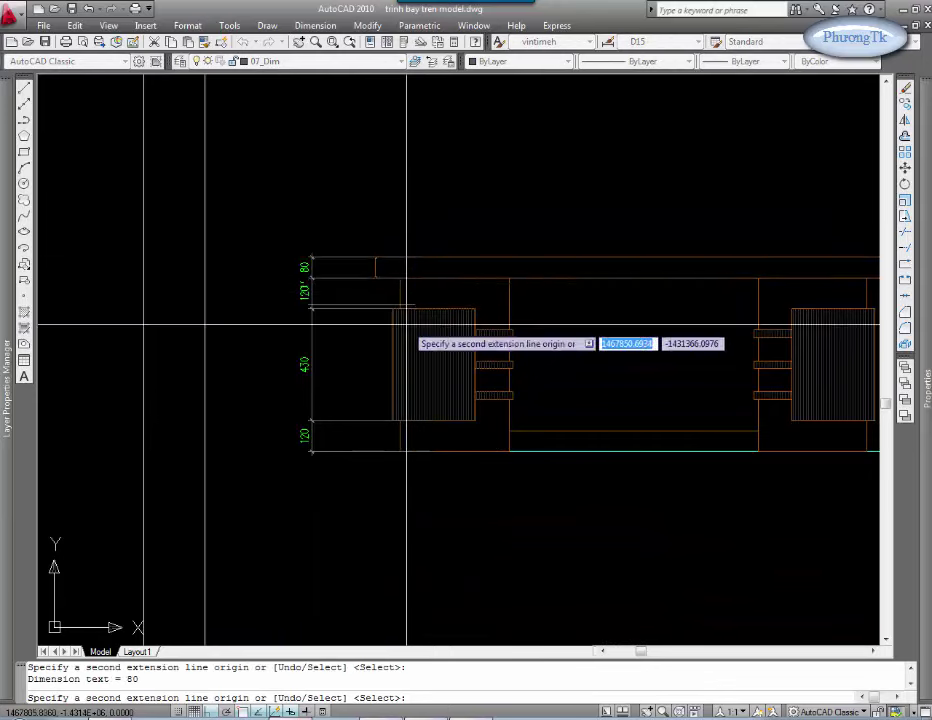
key("Escape")
Step: Add the 750 overall height dimension outside the height chain
type("D")
key("Return")
left_click(345, 258)
left_click(333, 449)
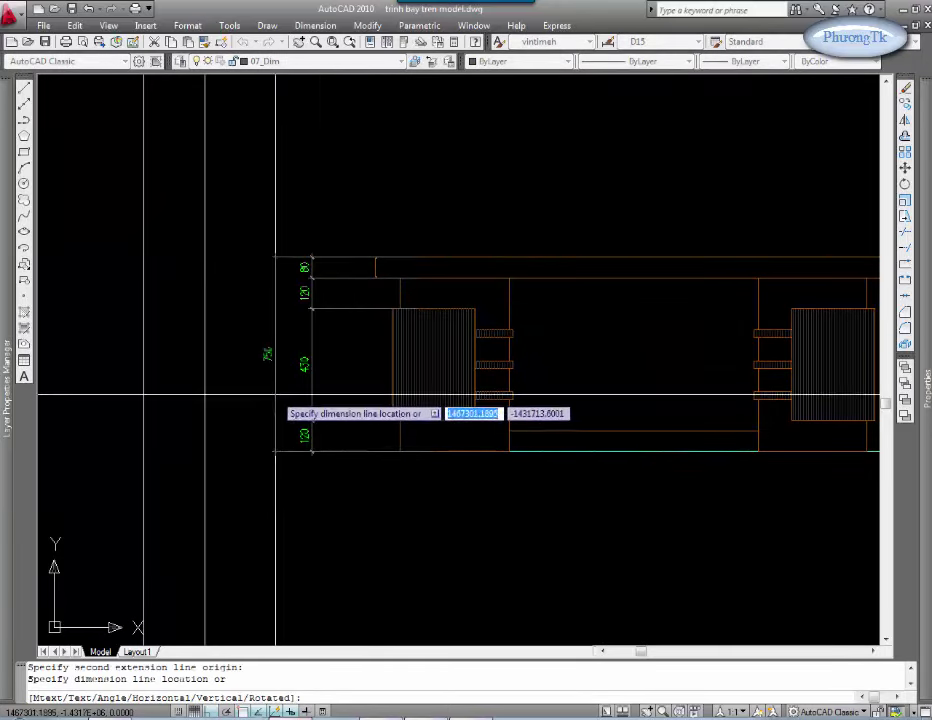
left_click(276, 395)
middle_click_drag(281, 395, 272, 395)
Step: Reframe the view over the desk, abandoning an unfinished linear dimension
type("D")
key("Return")
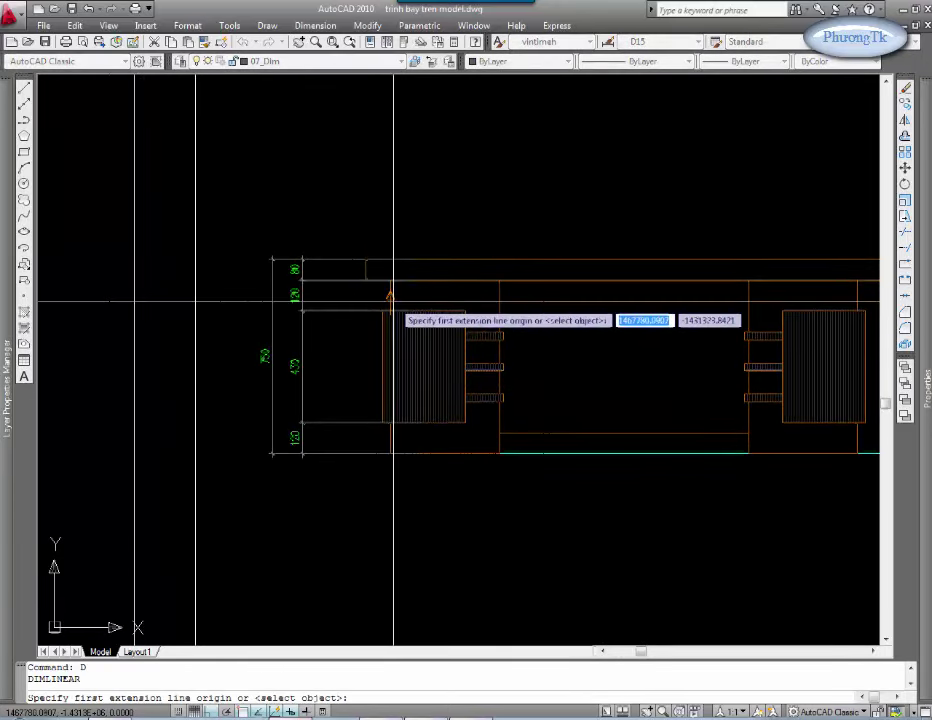
scroll(393, 300, "up", 2)
middle_click_drag(391, 316, 289, 323)
scroll(291, 330, "down", 4)
key("Escape")
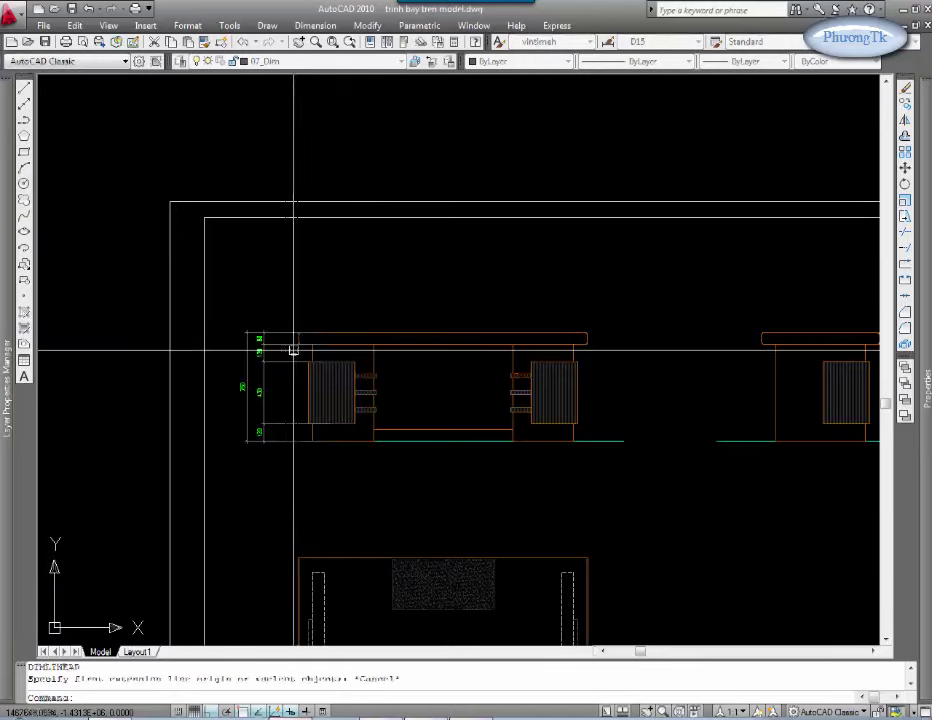
Step: Try trimming the height dimension lines with TR, then cancel
type("TR")
key("Return")
scroll(276, 341, "up", 3)
left_click_drag(285, 297, 252, 545)
key("Return")
key("Escape")
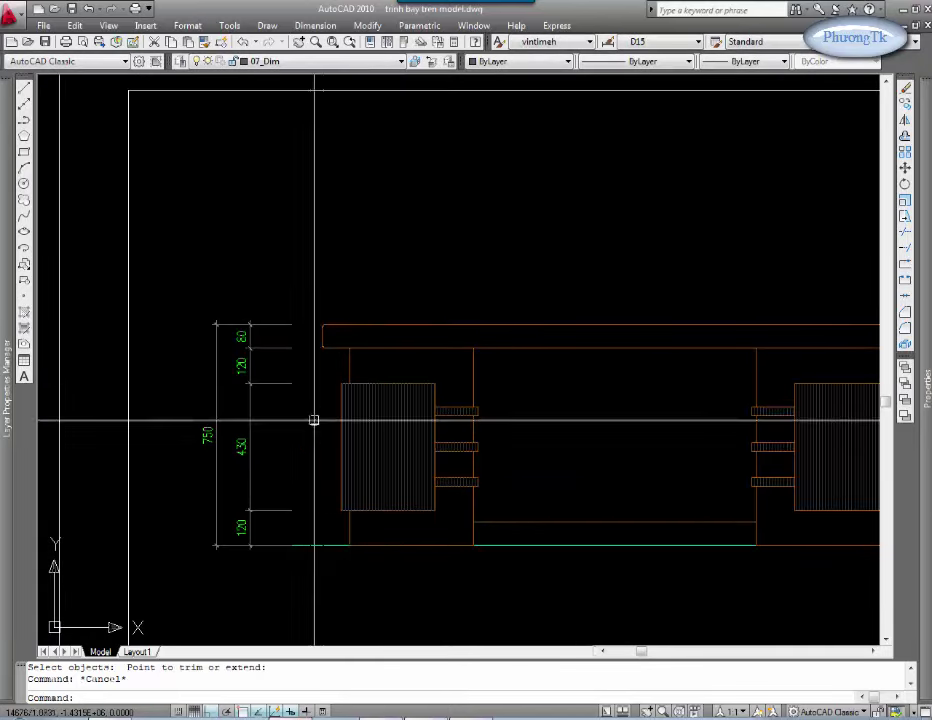
scroll(314, 440, "down", 1)
Step: Dimension the first 30 width below the desk's base
type("D")
key("Return")
middle_click_drag(343, 539, 306, 483)
left_click(306, 485)
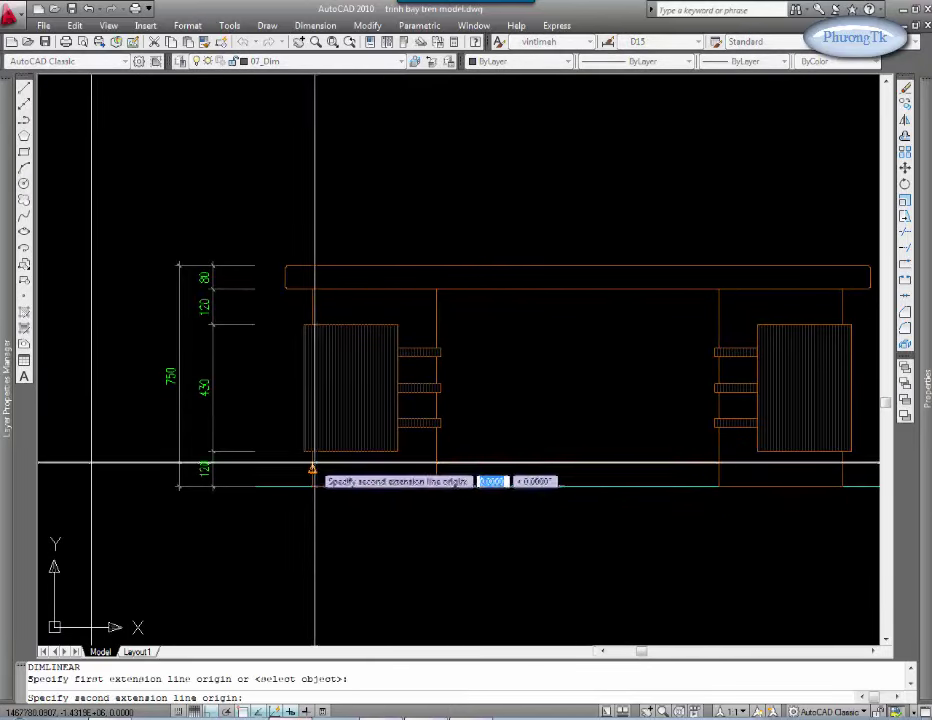
left_click(302, 485)
left_click(304, 520)
Step: Chain the widths 420, 960, 130, 290 and 30 with DC
middle_click_drag(333, 485, 334, 404)
type("DC")
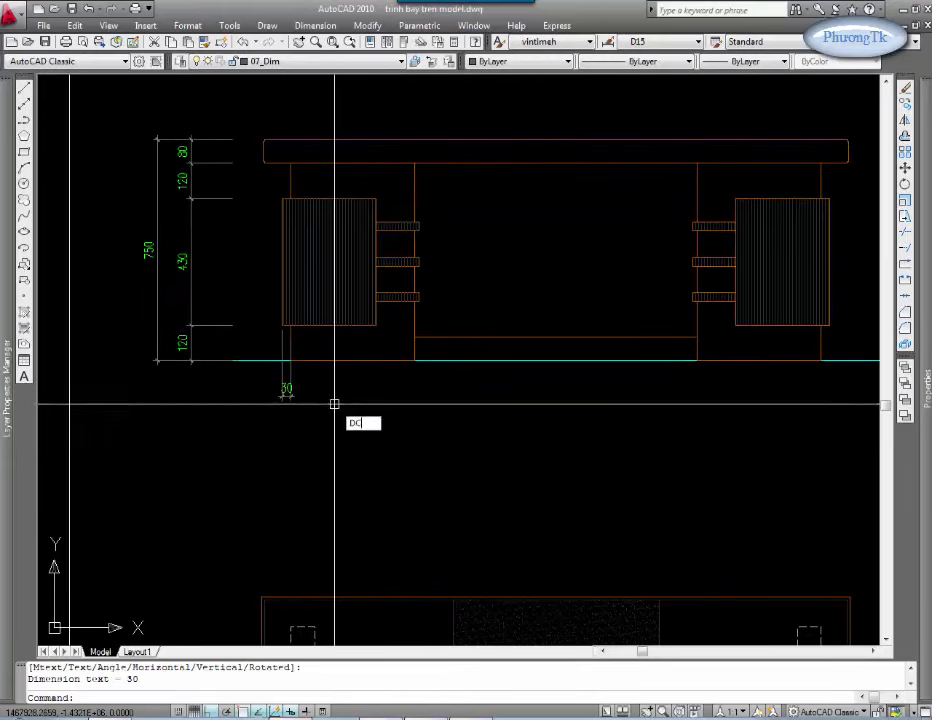
key("Return")
key("Return")
left_click(285, 386)
left_click(414, 360)
middle_click_drag(537, 403, 338, 410)
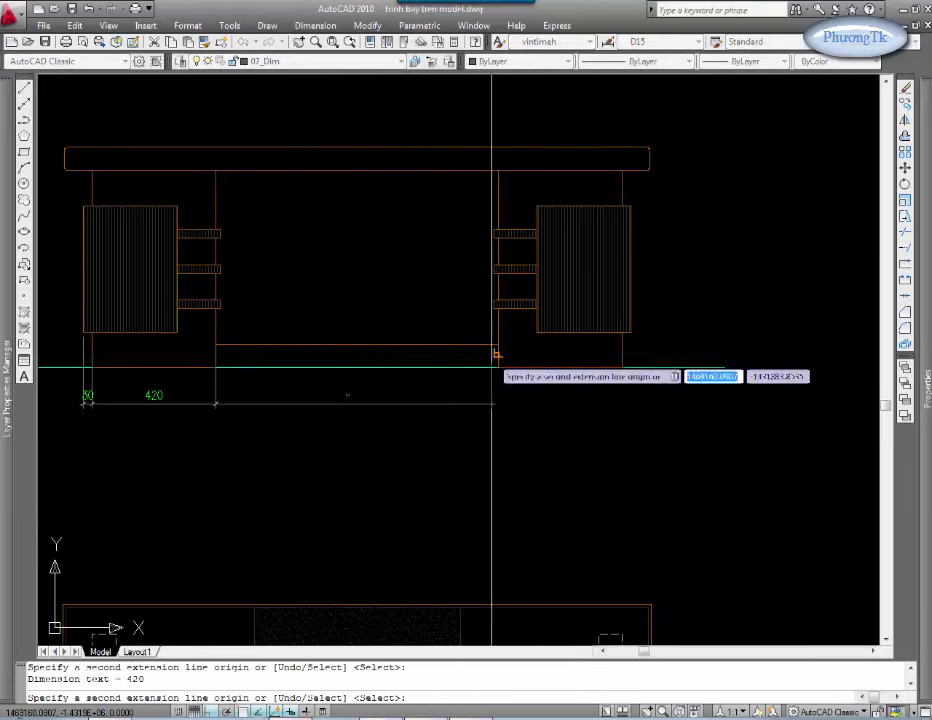
left_click(497, 354)
left_click(537, 340)
left_click(622, 335)
left_click(630, 330)
key("Escape")
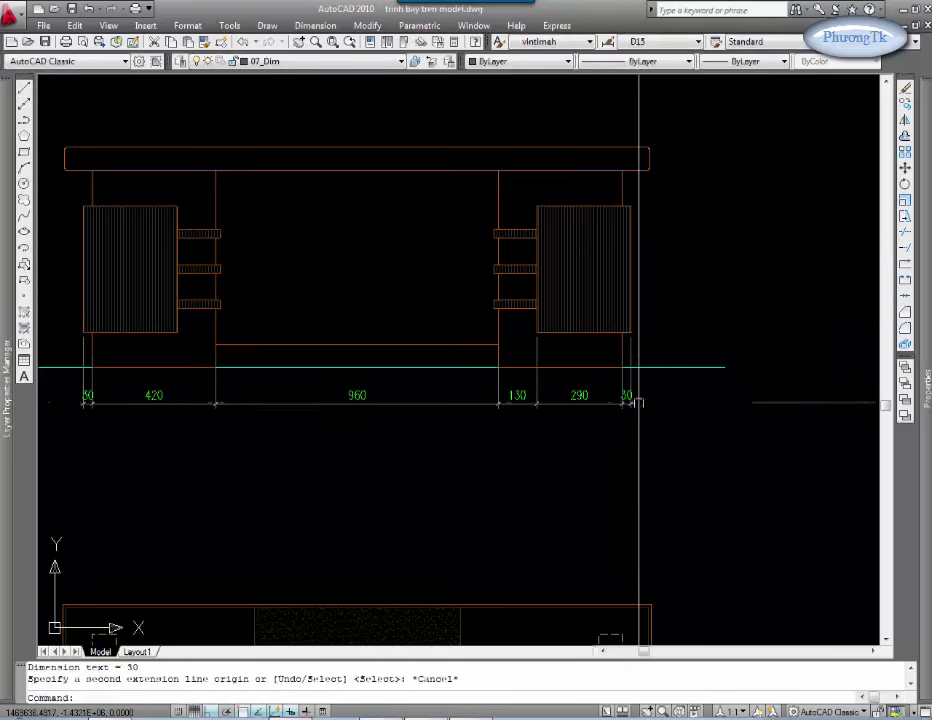
Step: Add the 1860 overall width dimension below the width chain
type("dli")
key("Return")
left_click(628, 380)
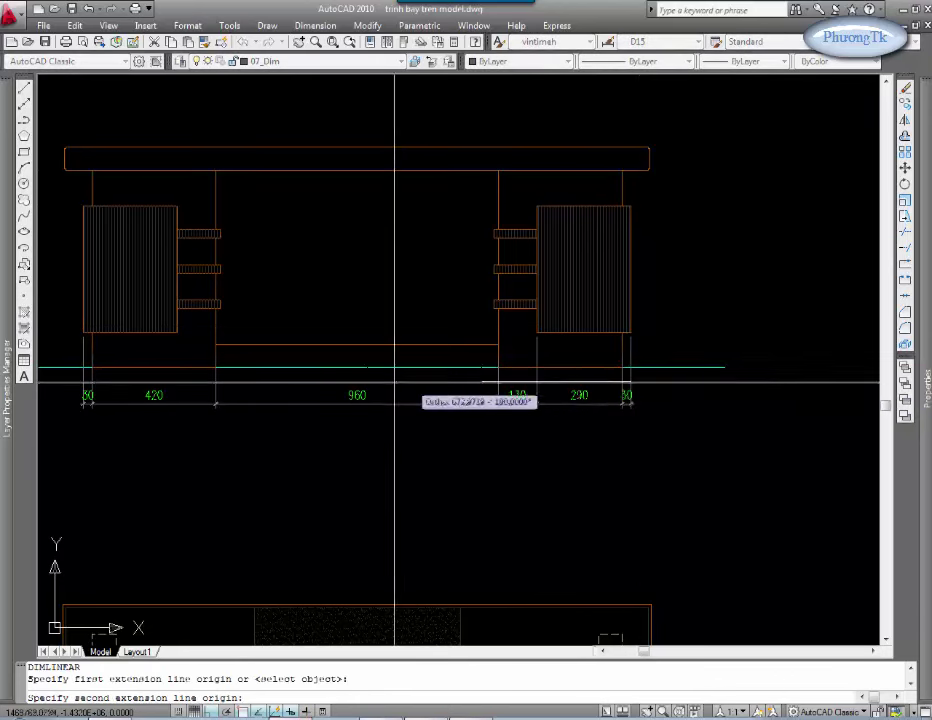
left_click(100, 382)
left_click(283, 436)
type("CD")
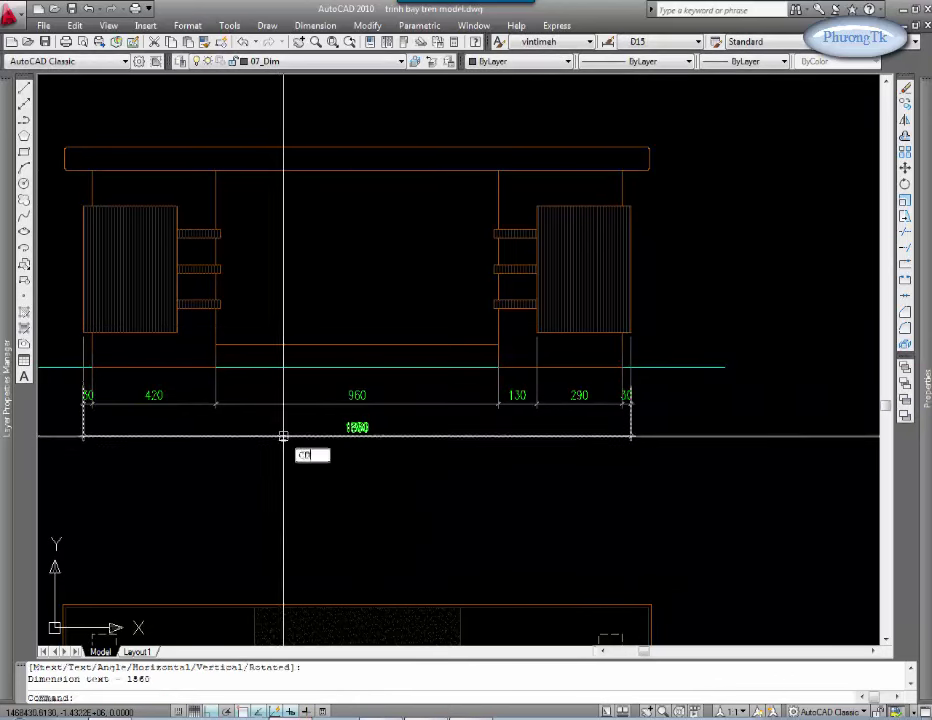
Step: Select the width dimensions for the dimension trim command
key("Return")
left_click(492, 282)
left_click(58, 347)
key("Return")
scroll(230, 400, "up", 2)
Step: Dimension the 120 bottom height on the desk's right side
key("Escape")
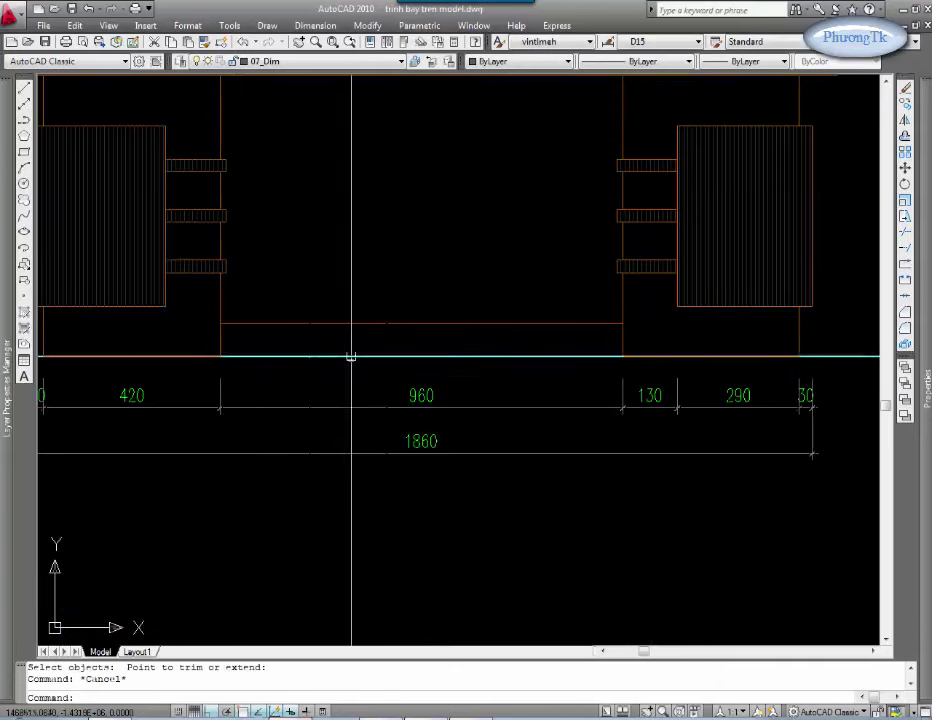
scroll(351, 356, "down", 3)
type("dli")
key("Return")
scroll(410, 318, "up", 3)
left_click(410, 319)
left_click(403, 465)
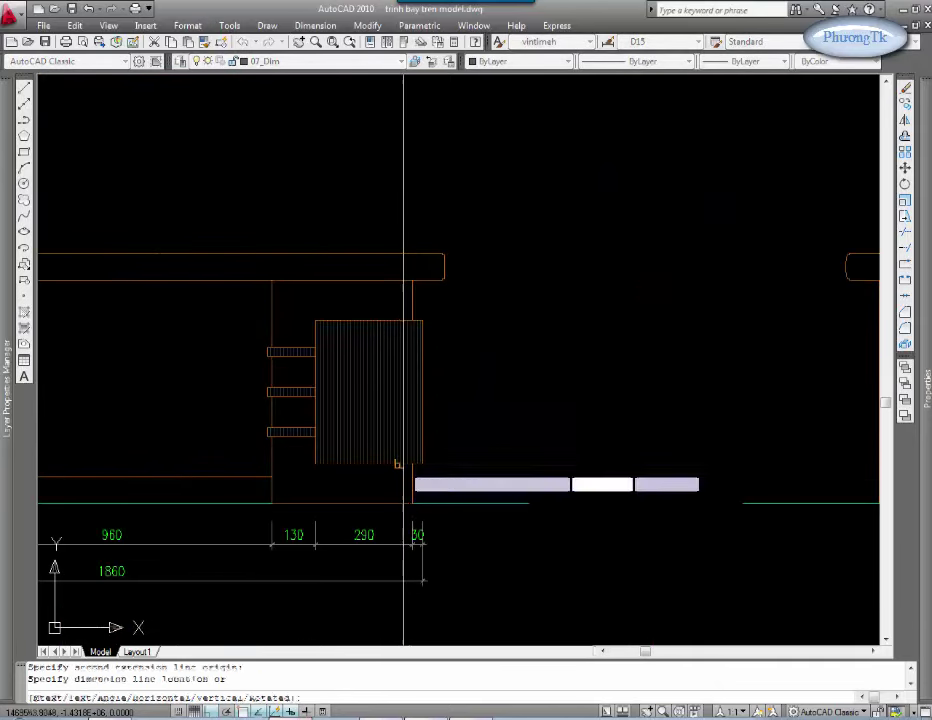
key("Escape")
key("Return")
left_click(422, 462)
left_click(422, 501)
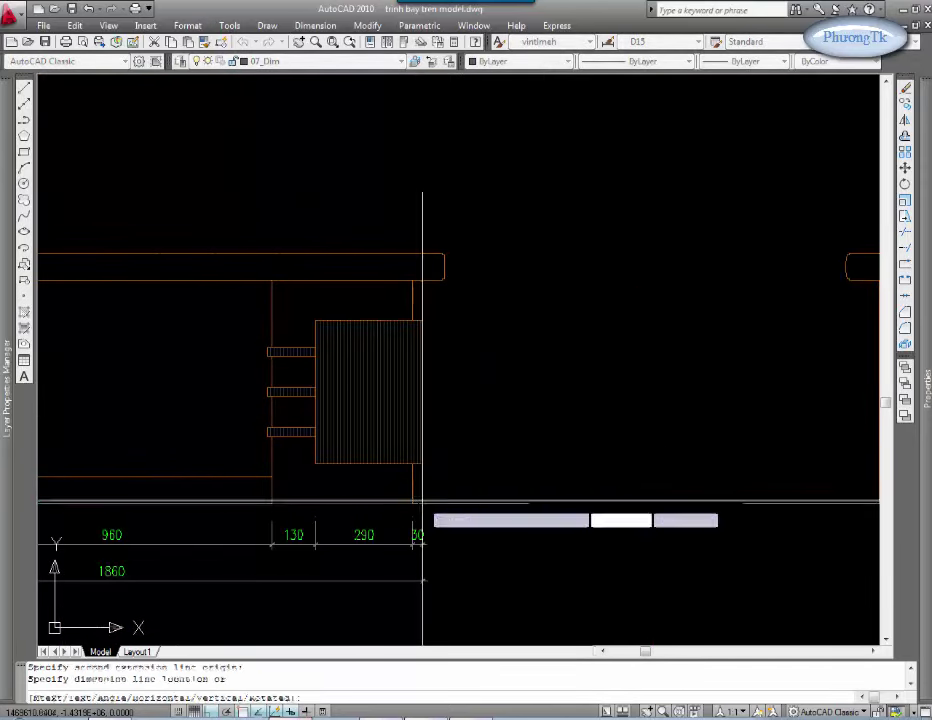
left_click(561, 480)
key("Escape")
type("DC")
Step: Continue the right-side chain with 430, 120 and 80 heights
key("Return")
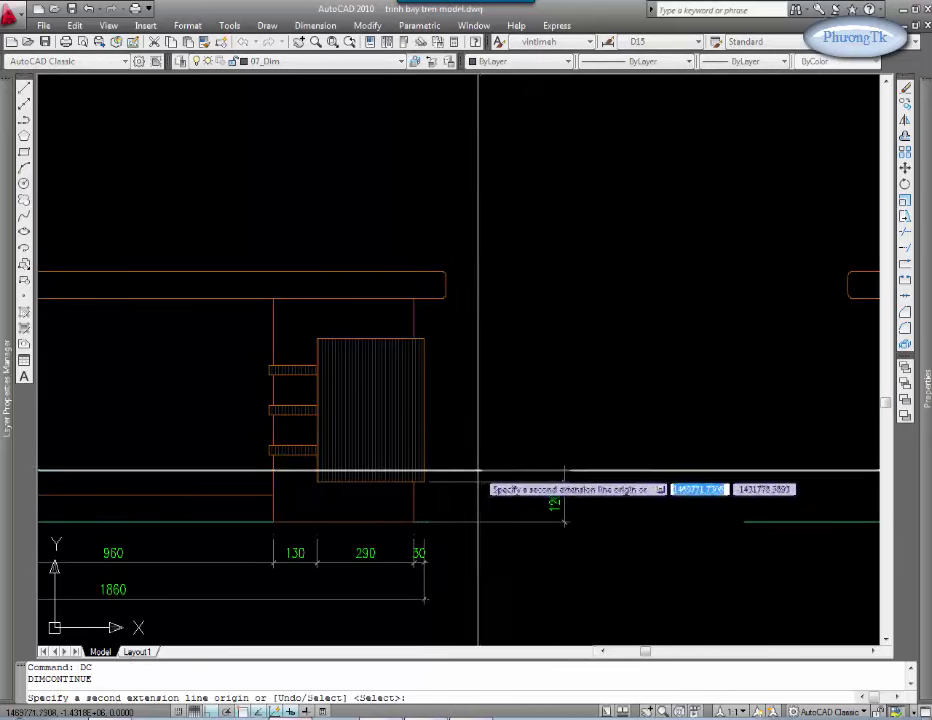
key("Return")
left_click(464, 481)
left_click(424, 338)
left_click(424, 298)
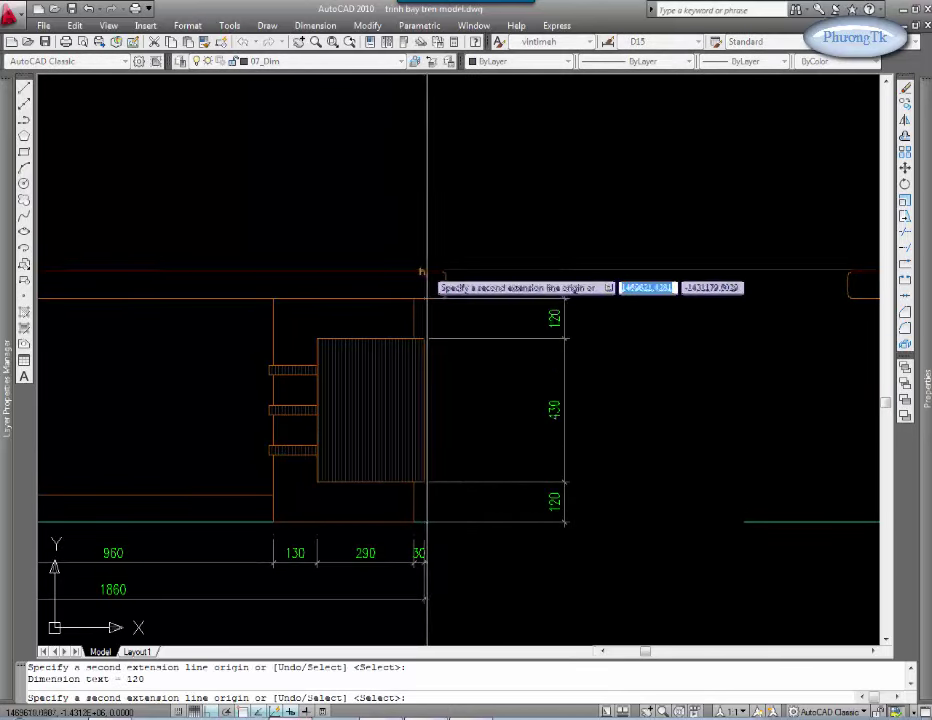
left_click(424, 288)
key("Escape")
key("Escape")
Step: Add the 750 overall height outside the right-side chain
middle_click_drag(577, 370, 578, 335)
left_click(497, 237)
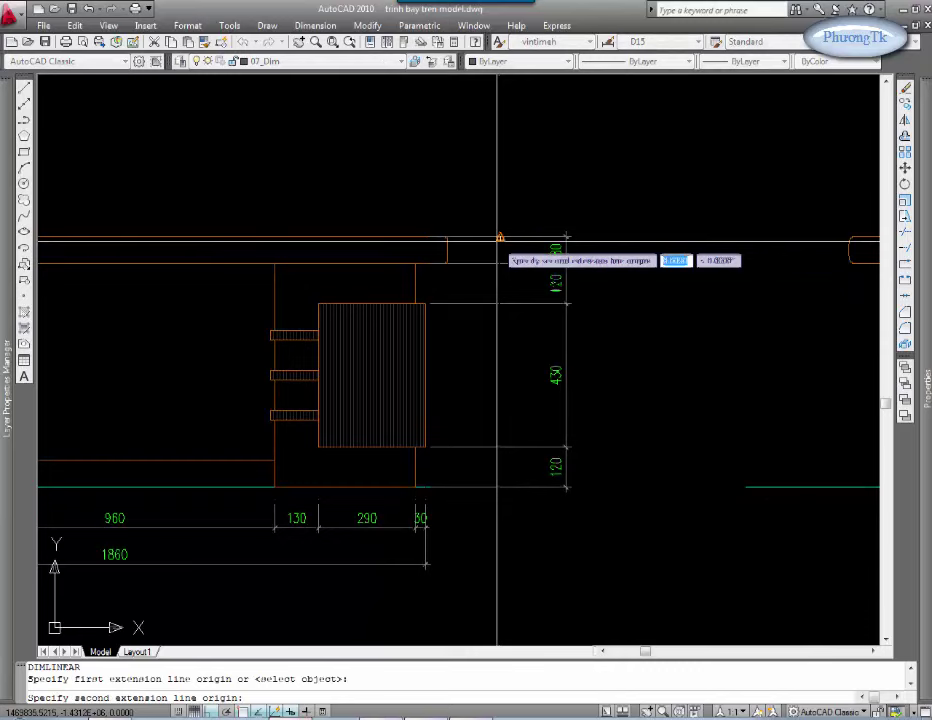
left_click(495, 485)
left_click(593, 410)
Step: Attempt to align the side height dimensions, then cancel
key("Return")
left_click(505, 503)
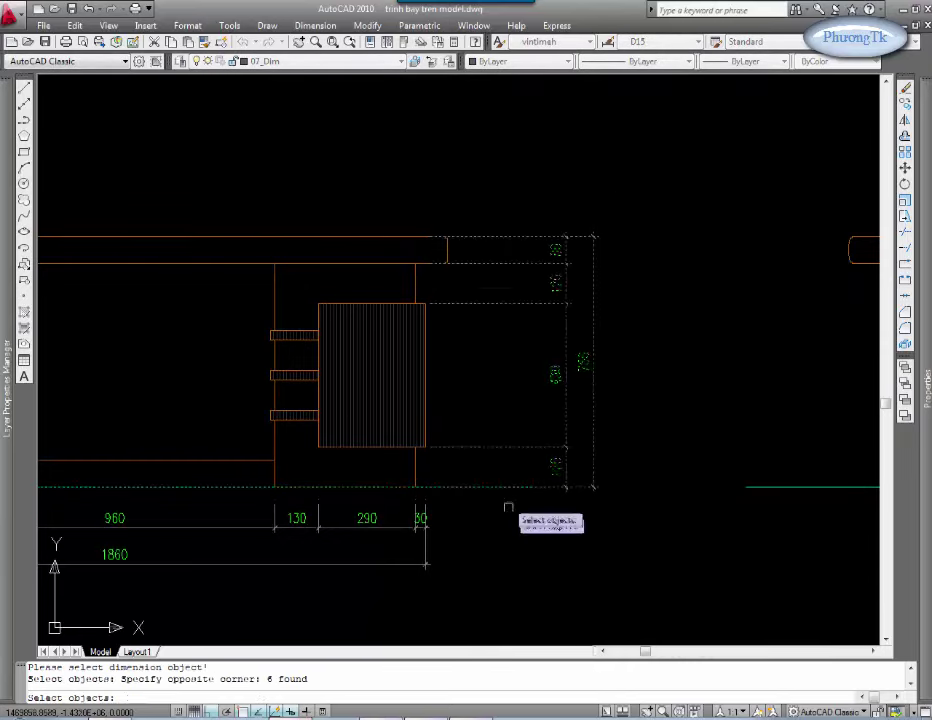
key("Escape")
key("Escape")
scroll(453, 364, "down", 3)
key("Return")
scroll(518, 357, "up", 4)
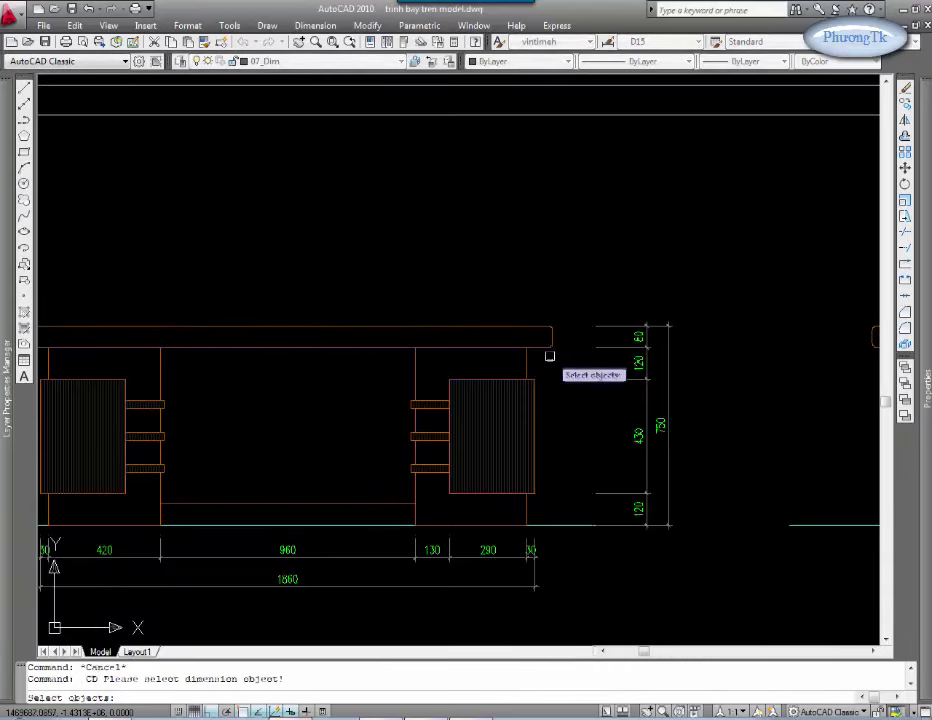
key("Escape")
Step: Dimension the 2000 overall width above the desk top
type("dli")
key("Return")
left_click(553, 330)
middle_click_drag(320, 357, 546, 379)
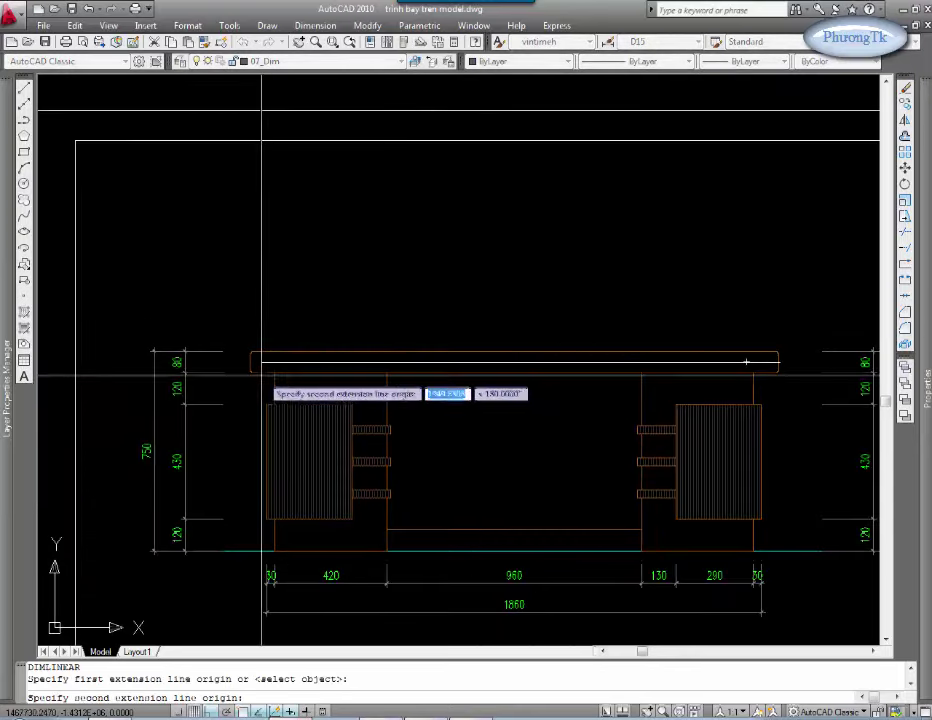
left_click(250, 353)
left_click(532, 304)
key("Escape")
type("CD")
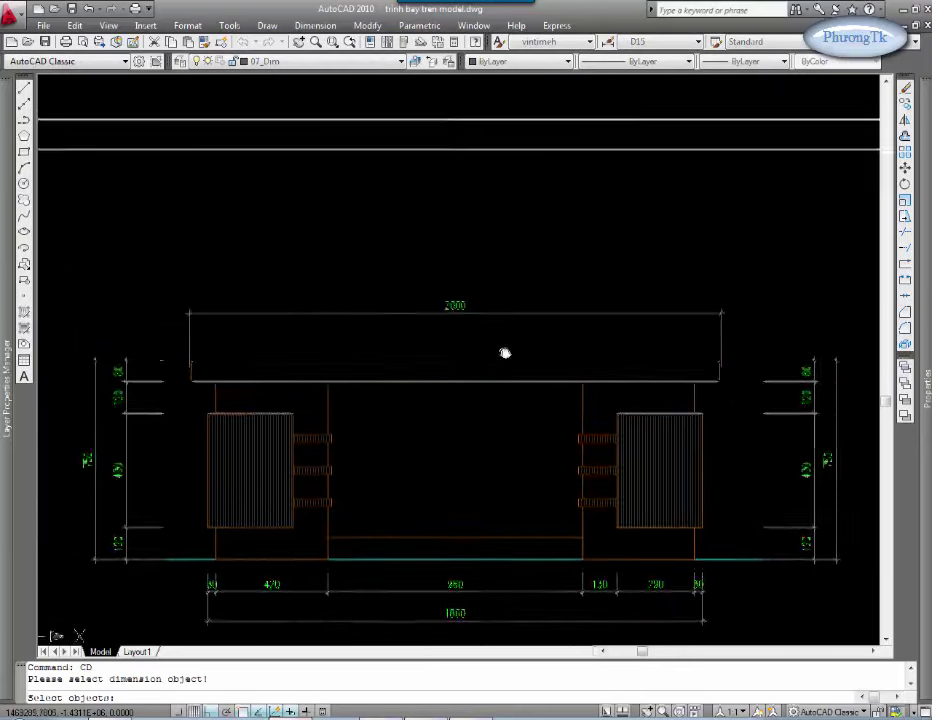
left_click_drag(506, 352, 547, 339)
key("Return")
key("Escape")
scroll(507, 422, "up", 1)
Step: Dimension the 200 height from the desk top to the first drawer
key("Return")
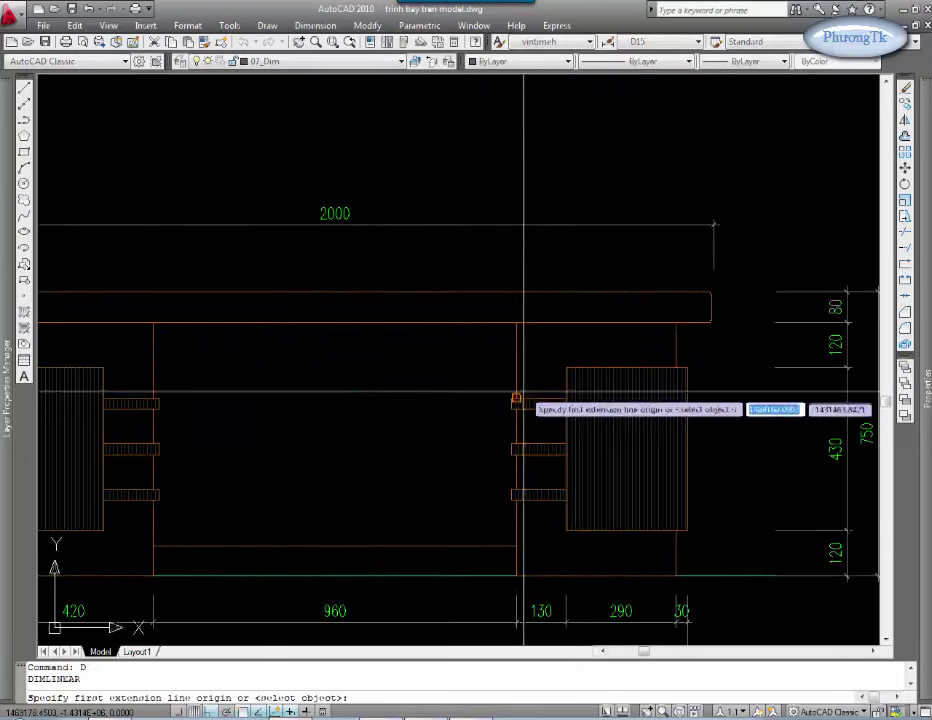
left_click(516, 398)
left_click(516, 321)
left_click(470, 348)
Step: Continue the drawer chain with 30, 90, 30, 90, 30, 120 and 80 heights
middle_click_drag(484, 404, 499, 358)
type("d")
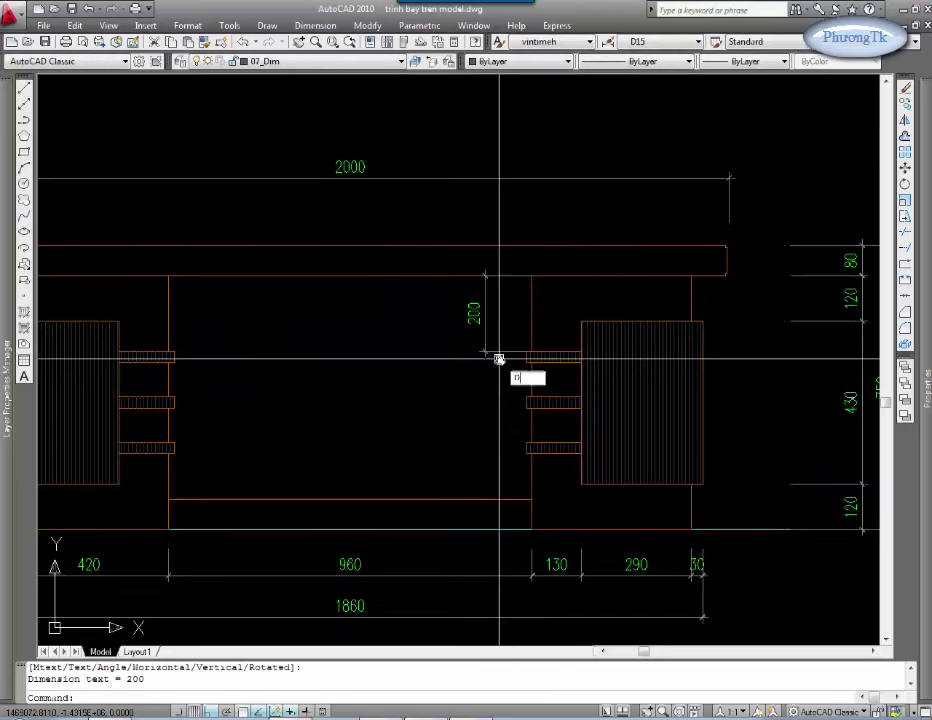
left_click(498, 355)
left_click(541, 362)
left_click(541, 397)
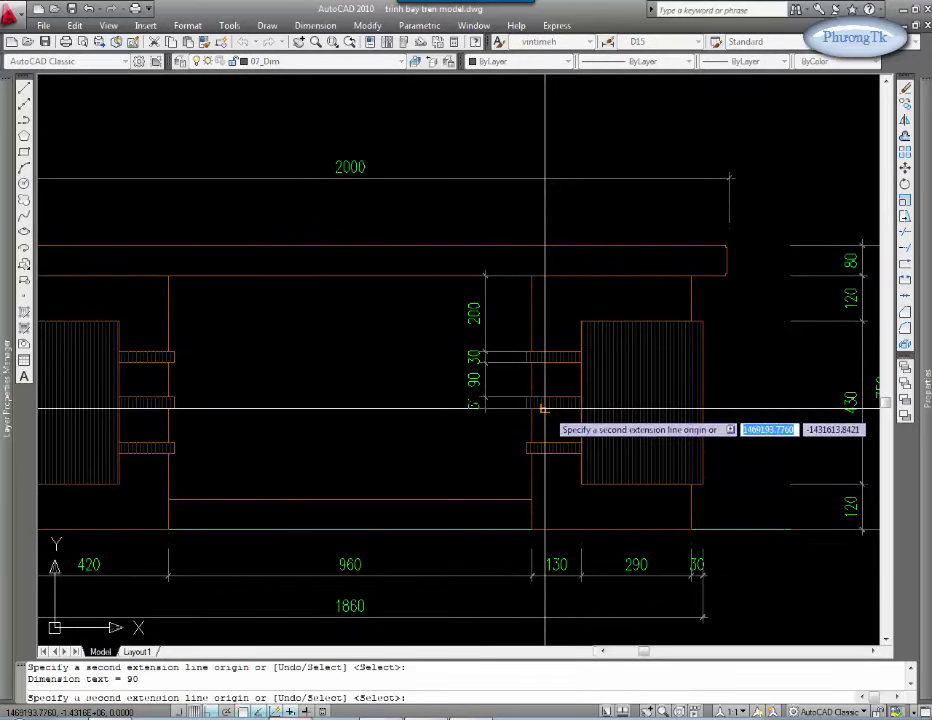
left_click(541, 407)
left_click(535, 498)
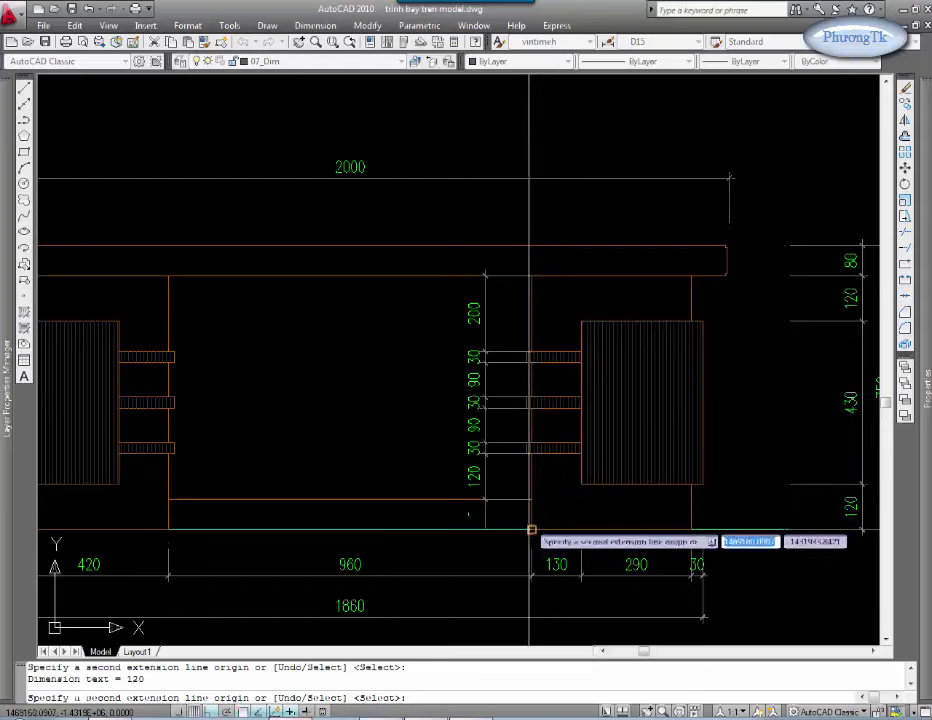
left_click(533, 529)
key("Escape")
Step: Align the drawer chain dimensions with CD
type("cd")
key("Return")
left_click_drag(523, 290, 474, 472)
key("Return")
scroll(440, 337, "up", 2)
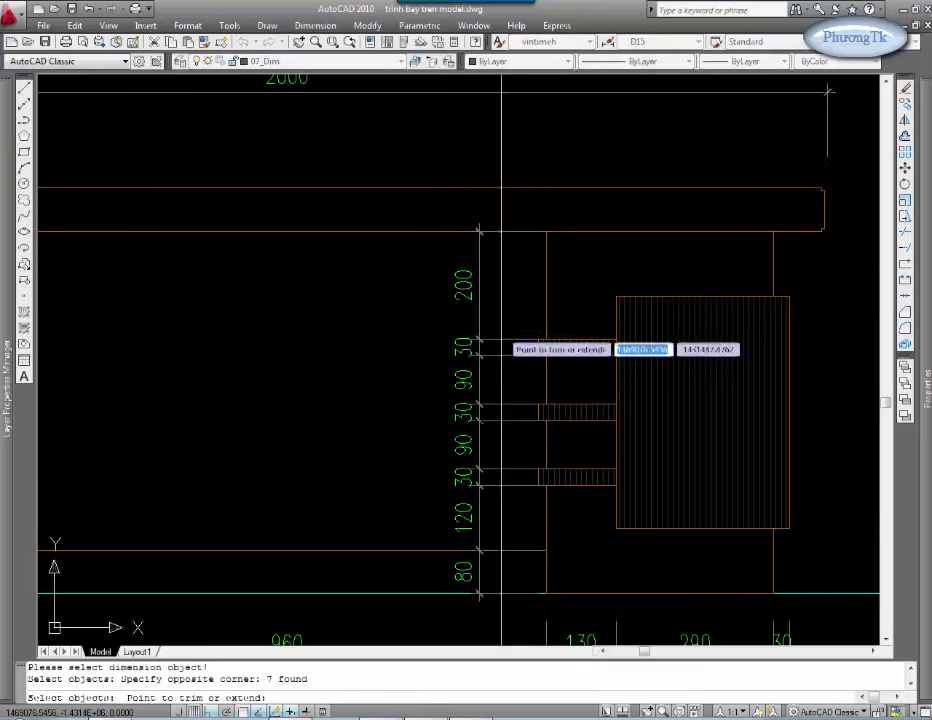
scroll(484, 366, "down", 5)
key("Escape")
Step: Dimension the 80 tabletop thickness and the 670 height to the floor on the side view's left
scroll(489, 437, "down", 3)
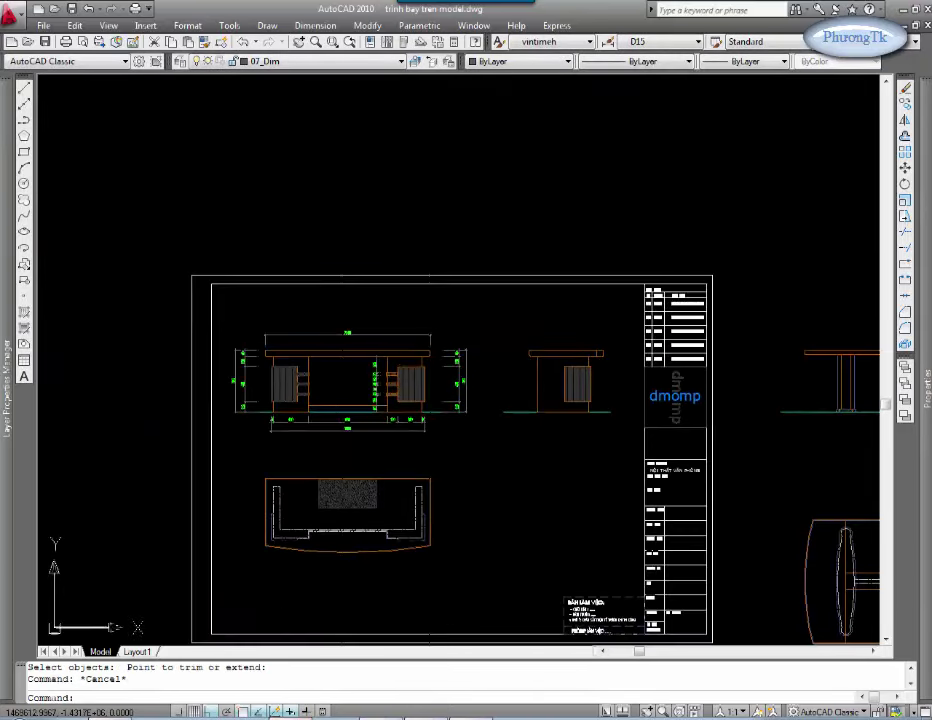
scroll(464, 390, "up", 4)
key("Escape")
type("dli")
key("Return")
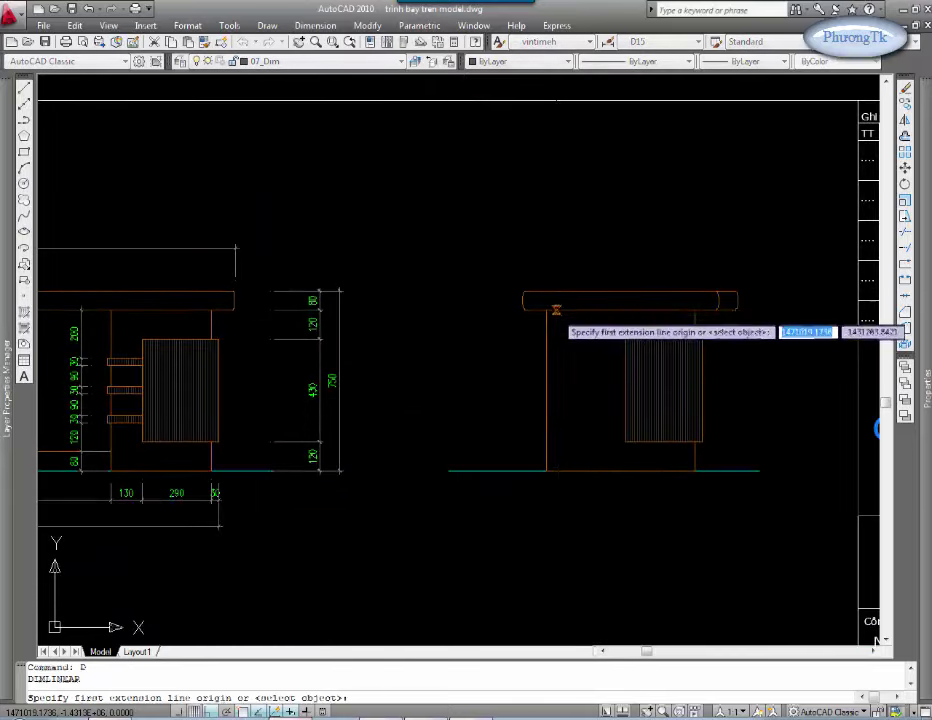
left_click(499, 292)
left_click(499, 308)
left_click(493, 300)
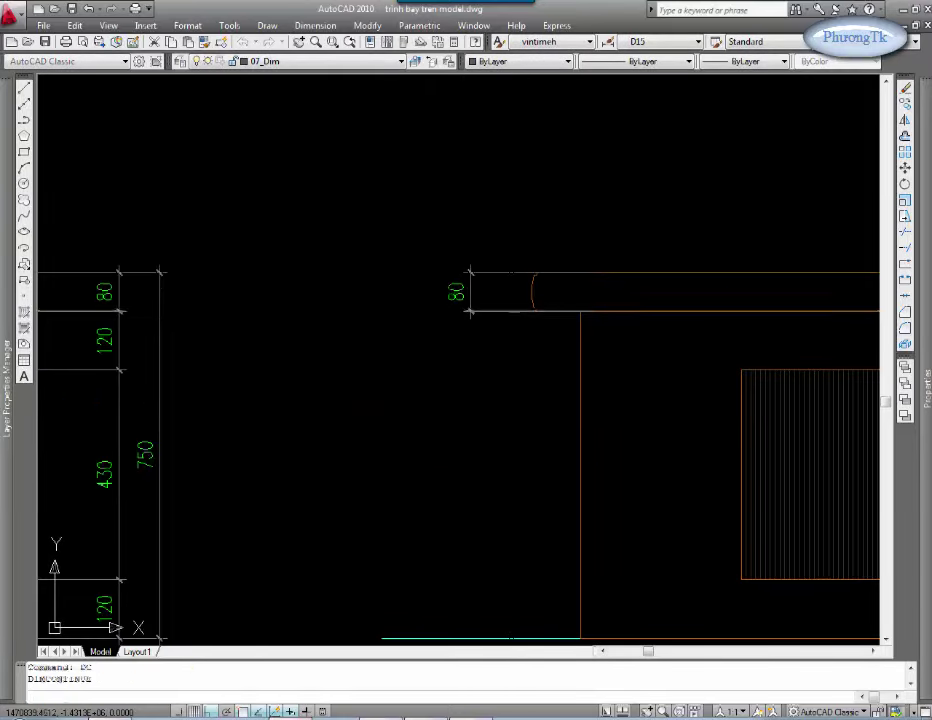
middle_click_drag(514, 370, 458, 258)
left_click(525, 526)
key("Escape")
Step: Add a 750 overall height dimension outside the left of the side view
type("d")
key("Return")
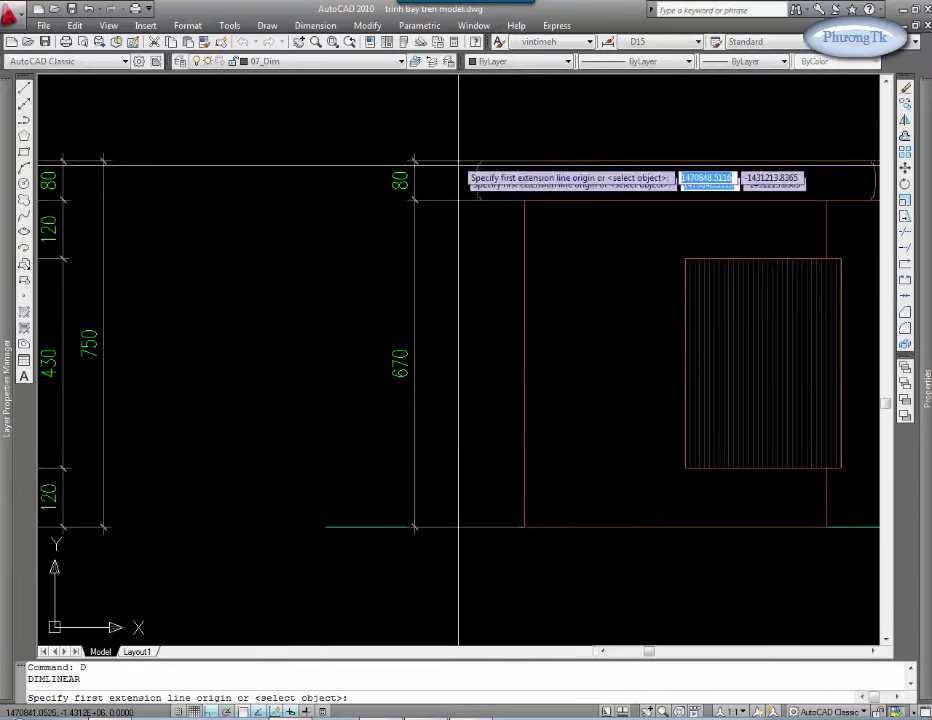
left_click(414, 160)
left_click(414, 527)
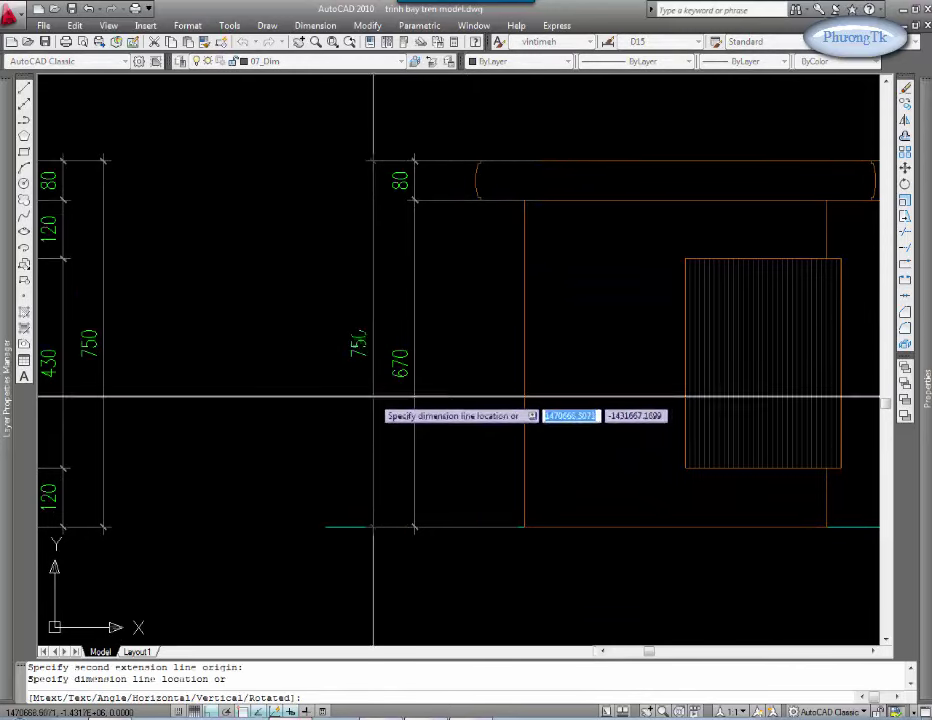
left_click(373, 398)
type("CD")
middle_click_drag(552, 241, 431, 266)
key("Escape")
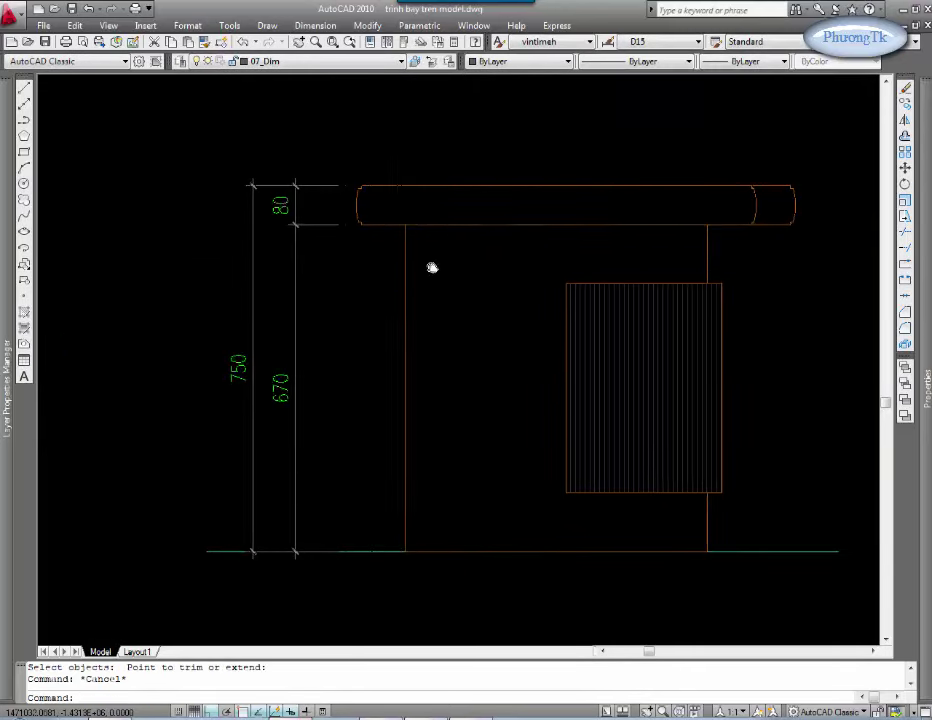
Step: Dimension the 820 straight tabletop section above the side view
type("d")
key("Return")
left_click(417, 205)
middle_click_drag(565, 264, 440, 293)
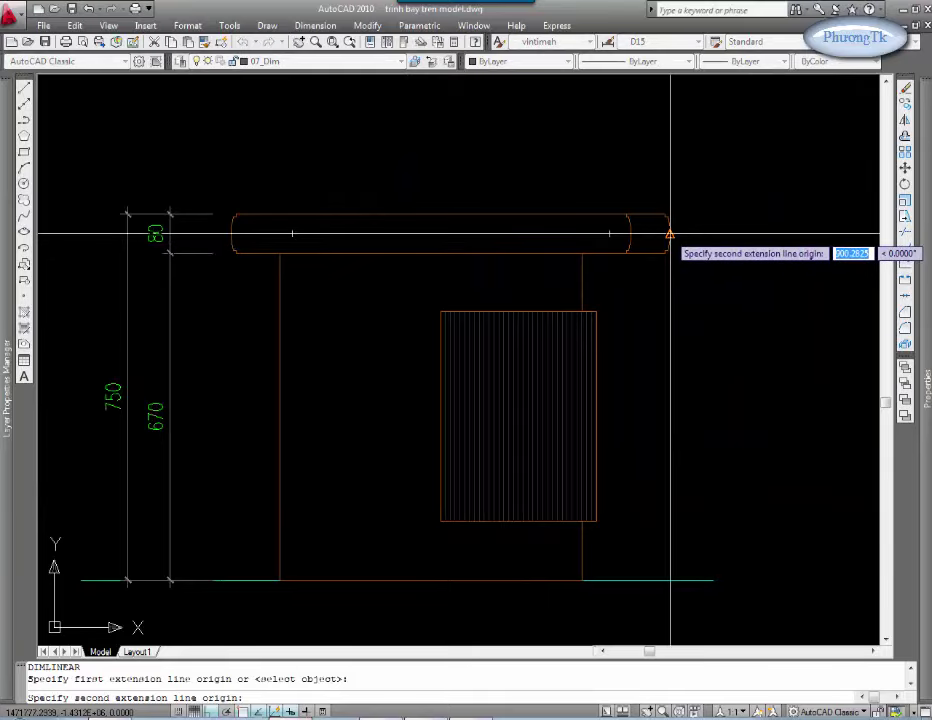
left_click(630, 233)
middle_click_drag(630, 233, 624, 389)
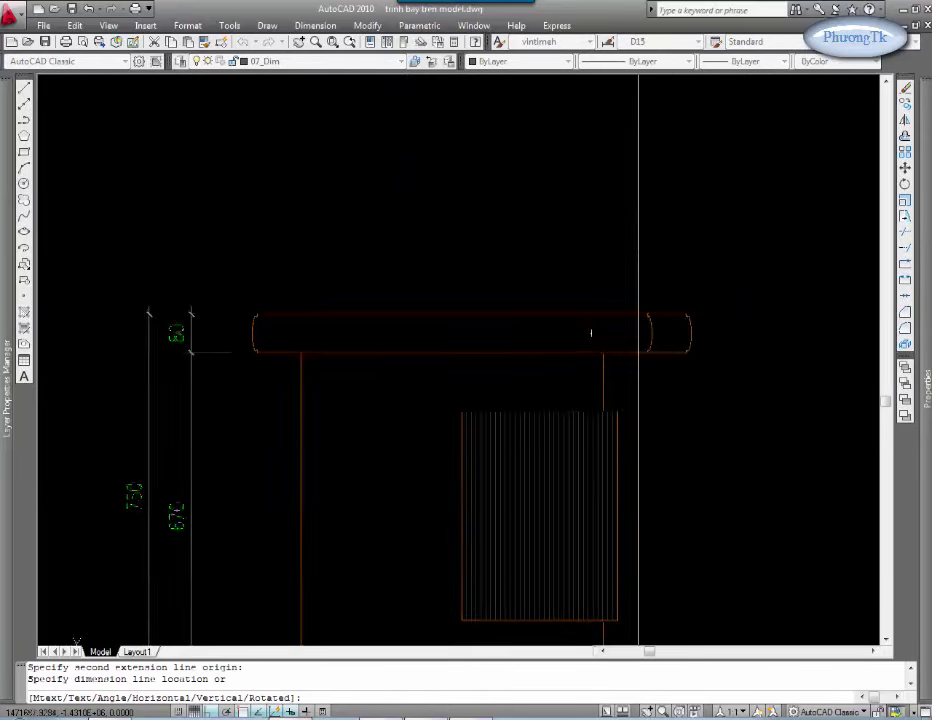
left_click(624, 222)
scroll(443, 364, "down", 5)
scroll(460, 353, "up", 2)
middle_click_drag(460, 353, 520, 256)
middle_click_drag(218, 300, 589, 297)
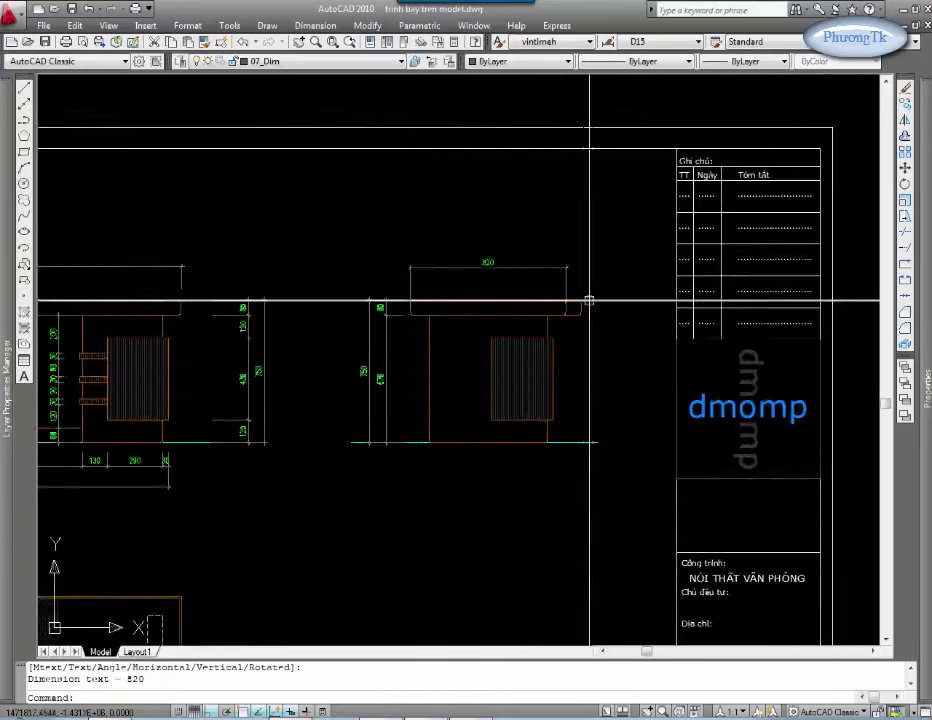
scroll(589, 297, "up", 4)
Step: Add the 80 rounded-end width beside the 820 and a 900 overall width above it
key("Escape")
key("Return")
left_click(549, 322)
left_click(580, 335)
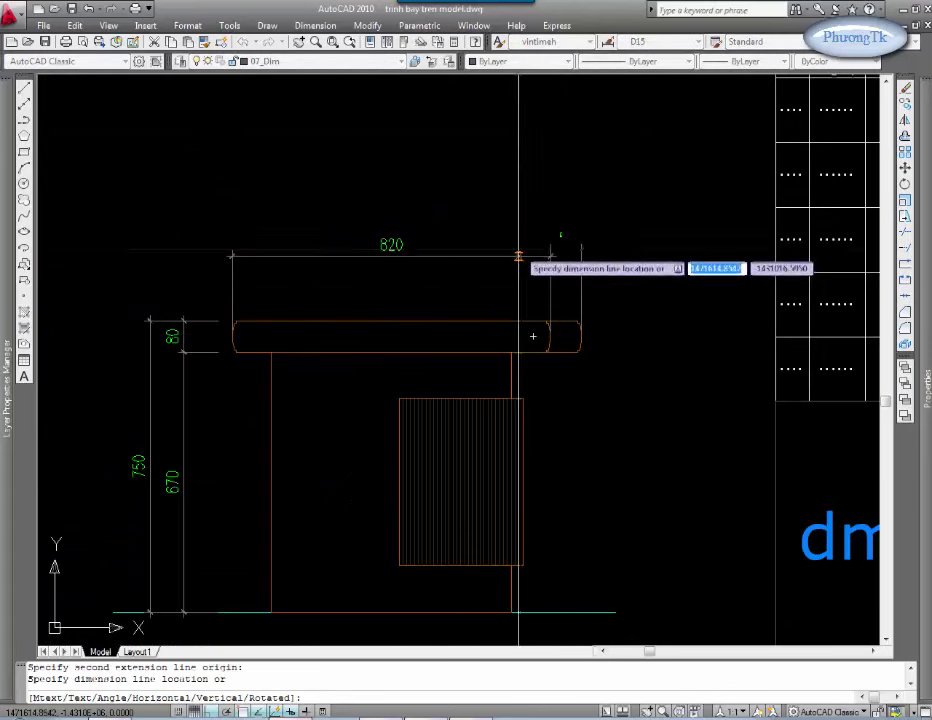
left_click(518, 255)
type("d")
key("Return")
left_click(581, 291)
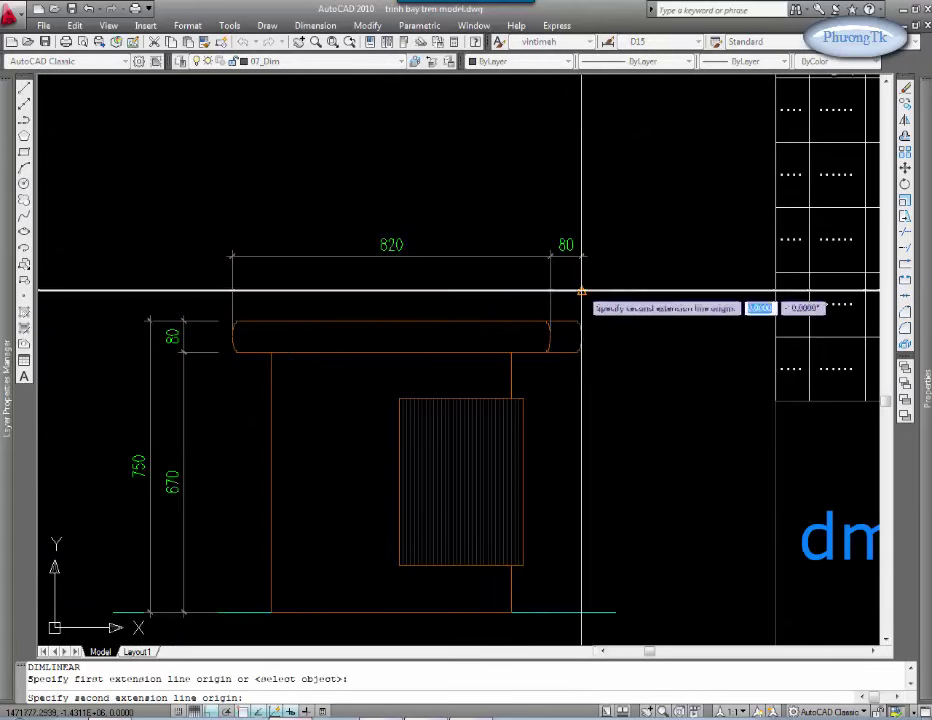
left_click(222, 296)
left_click(252, 222)
Step: Align the extension lines of the 900, 820 and 80 dimensions
key("Return")
left_click(635, 200)
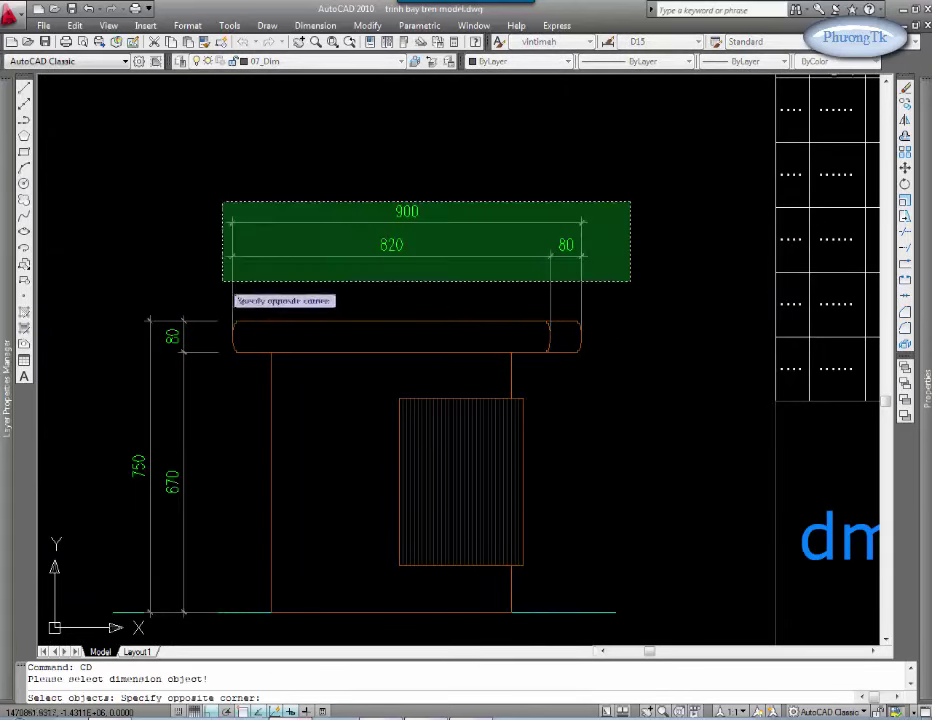
left_click(225, 283)
key("Return")
scroll(367, 309, "down", 2)
key("Escape")
scroll(483, 381, "up", 3)
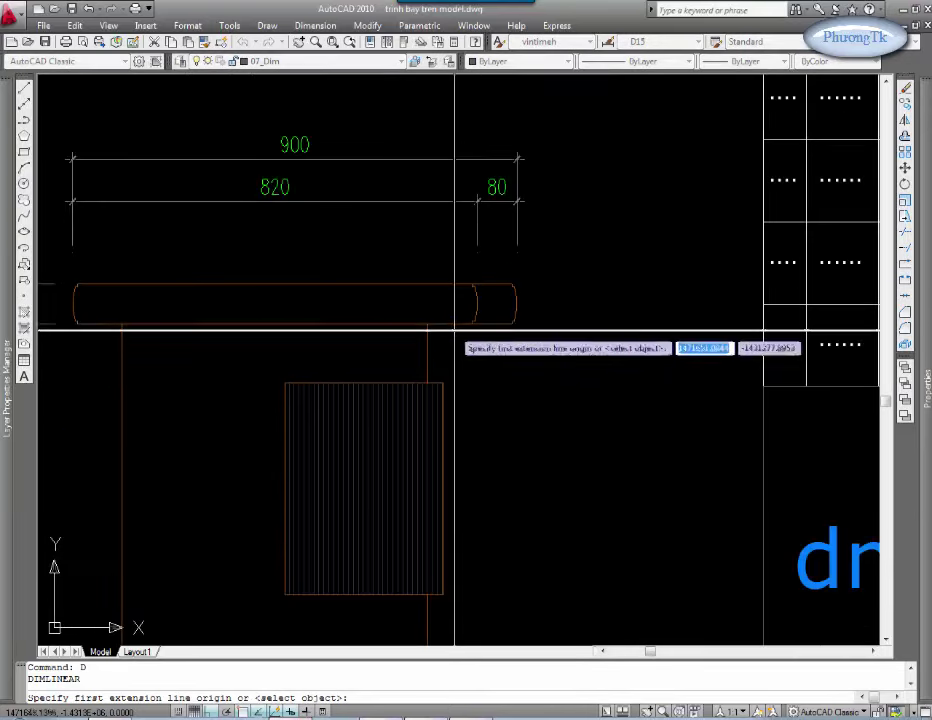
Step: Dimension the right side with a continued 80, 120, 430, 120 height chain
left_click(447, 285)
left_click(449, 322)
left_click(588, 304)
middle_click_drag(549, 359, 551, 287)
type("dco")
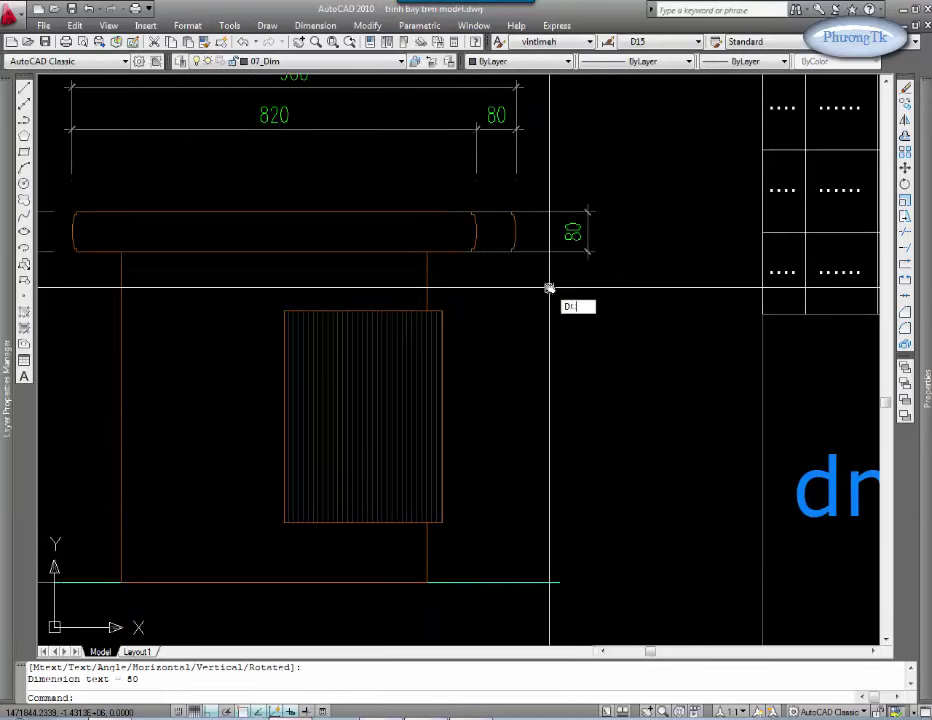
key("Return")
key("Return")
left_click(535, 250)
left_click(422, 312)
middle_click_drag(422, 312, 422, 242)
left_click(424, 452)
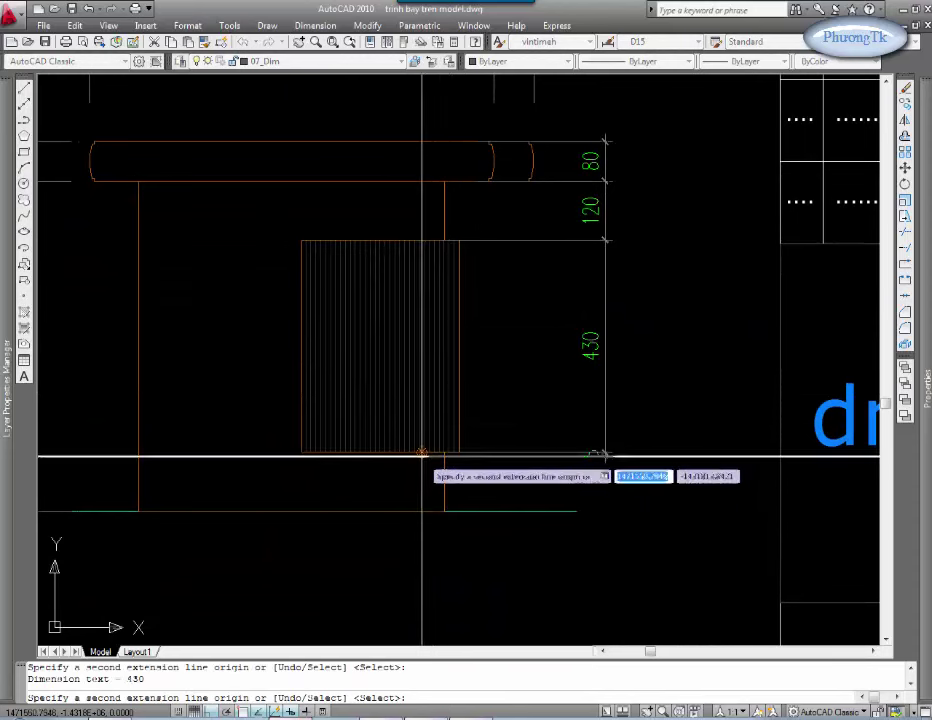
left_click(422, 510)
key("Escape")
scroll(560, 339, "down", 2)
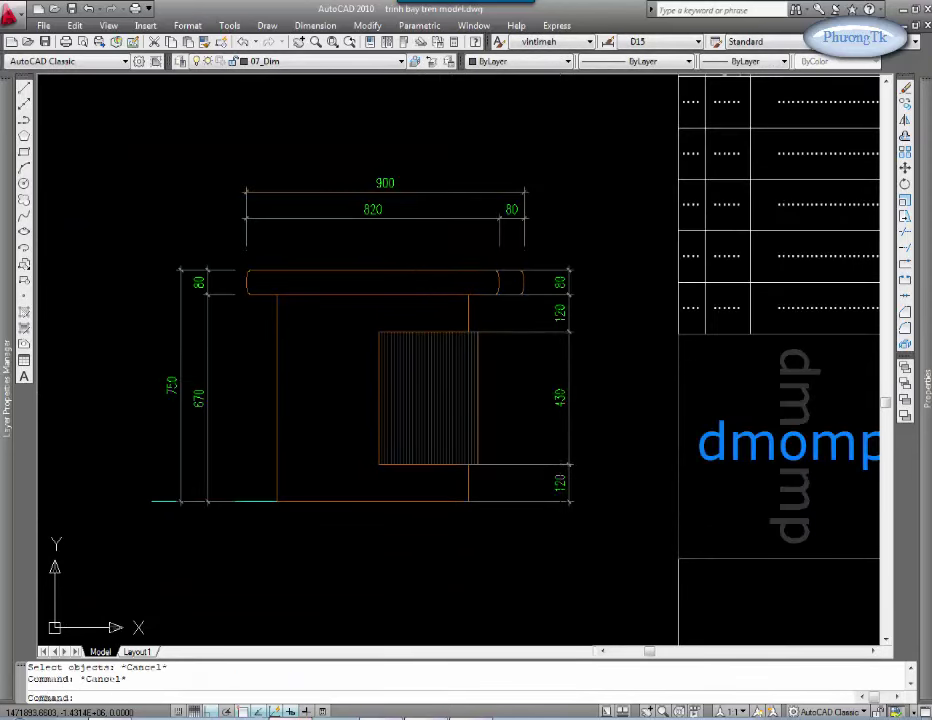
Step: Trim the right-side height dimensions' extension lines to a common line with the CD routine
type("cd")
key("Return")
left_click(614, 247)
left_click(527, 497)
key("Return")
left_click(601, 263)
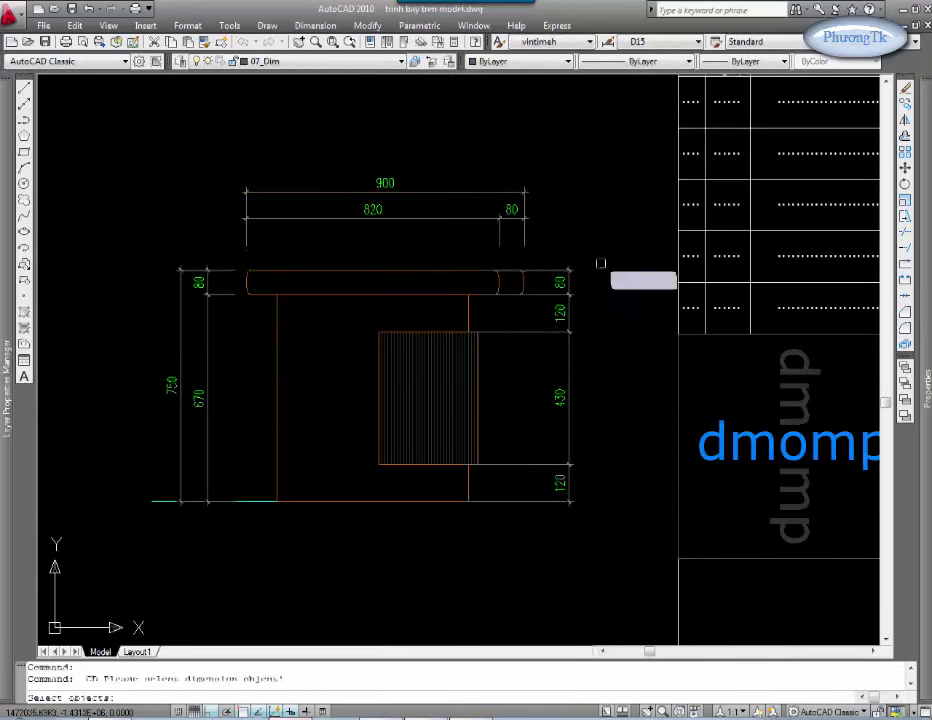
left_click(541, 499)
key("Return")
left_click(538, 393)
key("Escape")
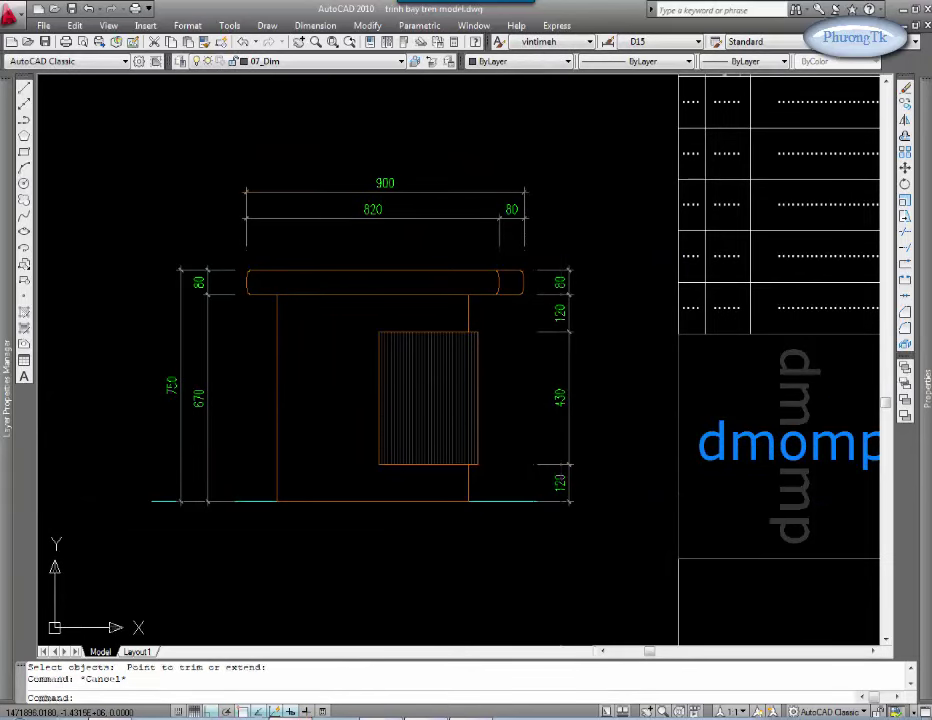
Step: Place the 750 overall height dimension outside the right-side chain
type("dli")
key("Return")
left_click(568, 270)
left_click(570, 500)
scroll(592, 420, "up", 2)
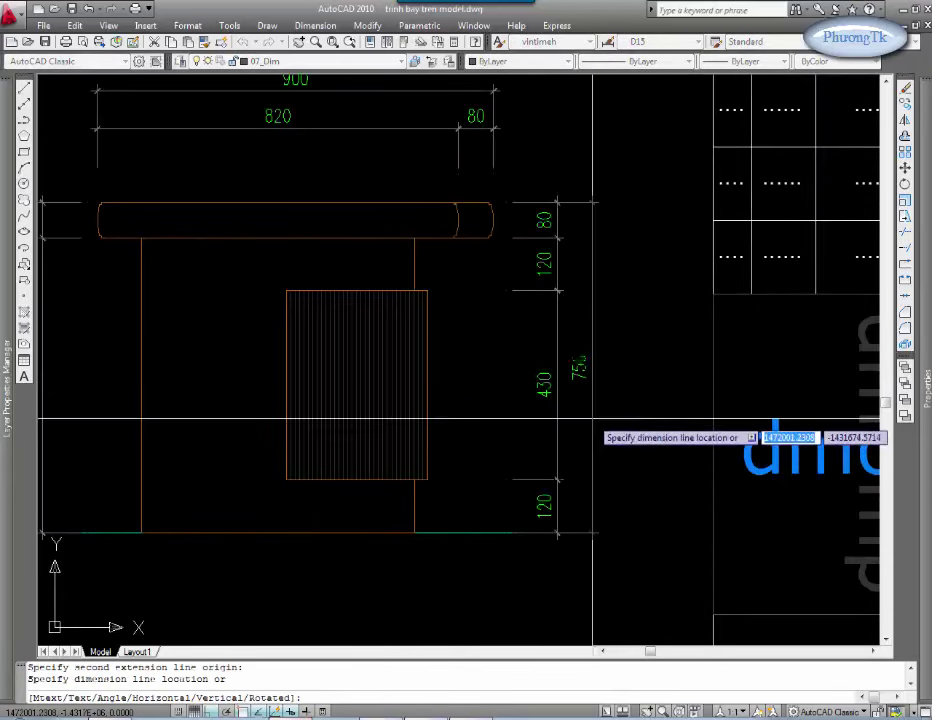
left_click(598, 416)
Step: Dimension the 330 width below the side view
scroll(600, 395, "down", 3)
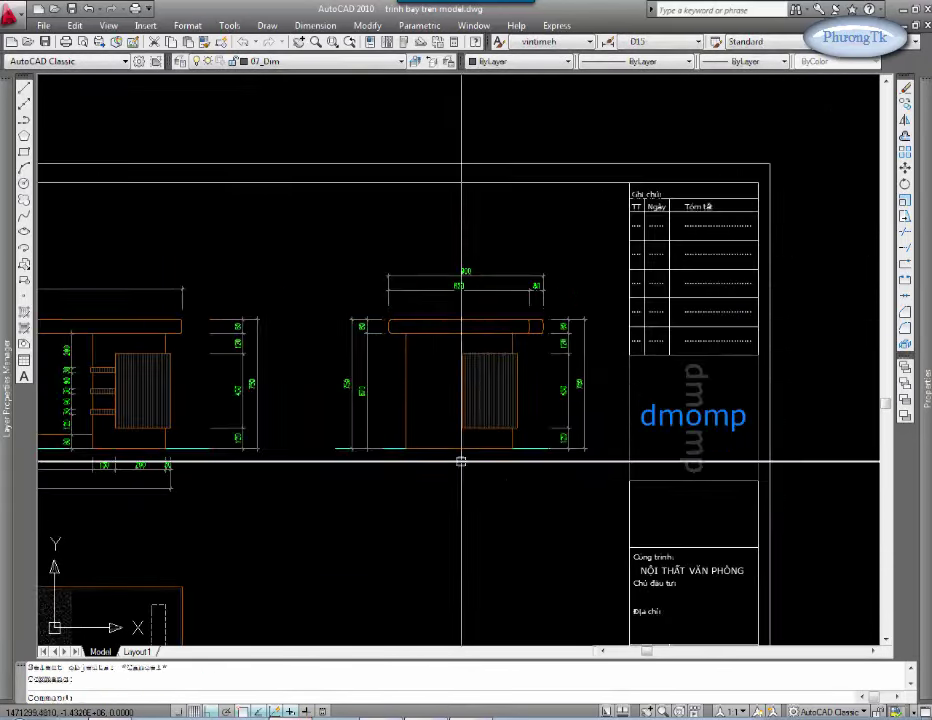
type("d")
key("Return")
scroll(420, 440, "up", 3)
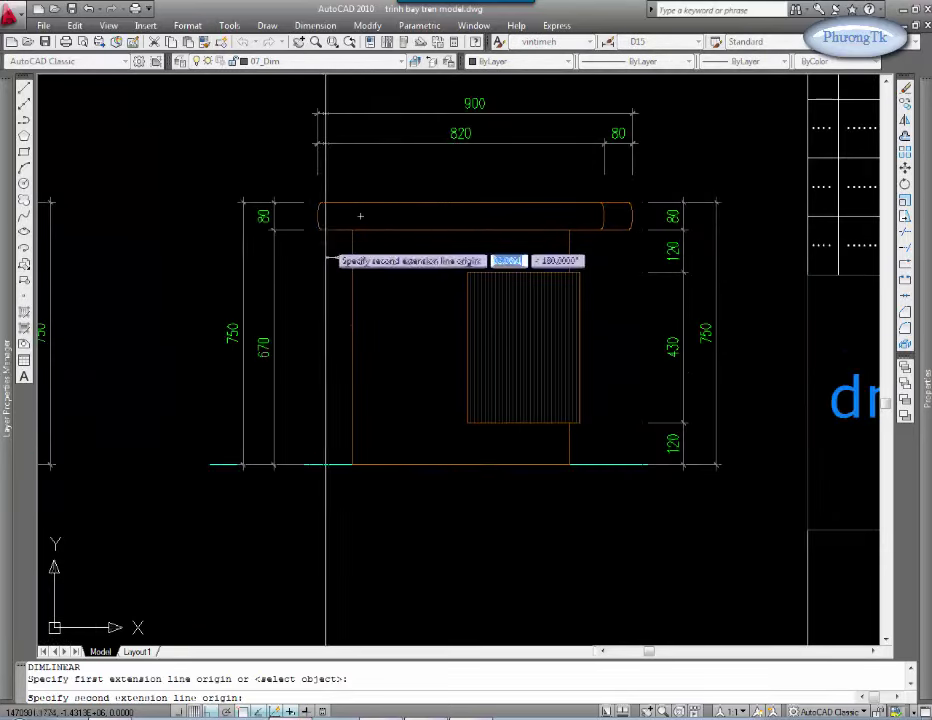
left_click(467, 367)
left_click(420, 458)
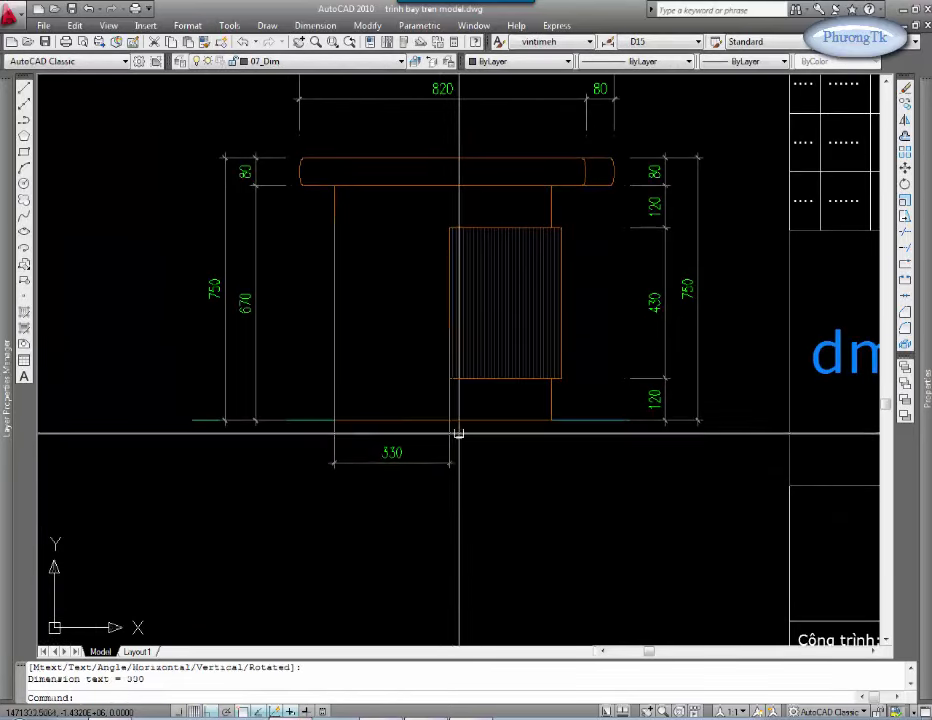
key("Escape")
Step: Add the 290 and 30 widths beside the 330 below the side view
key("Escape")
type("dco")
key("Return")
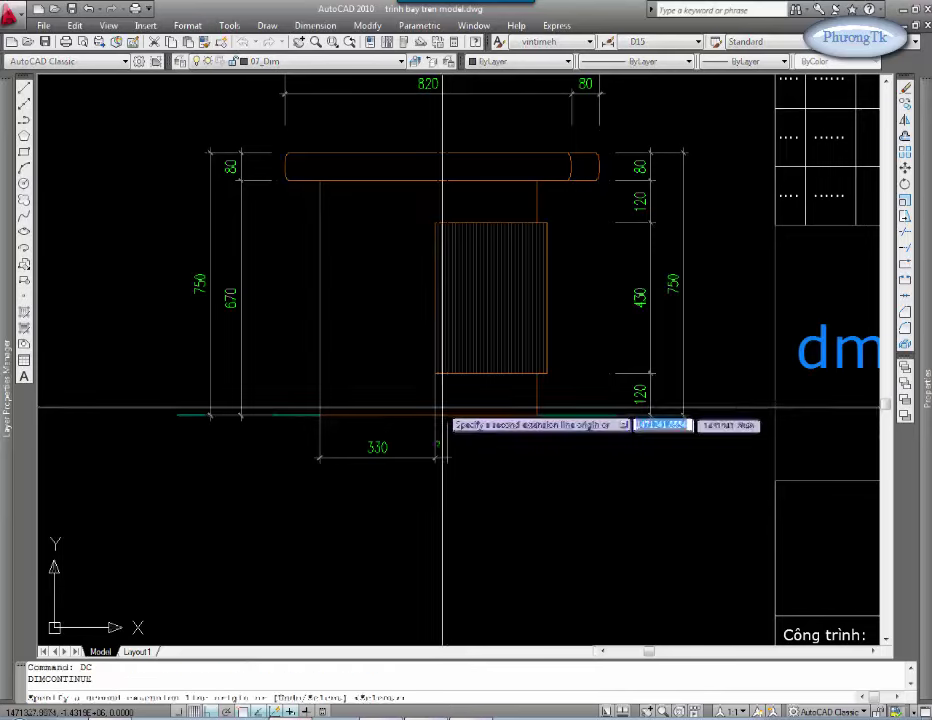
left_click(437, 415)
key("Escape")
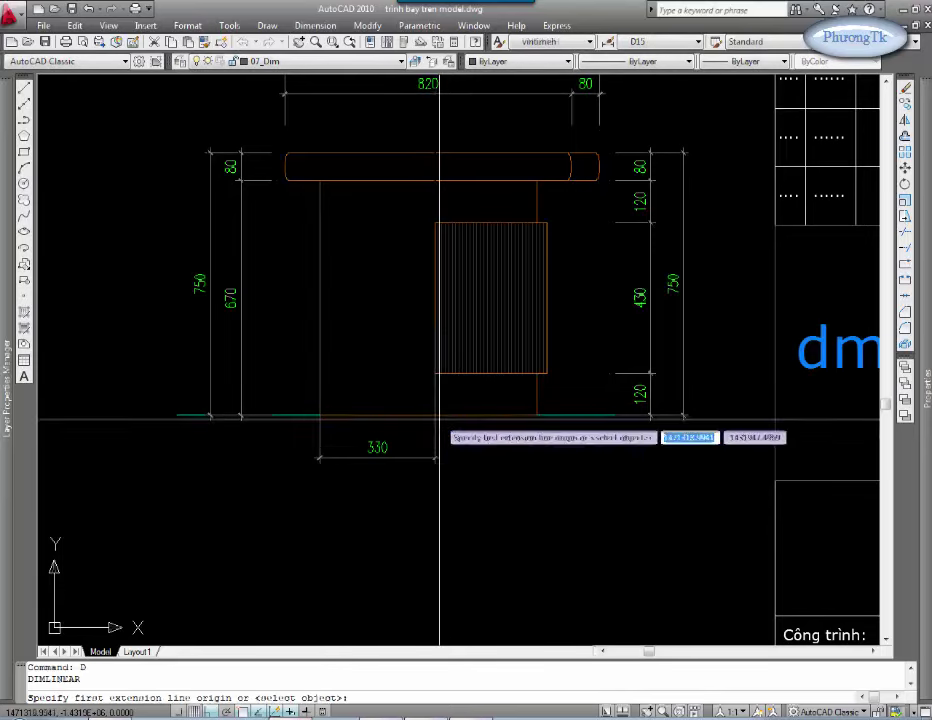
left_click(440, 420)
left_click(435, 458)
scroll(547, 372, "up", 2)
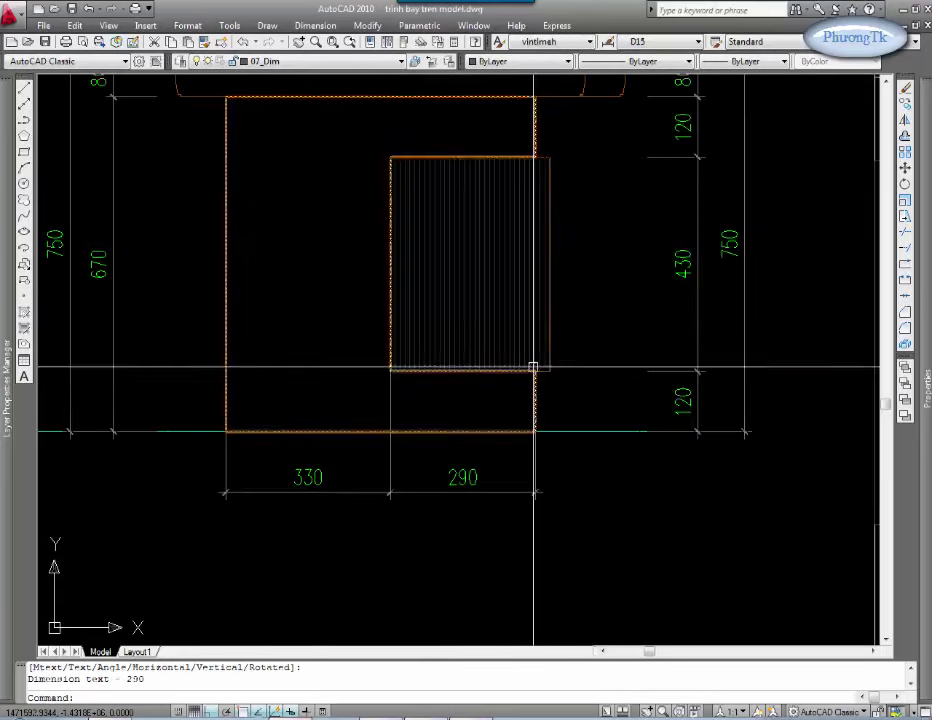
key("Return")
left_click(547, 372)
left_click(550, 375)
left_click(505, 491)
key("Escape")
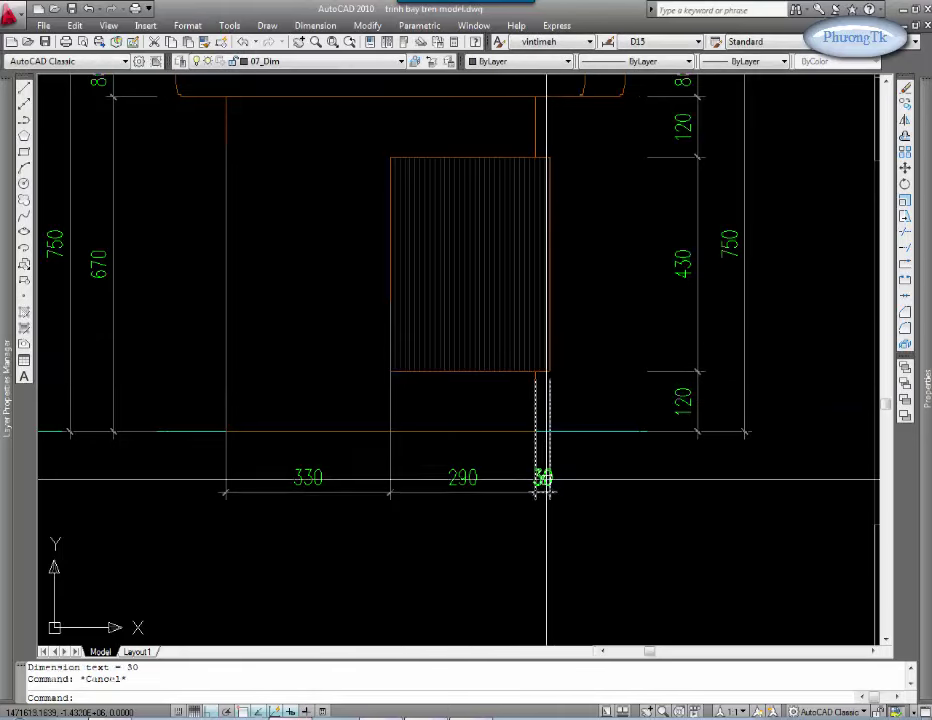
Step: Place a 650 overall width dimension below the bottom chain
type("d")
key("Return")
left_click(562, 478)
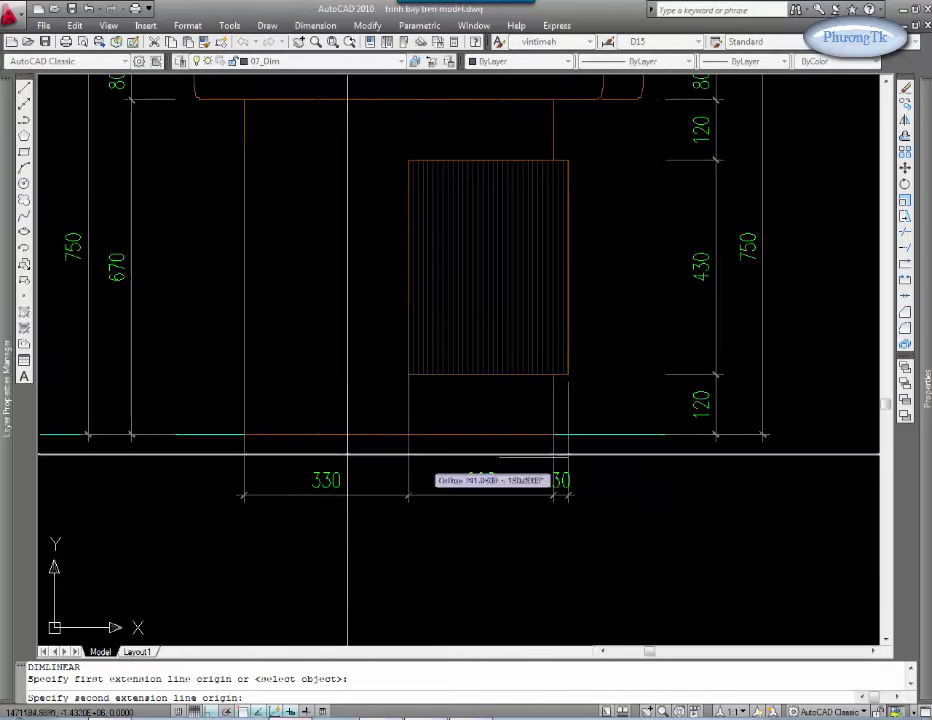
left_click(242, 458)
scroll(390, 485, "up", 2)
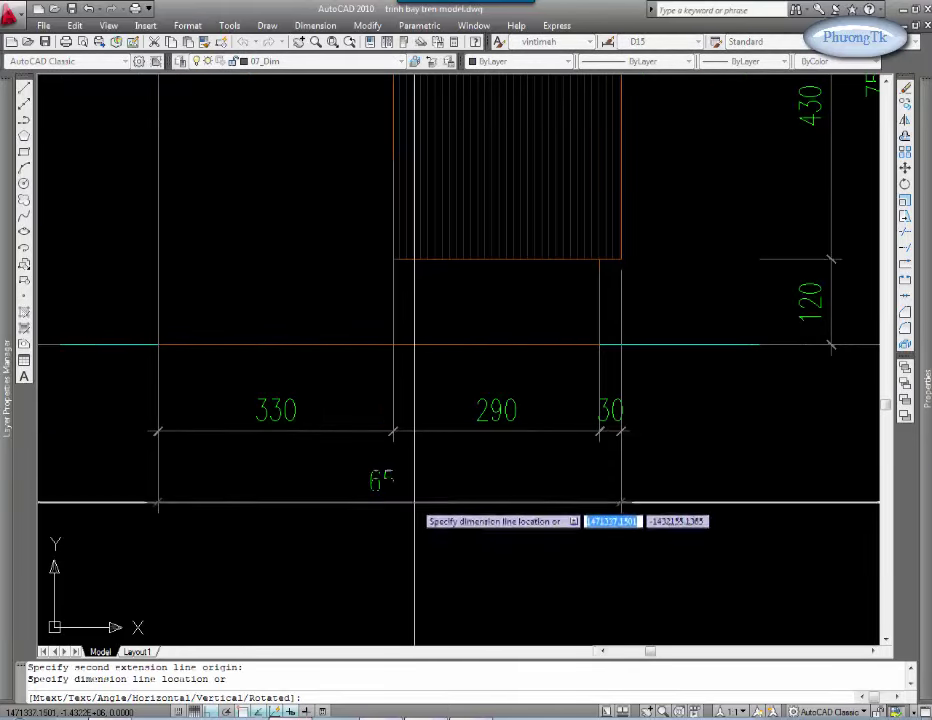
left_click(385, 484)
key("Escape")
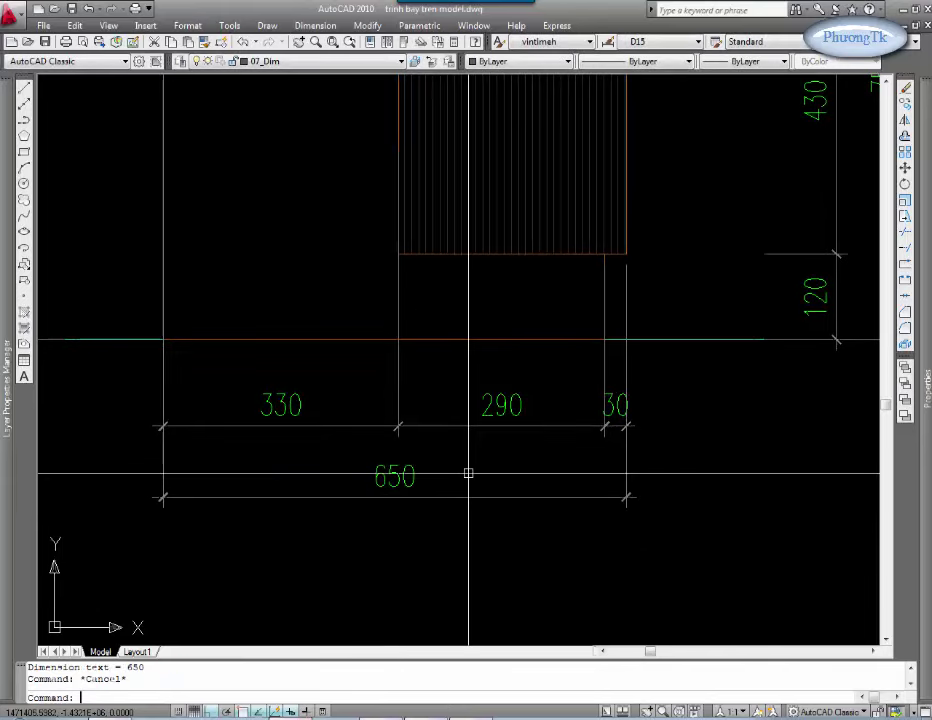
type("CD")
Step: Trim the extension lines of the four bottom dimensions with the CD routine
left_click(754, 378)
left_click(172, 432)
key("Return")
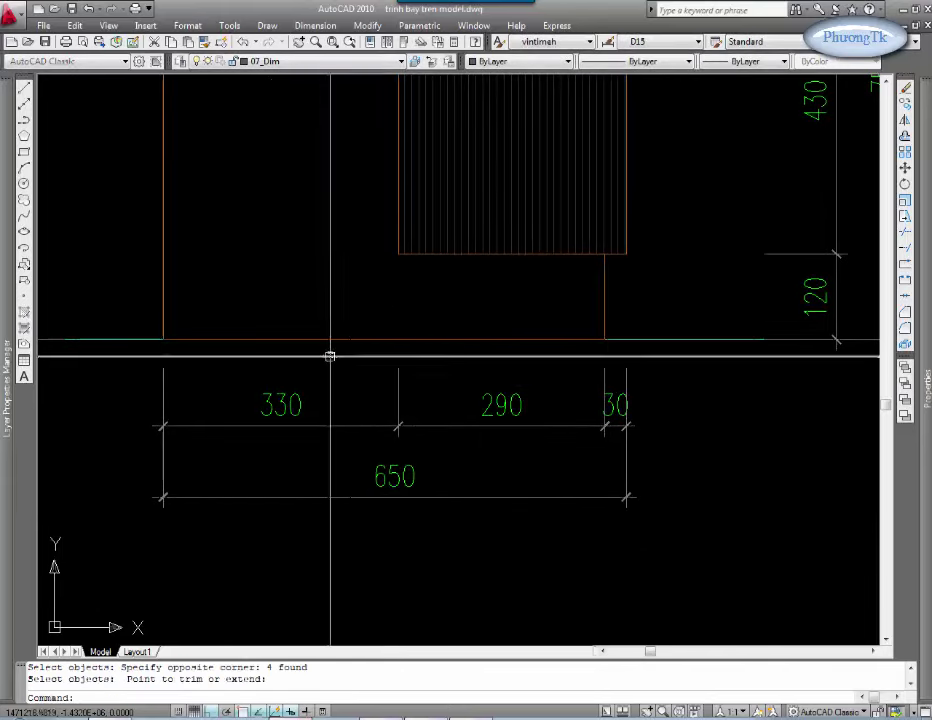
scroll(453, 427, "down", 3)
scroll(416, 370, "down", 1)
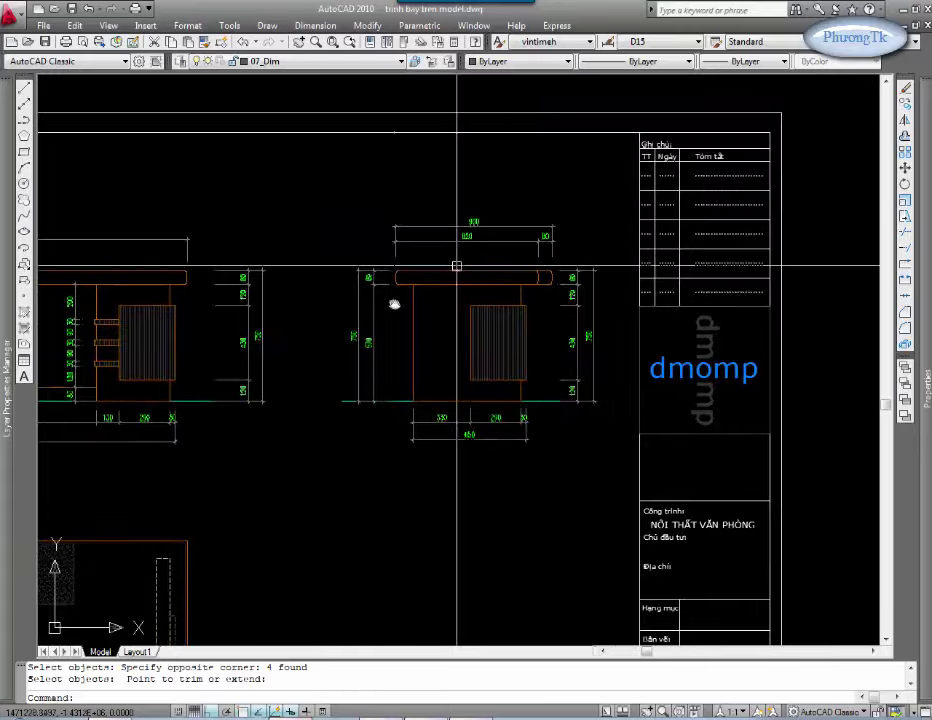
Step: Cancel the trim routine, pan to the plan view, and dimension its 2000 top width
middle_click_drag(461, 310, 478, 360)
key("Escape")
middle_click_drag(368, 424, 383, 357)
type("d")
key("Return")
scroll(233, 334, "up", 1)
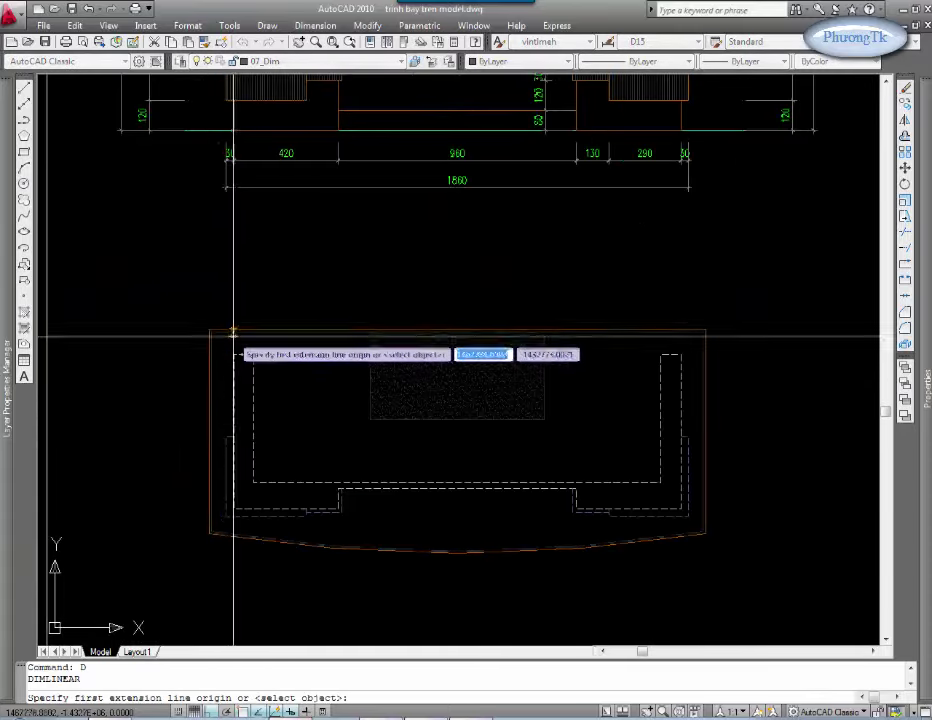
left_click(208, 329)
left_click(705, 329)
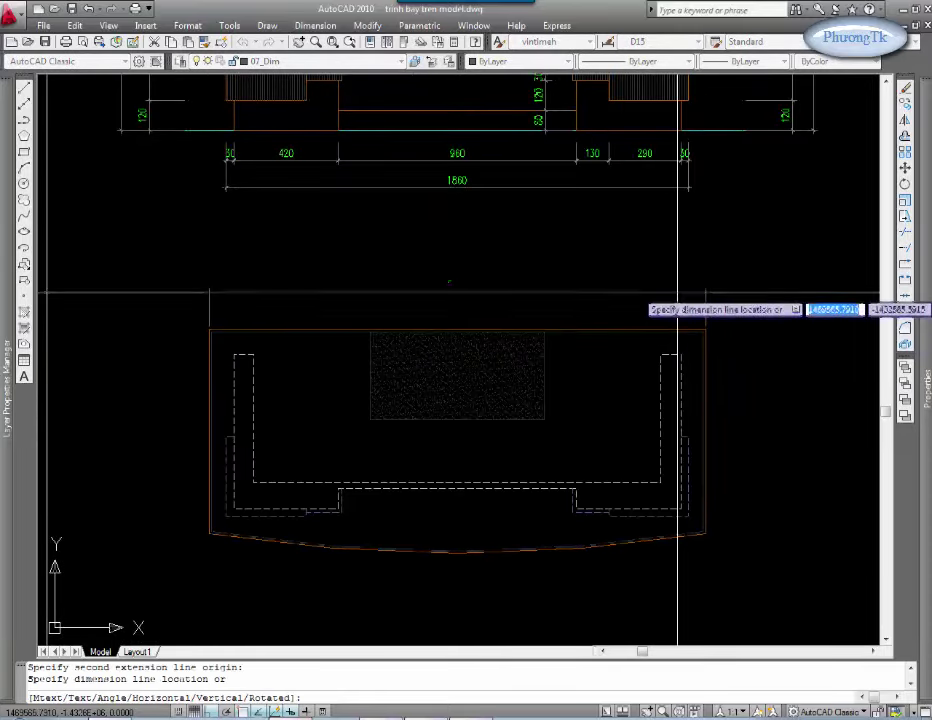
left_click(688, 295)
Step: Dimension the first 100 segment along the plan's left edge
scroll(245, 306, "up", 3)
key("Return")
left_click(247, 306)
middle_click_drag(182, 504, 295, 462)
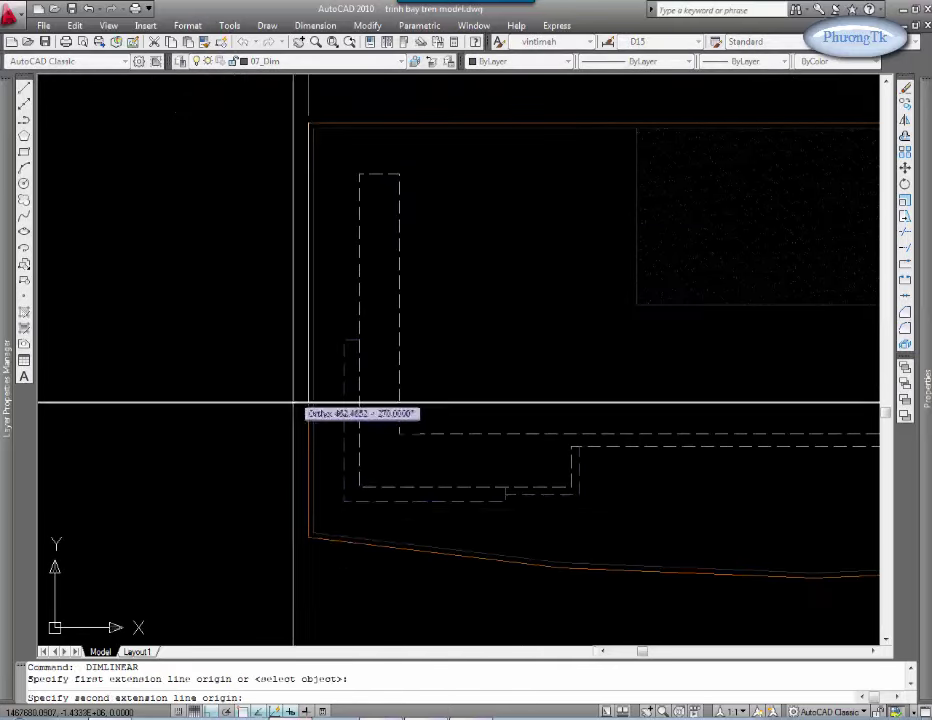
left_click(362, 174)
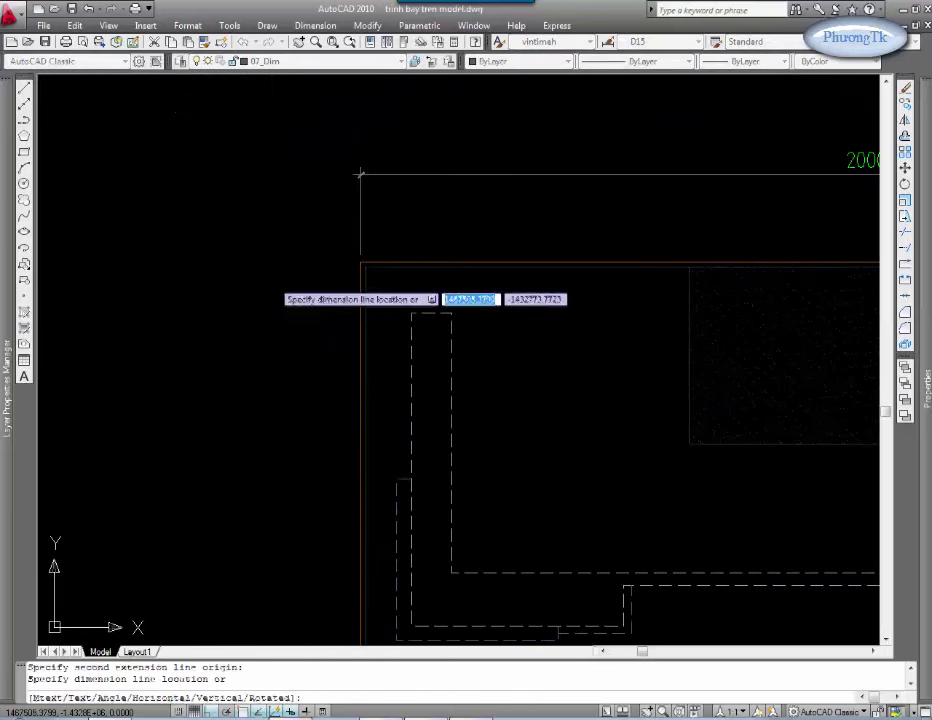
left_click(271, 298)
Step: Continue the left-edge chain from the 100 with the 430, 320 and 70 segments
middle_click_drag(323, 341, 318, 267)
type("D")
left_click(317, 247)
middle_click_drag(339, 391, 331, 316)
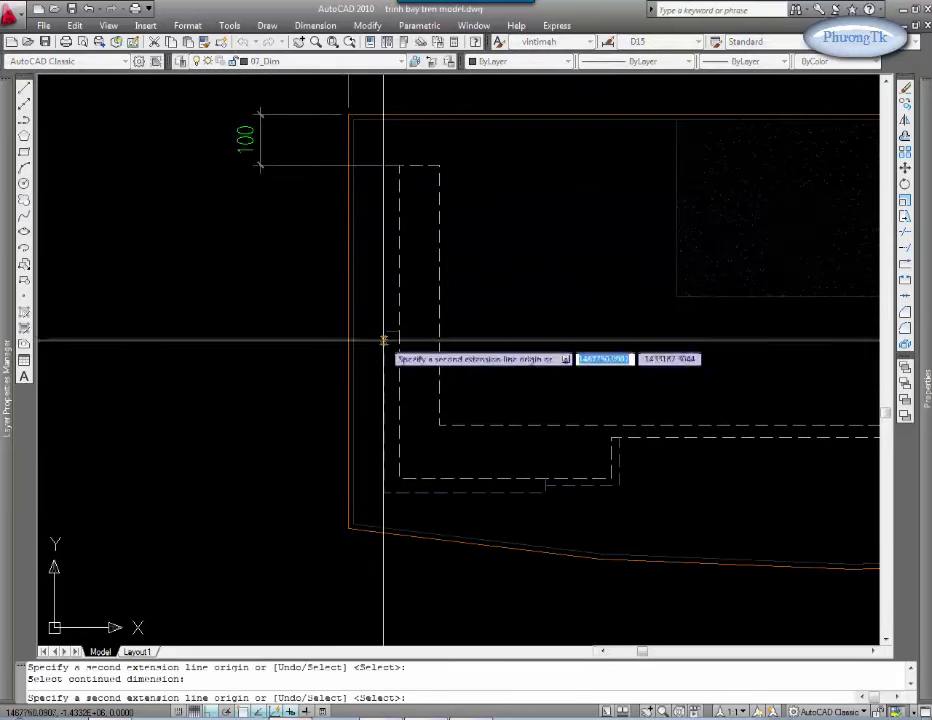
left_click(385, 331)
left_click(385, 493)
left_click(350, 530)
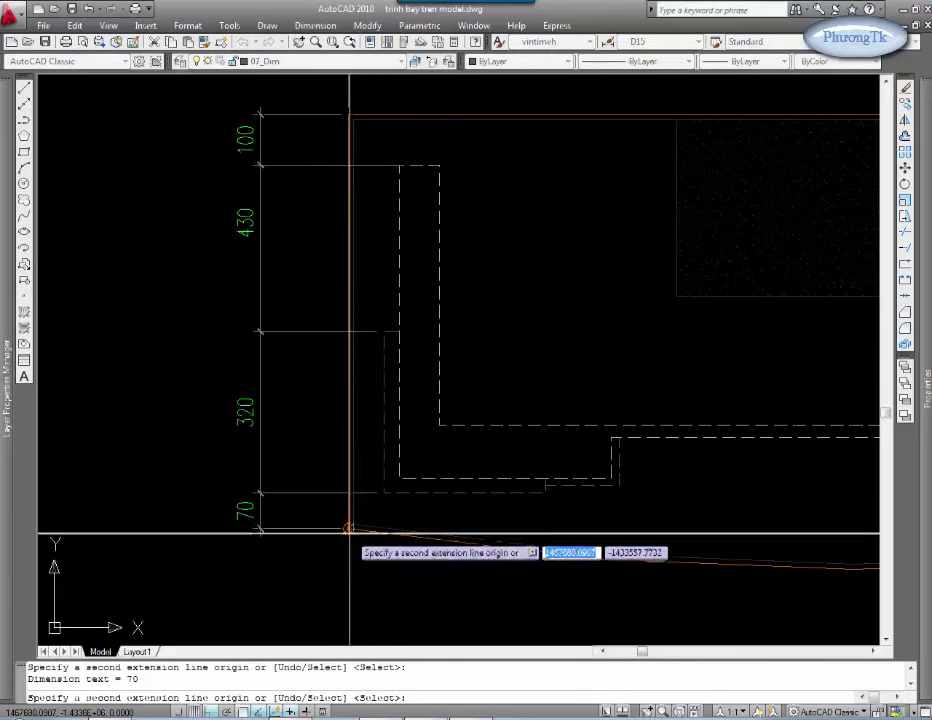
middle_click_drag(476, 622, 476, 507)
scroll(608, 514, "down", 3)
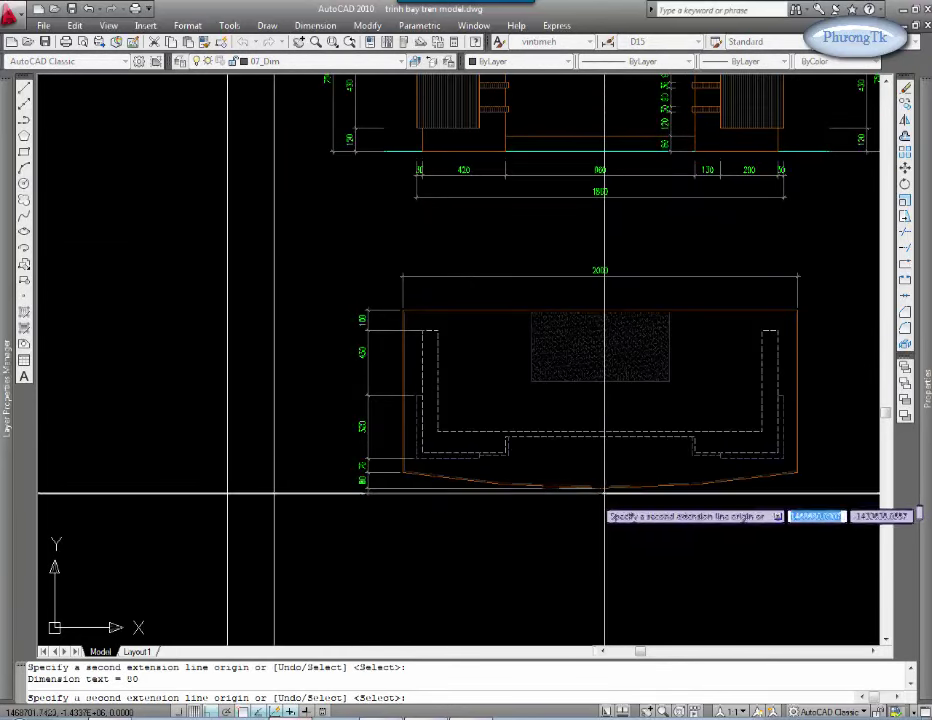
key("Escape")
Step: Add the 900 overall depth dimension left of the chain
scroll(403, 410, "up", 2)
type("CD")
key("Return")
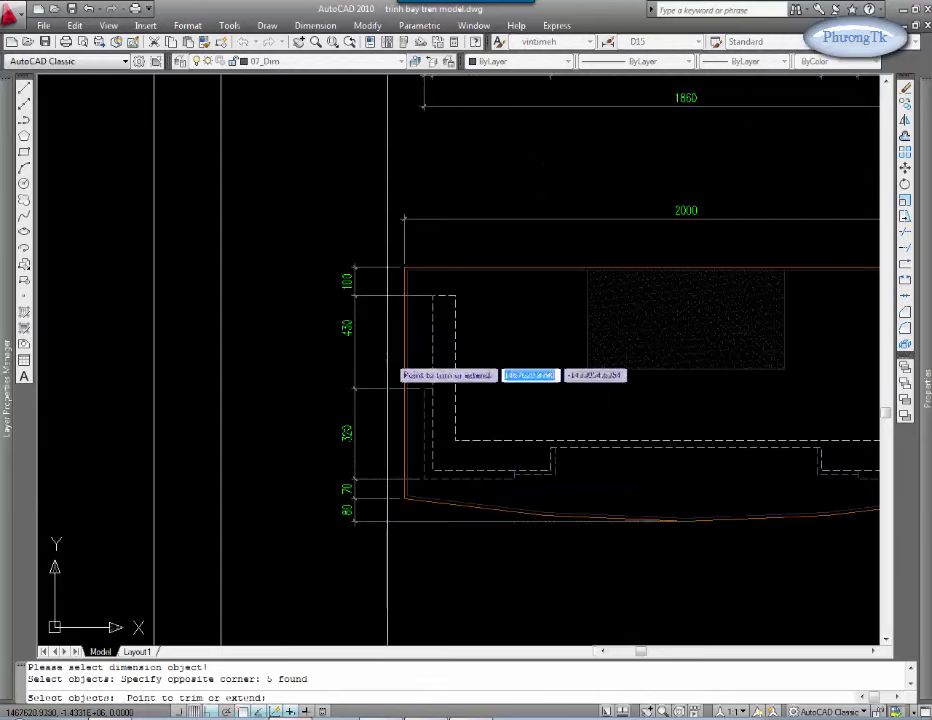
key("Escape")
type("D")
key("Return")
left_click(390, 267)
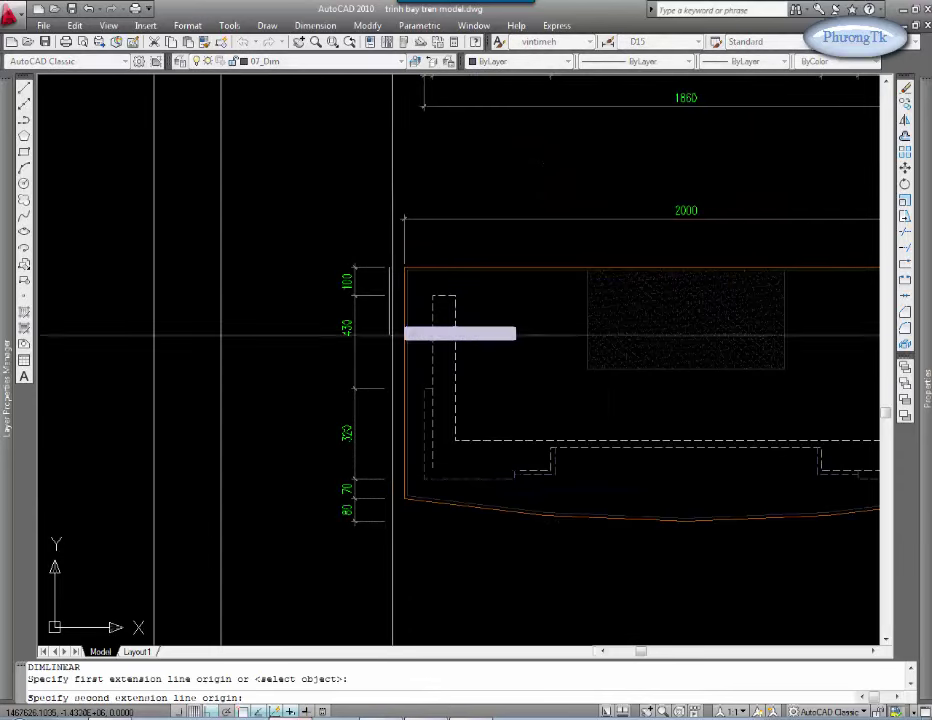
left_click(389, 521)
left_click(331, 491)
Step: Start a linear dimension from the plan's bottom-left corner to its bottom-right corner
middle_click_drag(333, 491, 274, 471)
type("D")
key("Return")
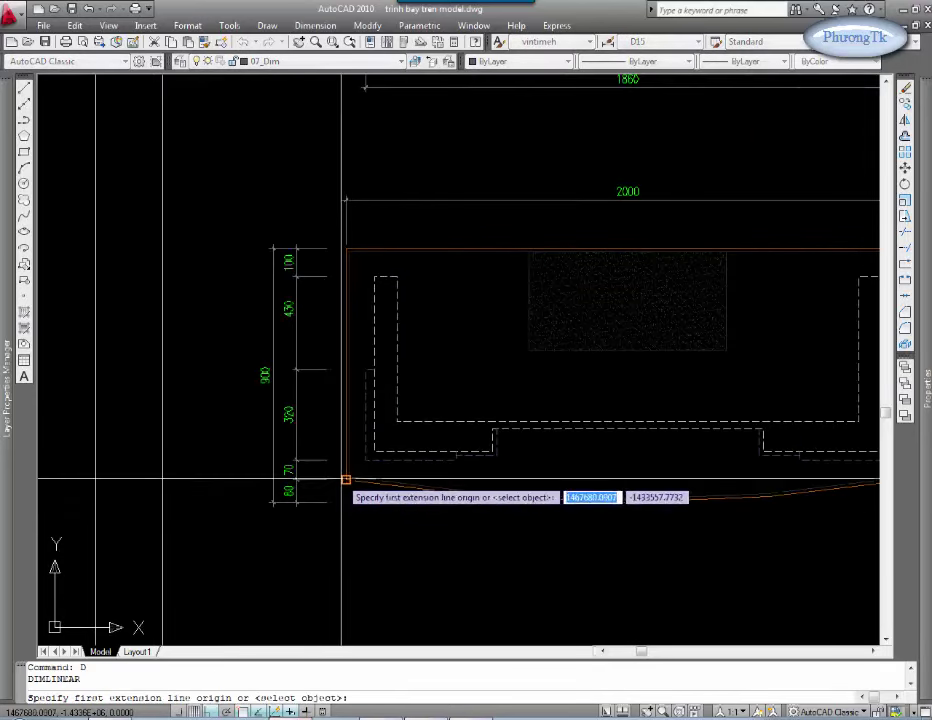
left_click(345, 480)
scroll(350, 485, "down", 3)
scroll(530, 516, "up", 3)
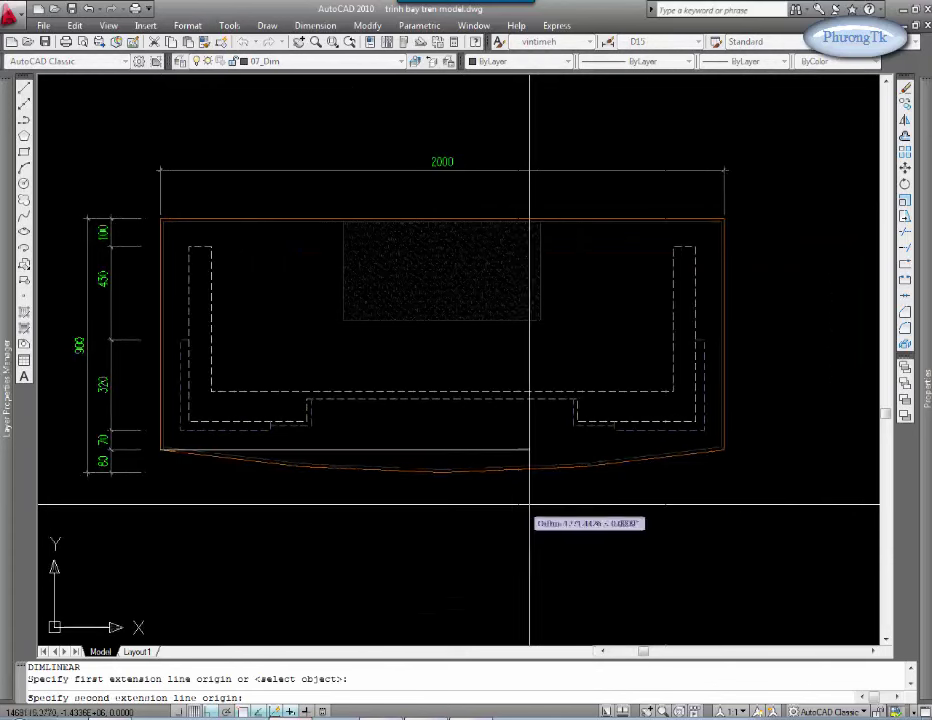
left_click(723, 450)
Step: Place the first bottom dimension and start a continued chain from the bottom 70
left_click(669, 520)
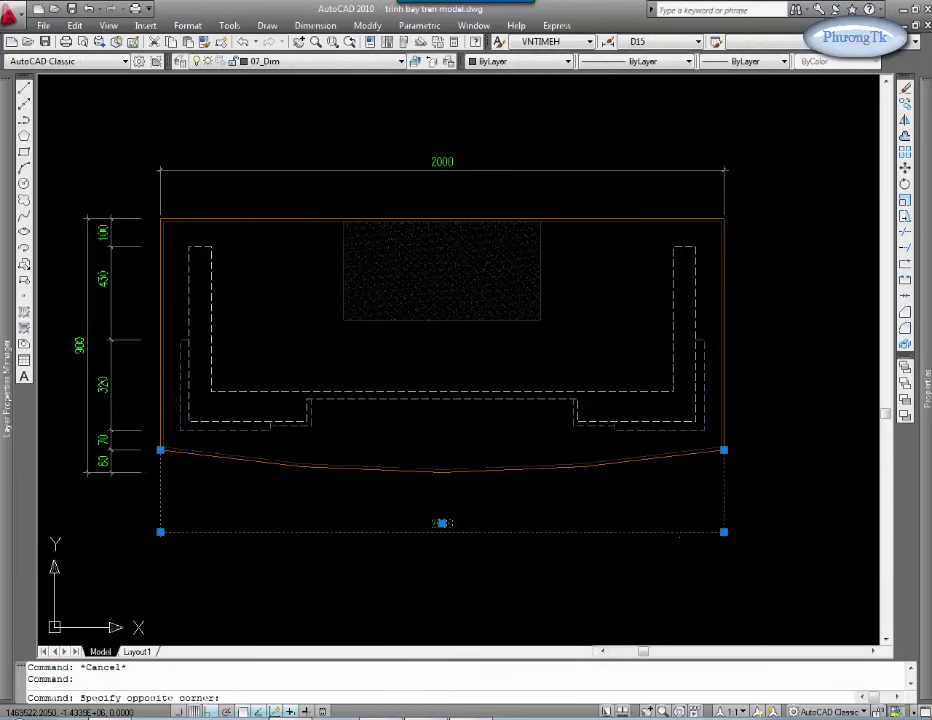
left_click(723, 452)
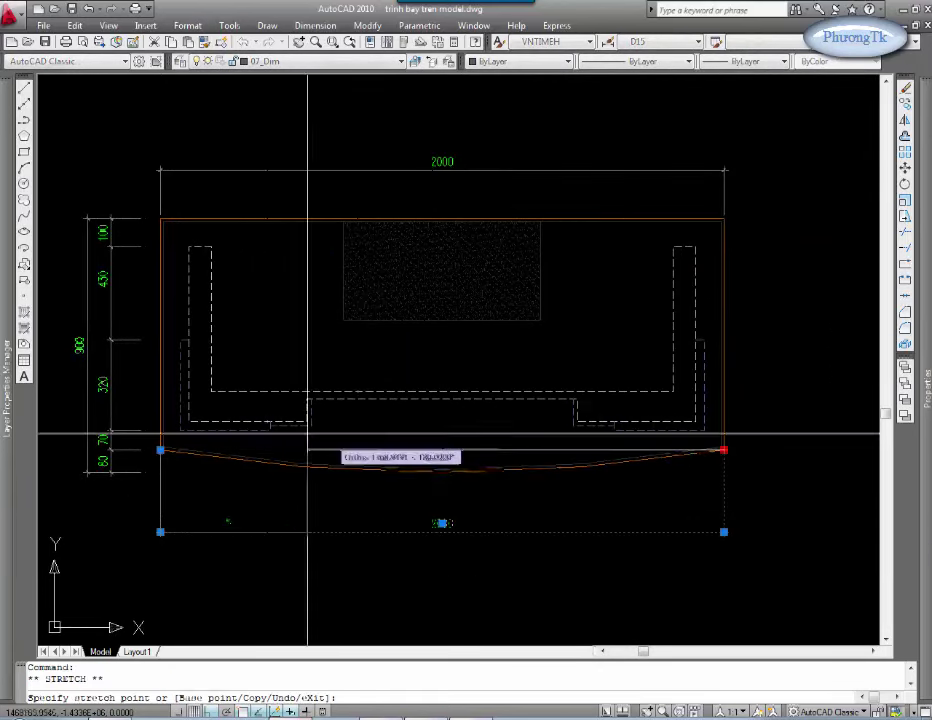
scroll(245, 433, "up", 2)
type("dco")
key("Return")
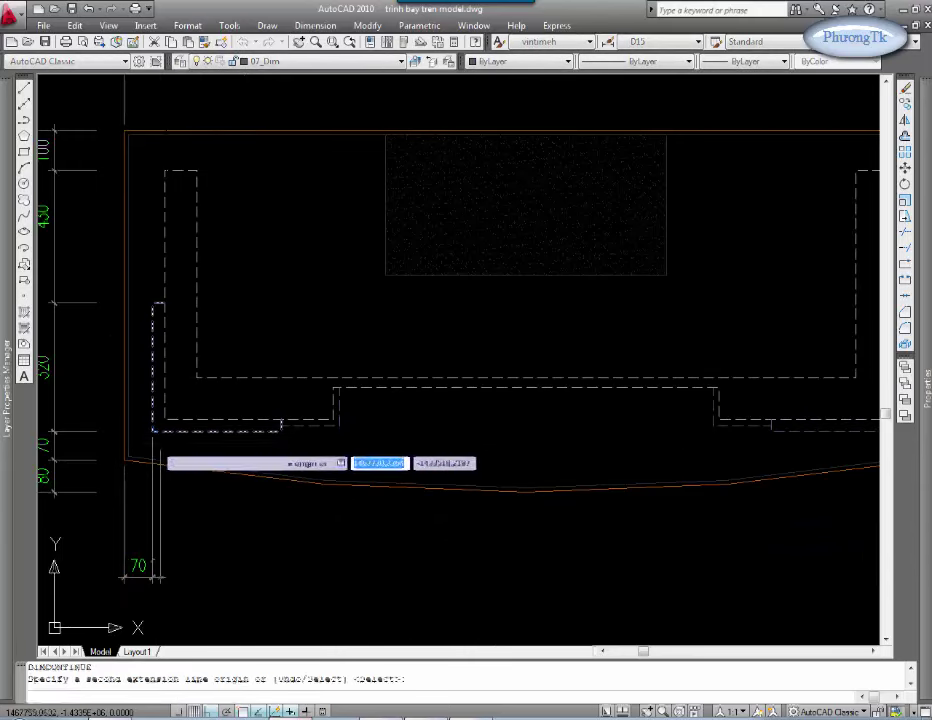
key("Return")
left_click(140, 577)
Step: Continue the bottom chain with the 145, 930, 145, 320 and 70 segments
left_click(340, 428)
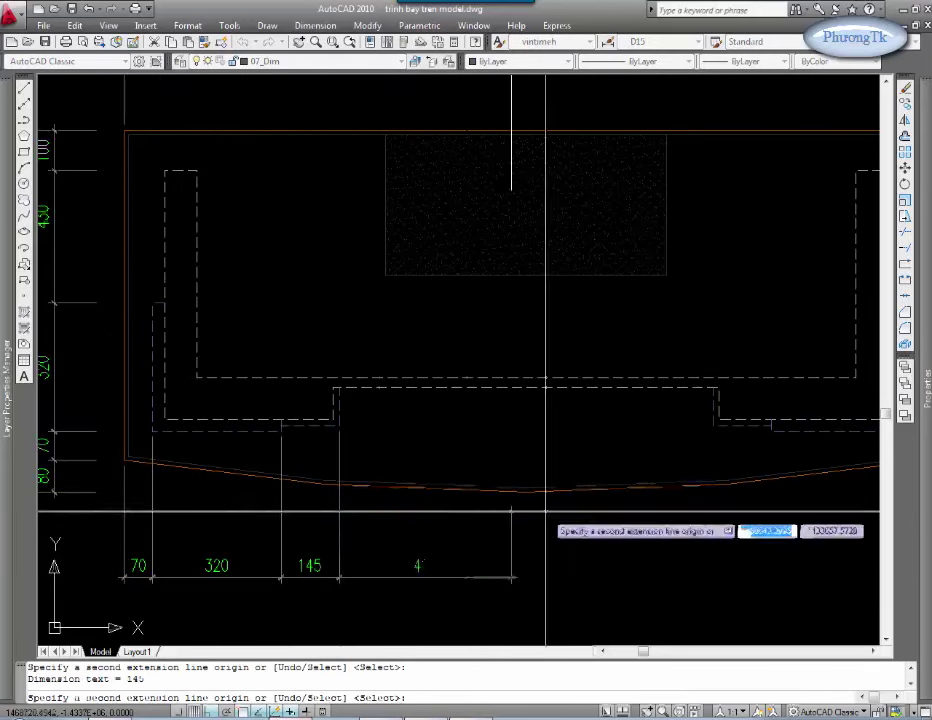
middle_click_drag(714, 442, 541, 430)
left_click(541, 430)
left_click(597, 430)
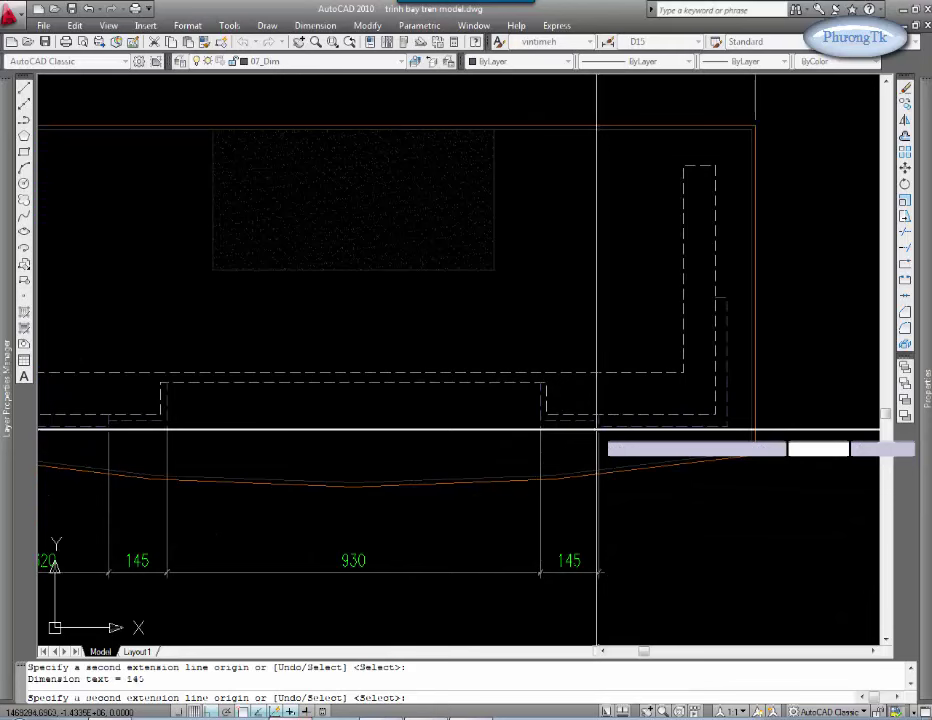
left_click(726, 428)
left_click(754, 428)
key("Escape")
Step: Trim the bottom chain's extension lines to a common line with the CD routine
type("cd")
key("Return")
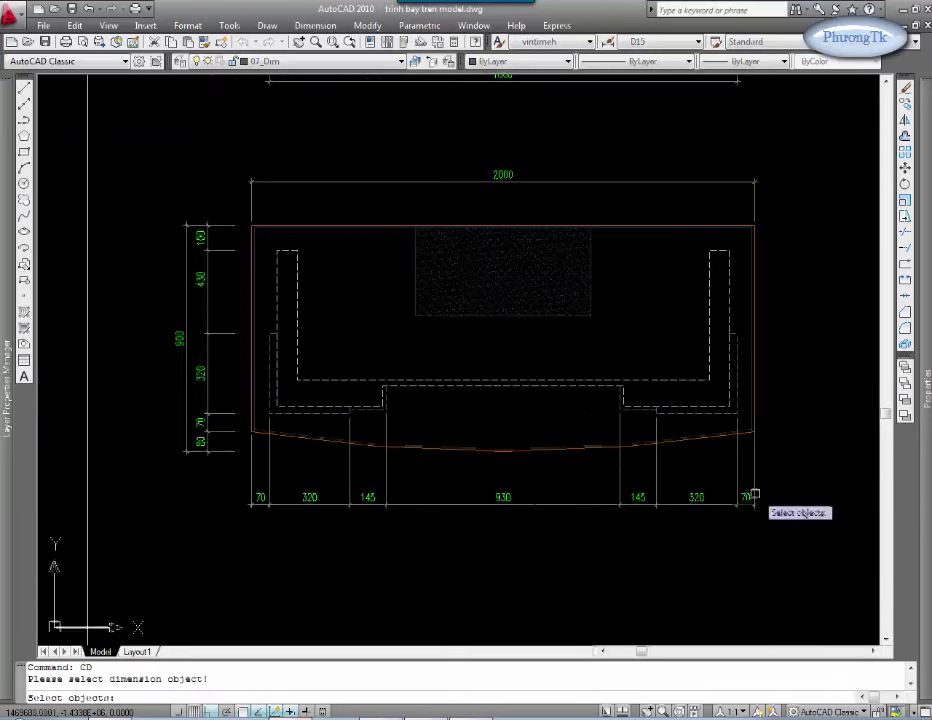
left_click(870, 476)
left_click(200, 516)
key("Return")
left_click(420, 451)
key("Escape")
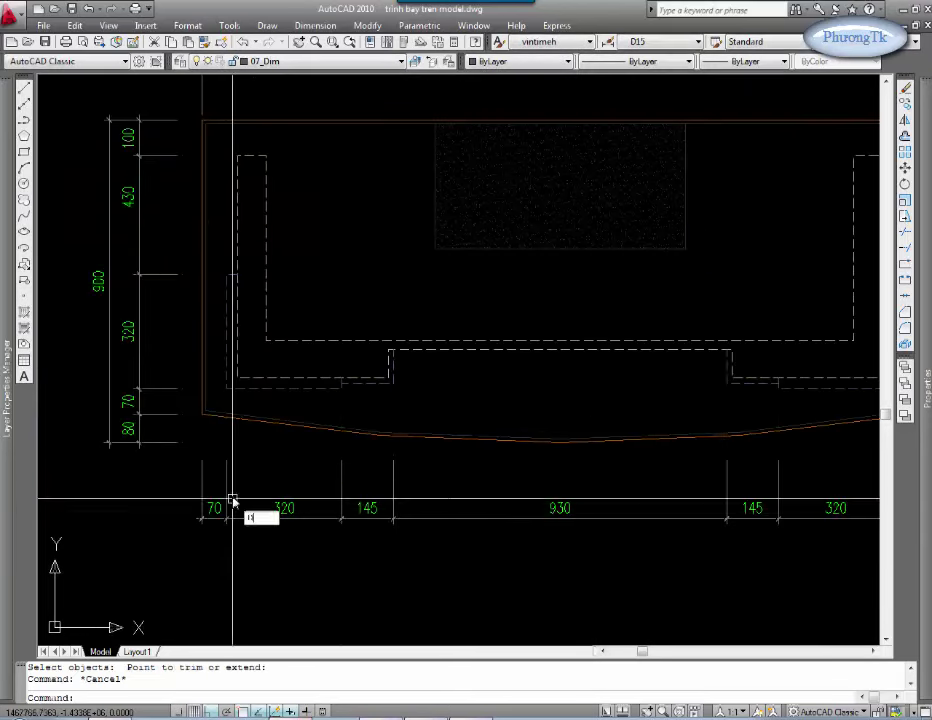
Step: Add the overall 2000 width dimension below the bottom chain
type("d")
key("Return")
middle_click_drag(841, 517, 589, 522)
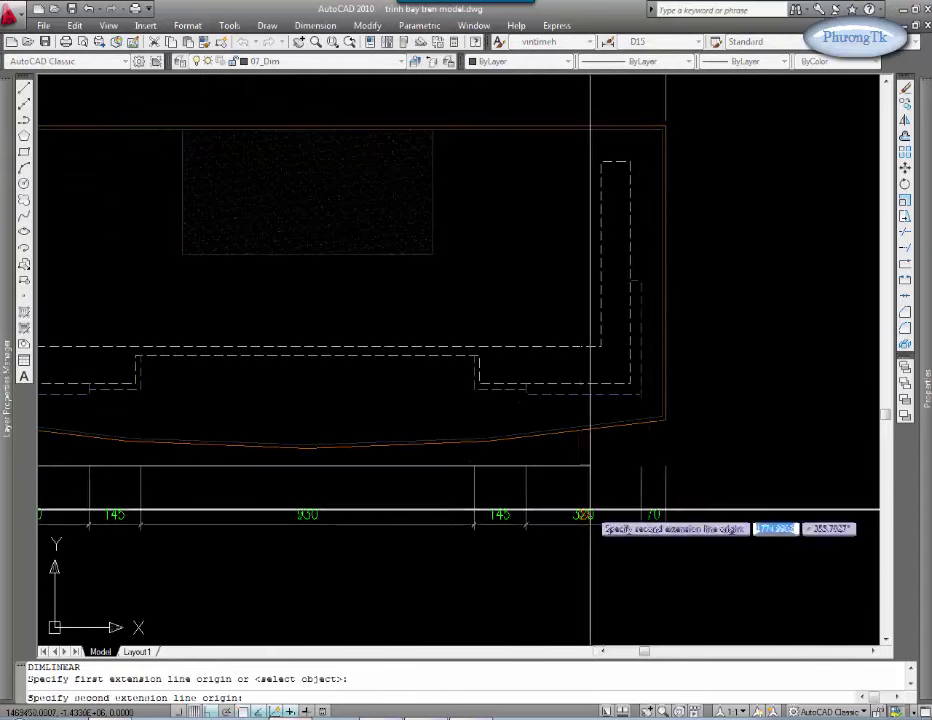
left_click(665, 468)
left_click(644, 548)
Step: Dimension the first 100 segment at the plan's top-left corner
scroll(416, 447, "down", 3)
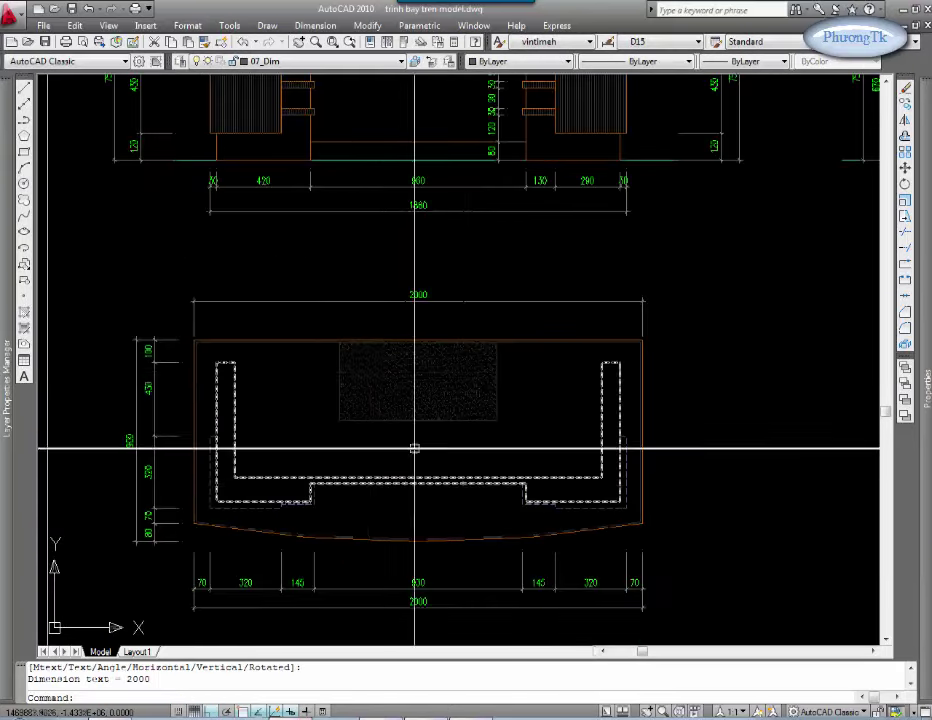
scroll(214, 358, "up", 4)
key("Escape")
key("Return")
left_click(172, 381)
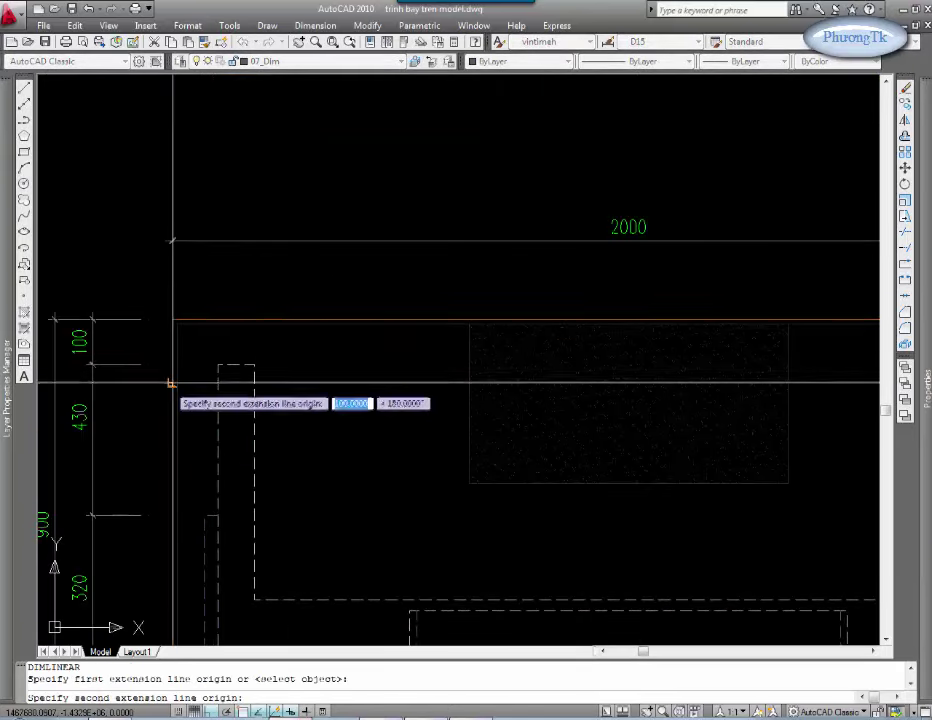
left_click(219, 365)
left_click(221, 291)
Step: Continue the top chain from the 100 with the 80 and 1640 dimensions
middle_click_drag(264, 327, 253, 367)
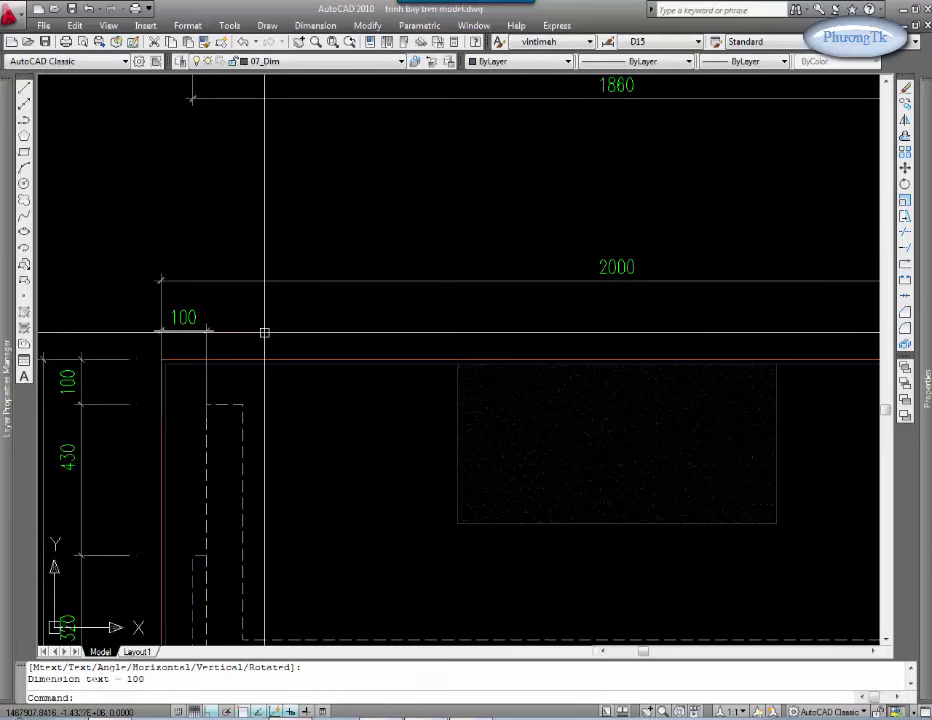
type("dc")
key("Return")
key("Return")
left_click(205, 390)
left_click(243, 395)
scroll(400, 440, "down", 2)
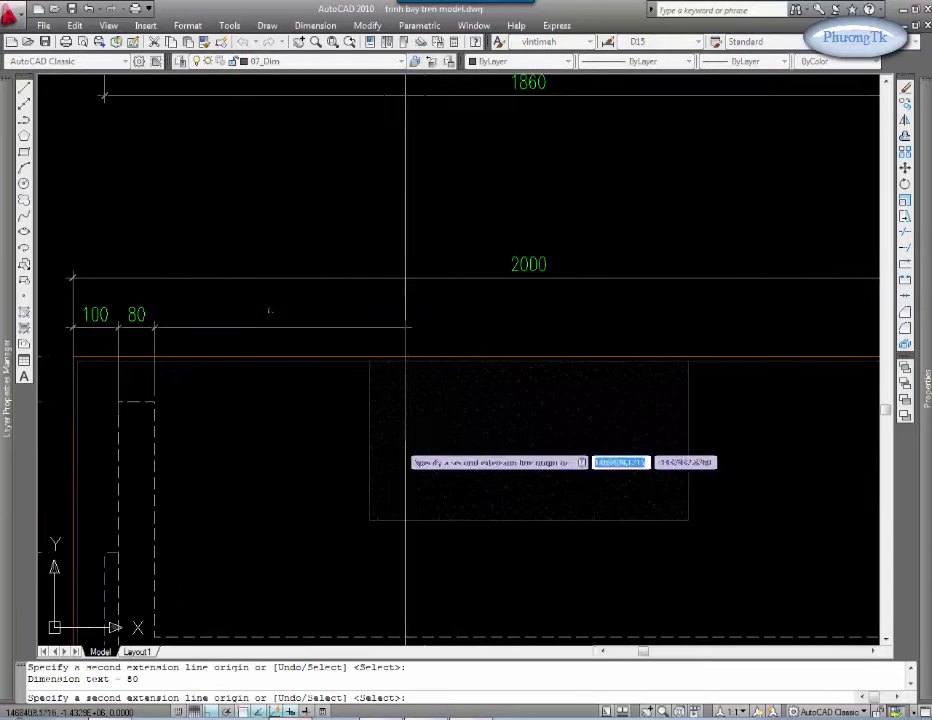
scroll(525, 465, "down", 3)
scroll(541, 463, "up", 3)
left_click(517, 449)
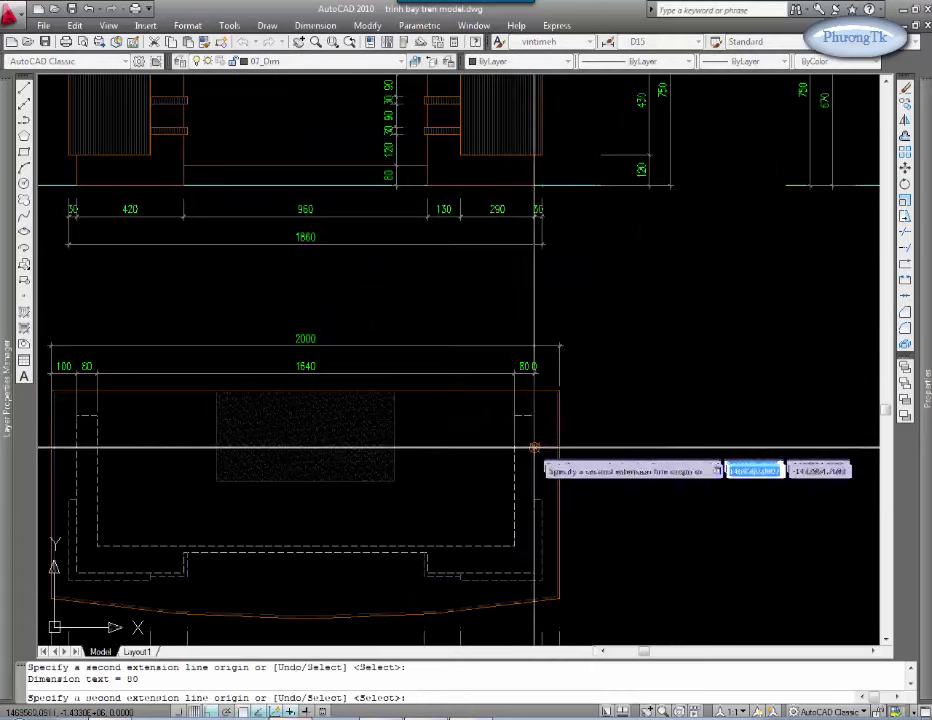
scroll(562, 470, "up", 1)
key("Escape")
Step: Begin a stretch at the plan's top-right end with a crossing selection
middle_click_drag(562, 470, 682, 536)
type("s")
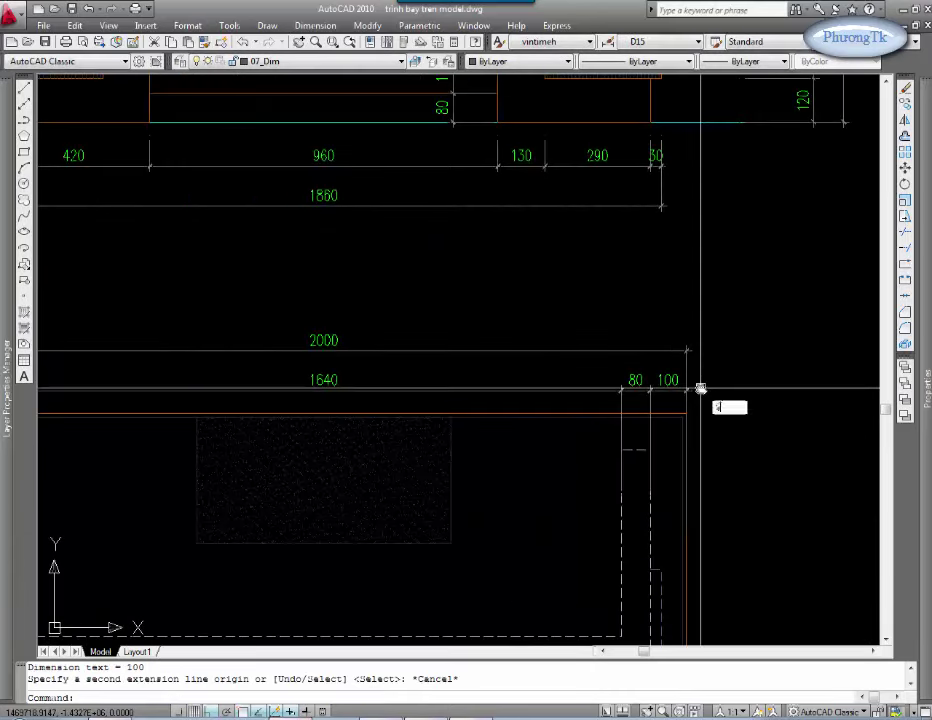
key("Return")
left_click(718, 322)
scroll(255, 413, "down", 4)
Step: Stretch the selected dimension ends slightly upward to align them
left_click(156, 400)
scroll(200, 400, "up", 2)
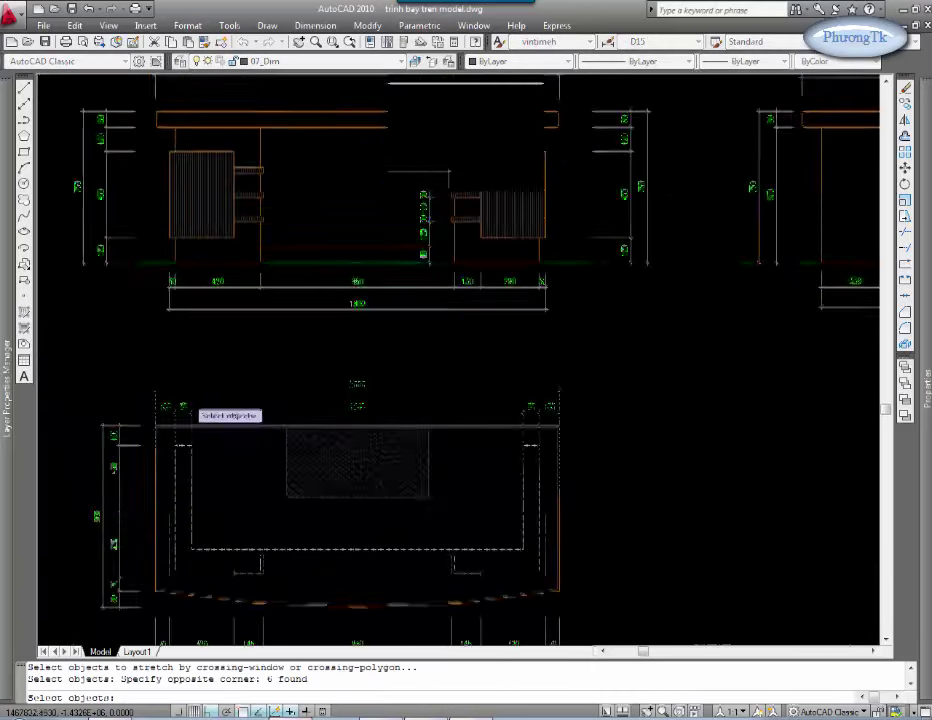
scroll(200, 360, "up", 2)
key("Return")
left_click(200, 355)
left_click(201, 345)
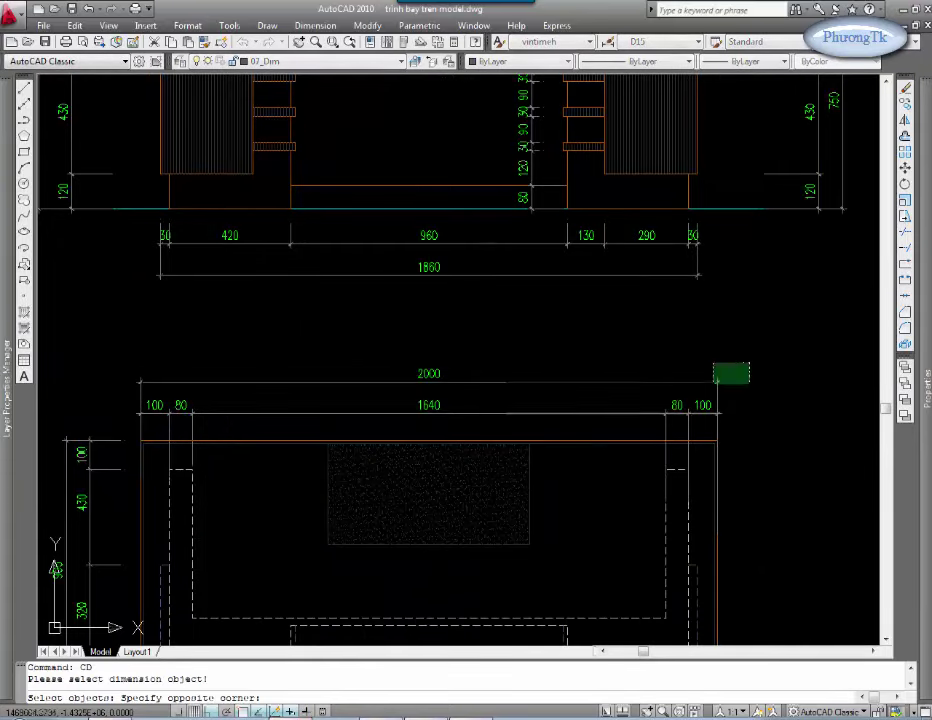
left_click(115, 417)
key("Return")
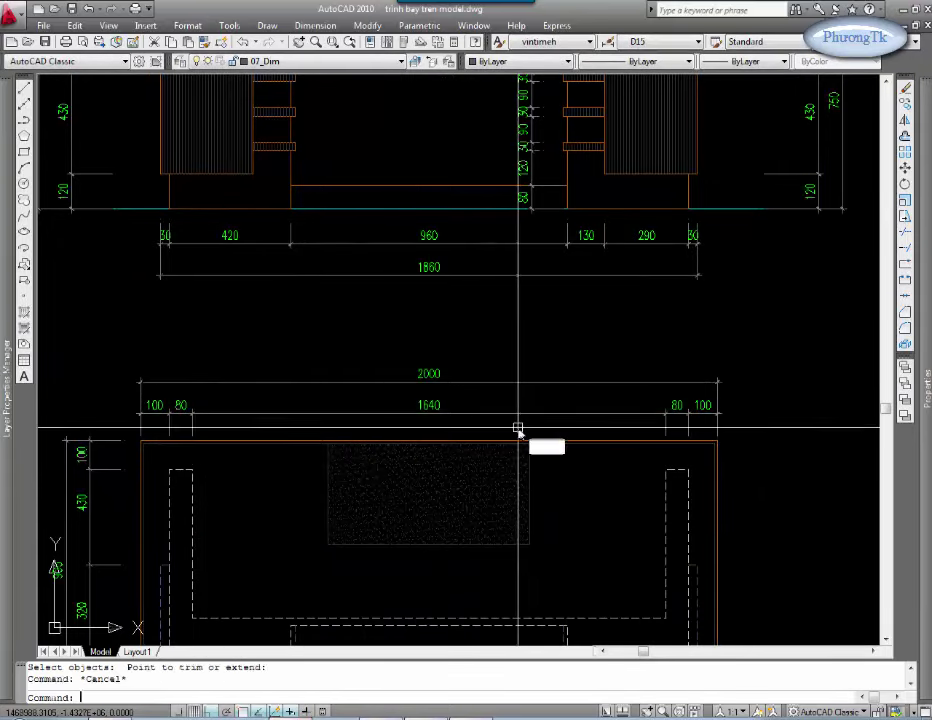
Step: Cancel the leftover stretch prompt and pan across the sheet
type("s")
key("Return")
scroll(483, 479, "down", 3)
key("Escape")
scroll(537, 478, "up", 1)
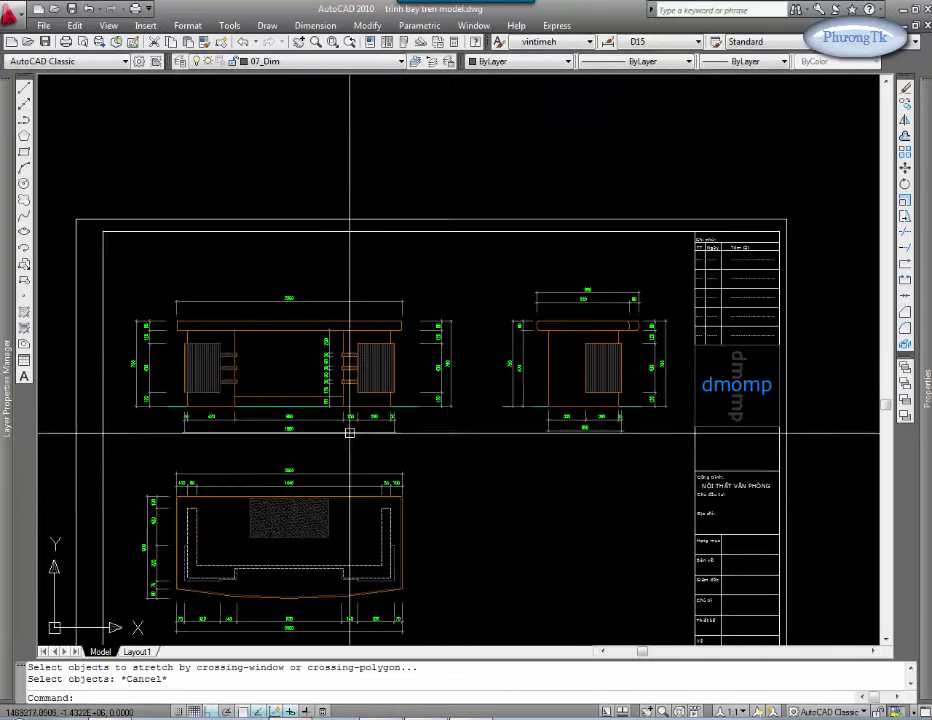
mouse_move(349, 432)
middle_mouse_down()
mouse_move(347, 457)
mouse_move(421, 470)
middle_mouse_up()
scroll(402, 408, "down", 2)
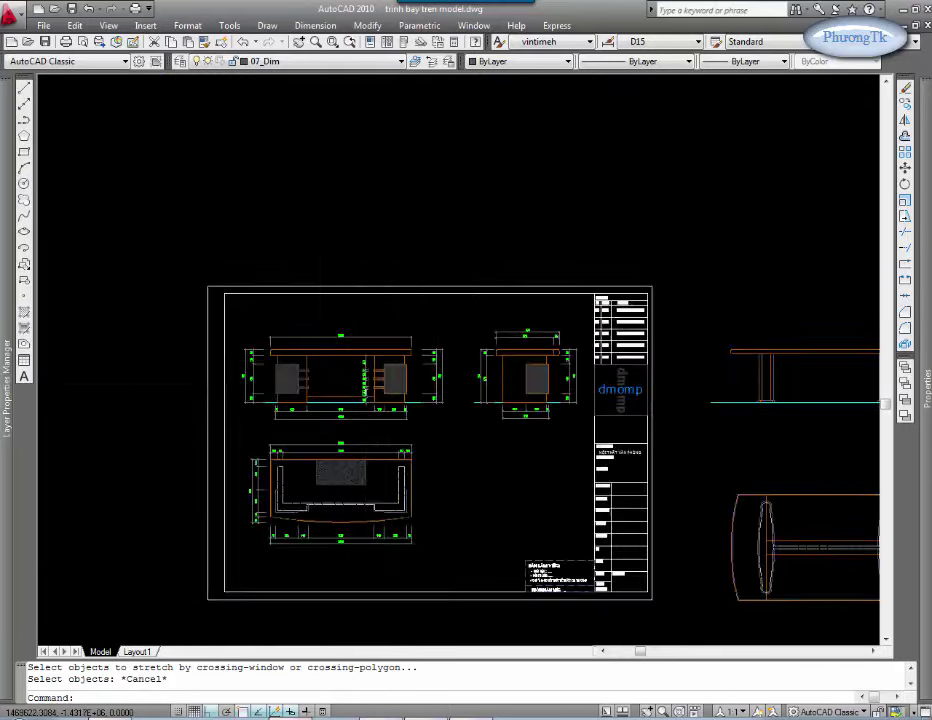
scroll(330, 398, "up", 5)
scroll(435, 366, "up", 2)
Step: Run the CD routine on the seven stacked middle vertical dimensions
type("cd")
key("Return")
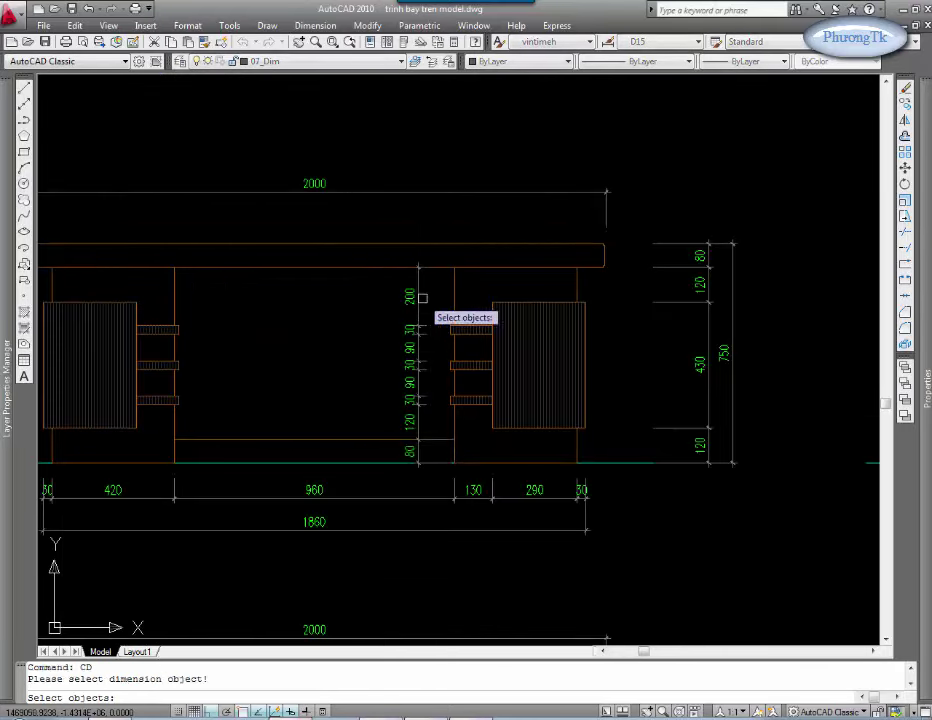
scroll(445, 366, "up", 2)
key("Escape")
key("c")
key("d")
key("Return")
left_click_drag(449, 250, 399, 426)
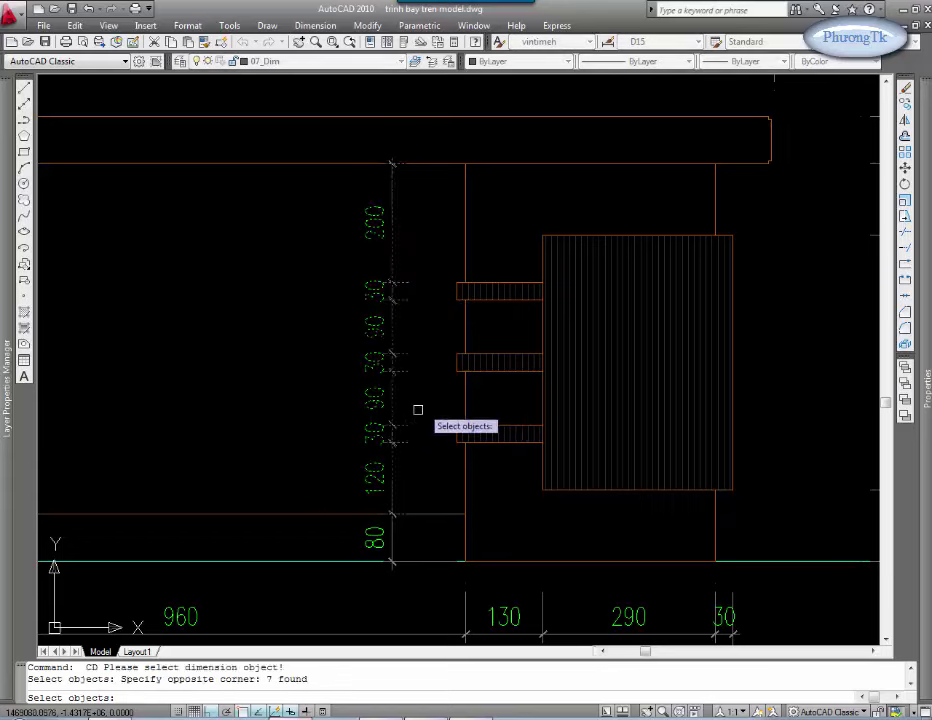
key("Escape")
scroll(519, 392, "down", 8)
Step: Start COPY and pan toward the text-height legend
type("c")
key("Return")
middle_click_drag(519, 392, 259, 552)
scroll(418, 420, "down", 4)
Step: Select the 'MẶT BẰNG TẦNG 1,...' title in the text-height table and pick its base point
scroll(443, 400, "up", 1)
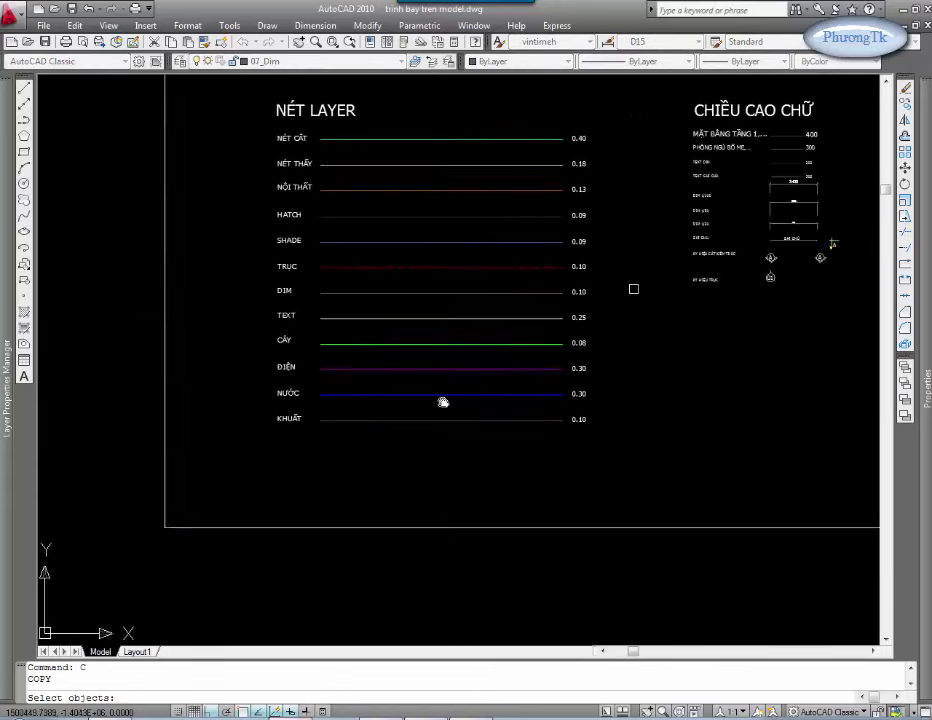
scroll(433, 374, "up", 2)
scroll(506, 363, "up", 5)
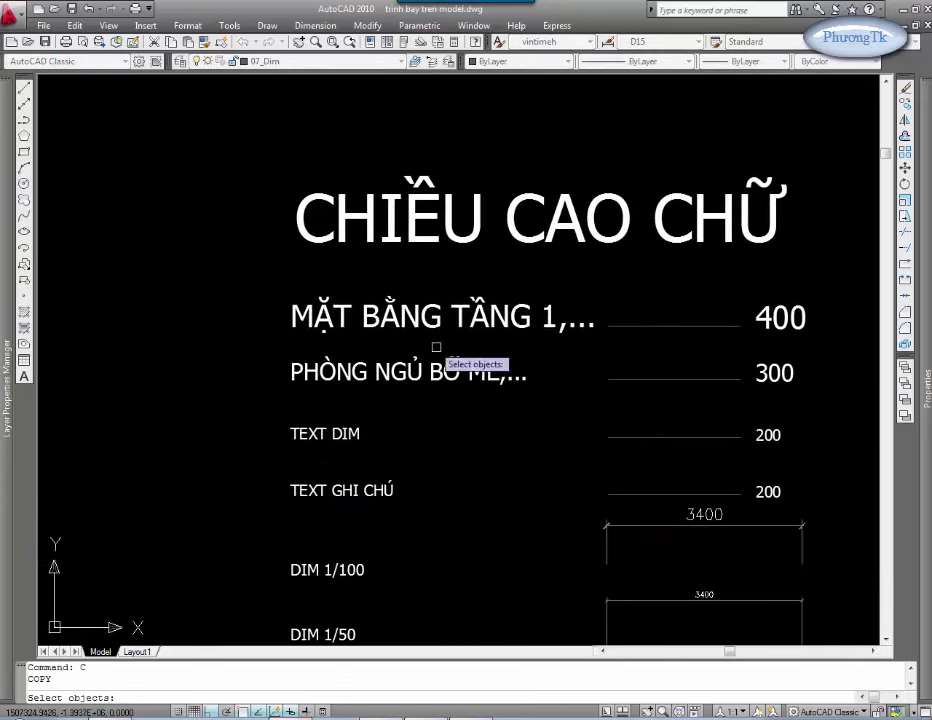
left_click(425, 338)
key("Return")
left_click(435, 320)
scroll(442, 282, "down", 2)
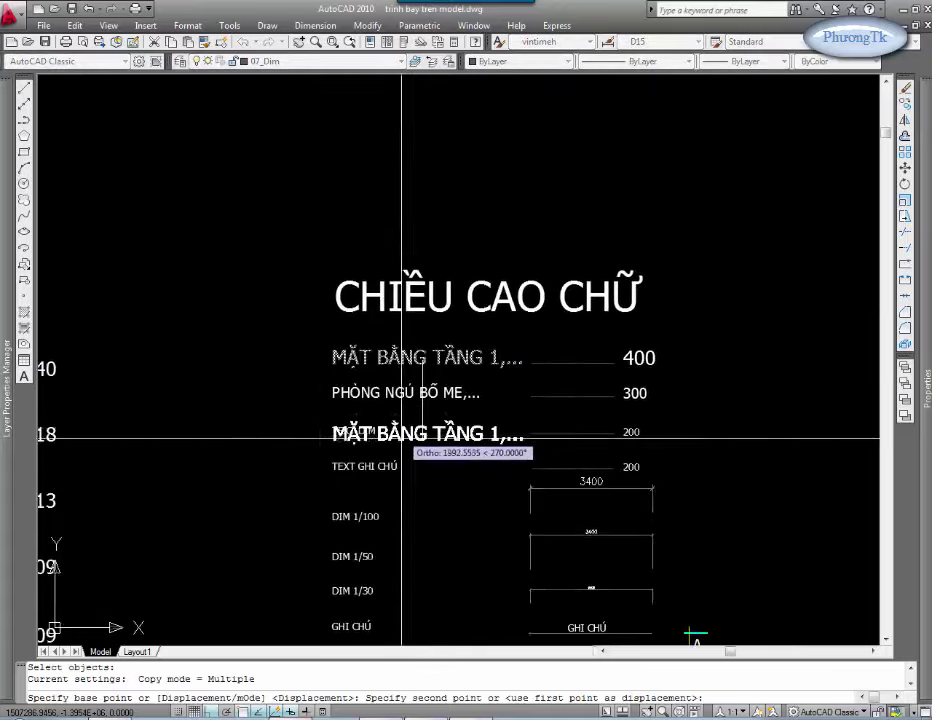
Step: With Ortho off, place the copied title beside the desk drawing sheet
key("F8")
mouse_move(358, 456)
middle_mouse_down()
mouse_move(512, 318)
mouse_move(570, 297)
mouse_move(765, 117)
middle_mouse_up()
scroll(512, 318, "down", 2)
scroll(450, 400, "up", 2)
scroll(383, 424, "up", 1)
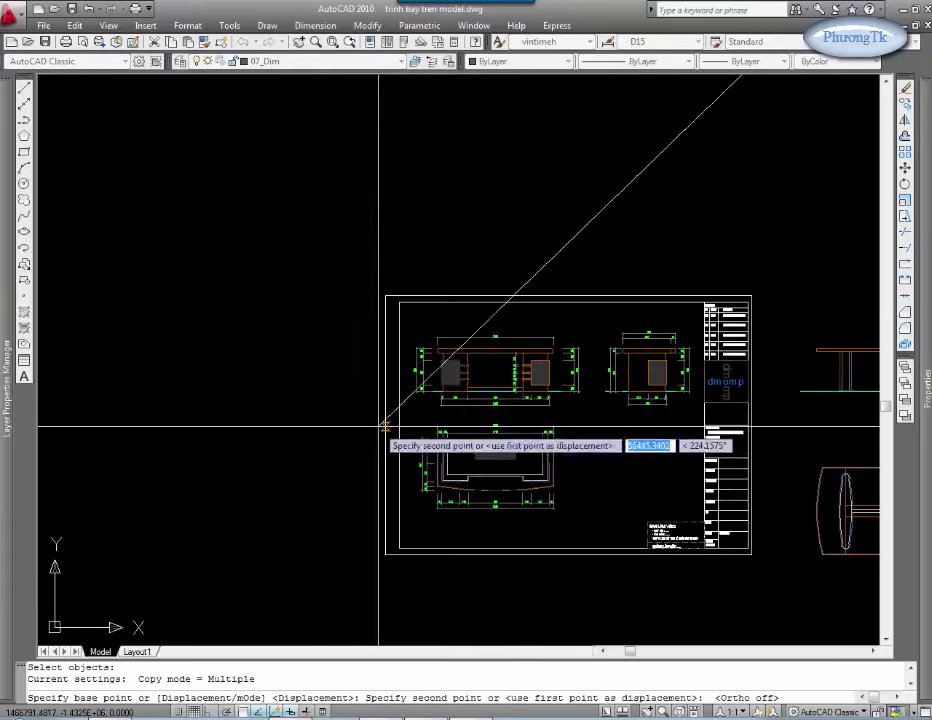
scroll(282, 420, "up", 2)
left_click(400, 440)
key("Escape")
Step: Scale the copied MẶT BẰNG TẦNG 1,... title down by a factor of 0.15
left_click(277, 503)
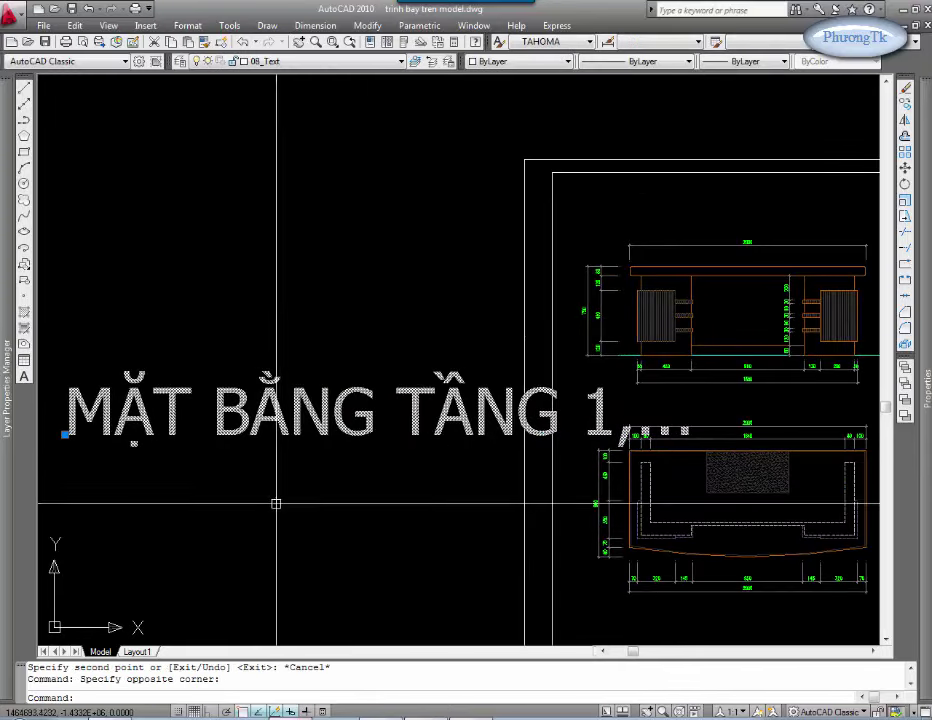
scroll(340, 500, "up", 1)
key("Escape")
middle_click_drag(377, 489, 232, 380)
type("c")
key("Return")
middle_click_drag(660, 380, 878, 368)
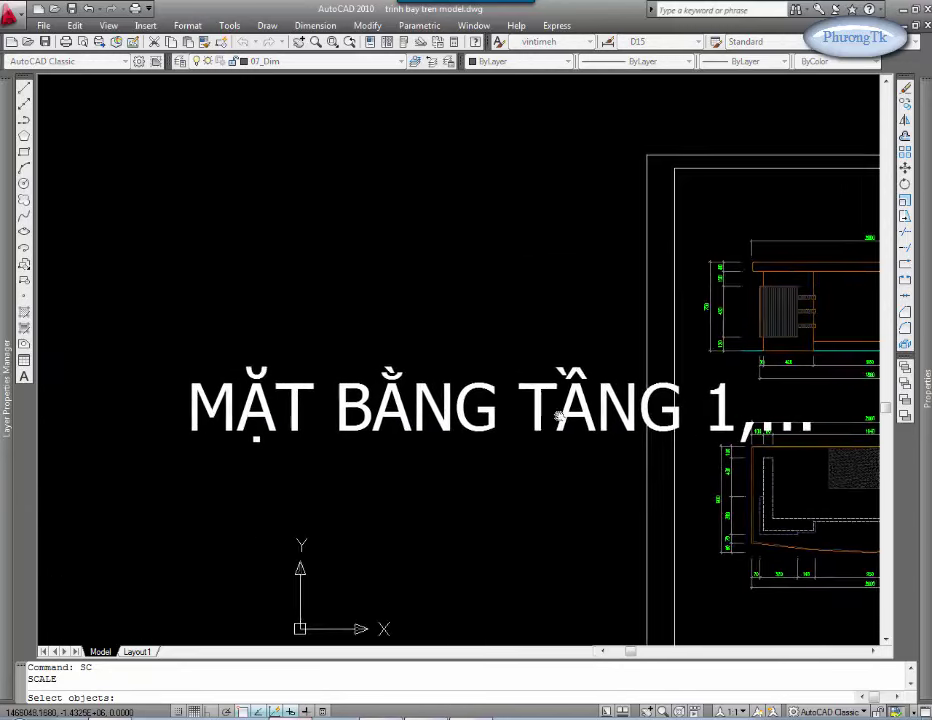
left_click(478, 318)
middle_click_drag(439, 456, 372, 409)
type("0.15")
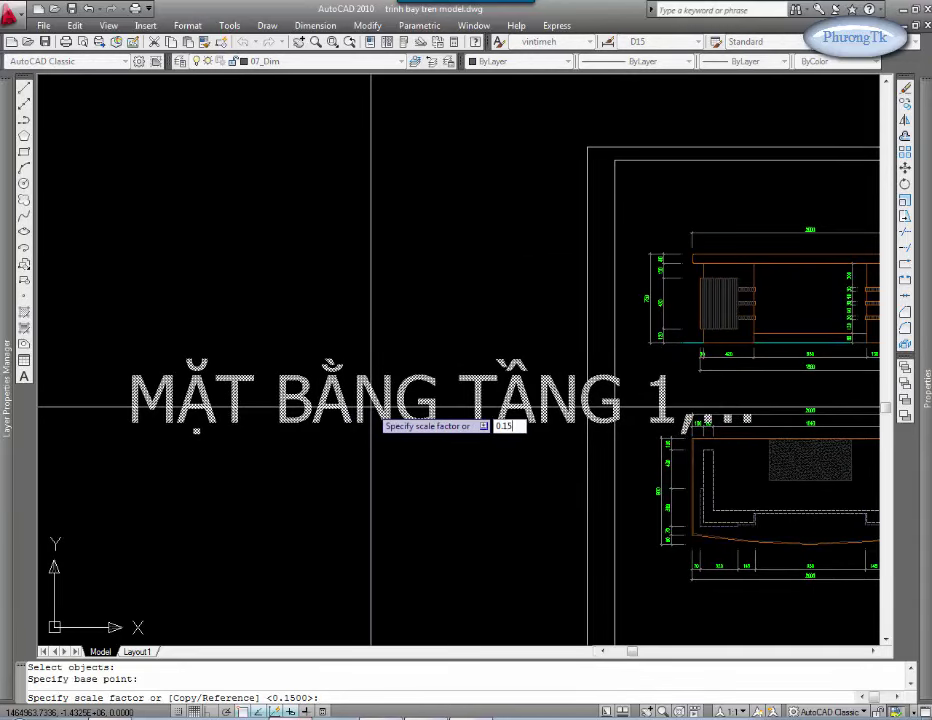
key("Return")
scroll(371, 407, "up", 3)
Step: Move the shrunk title to sit beneath the desk's front elevation
key("Escape")
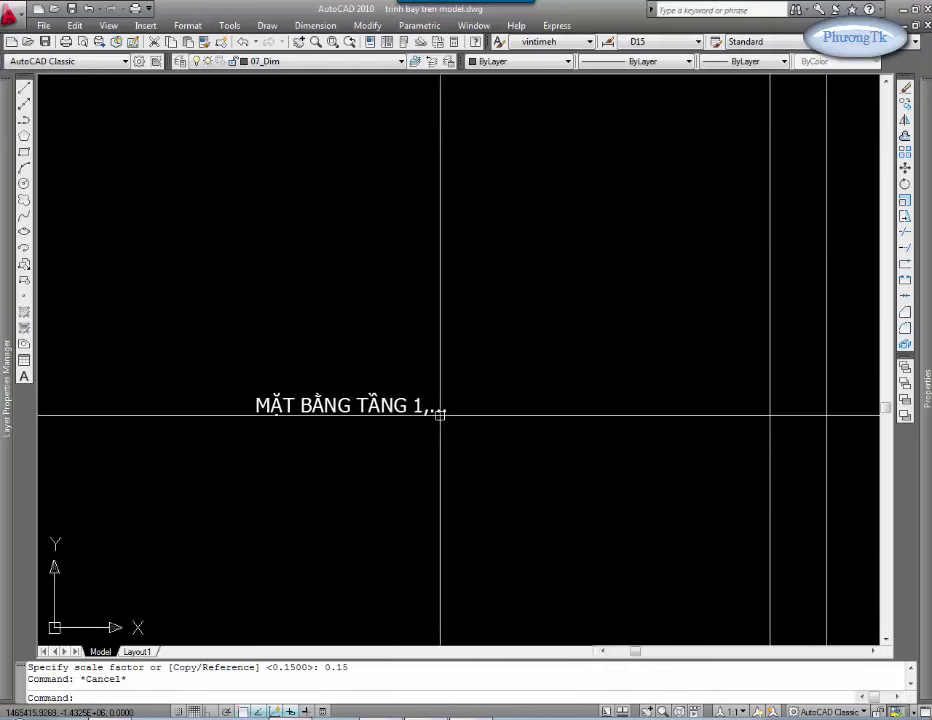
type("m")
key("Return")
left_click_drag(405, 440, 311, 473)
key("Return")
left_click(302, 455)
middle_click_drag(791, 433, 486, 476)
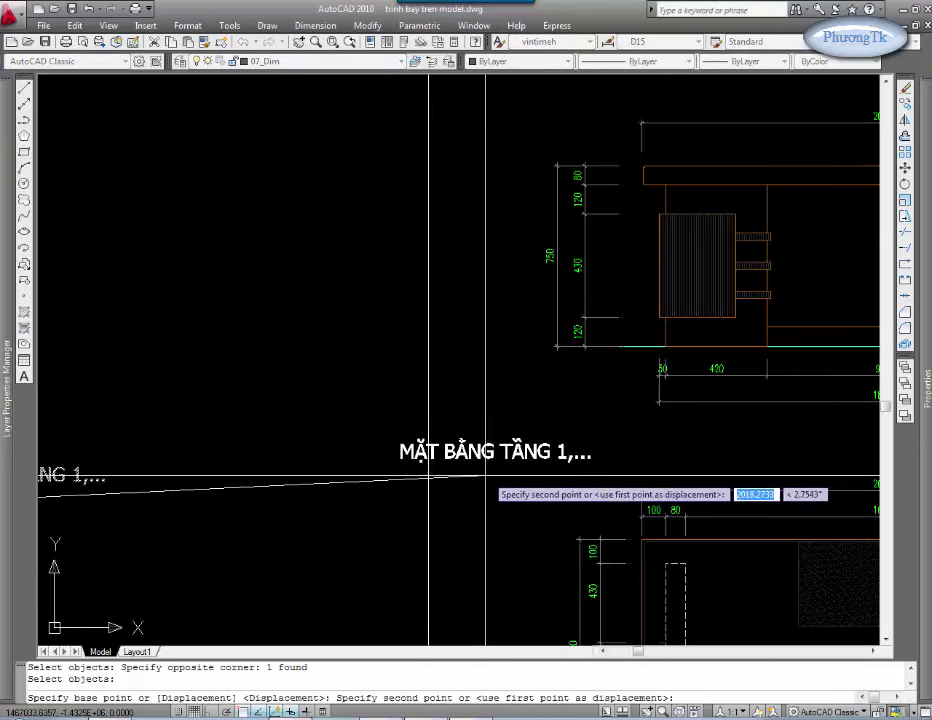
scroll(440, 478, "down", 3)
scroll(490, 478, "up", 2)
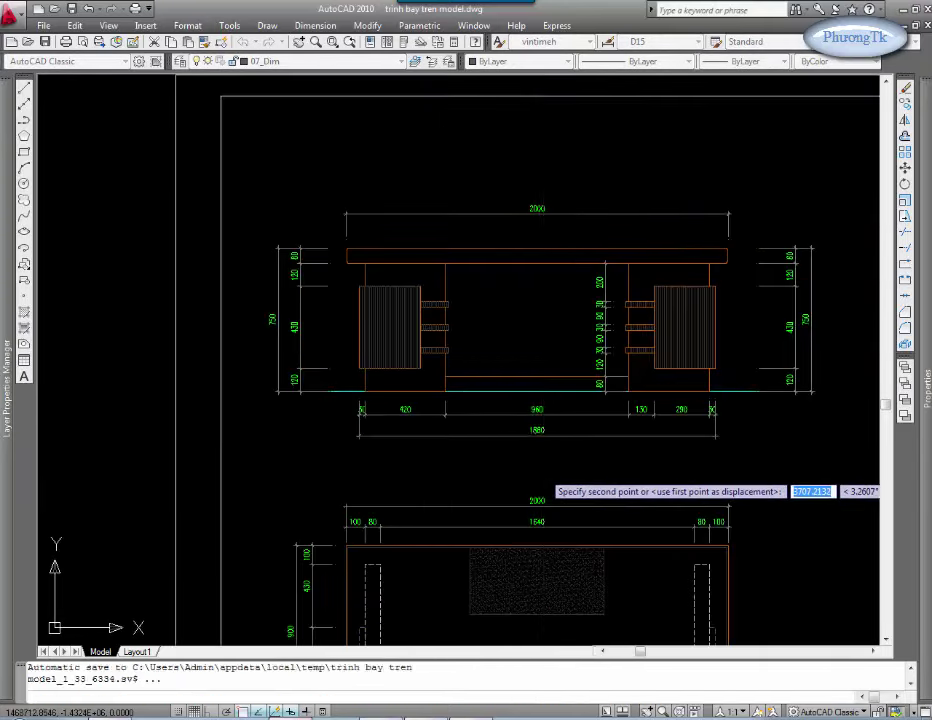
left_click(466, 487)
key("Escape")
middle_click_drag(495, 468, 485, 474)
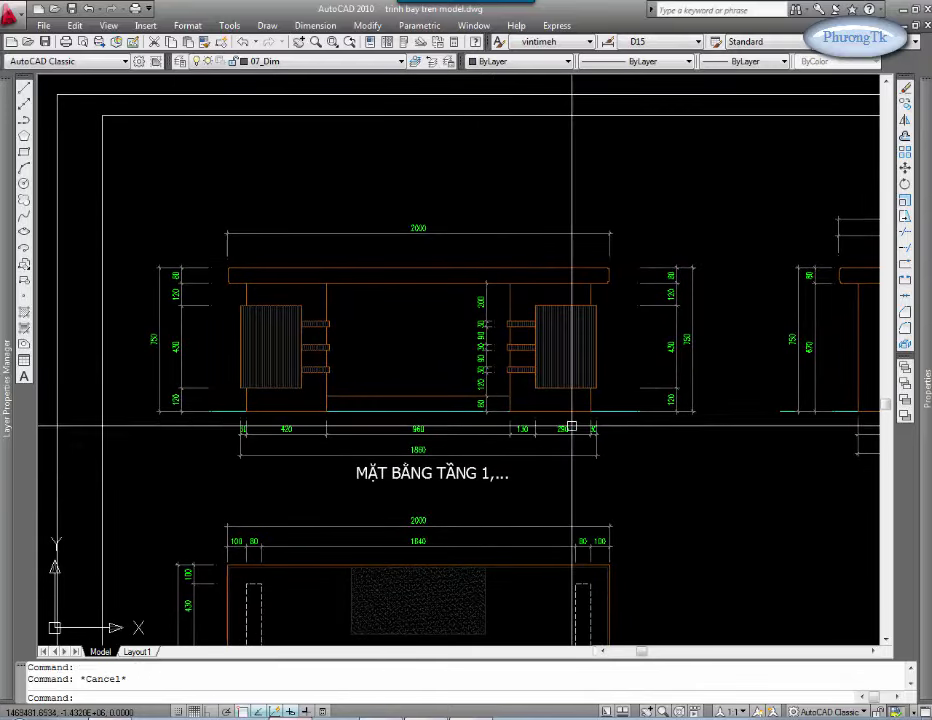
scroll(571, 427, "down", 3)
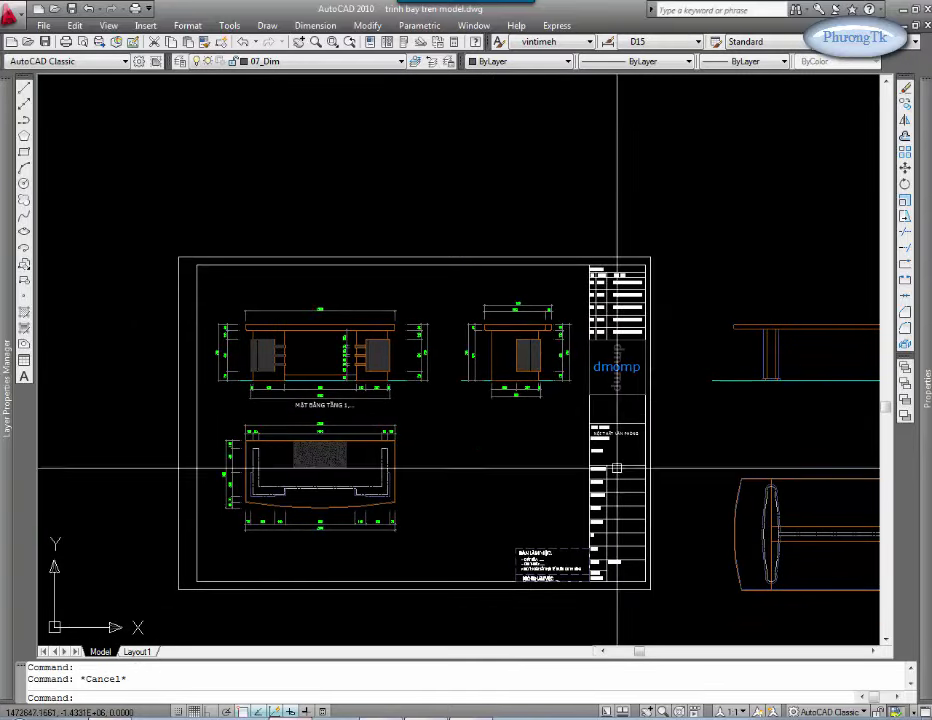
scroll(422, 399, "up", 3)
scroll(553, 383, "up", 2)
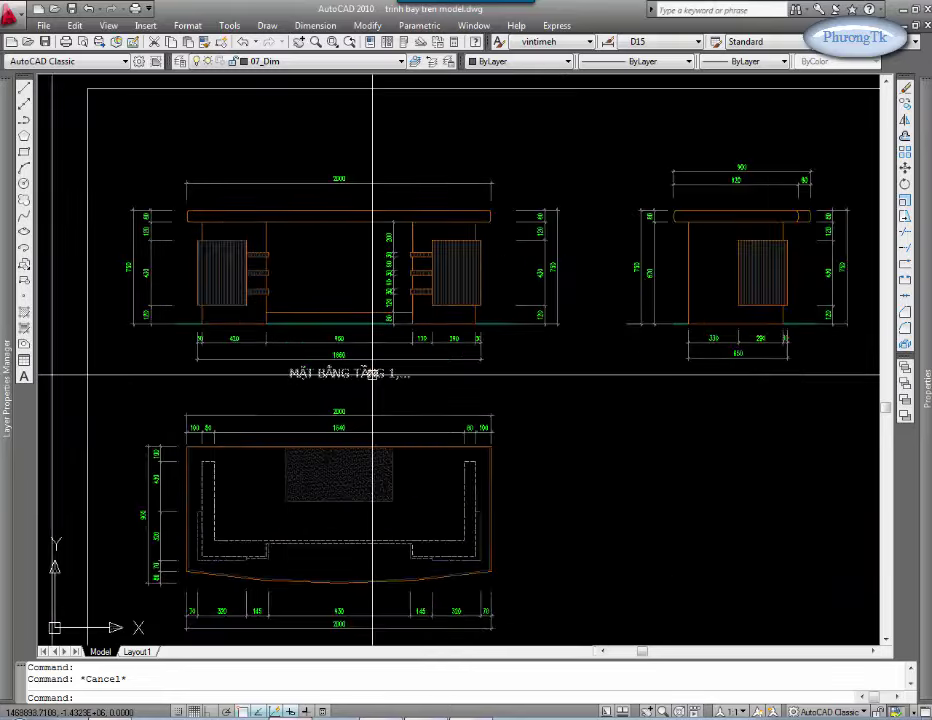
scroll(372, 374, "up", 2)
Step: Check the title's properties and reposition it under the front view's 1860 dimension
key("ctrl+1")
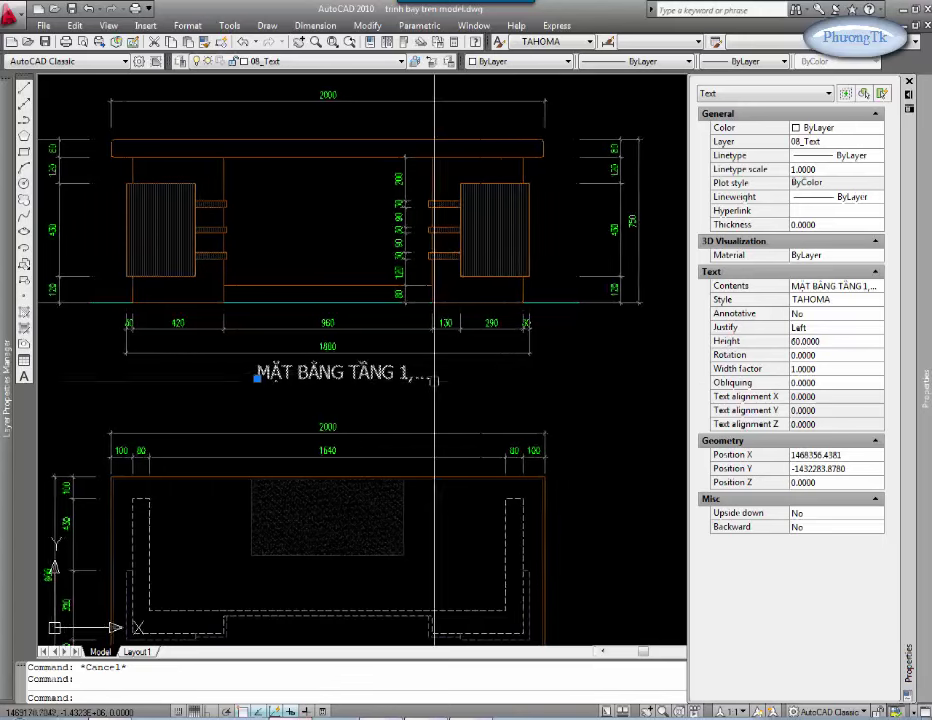
key("ctrl+1")
key("Escape")
scroll(453, 426, "up", 2)
type("m")
key("Return")
left_click(508, 367)
key("Return")
left_click(430, 390)
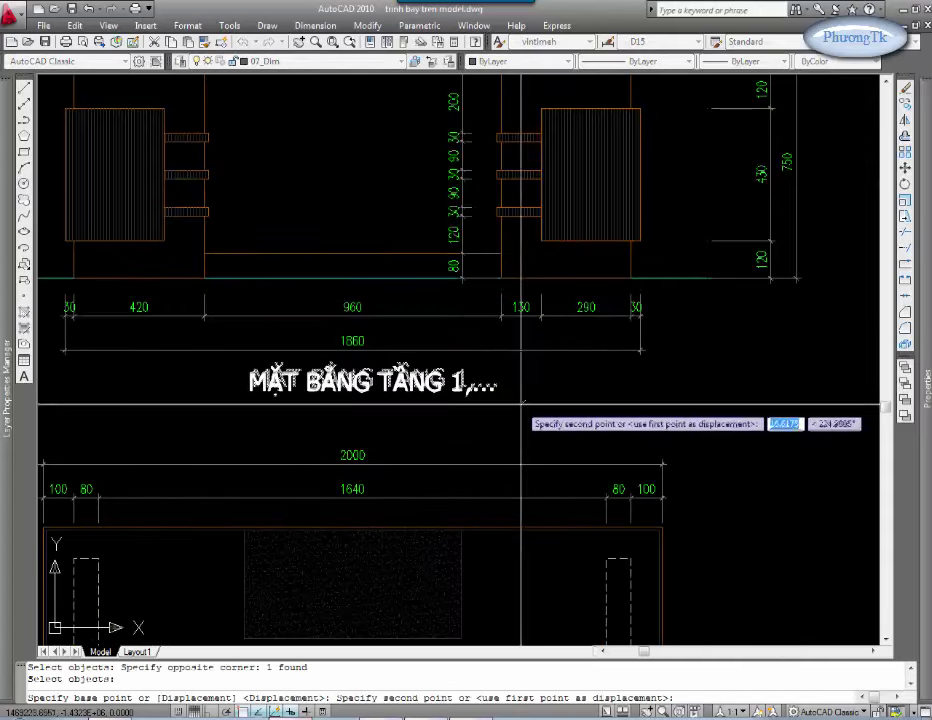
key("Escape")
middle_click_drag(424, 387, 438, 375)
Step: Edit the title text to read MẶT ĐỨNG
type("c")
key("Return")
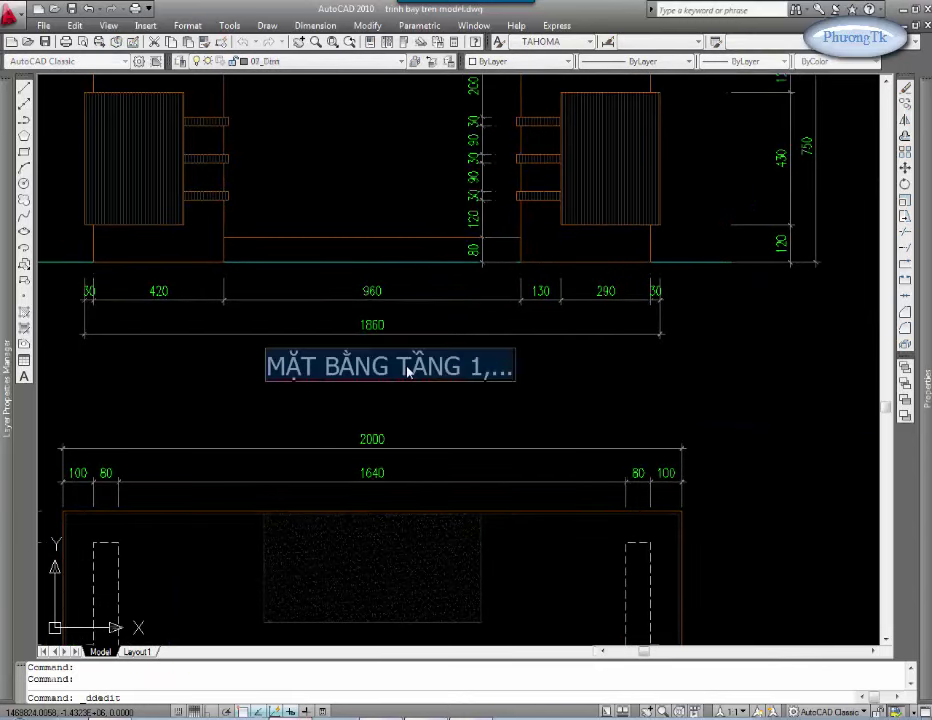
type("MAẶT D")
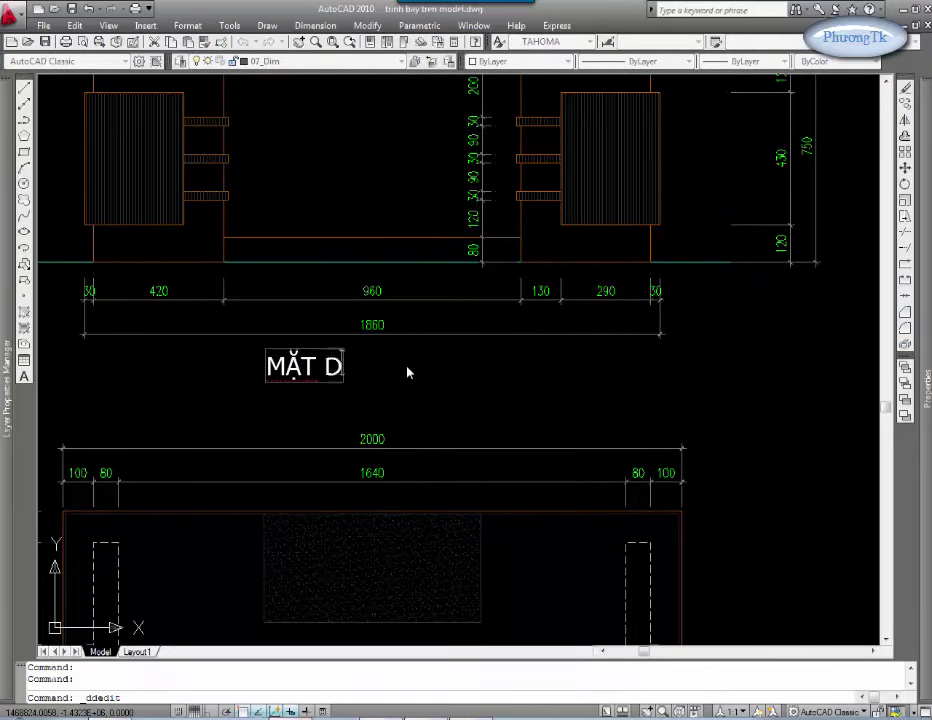
type("UNGs")
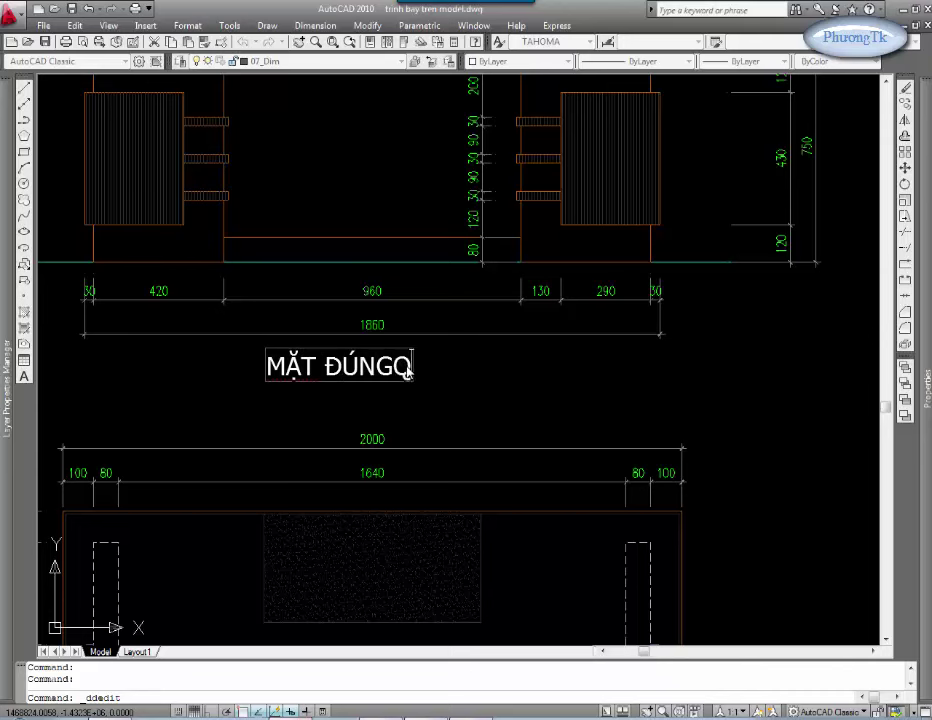
key("Escape")
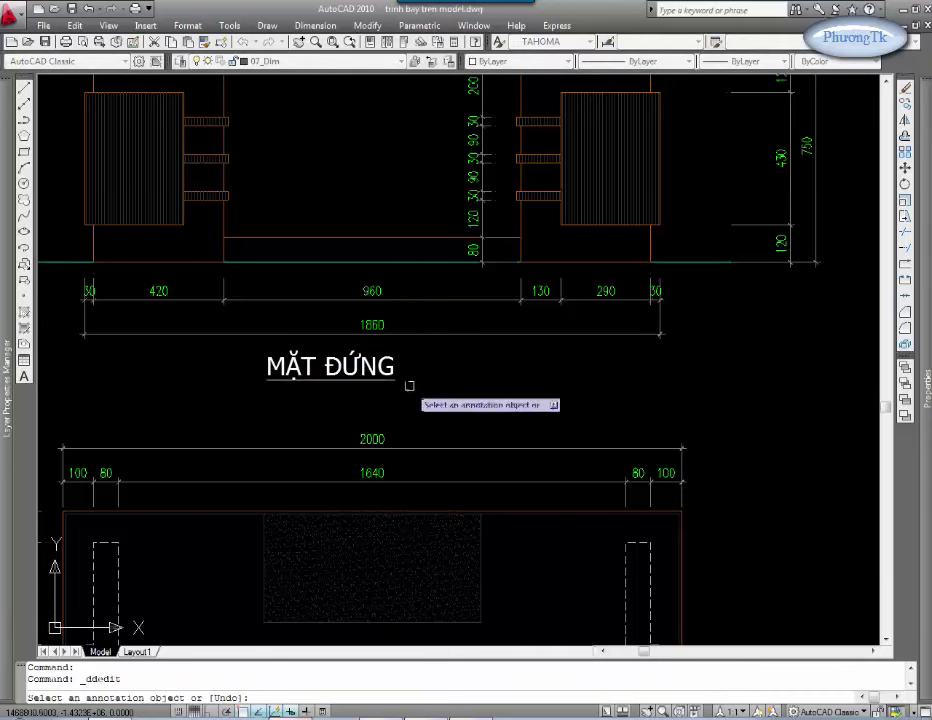
key("Escape")
key("Return")
left_click(408, 401)
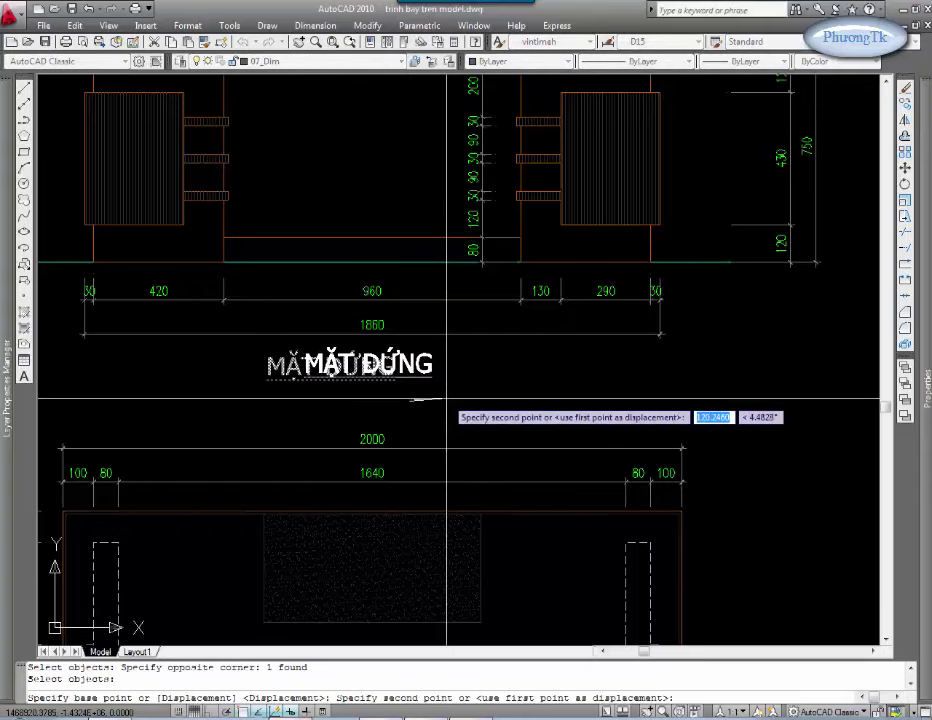
Step: Copy the MẶT ĐỨNG label below the plan view and retitle it MẶT BẰNG
key("Escape")
type("co")
key("Return")
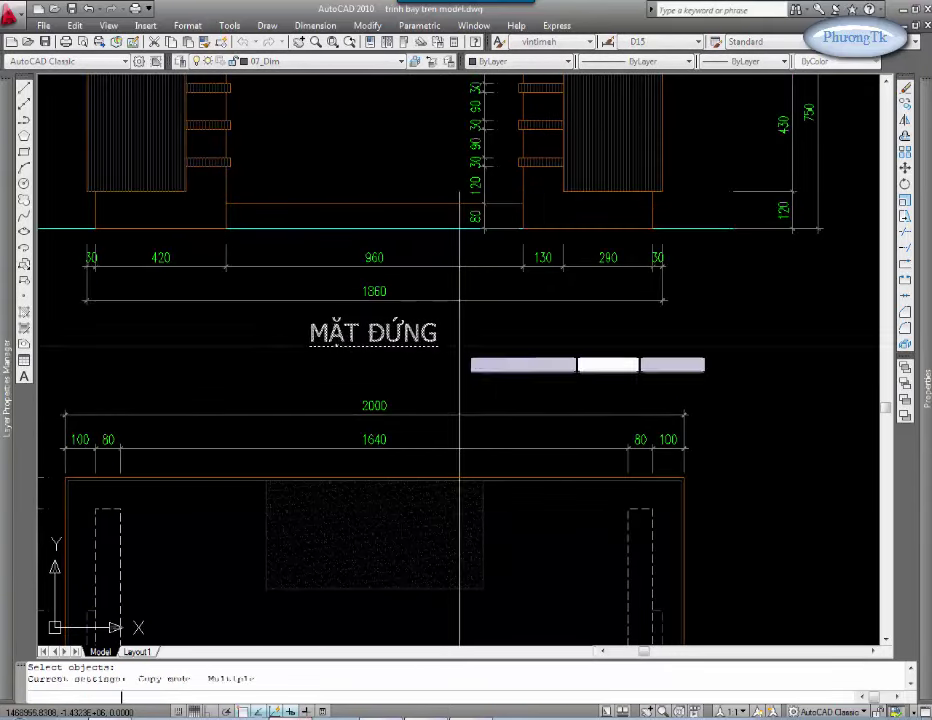
left_click(439, 358)
middle_click_drag(474, 462, 487, 79)
key("F8")
left_click(470, 515)
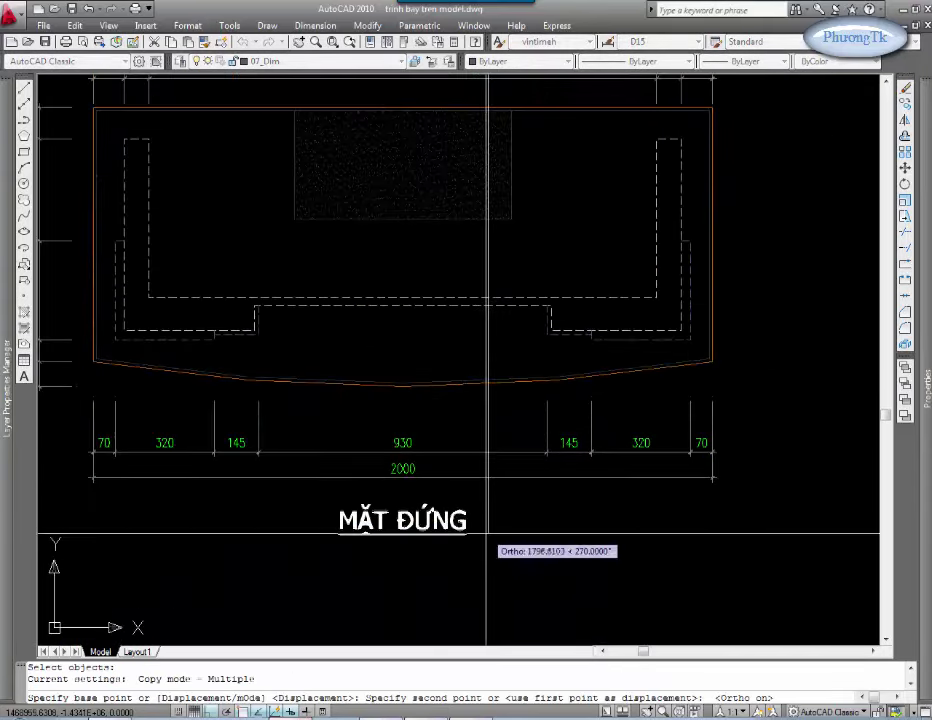
key("Escape")
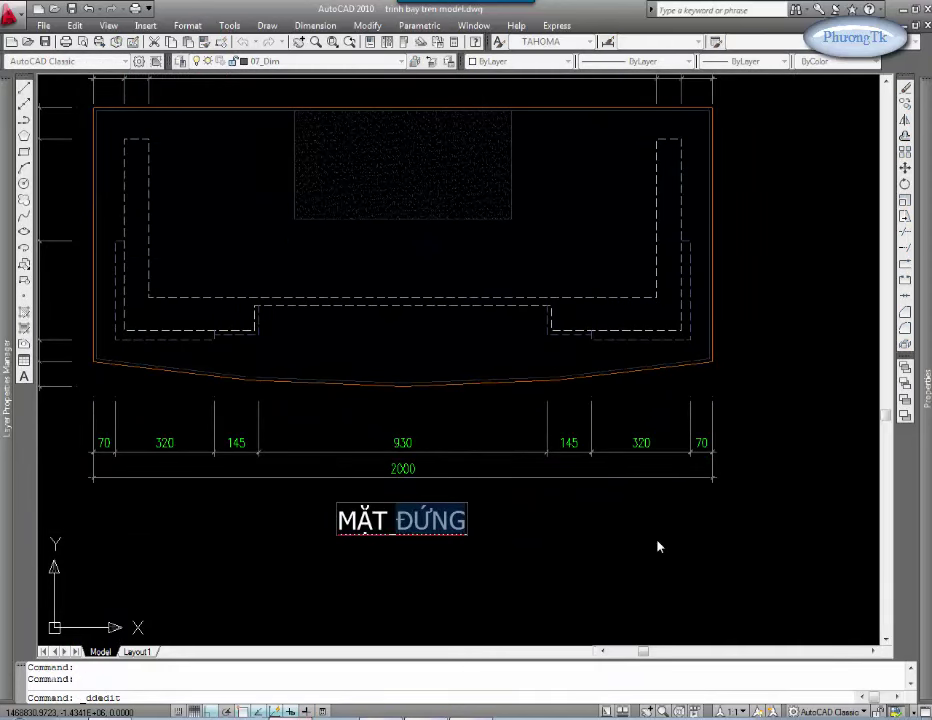
key("Escape")
scroll(384, 336, "down", 4)
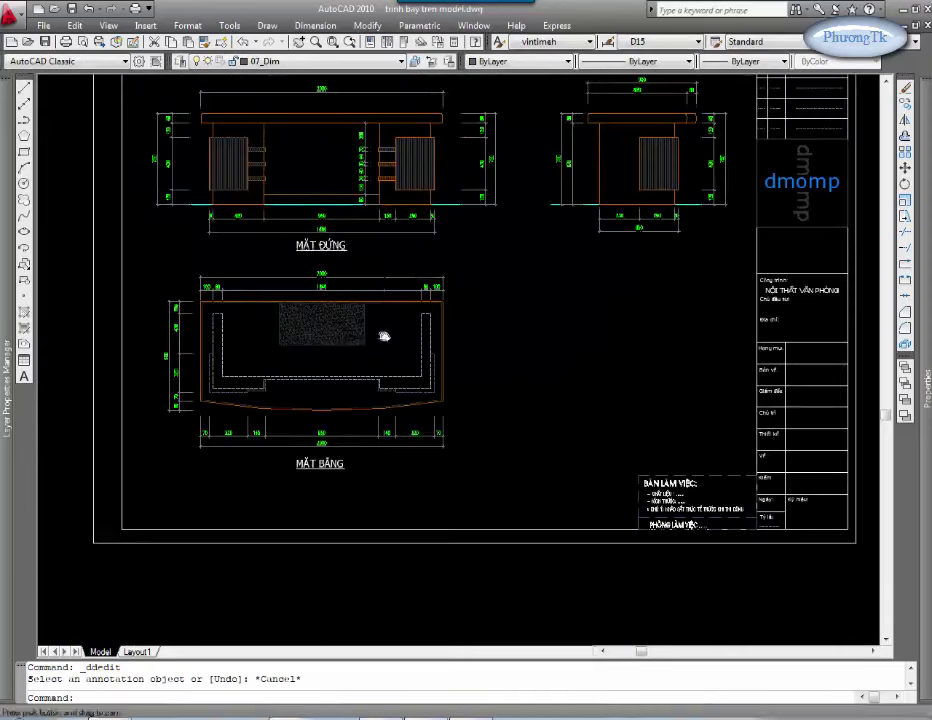
scroll(660, 262, "up", 2)
Step: Place another label copy under the side view and retitle it MẶT BÊN
left_click(668, 262)
key("Escape")
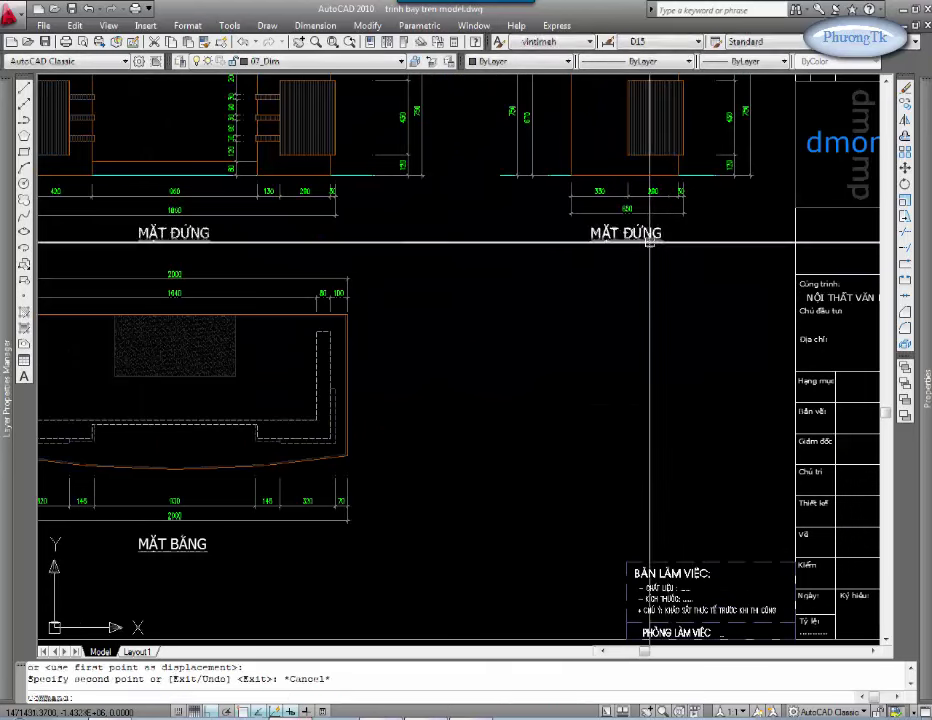
scroll(645, 230, "up", 2)
left_click(615, 229)
type("BÊ")
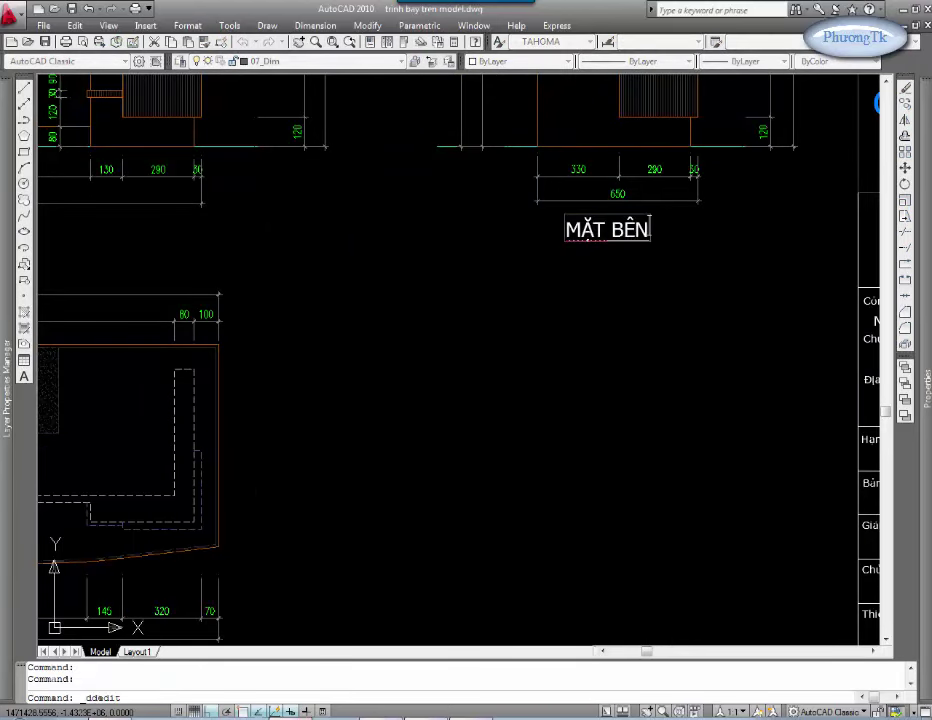
key("Escape")
scroll(566, 246, "up", 2)
Step: Move the MẶT BÊN label into position beneath the side view
key("m")
key("Return")
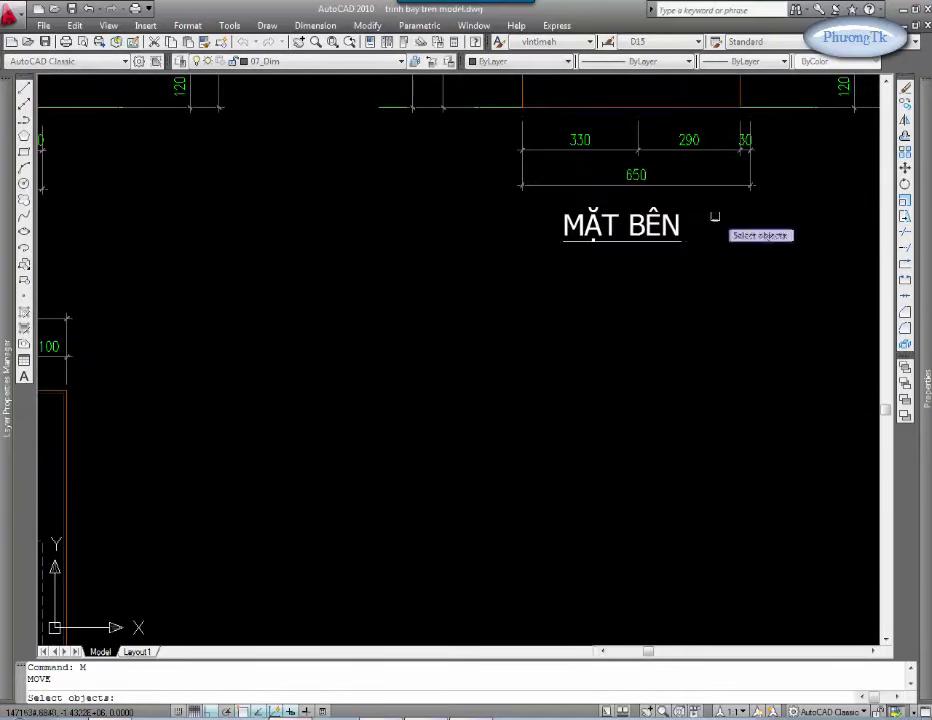
left_click_drag(716, 216, 560, 250)
key("Return")
left_click(622, 296)
key("Escape")
key("Escape")
scroll(622, 296, "down", 4)
scroll(416, 339, "up", 2)
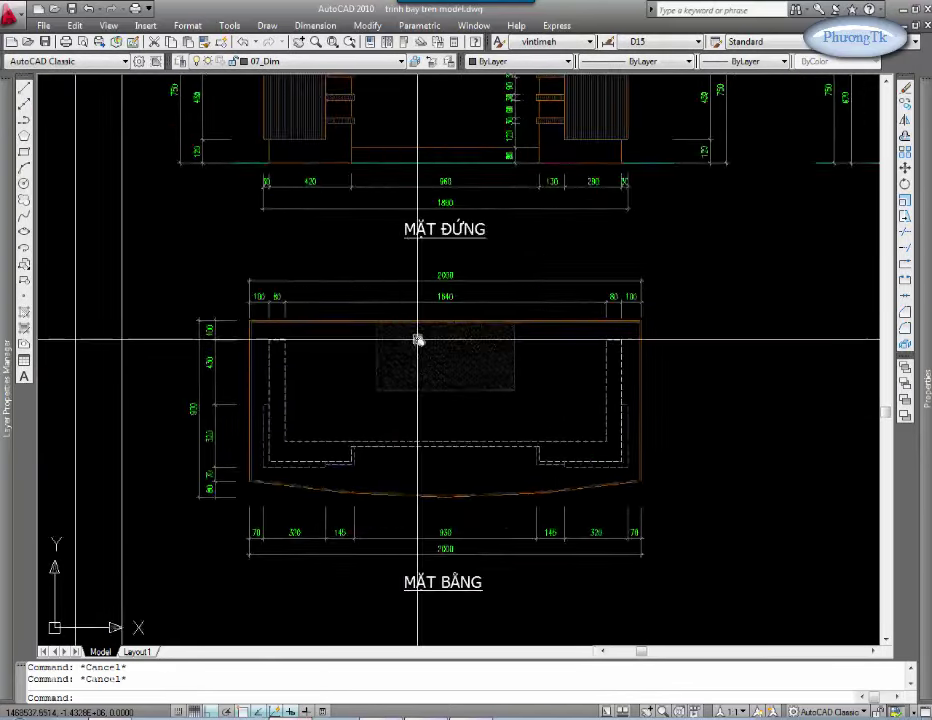
scroll(525, 395, "up", 1)
type("L")
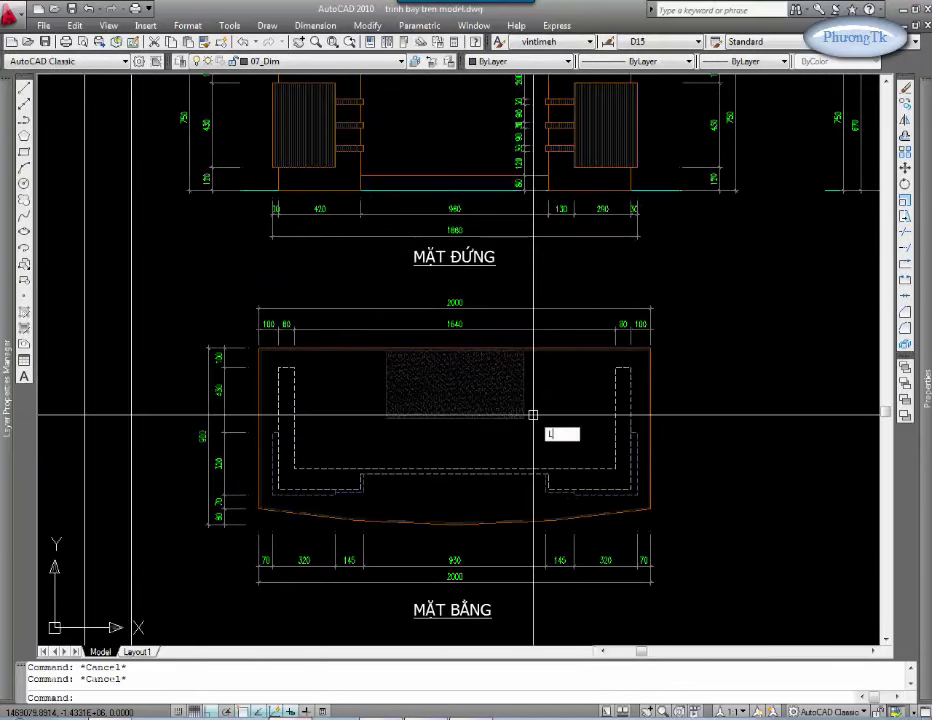
Step: Draw a leader from the hatched panel up above the plan and out to the left
type("e")
key("Return")
scroll(430, 400, "up", 2)
left_click(437, 364)
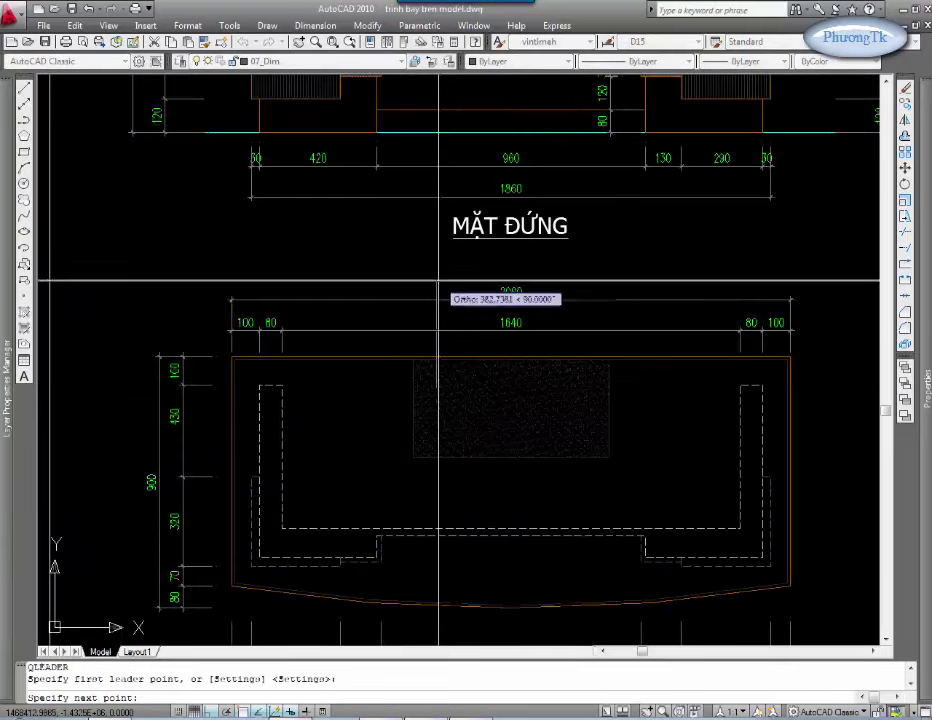
left_click(437, 281)
left_click(233, 281)
key("Escape")
scroll(520, 339, "up", 1)
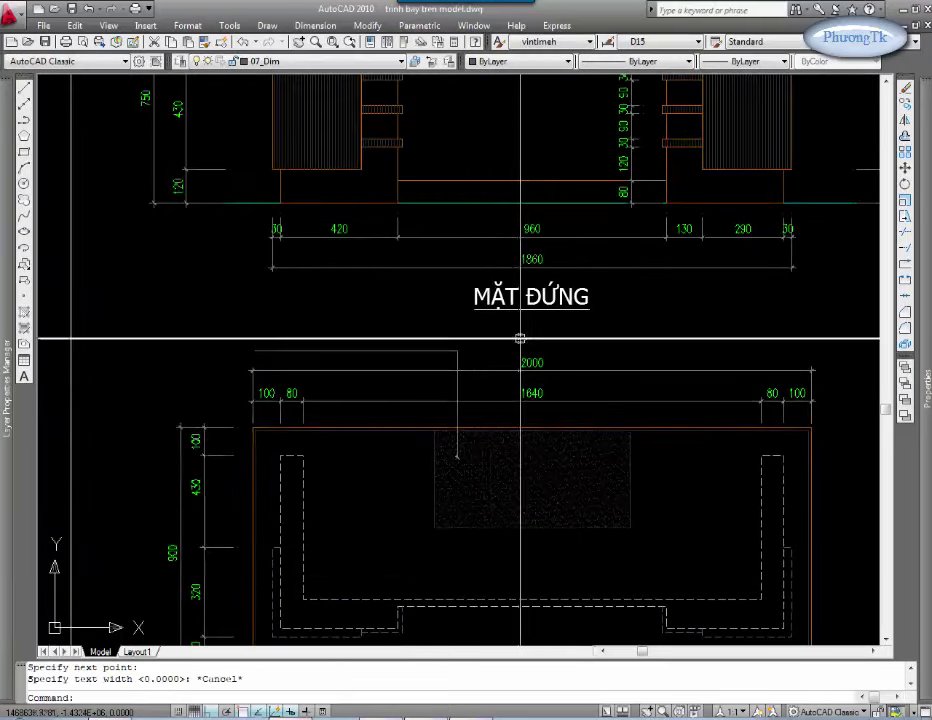
key("Escape")
Step: Copy the MẶT ĐỨNG label to serve as the note text
type("c")
key("Return")
scroll(550, 335, "up", 1)
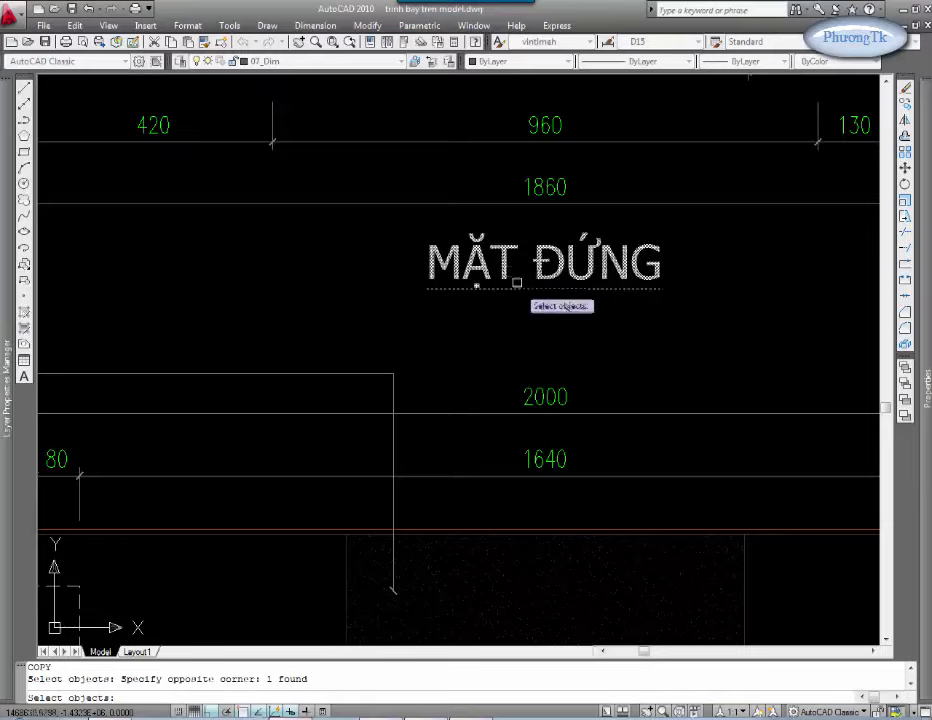
middle_click_drag(517, 283, 566, 377)
key("Return")
left_click(566, 377)
middle_click_drag(566, 428, 713, 399)
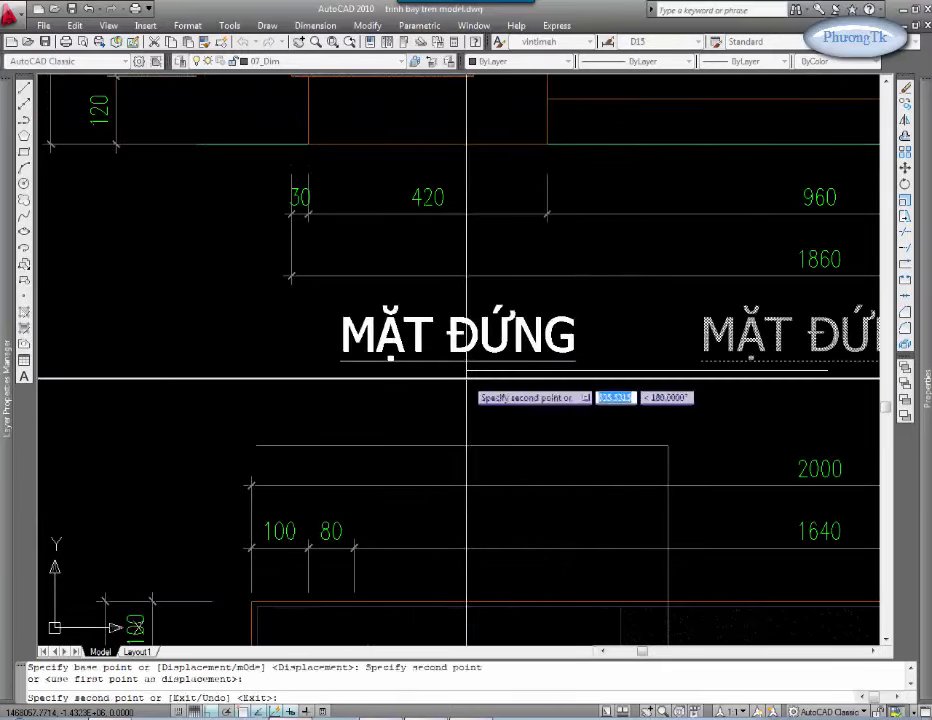
key("Escape")
scroll(540, 370, "up", 2)
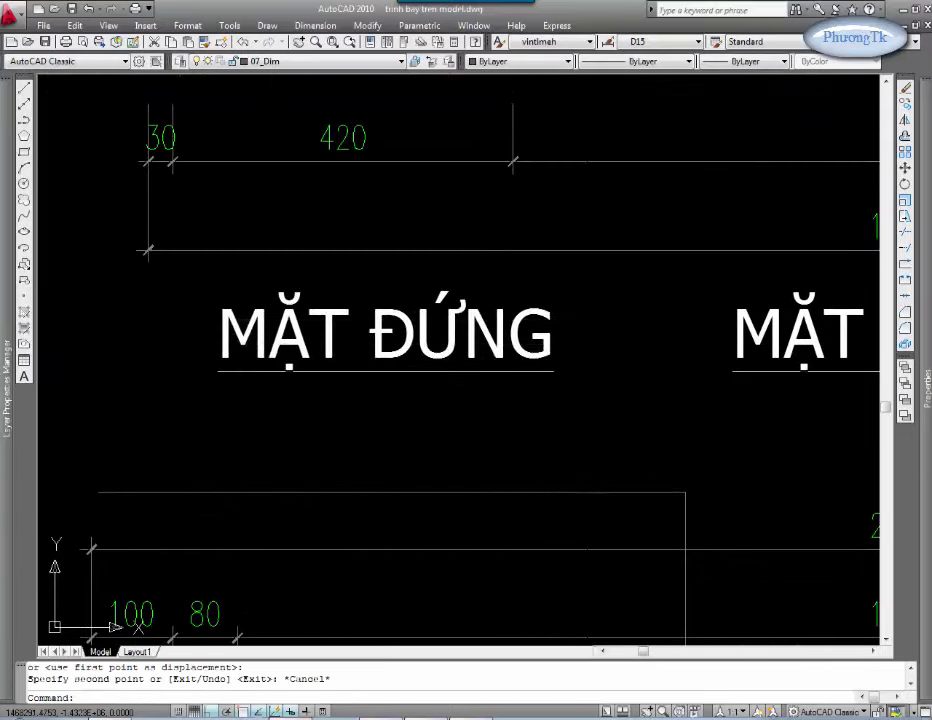
left_click_drag(641, 288, 466, 381)
key("Escape")
Step: Scale the copied label by 0.5
left_click_drag(566, 368, 390, 365)
key("Return")
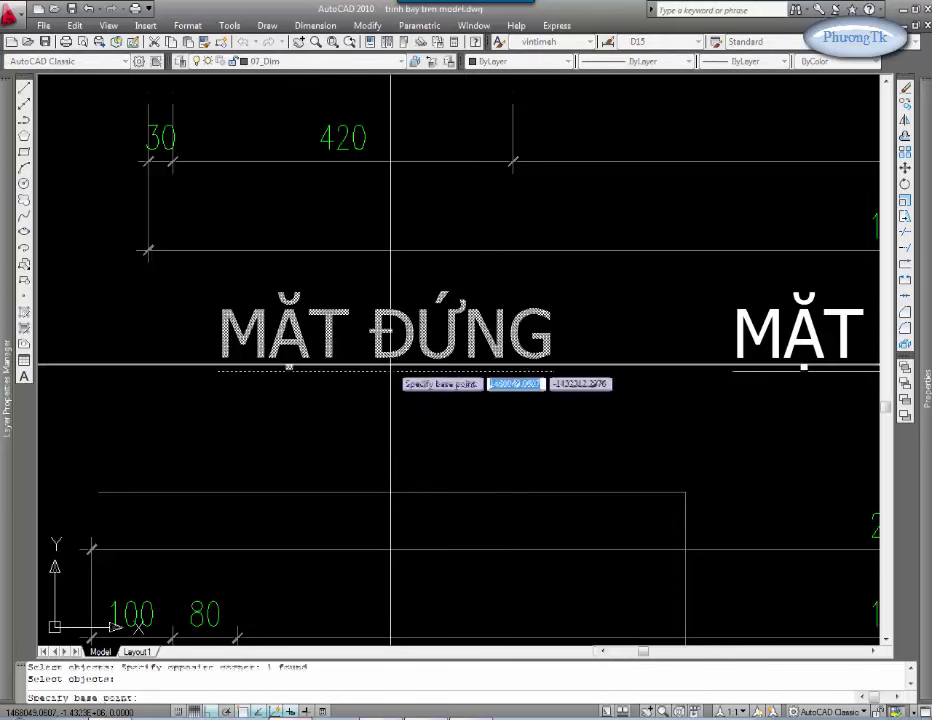
type("0.5")
key("Return")
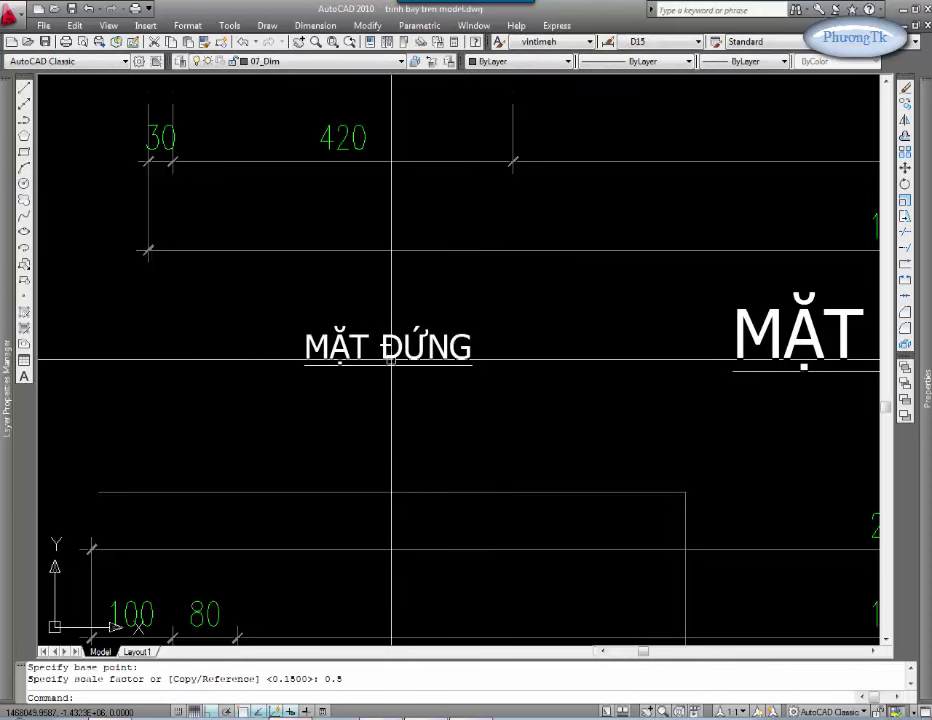
middle_click_drag(460, 355, 362, 395)
scroll(480, 405, "down", 2)
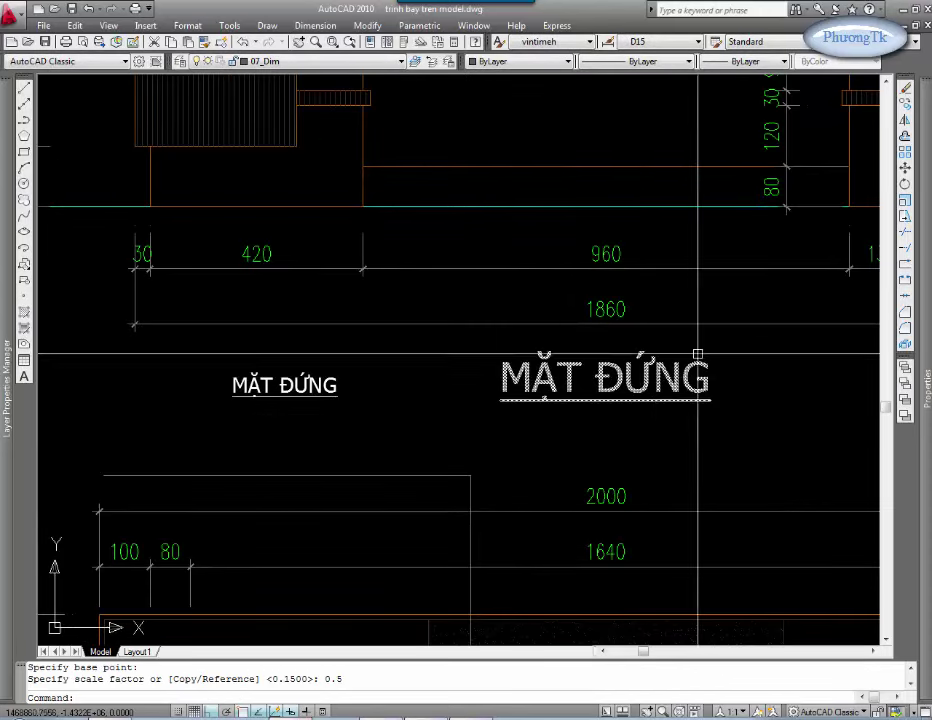
mouse_move(586, 334)
middle_mouse_down()
mouse_move(418, 405)
mouse_move(621, 256)
middle_mouse_up()
scroll(478, 326, "up", 2)
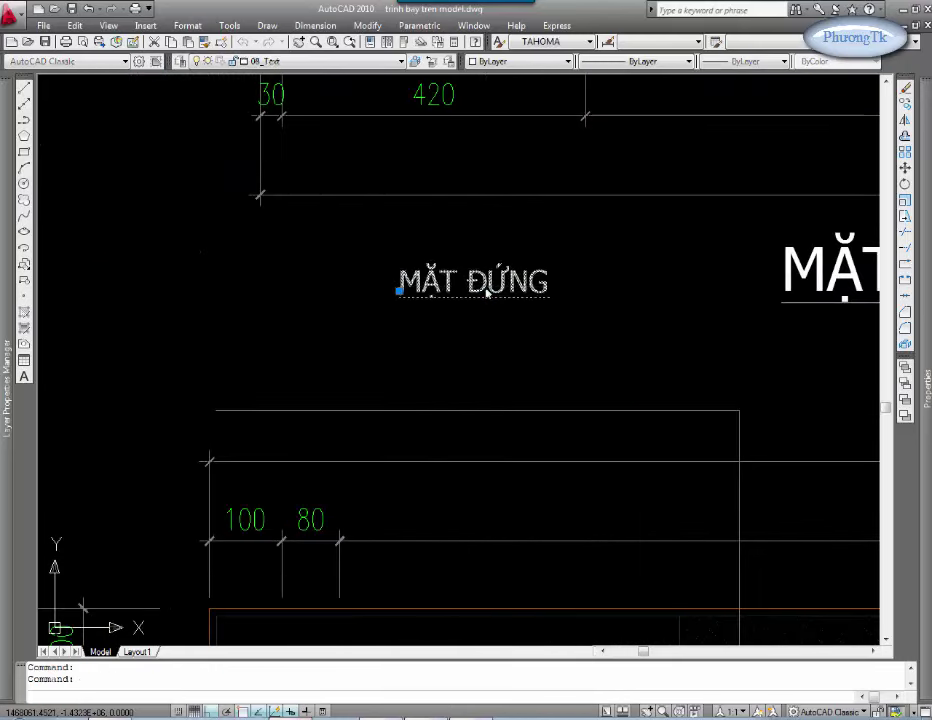
Step: Move the half-size label to the leader's end above the plan's dimensions
double_click(487, 293)
left_click(524, 339)
key("Escape")
type("M")
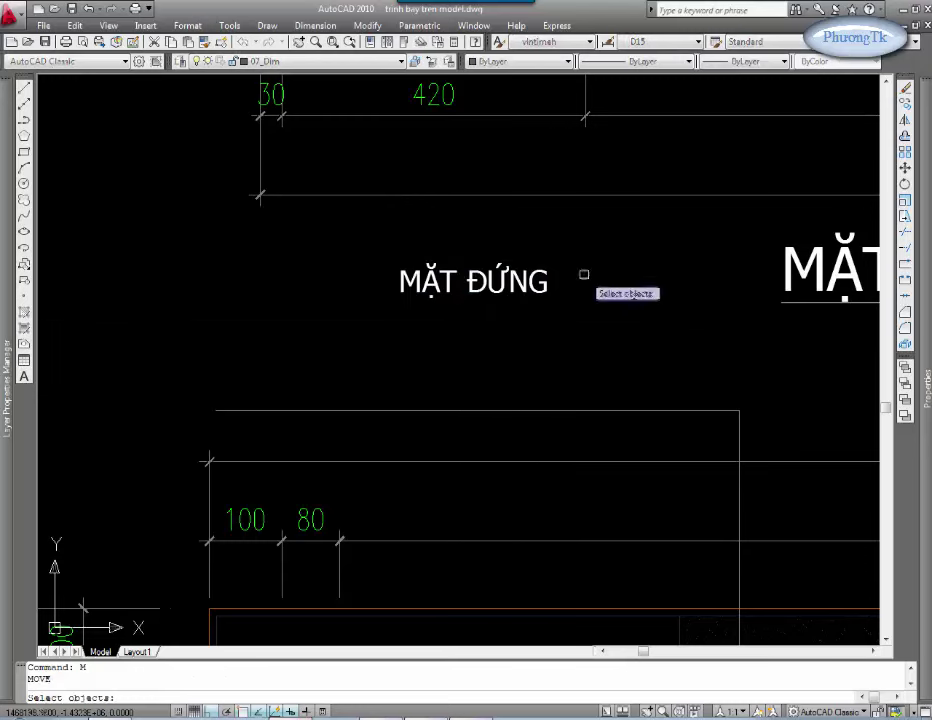
left_click_drag(584, 274, 455, 295)
key("Return")
left_click(840, 250)
left_click(590, 362)
key("Return")
left_click_drag(597, 358, 480, 400)
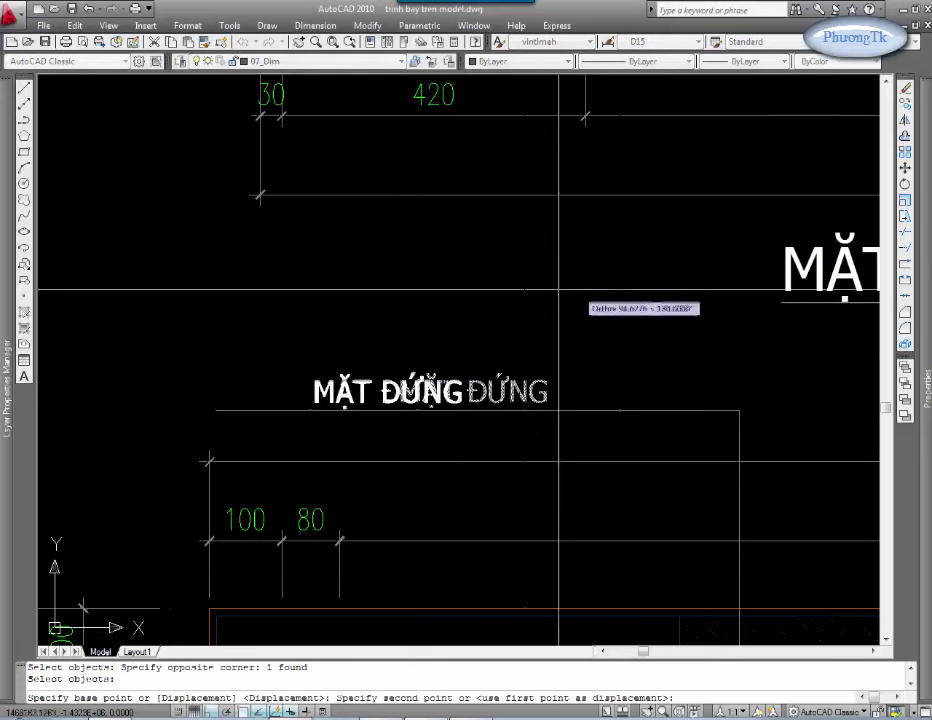
left_click(466, 289)
key("Escape")
Step: Change the note text to PHẦN BỌC DA CN
middle_click_drag(349, 369, 427, 343)
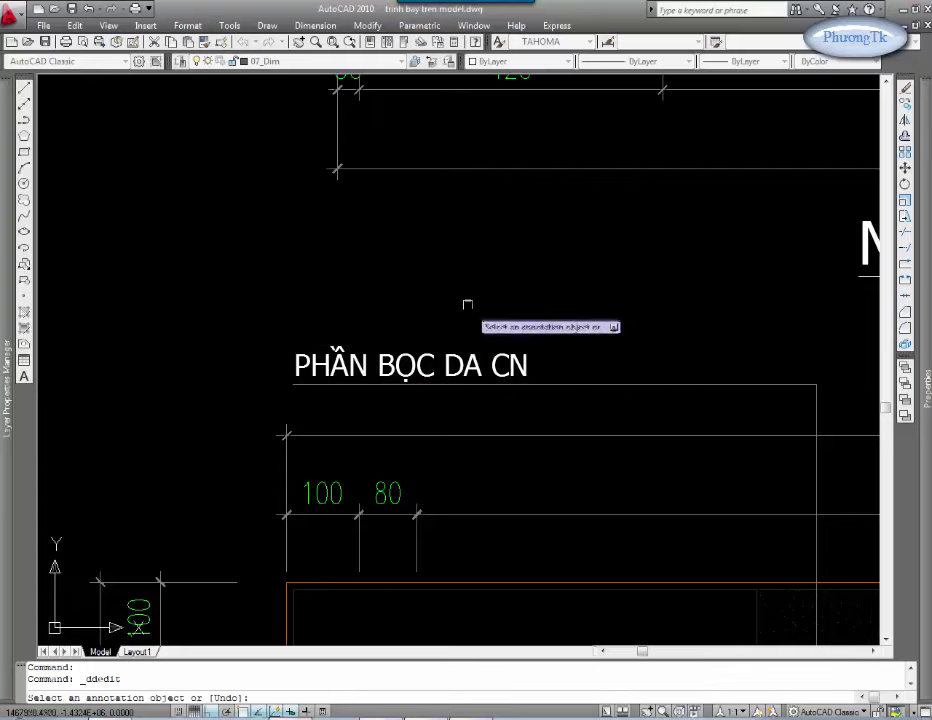
scroll(697, 447, "down", 3)
scroll(601, 431, "up", 2)
key("Escape")
scroll(480, 380, "up", 2)
left_click(373, 341)
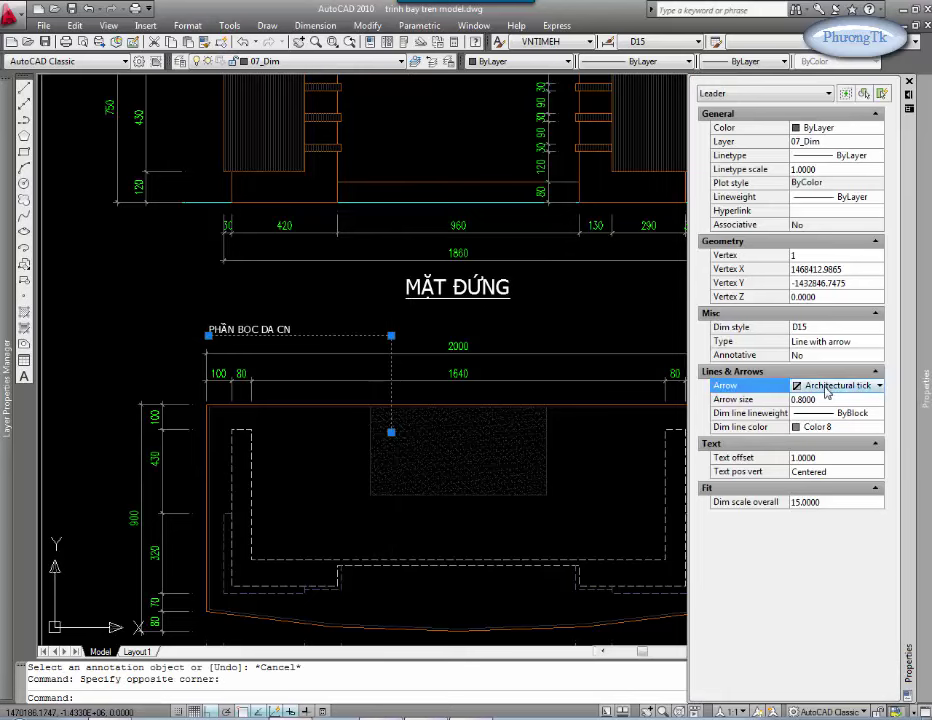
key("Escape")
scroll(395, 447, "up", 3)
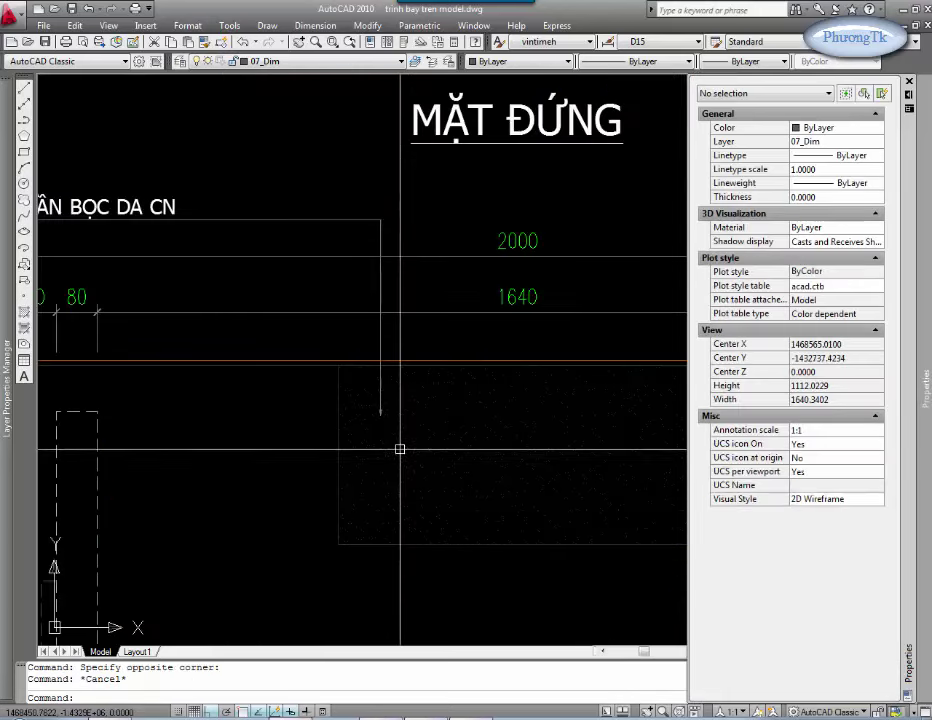
key("Escape")
scroll(400, 440, "down", 4)
Step: Bring the title block's desk notes into view, abandoning a move of the side elevation
scroll(384, 373, "down", 1)
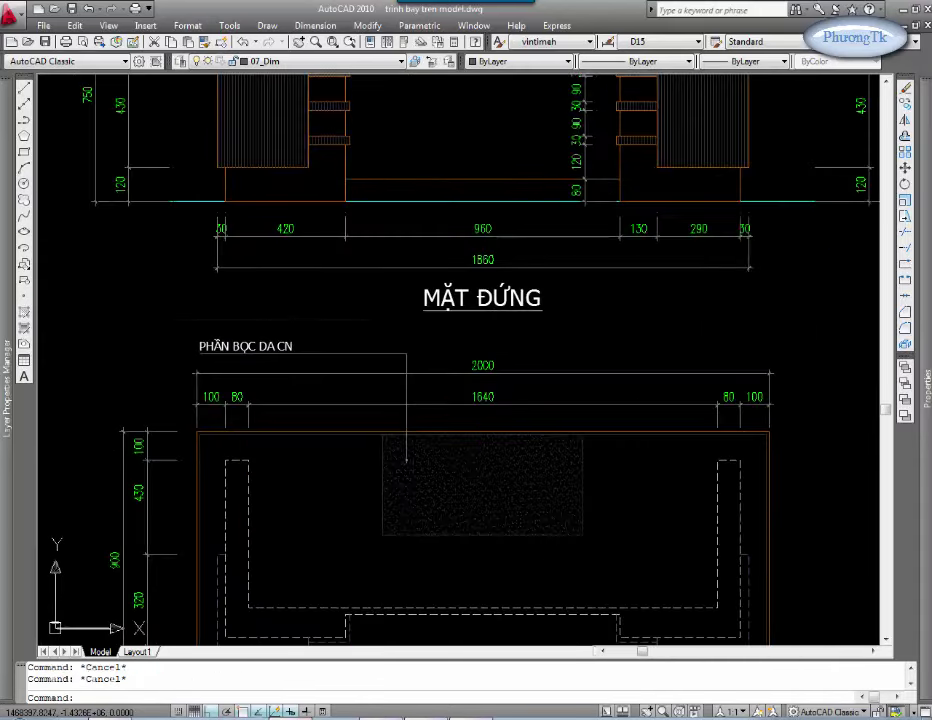
scroll(545, 460, "down", 2)
scroll(505, 377, "down", 1)
scroll(540, 489, "down", 2)
scroll(540, 489, "up", 5)
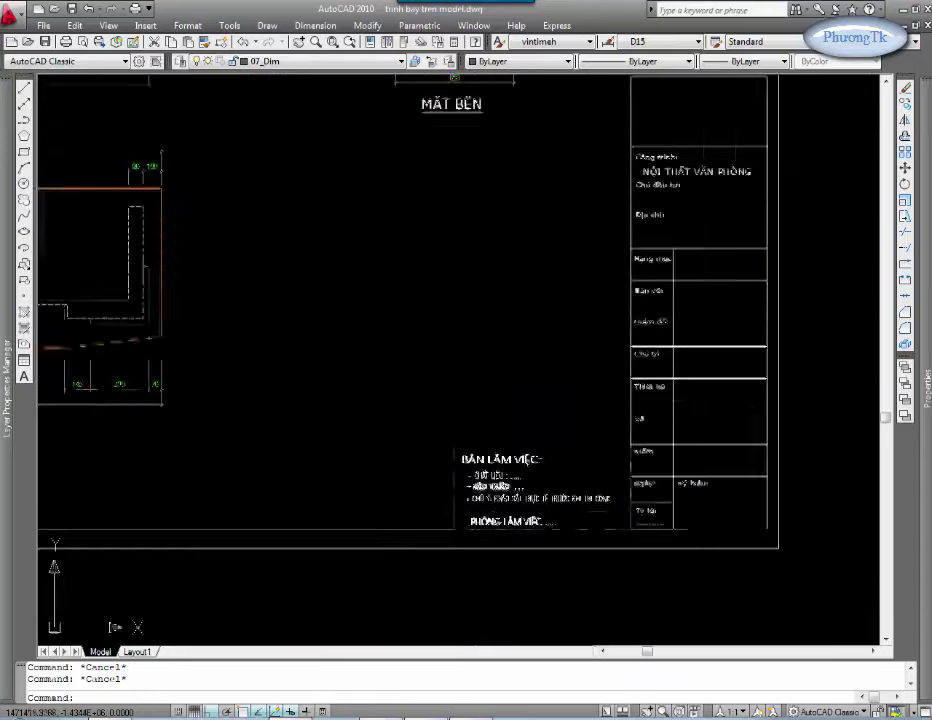
scroll(520, 495, "up", 5)
scroll(500, 522, "down", 1)
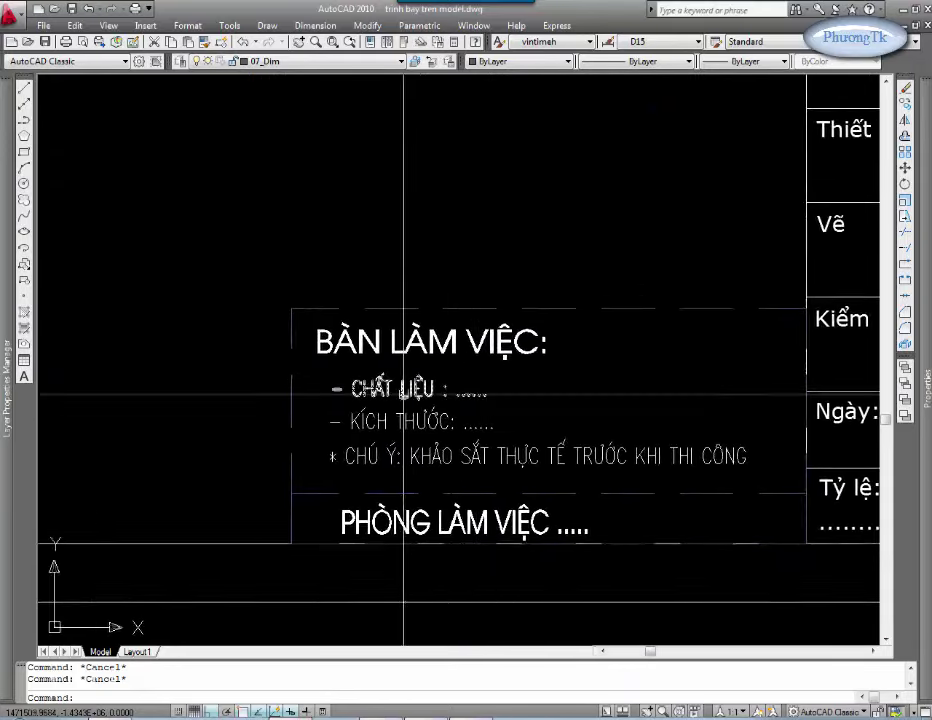
scroll(385, 447, "down", 2)
scroll(433, 426, "up", 1)
scroll(434, 426, "down", 2)
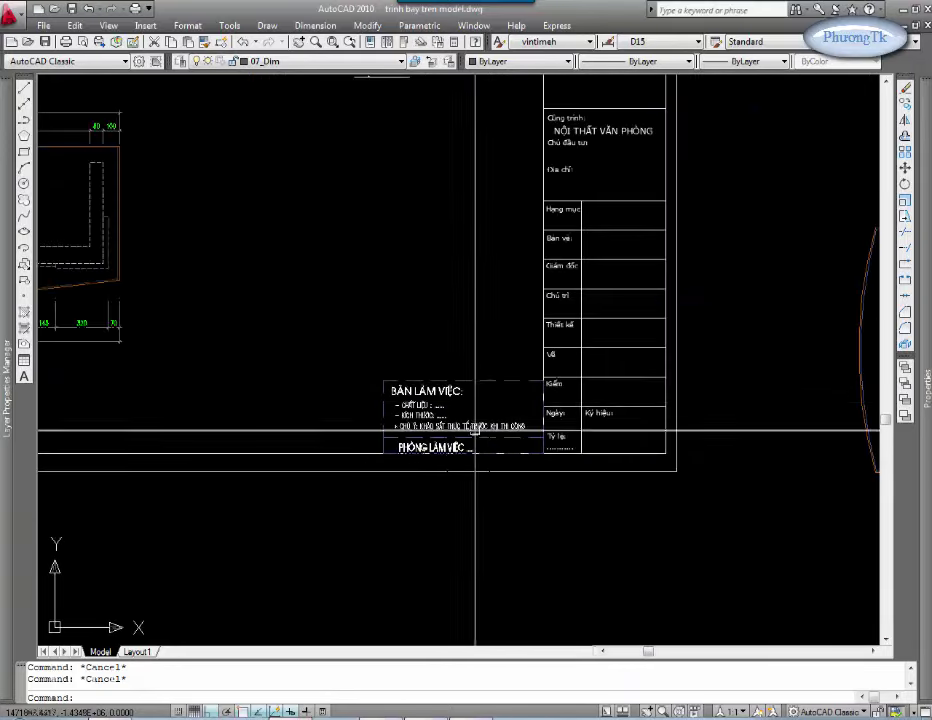
scroll(389, 329, "down", 2)
scroll(443, 419, "up", 1)
scroll(445, 420, "up", 1)
middle_click_drag(334, 297, 390, 306)
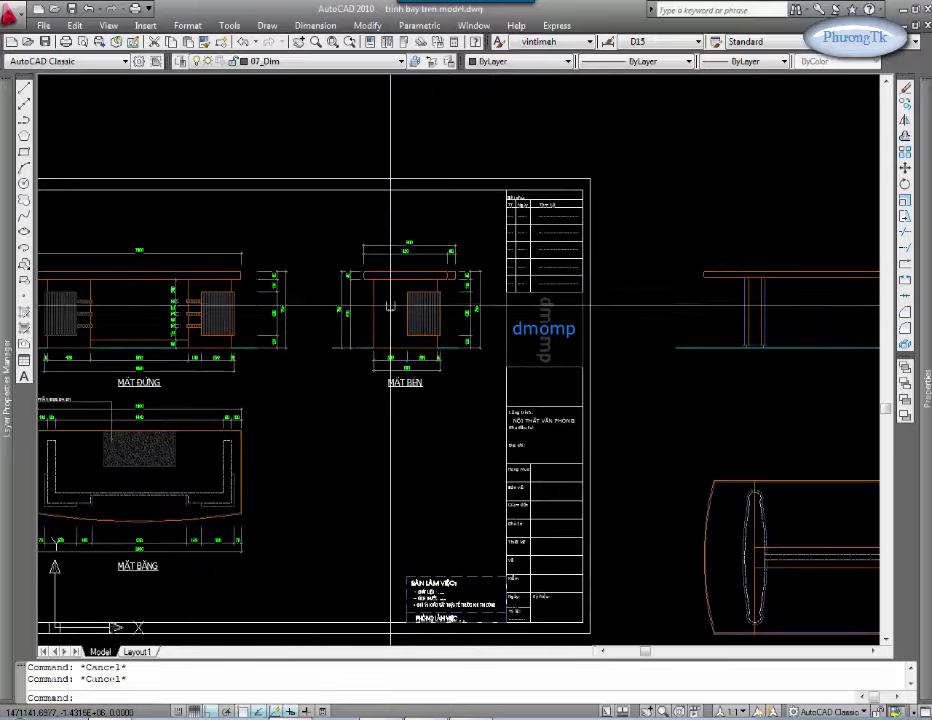
left_click(311, 390)
left_click(493, 208)
key("Return")
left_click(453, 412)
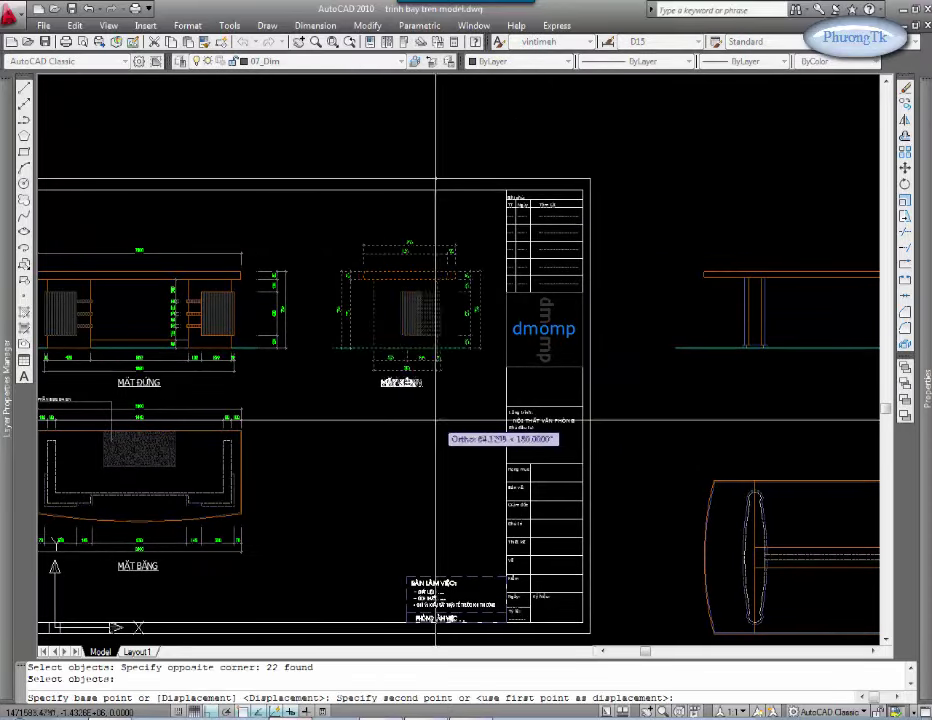
key("Escape")
middle_click_drag(362, 369, 370, 366)
scroll(370, 366, "up", 1)
scroll(466, 470, "up", 3)
scroll(368, 360, "up", 1)
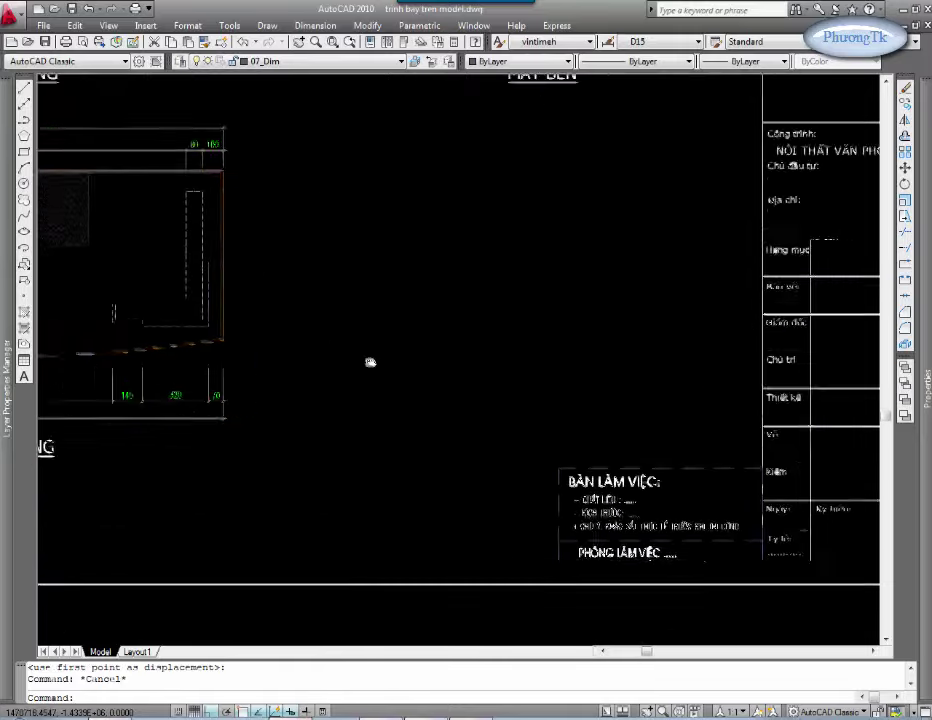
scroll(535, 475, "up", 4)
Step: Enter GỖ CN PHUN SƠN as the material note, with Vietnamese input set to TCVN3 (ABC)
double_click(445, 330)
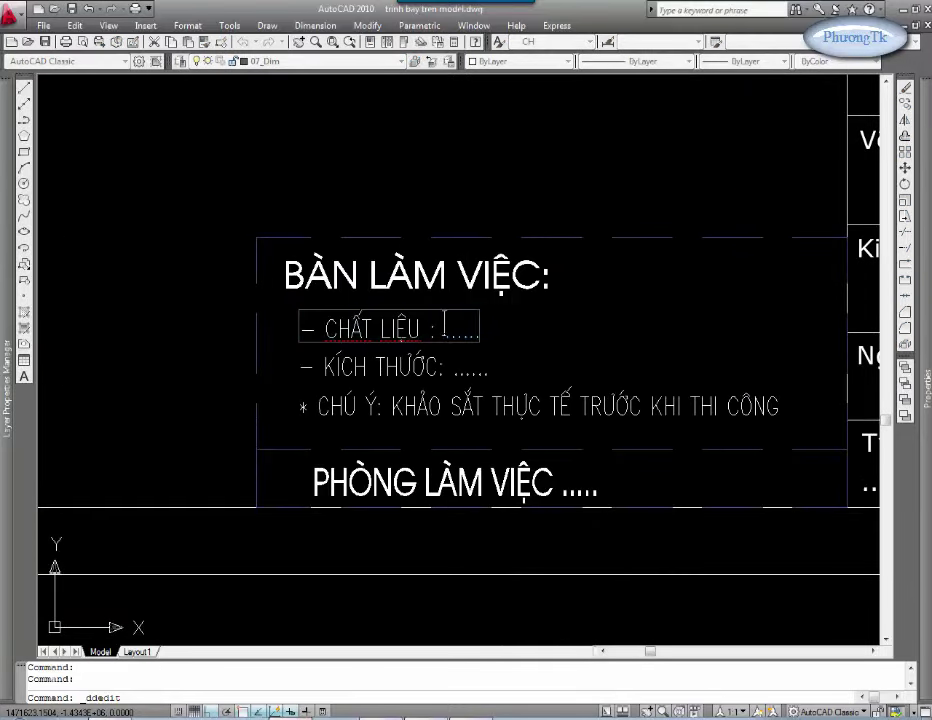
type("Gỗ")
key("BackSpace")
right_click(825, 644)
left_click(726, 565)
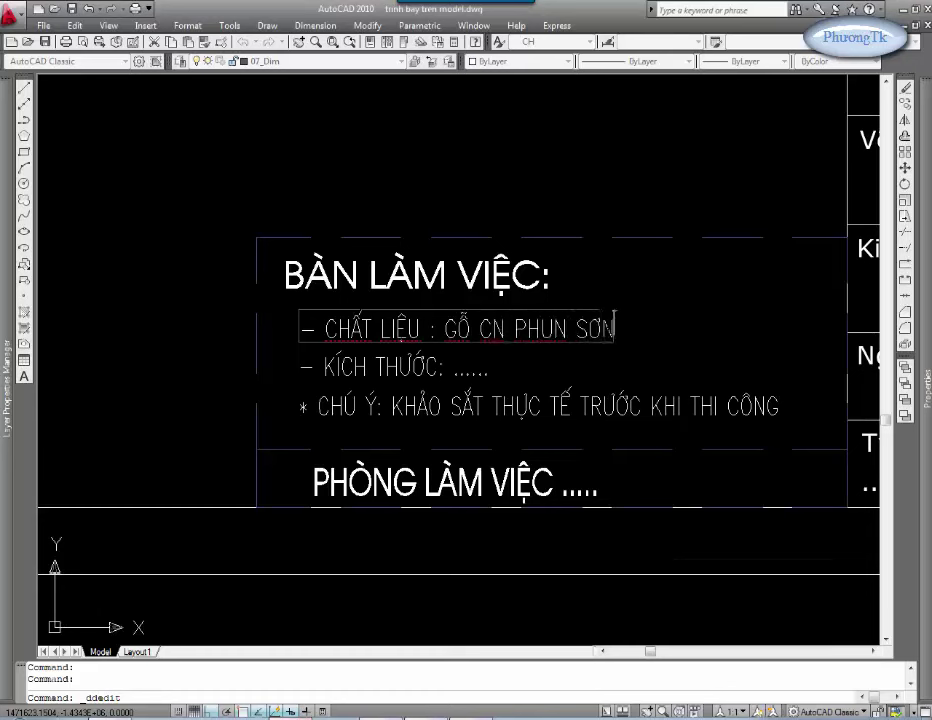
key("Return")
Step: Set the size note to 2000X900X750 and append TRƯỞNG PHÒNG to the PHÒNG LÀM VIỆC line
scroll(530, 387, "down", 3)
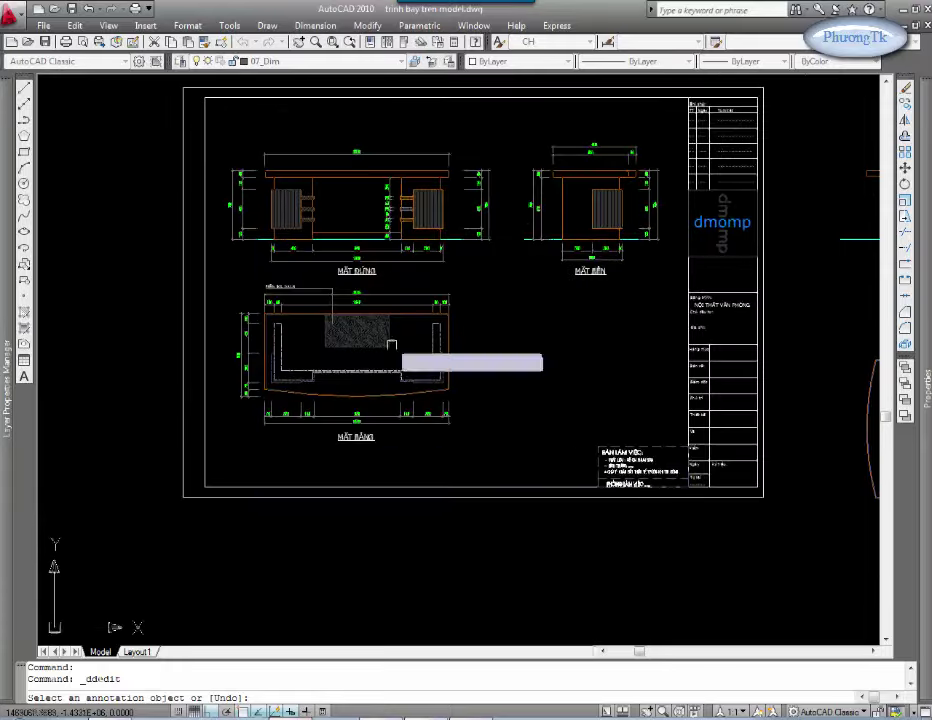
scroll(370, 129, "up", 4)
scroll(388, 404, "up", 1)
scroll(552, 185, "up", 3)
scroll(554, 443, "down", 5)
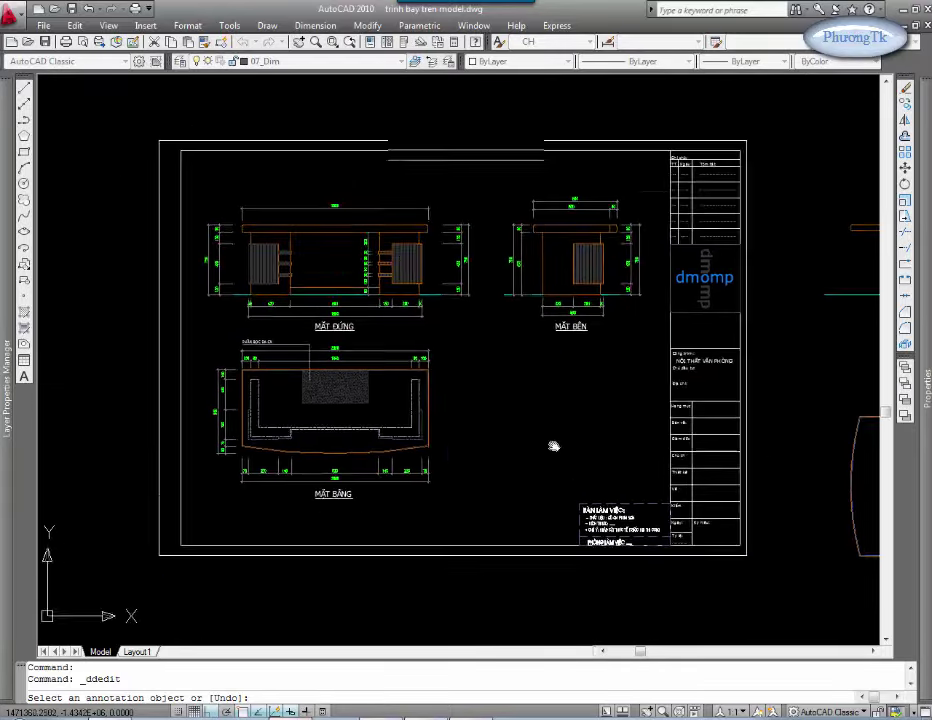
scroll(570, 183, "up", 1)
scroll(647, 201, "up", 2)
scroll(562, 441, "down", 4)
scroll(545, 439, "up", 4)
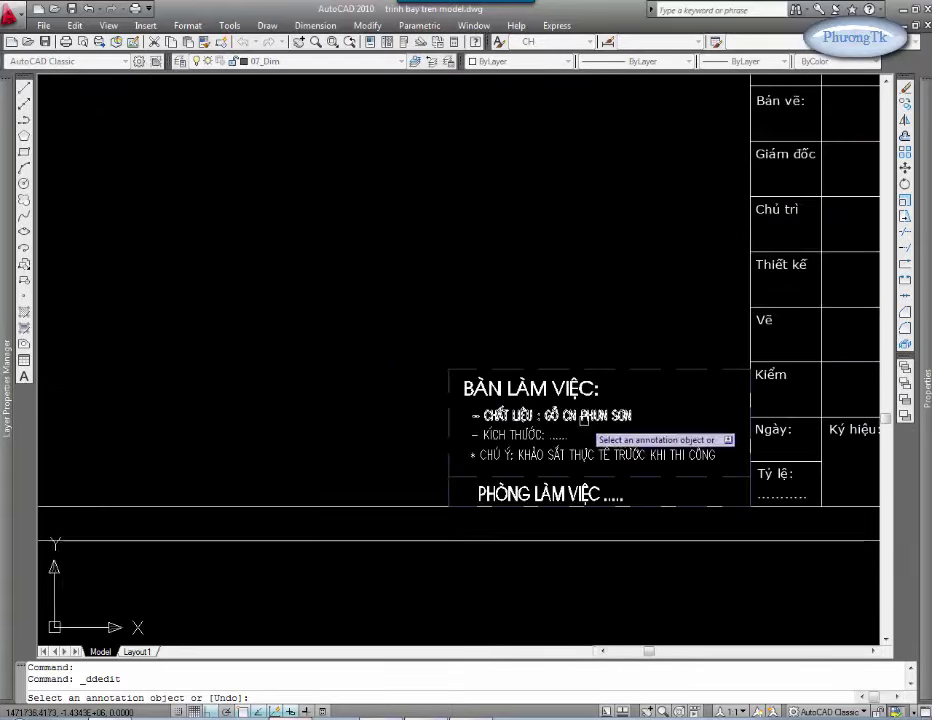
scroll(524, 455, "up", 2)
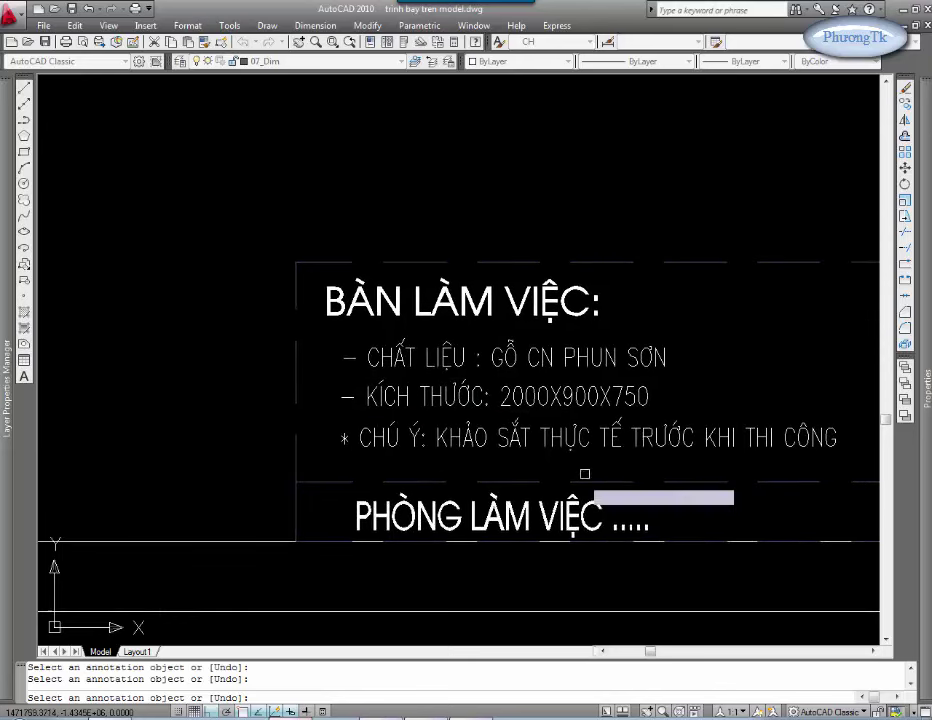
left_click(622, 536)
left_click(611, 514)
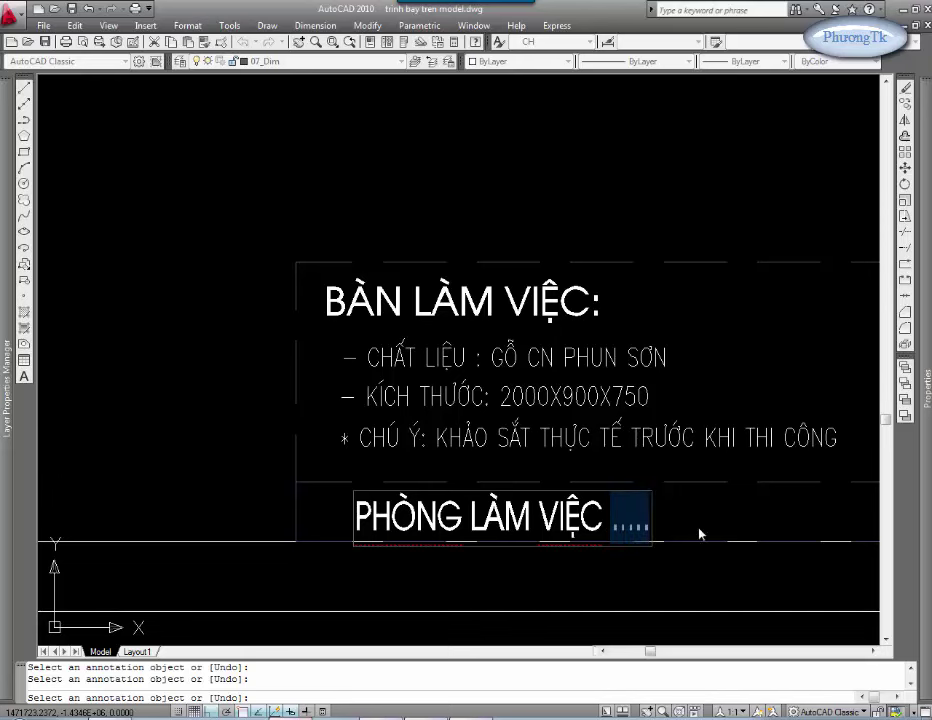
type("TRUOWNGR")
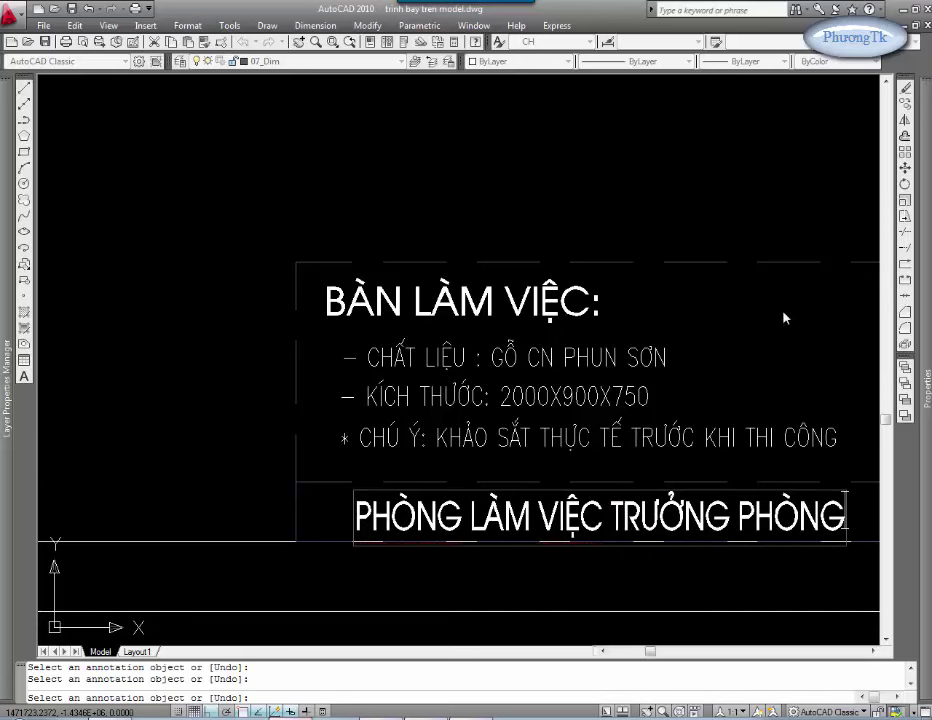
scroll(785, 318, "down", 3)
scroll(599, 358, "down", 3)
key("Escape")
Step: Nudge the desk's table views slightly right within the sheet
scroll(599, 358, "up", 2)
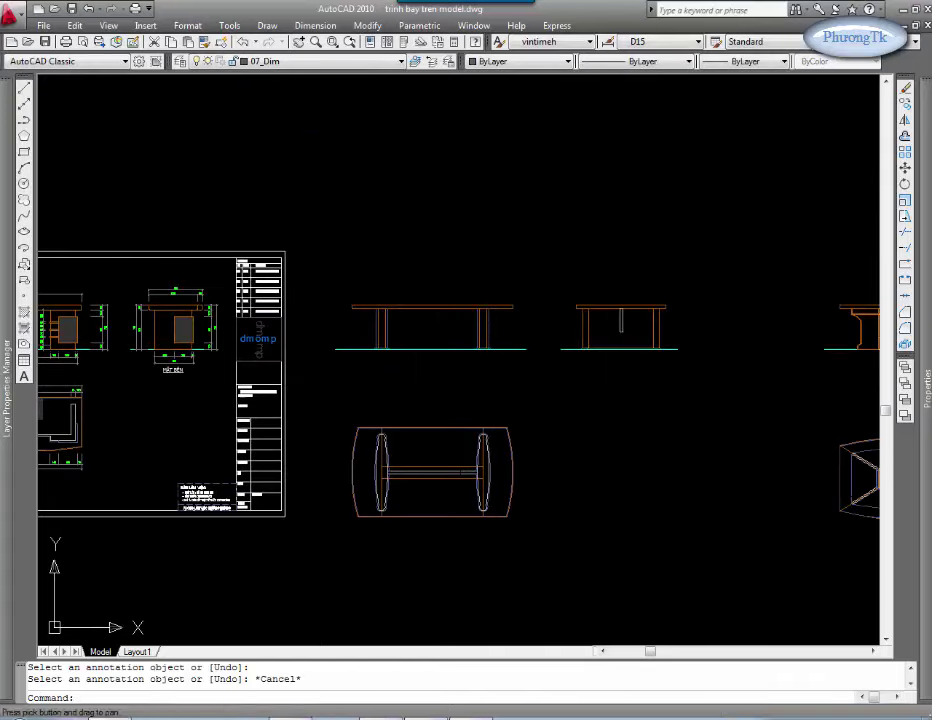
middle_click_drag(593, 427, 577, 430)
left_click(715, 237)
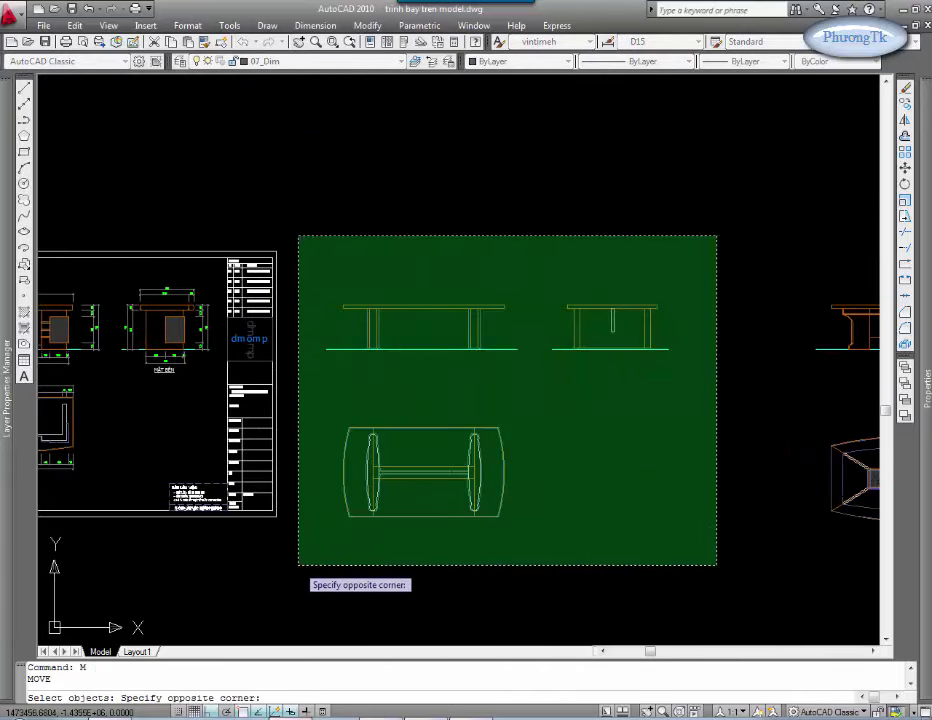
left_click(298, 576)
key("Return")
left_click(383, 566)
left_click(397, 497)
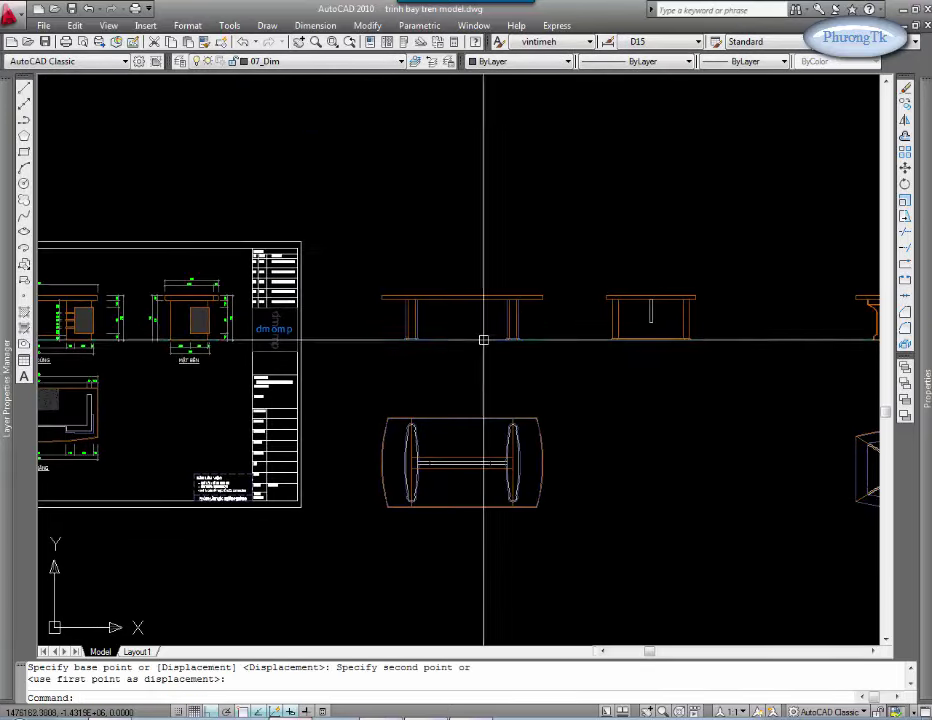
middle_click_drag(397, 497, 550, 491)
key("Escape")
middle_click_drag(328, 446, 356, 450)
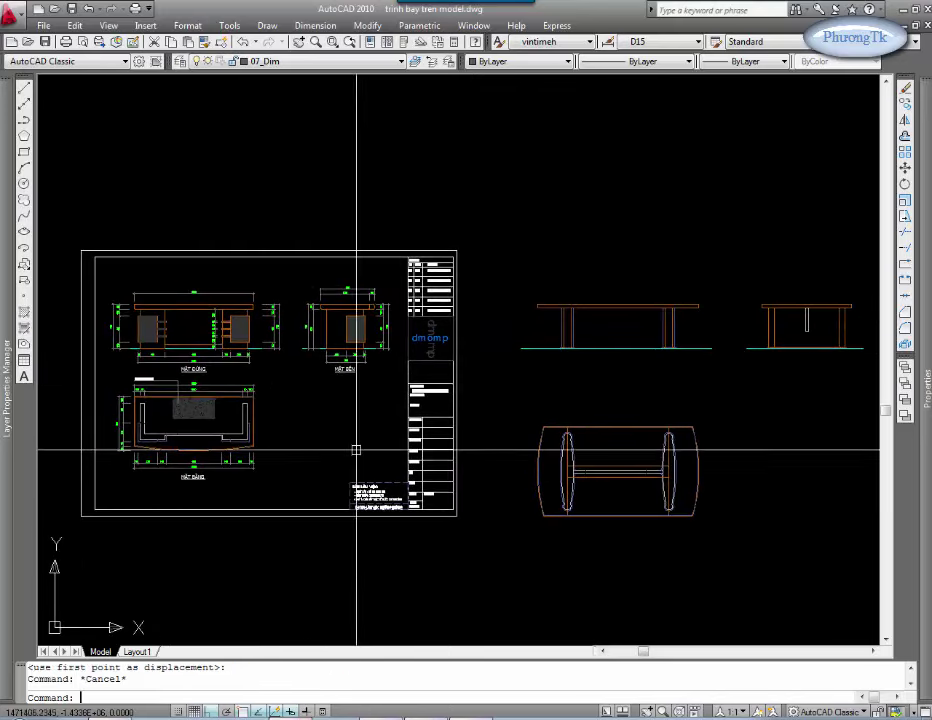
Step: Copy the title-block frame with its notes and place the copy below the original
type("co")
key("Return")
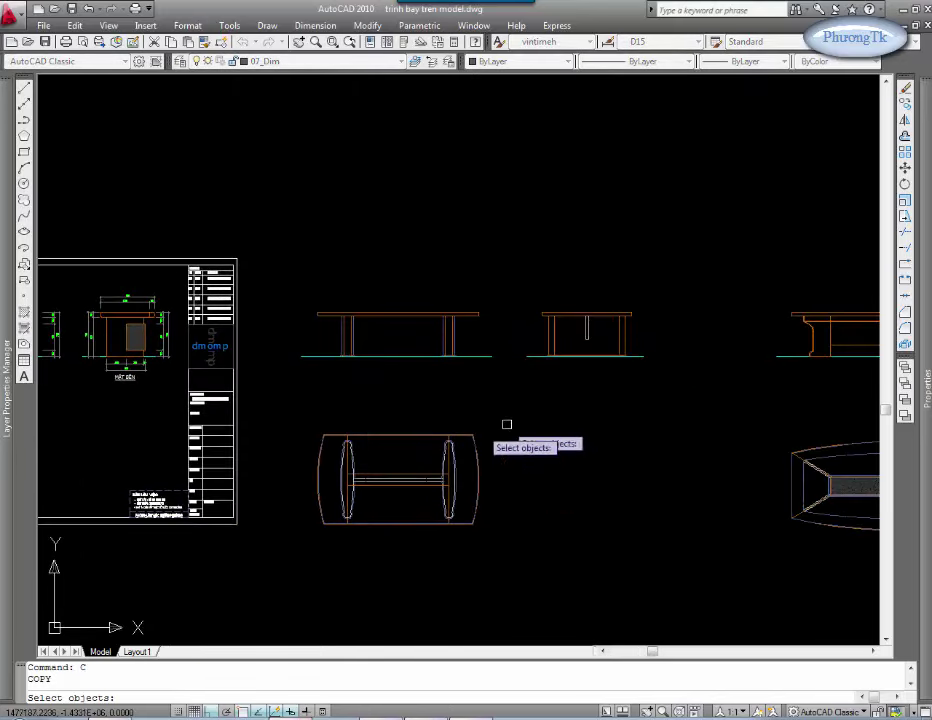
left_click(422, 460)
key("Escape")
scroll(458, 444, "up", 3)
left_click(506, 427)
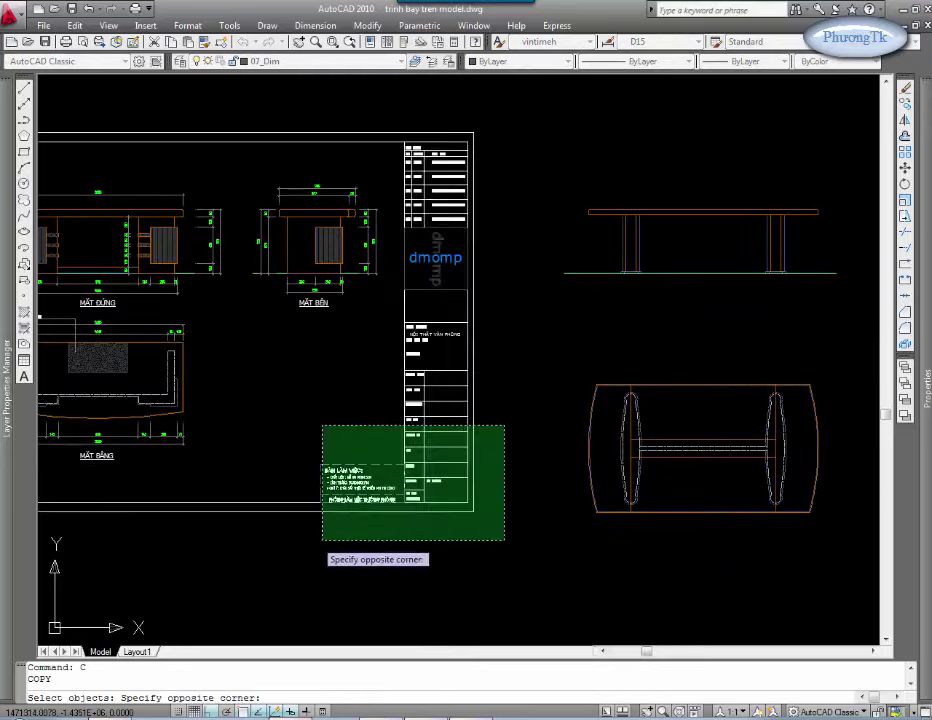
left_click(322, 537)
scroll(478, 450, "down", 1)
middle_click_drag(478, 450, 528, 457)
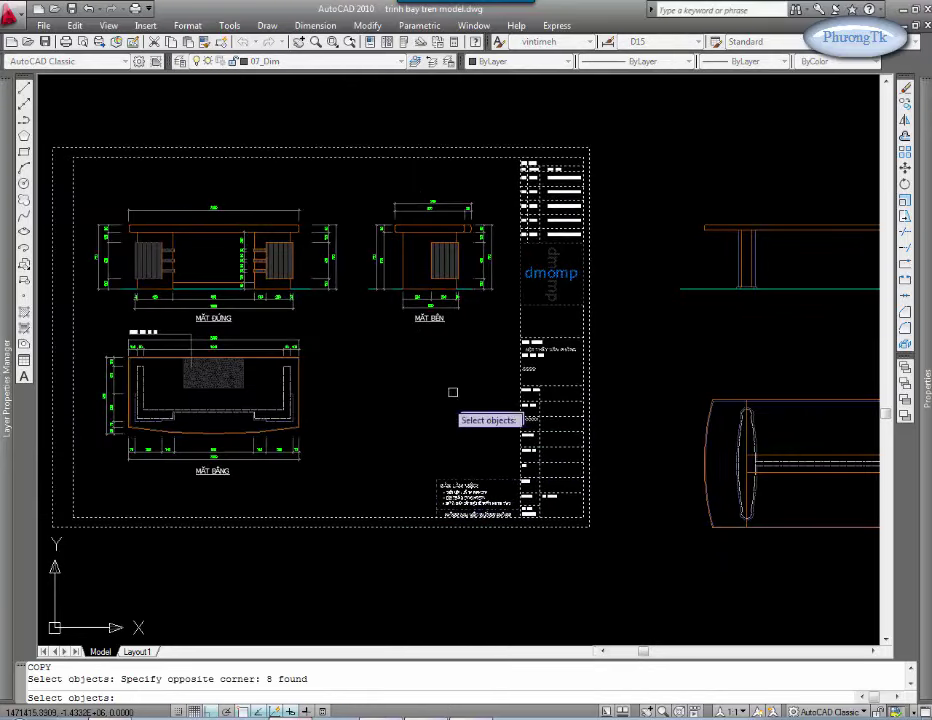
key("Return")
left_click(422, 150)
scroll(422, 200, "down", 2)
left_click(484, 466)
key("Escape")
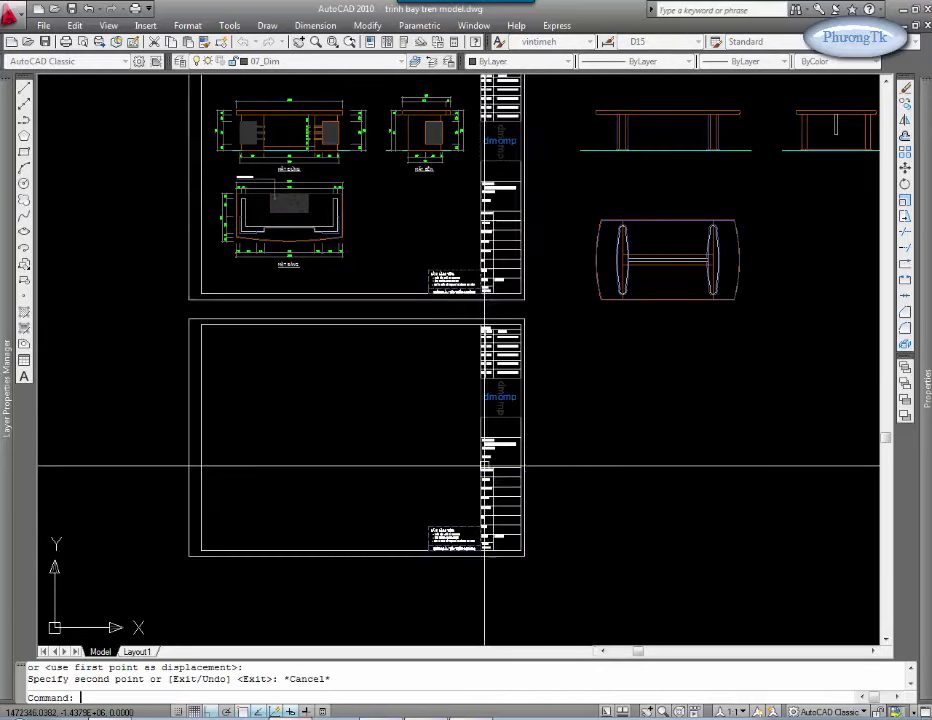
mouse_move(520, 430)
middle_mouse_down()
mouse_move(474, 468)
mouse_move(421, 471)
mouse_move(410, 432)
middle_mouse_up()
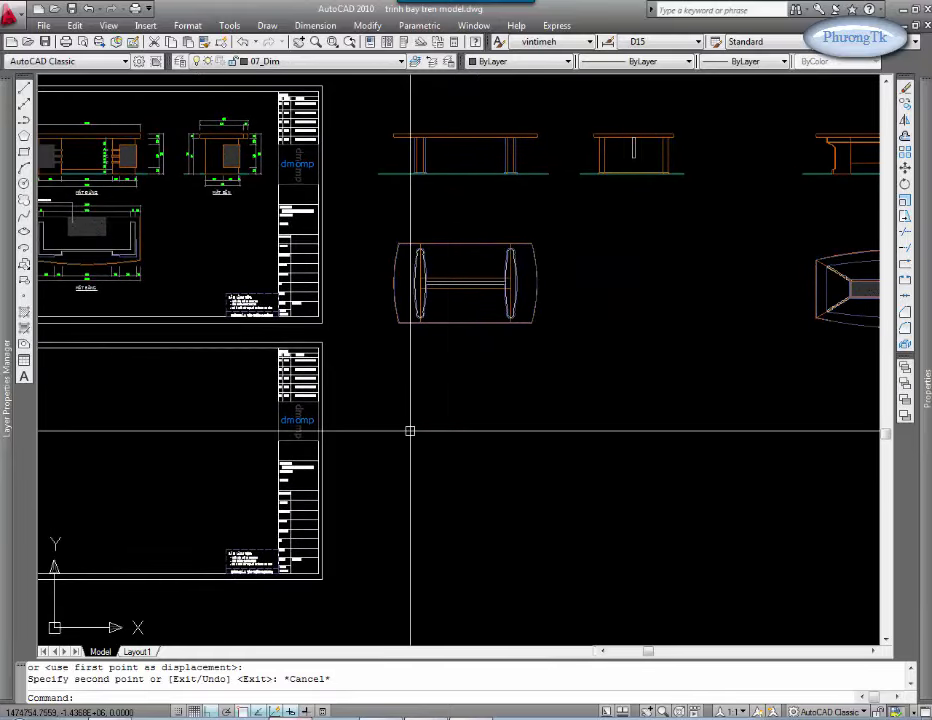
Step: Select the copied frame for a move with M
type("m")
key("Return")
left_click_drag(443, 433, 245, 583)
middle_click_drag(250, 560, 370, 560)
key("Return")
Step: Move the copied frame over the second desk's views
left_click(164, 580)
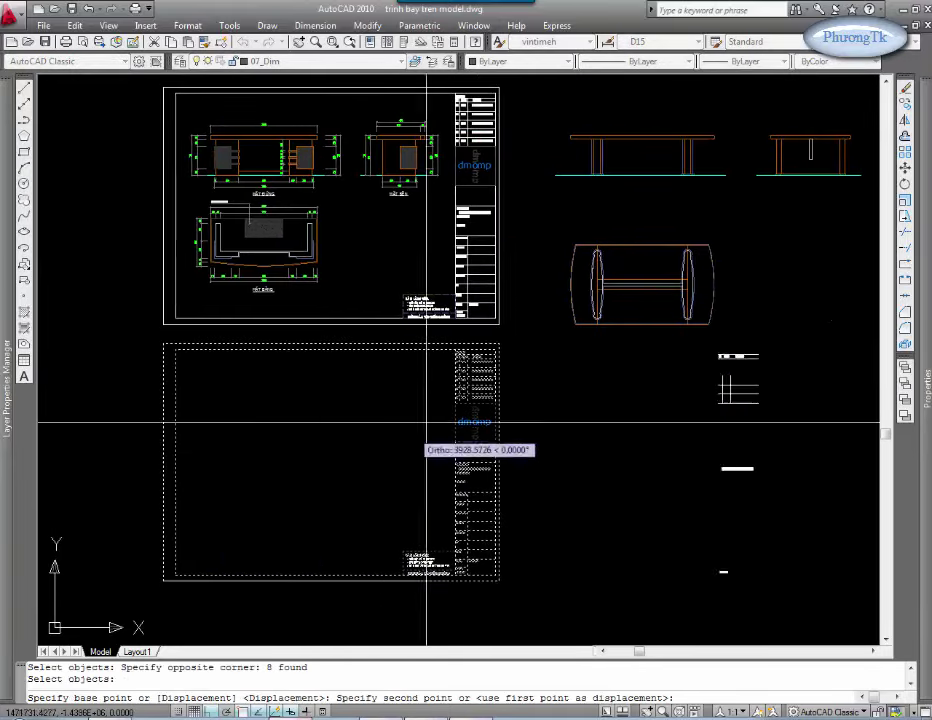
left_click(500, 323)
mouse_move(500, 323)
middle_mouse_down()
mouse_move(329, 489)
mouse_move(274, 520)
middle_mouse_up()
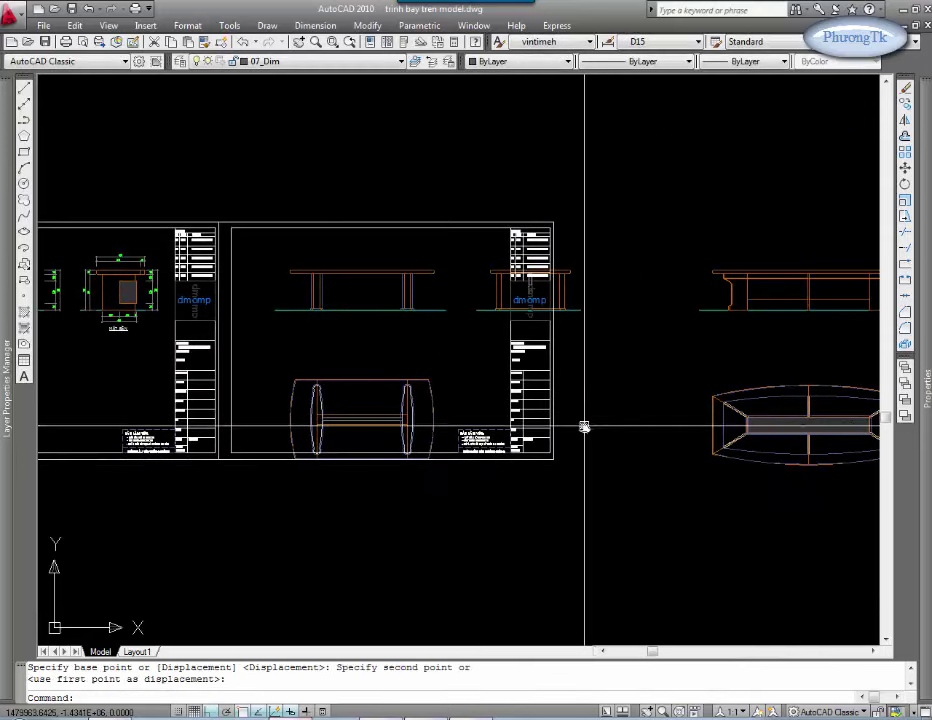
middle_click_drag(584, 427, 575, 432)
Step: Scale the copied frame from its lower-left corner by a factor of 20/15
type("c")
key("Return")
scroll(566, 436, "up", 1)
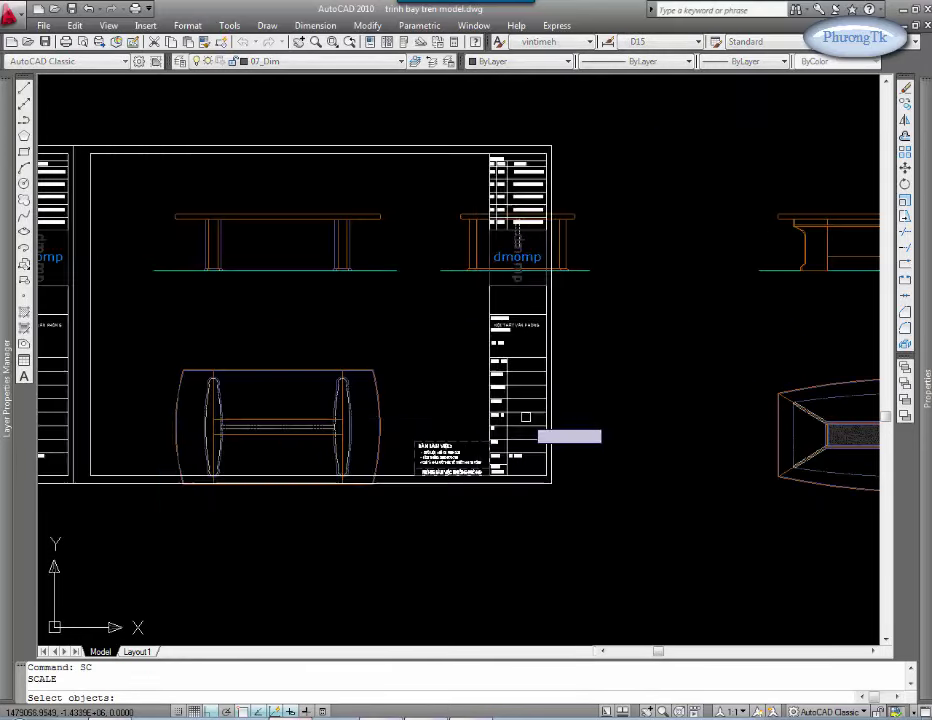
key("Escape")
type("sc")
key("Return")
middle_click_drag(639, 433, 683, 439)
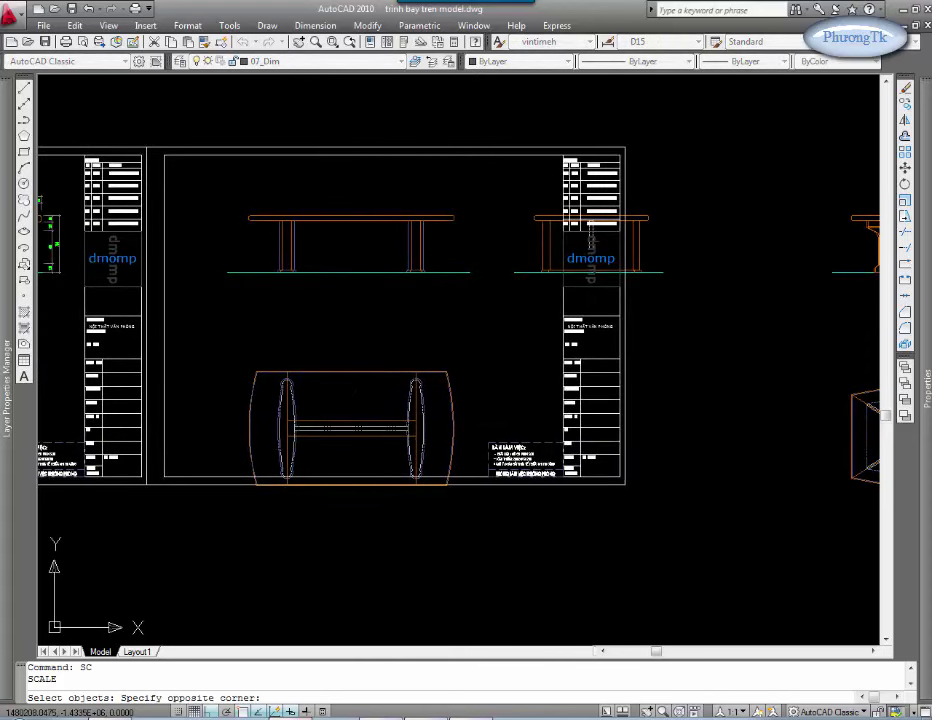
left_click(682, 391)
left_click(474, 506)
type("20/15")
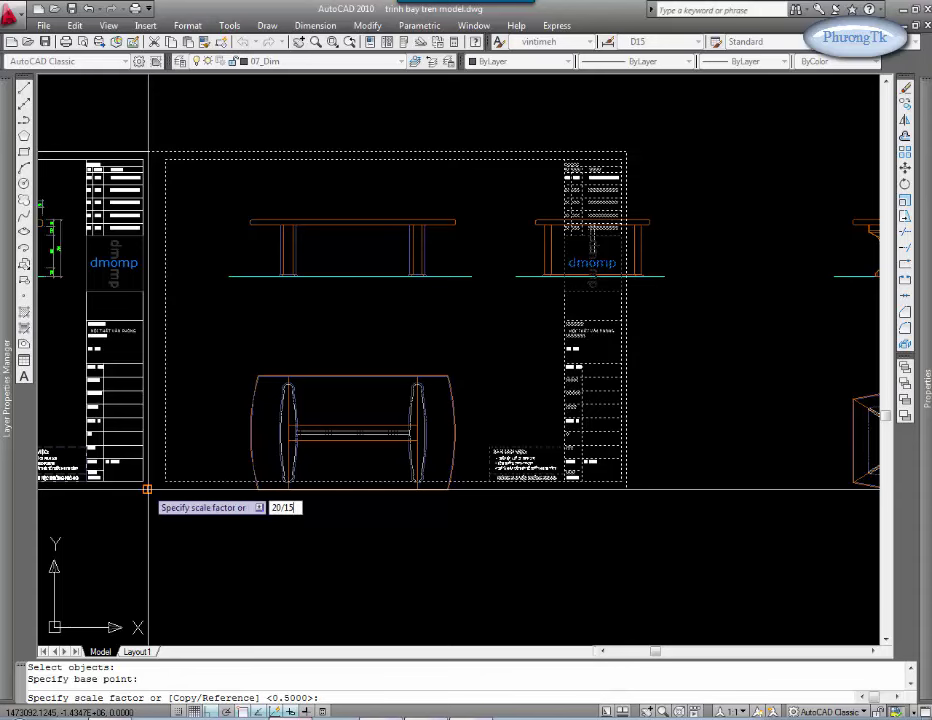
key("Return")
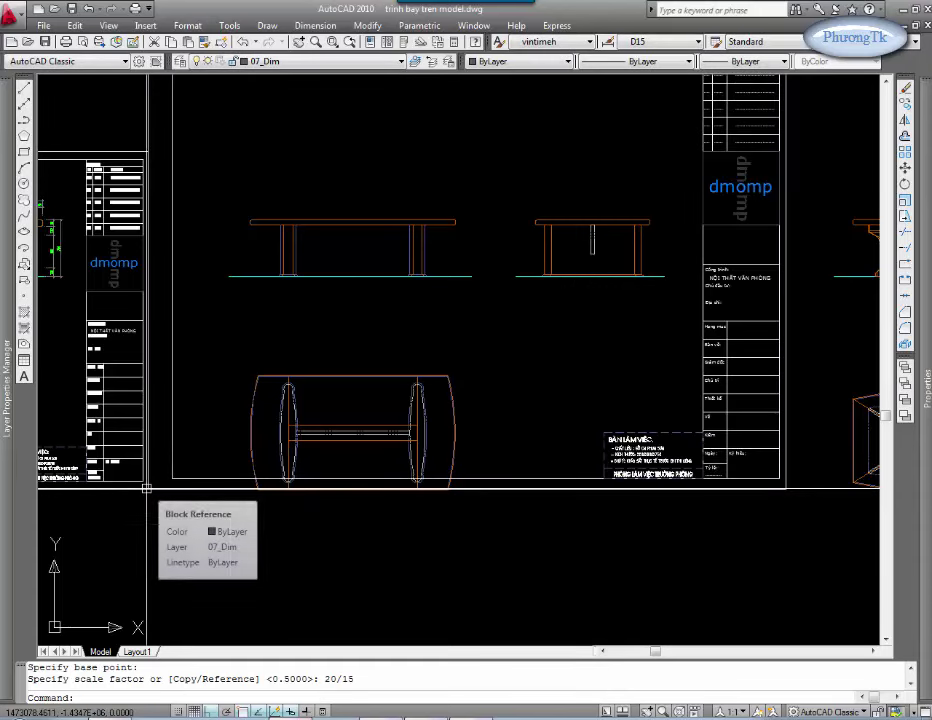
Step: Move the desk's elevation, side and plan views higher inside the enlarged frame
type("m")
key("Return")
left_click(667, 397)
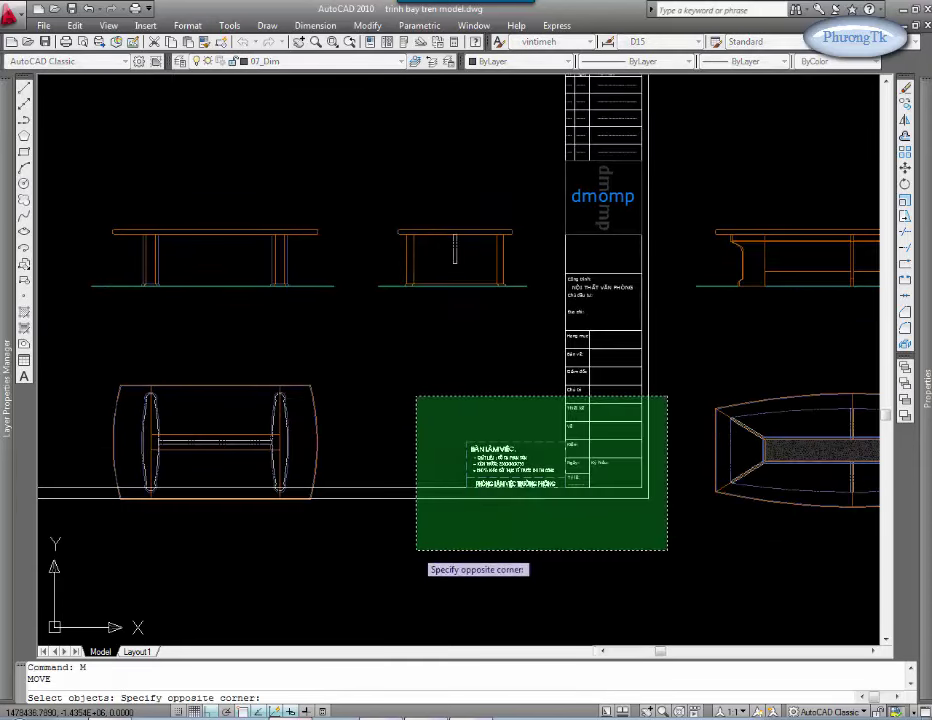
left_click(416, 549)
scroll(454, 499, "down", 3)
key("Escape")
scroll(457, 431, "up", 3)
scroll(457, 431, "up", 2)
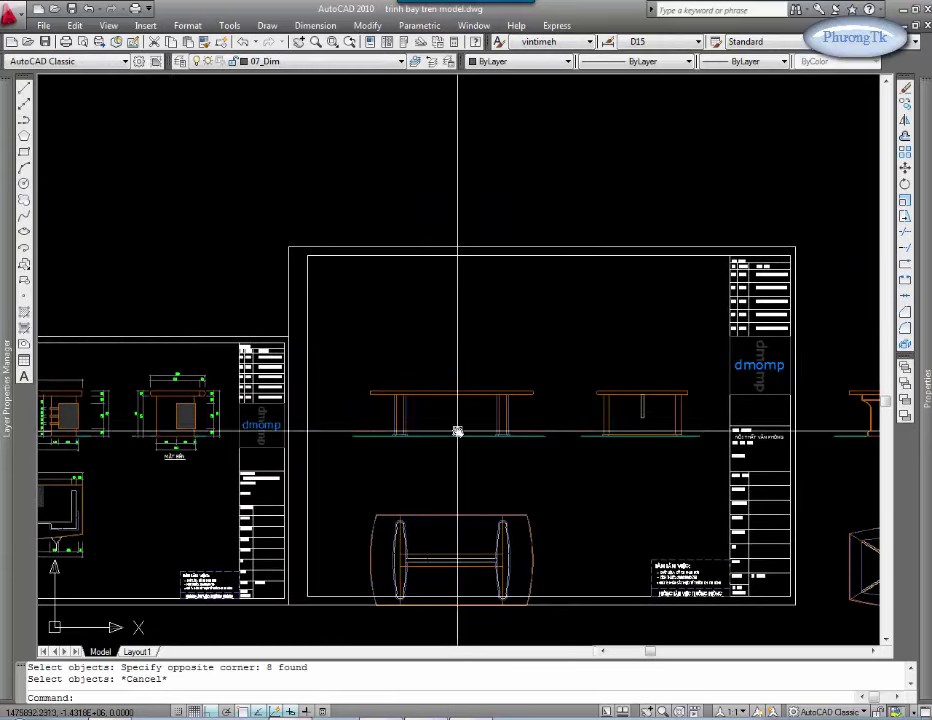
left_click(327, 350)
left_click(551, 620)
left_click(557, 366)
left_click(726, 472)
middle_click_drag(569, 369, 549, 431)
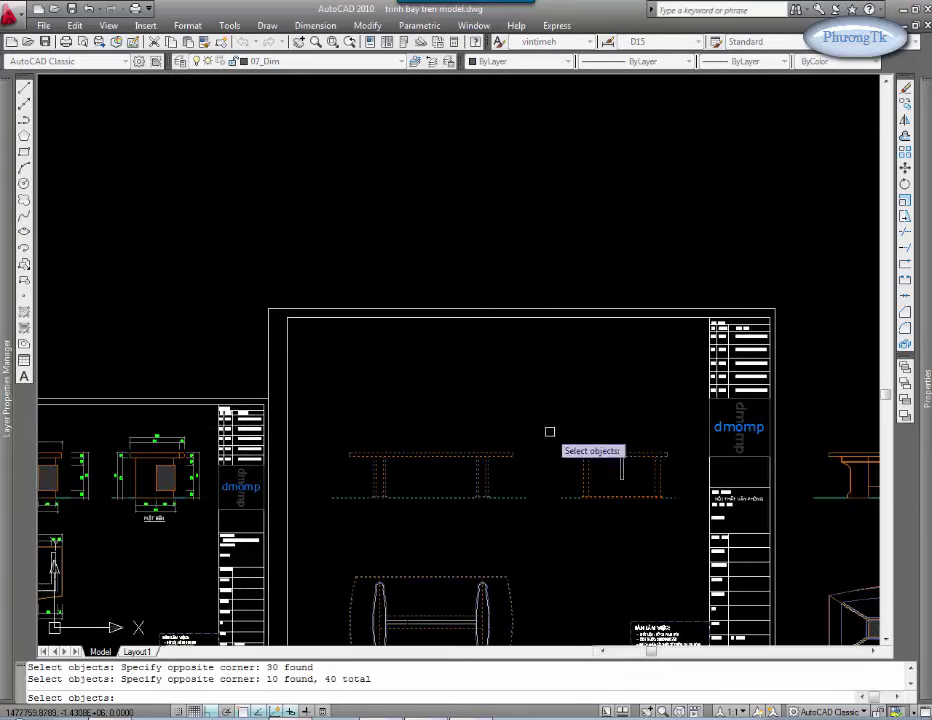
key("Return")
left_click(549, 431)
left_click(552, 372)
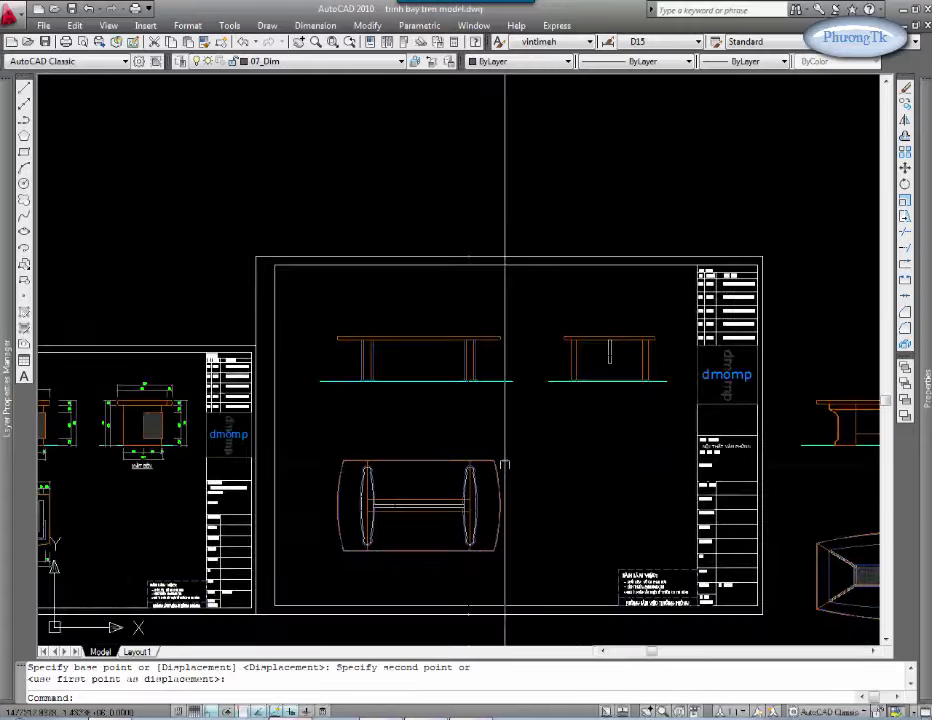
Step: Start and cancel a linear dimension, then reposition the view on the sheet
scroll(381, 395, "up", 3)
type("d")
key("Return")
scroll(347, 348, "up", 2)
scroll(347, 348, "down", 2)
scroll(412, 381, "down", 2)
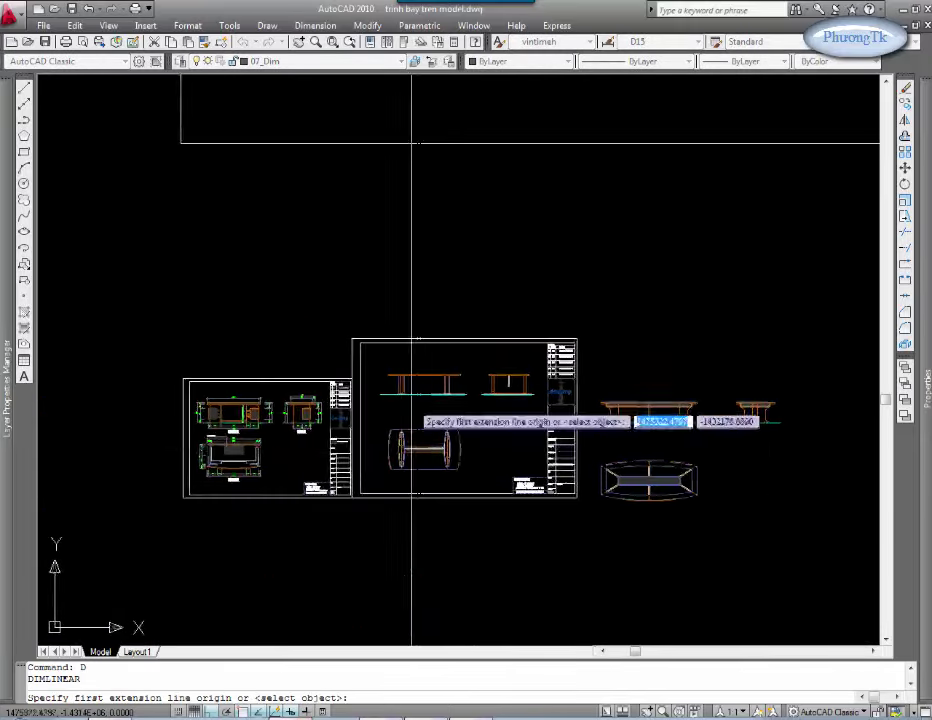
key("Escape")
scroll(416, 381, "up", 2)
scroll(433, 426, "down", 1)
scroll(433, 426, "up", 1)
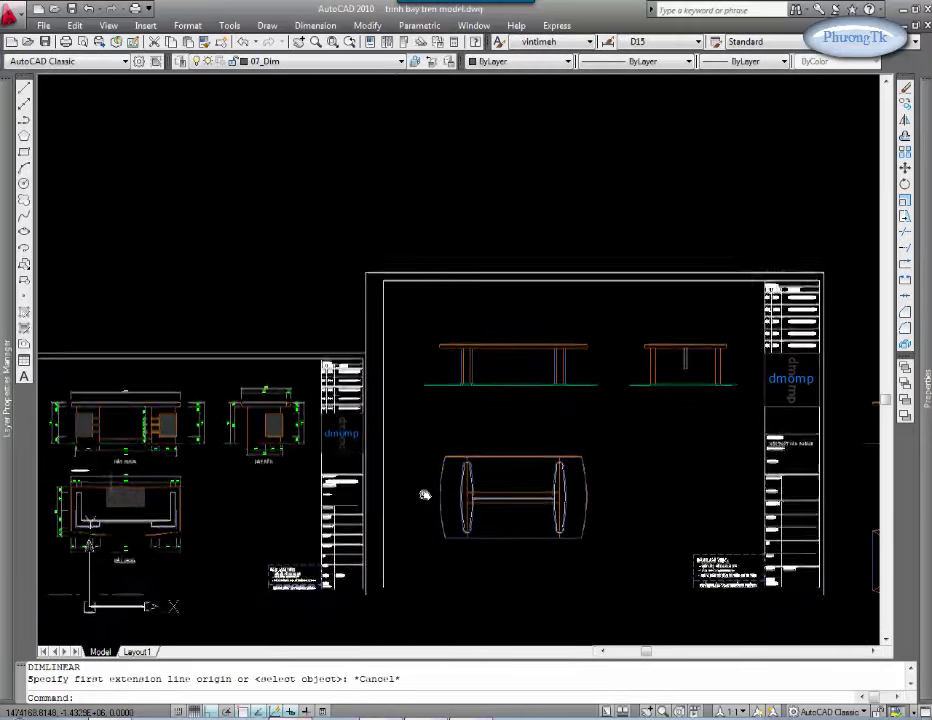
scroll(633, 316, "down", 1)
middle_click_drag(654, 461, 646, 465)
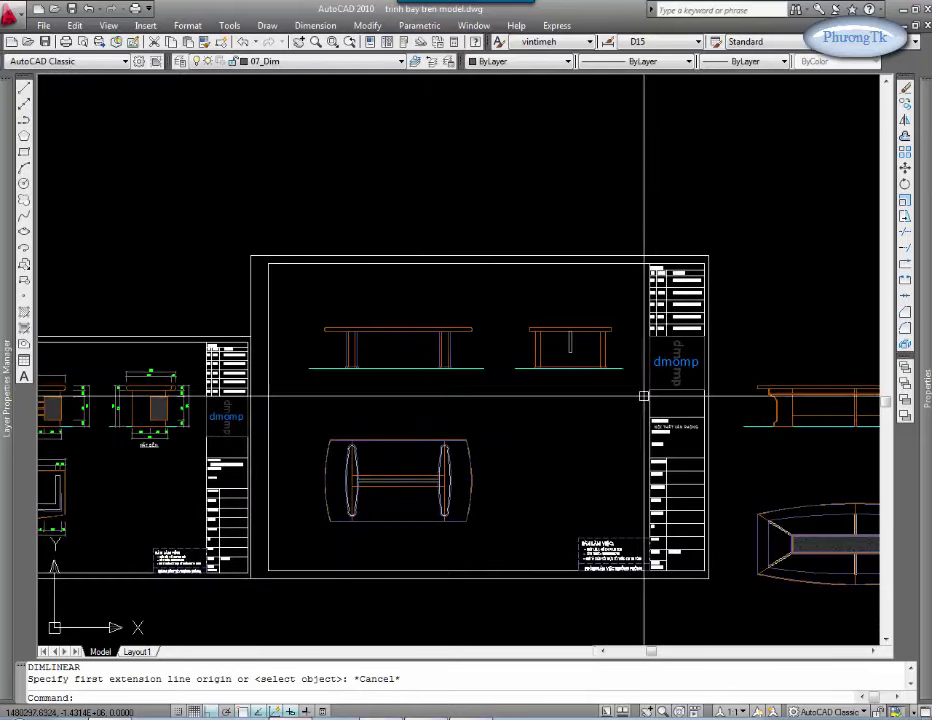
middle_click_drag(643, 396, 640, 403)
Step: Create dimension style D20 from D100 with overall scale 20, make it current, and close
left_click(609, 43)
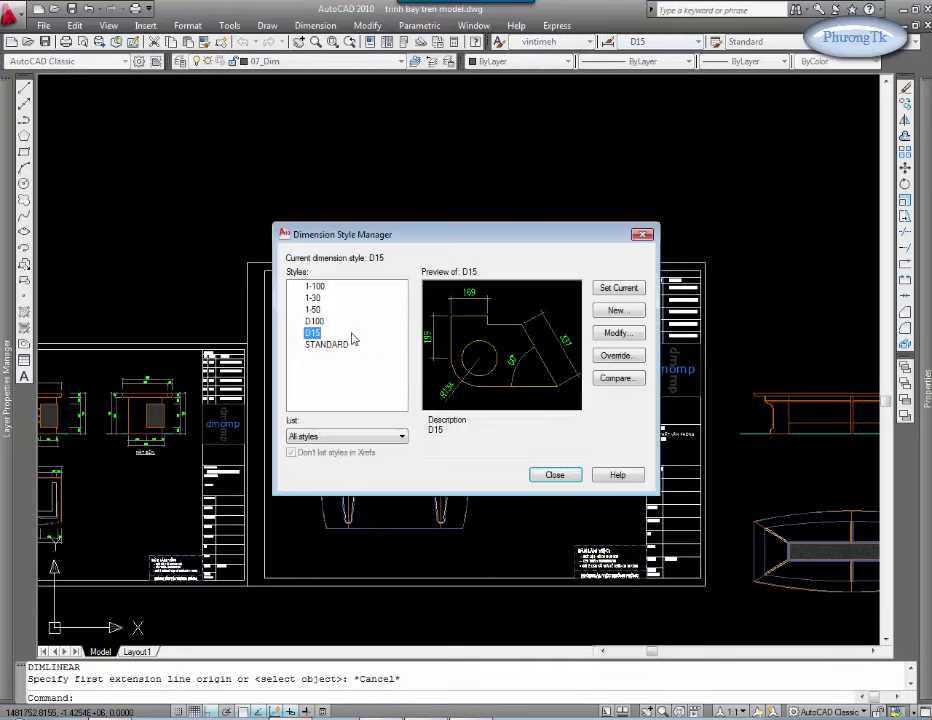
left_click(330, 321)
left_click(617, 311)
type("D20")
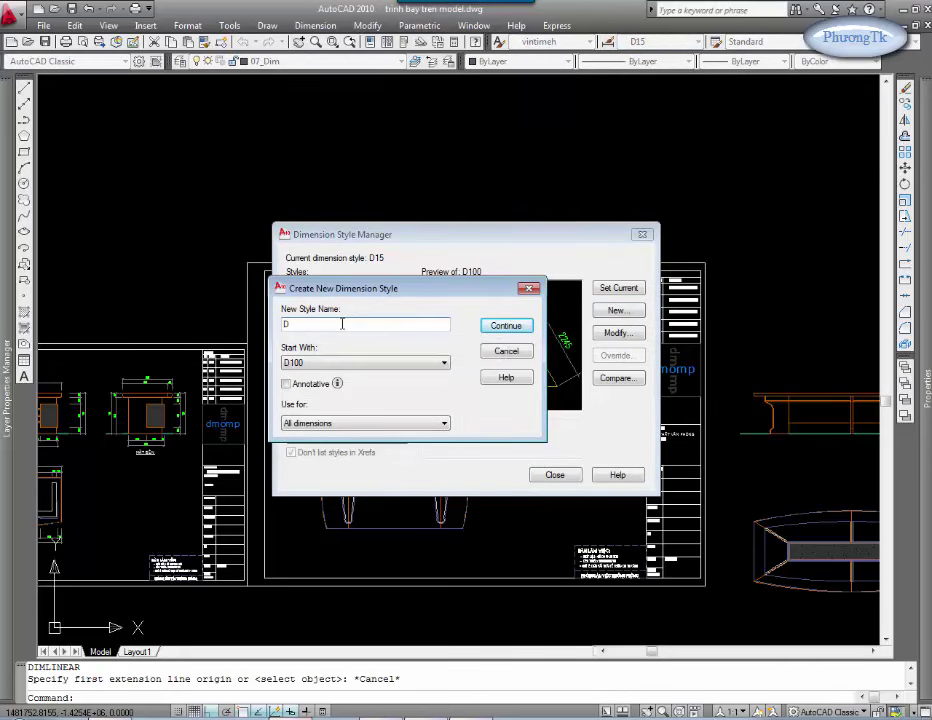
left_click(505, 327)
left_click(619, 440)
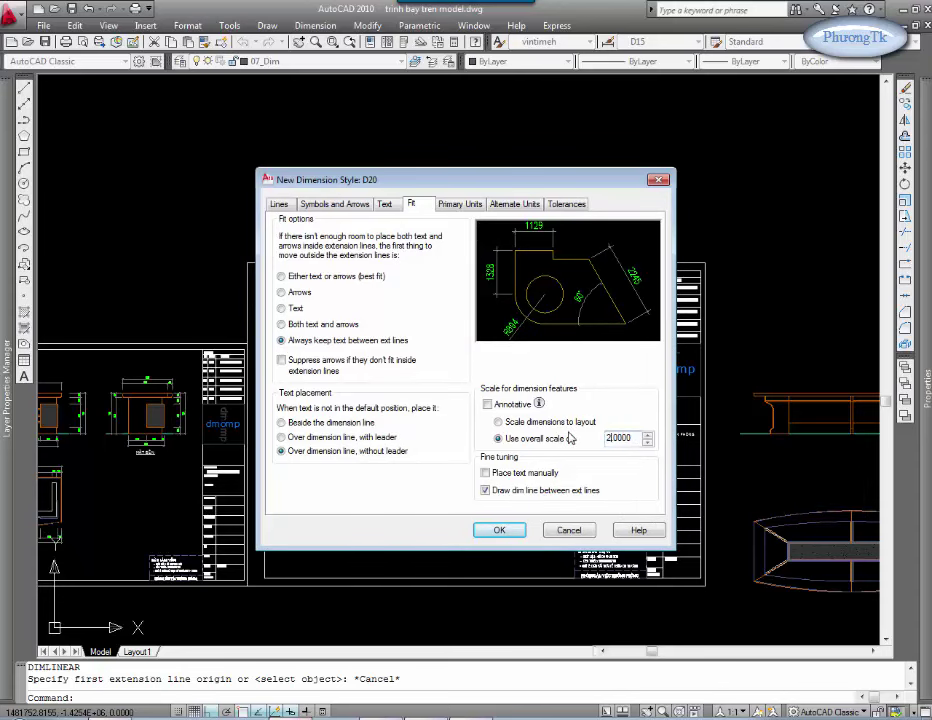
left_click(518, 530)
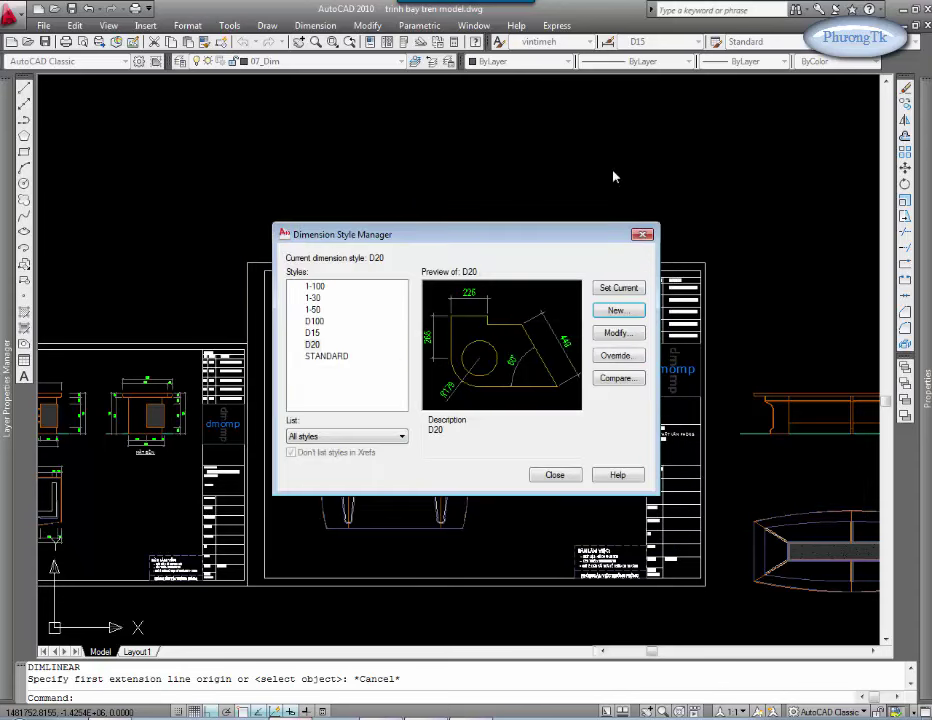
left_click(554, 474)
key("Escape")
scroll(435, 366, "up", 5)
Step: Dimension the left side with a 60 desk-top thickness continued by a 690 height to the floor
key("Return")
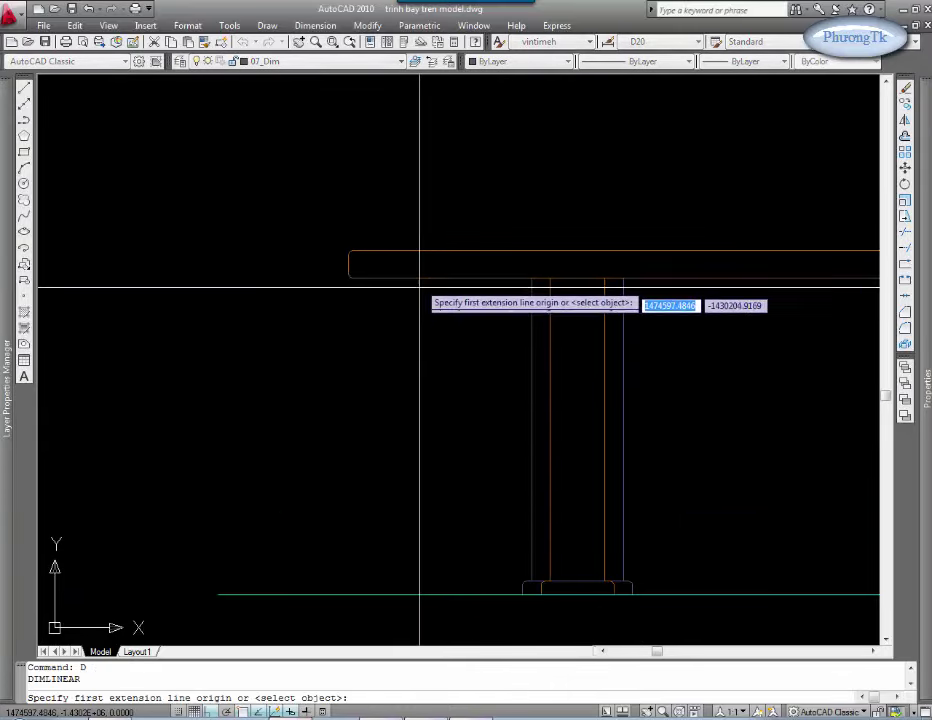
left_click(419, 255)
left_click(419, 277)
left_click(281, 277)
middle_click_drag(325, 317, 370, 285)
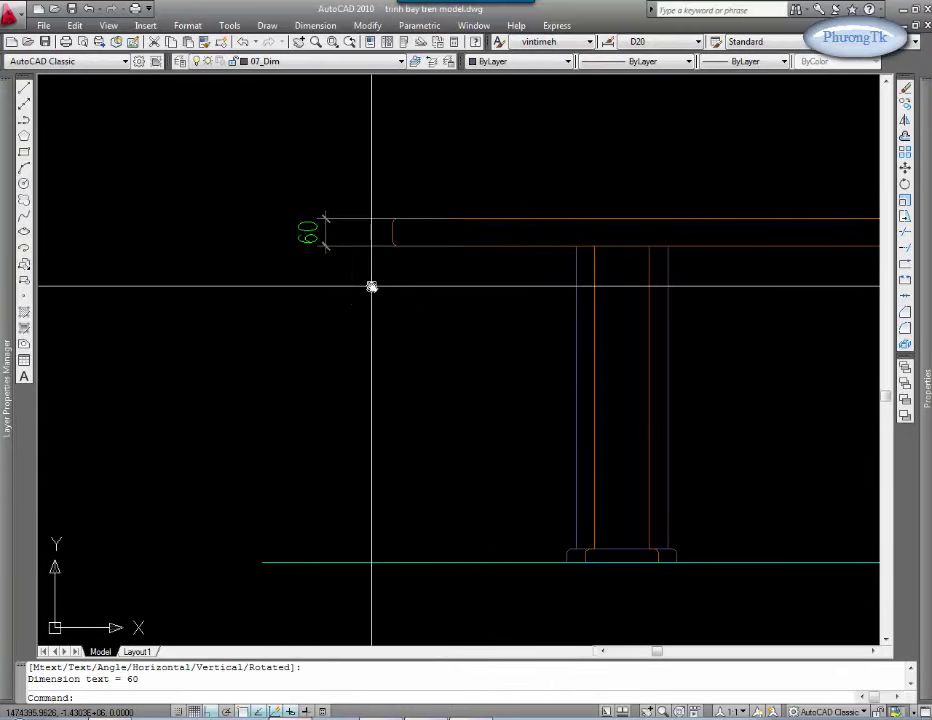
type("dc")
key("Return")
left_click(495, 562)
key("Escape")
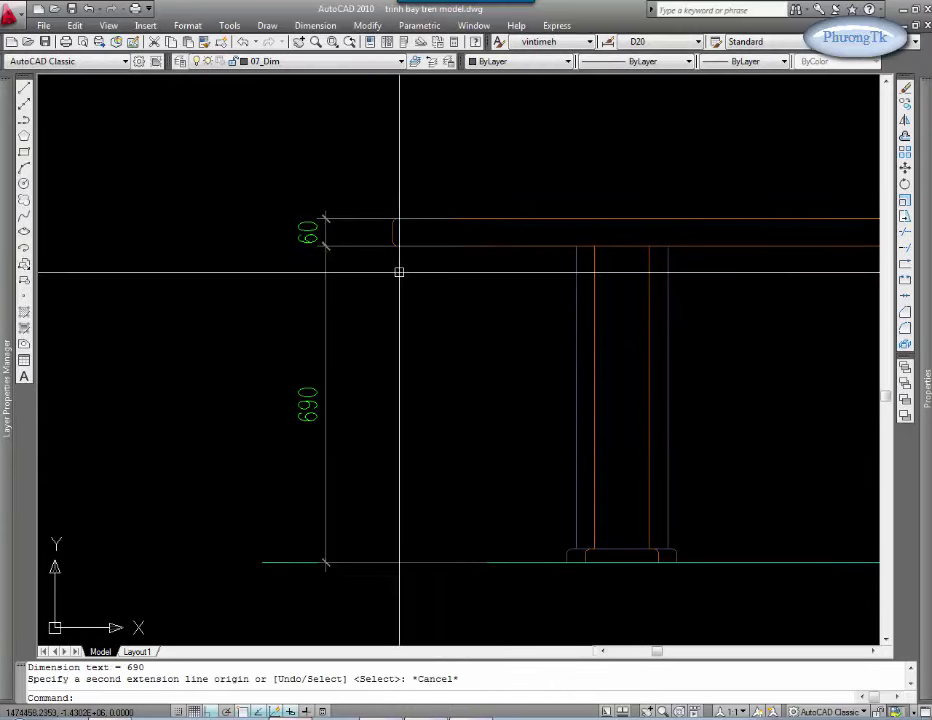
left_click(369, 331)
key("Escape")
Step: Add the 750 overall height dimension outside the left-side height chain
type("dli")
key("Return")
left_click(430, 218)
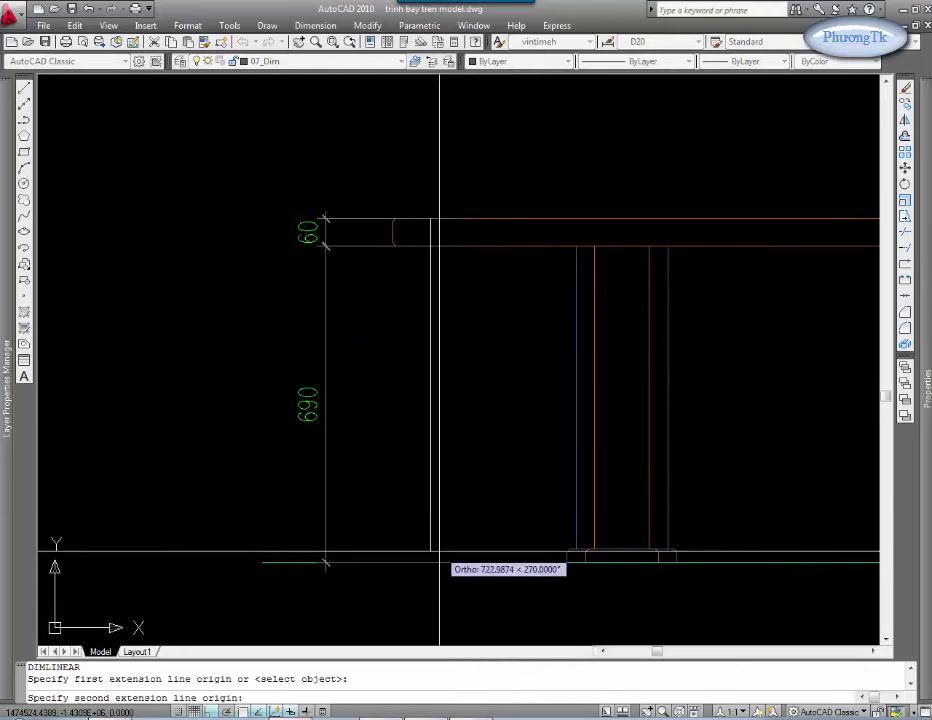
left_click(441, 562)
left_click(268, 390)
type("CD")
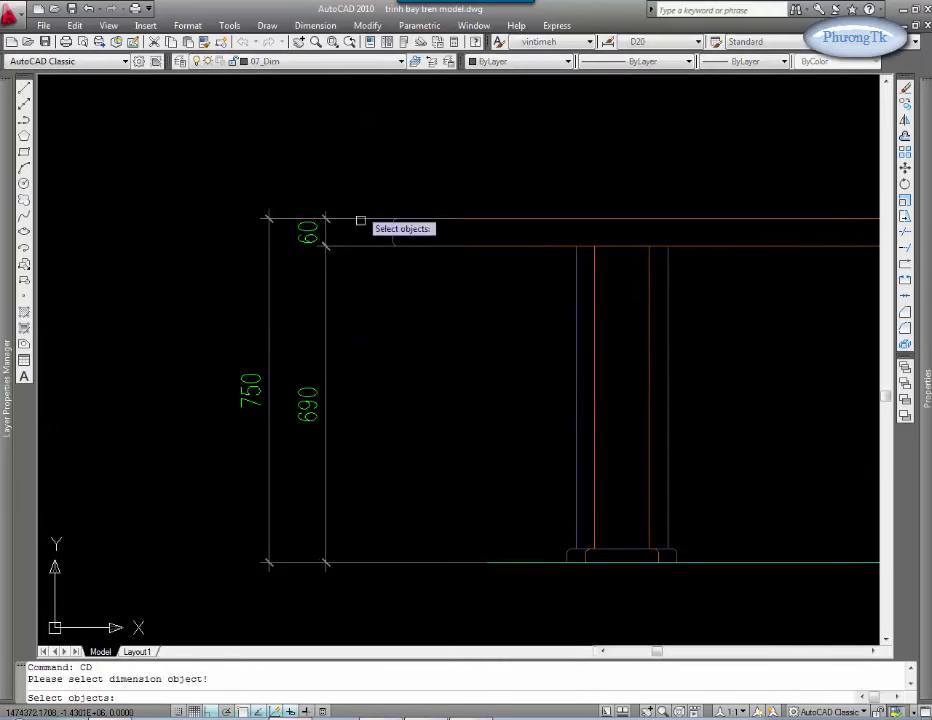
left_click(368, 327)
key("Escape")
Step: Dimension the 2700 overall length of the desk top above it
scroll(422, 277, "down", 5)
scroll(401, 290, "up", 4)
type("d")
key("Return")
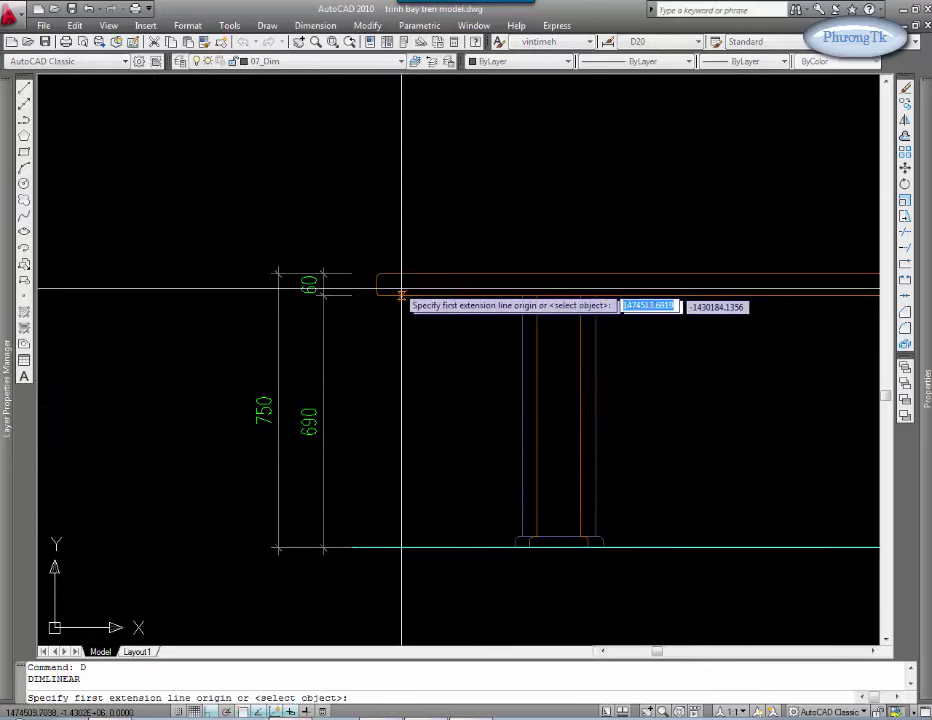
left_click(401, 293)
scroll(401, 350, "down", 4)
scroll(553, 378, "up", 2)
scroll(521, 297, "up", 1)
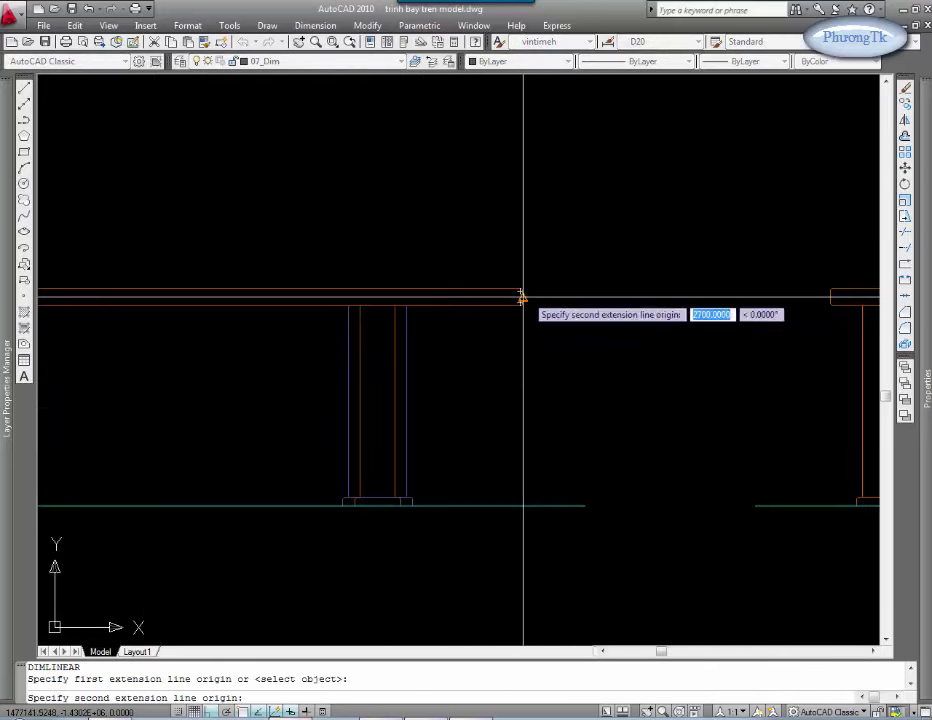
left_click(521, 297)
left_click(535, 222)
Step: Add the 60 thickness and continued 690 height dimensions on the desk's right side
key("Return")
scroll(503, 275, "up", 1)
left_click(503, 277)
left_click(501, 302)
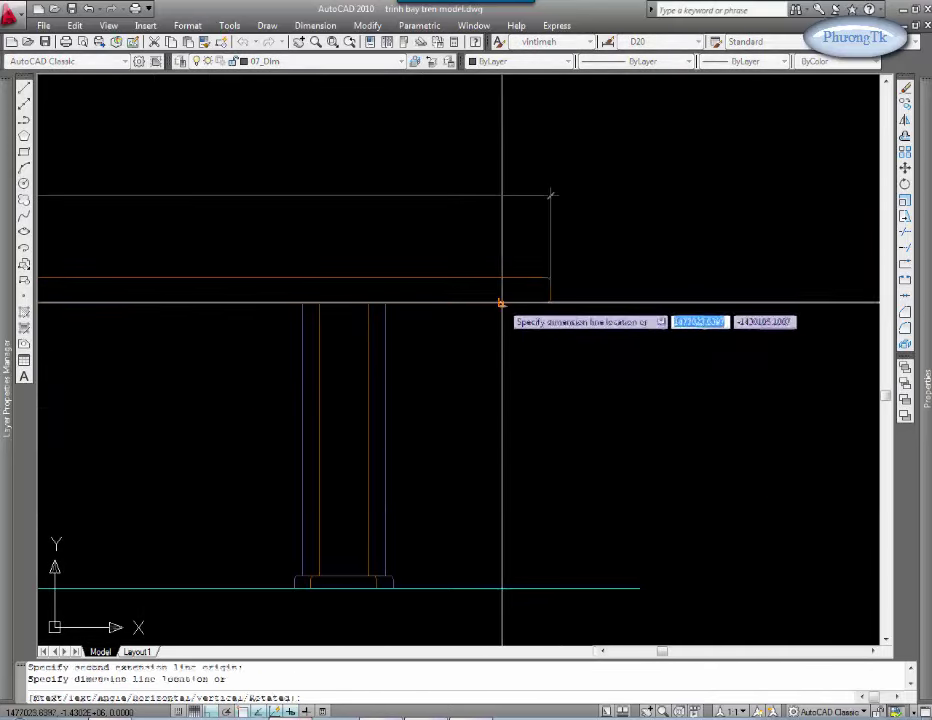
left_click(618, 310)
type("D")
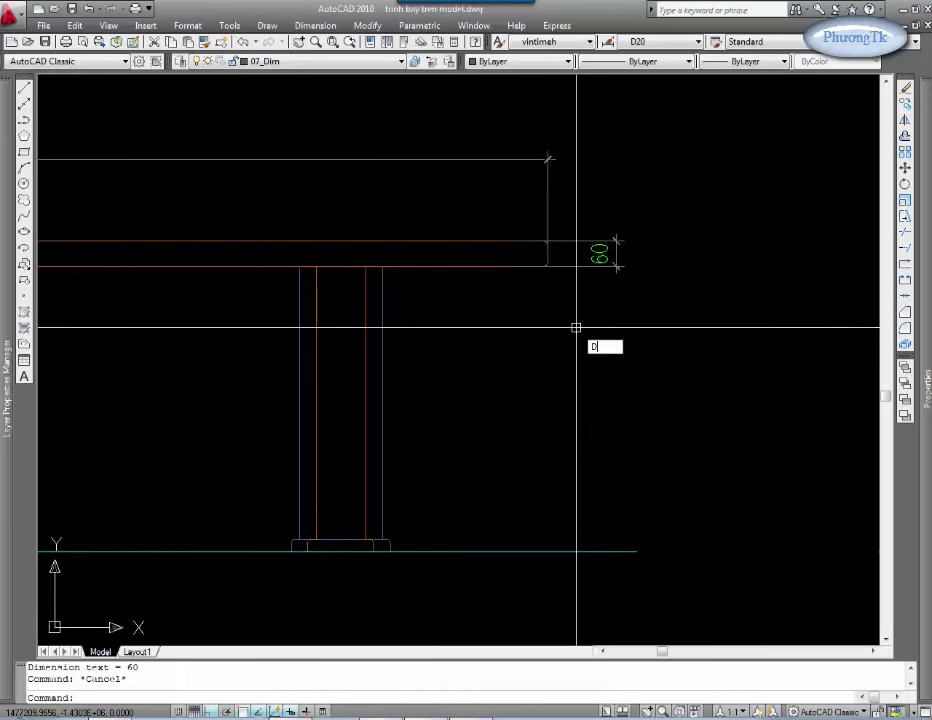
type("co")
key("Return")
key("Return")
left_click(562, 266)
left_click(550, 549)
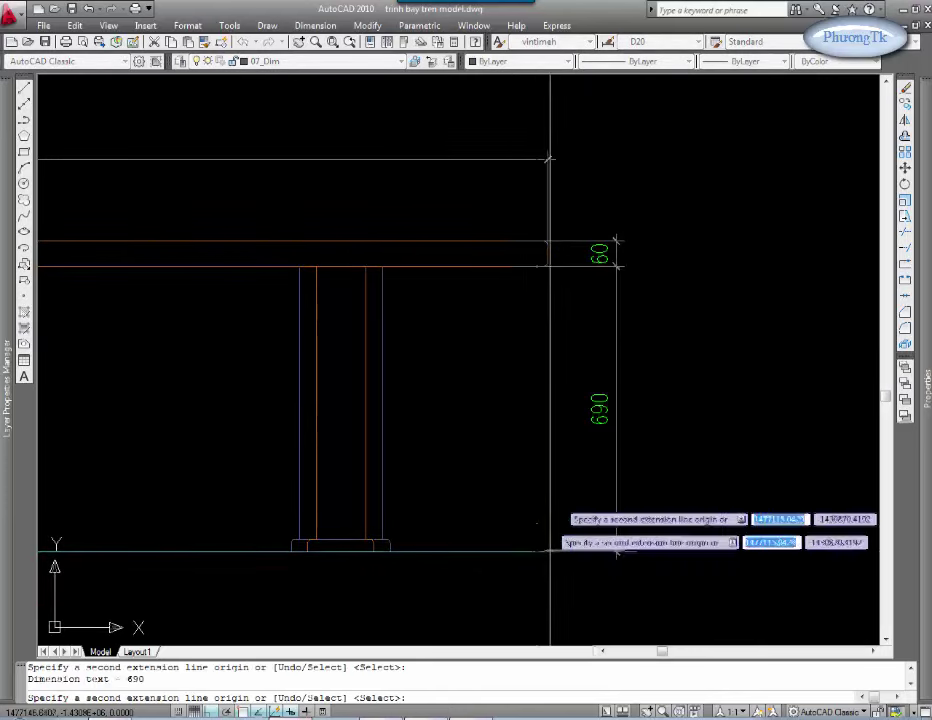
key("Escape")
left_click_drag(664, 260, 547, 347)
Step: Place the first 400 base dimension from the top's left end to the left leg
key("Return")
key("Escape")
scroll(541, 345, "down", 3)
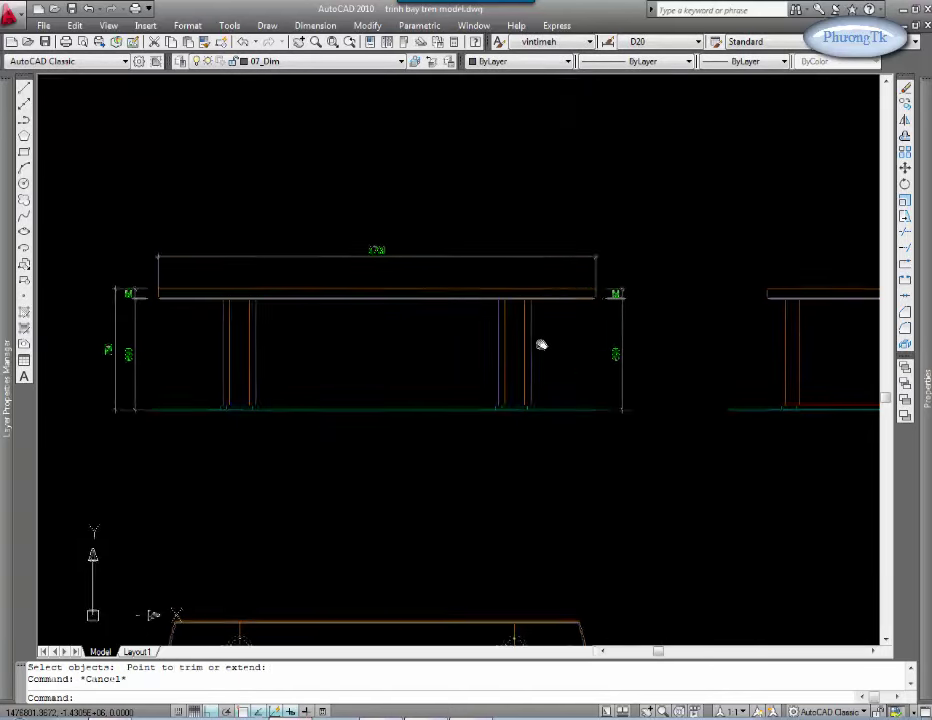
type("dli")
key("Return")
scroll(240, 347, "up", 3)
left_click(112, 269)
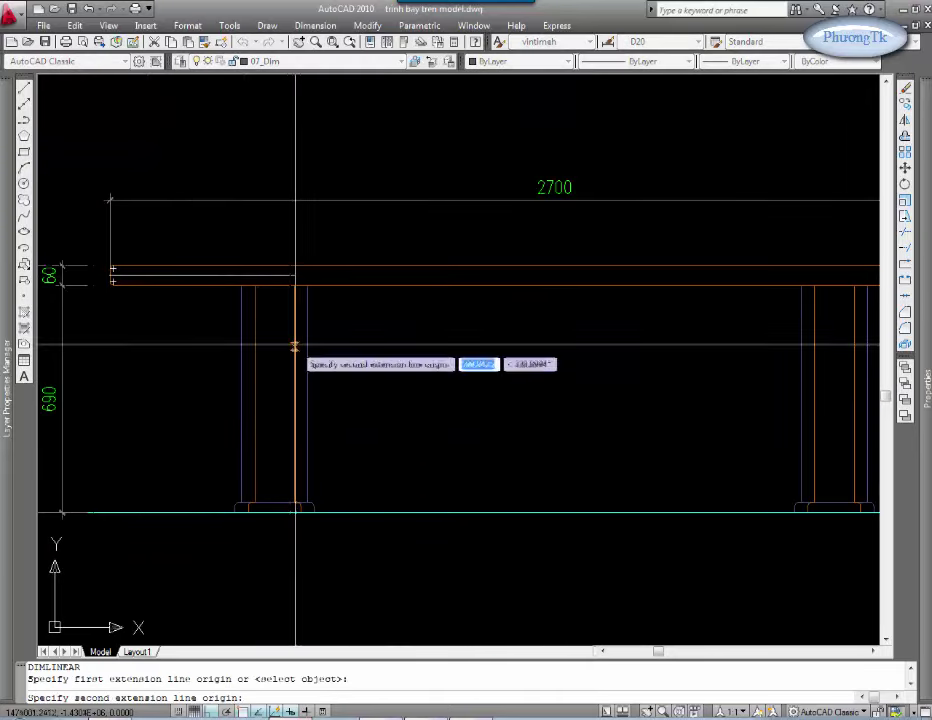
left_click(243, 345)
middle_click_drag(312, 479, 371, 345)
left_click(292, 444)
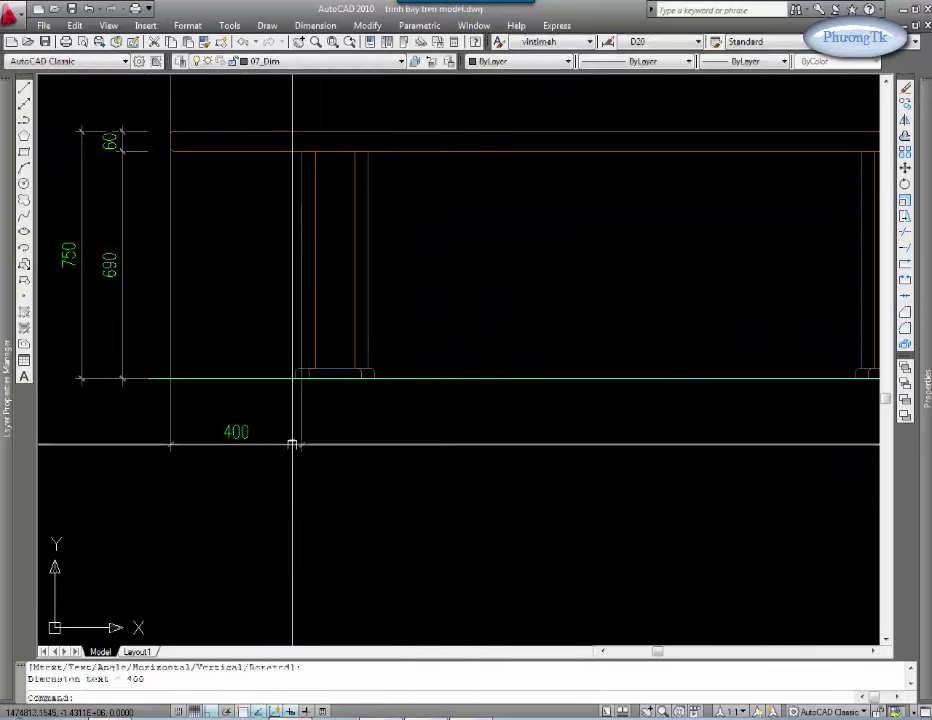
Step: Continue the base chain with 40, 120, 40, 1500, 40, 120, 40 and 400 segments
type("dc")
key("Return")
left_click(304, 378)
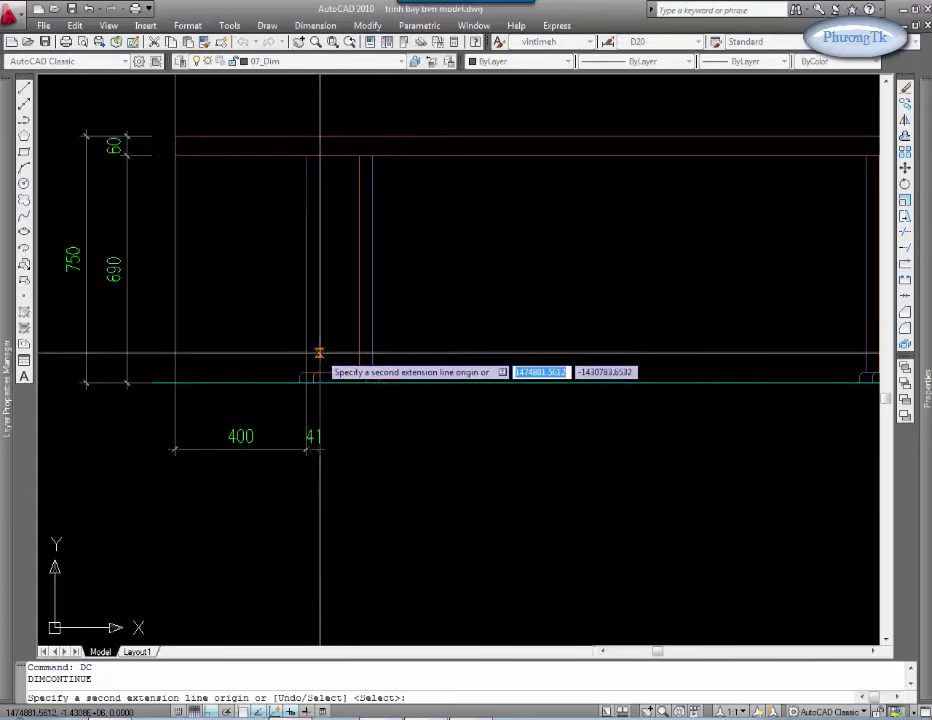
left_click(320, 353)
left_click(361, 372)
left_click(373, 374)
scroll(373, 374, "down", 3)
scroll(520, 386, "up", 3)
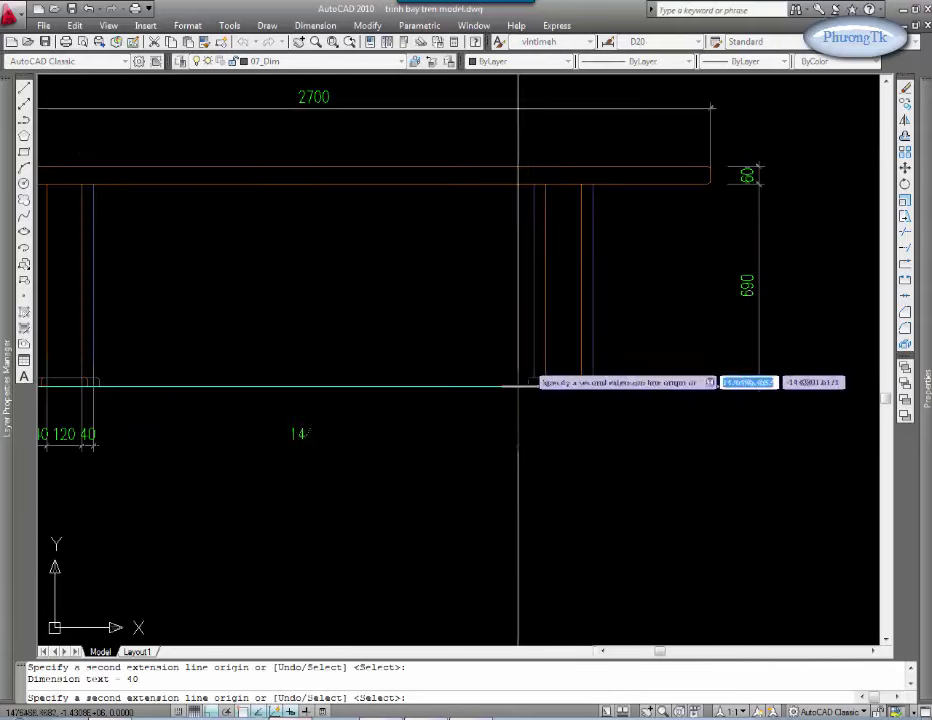
left_click(582, 349)
left_click(593, 352)
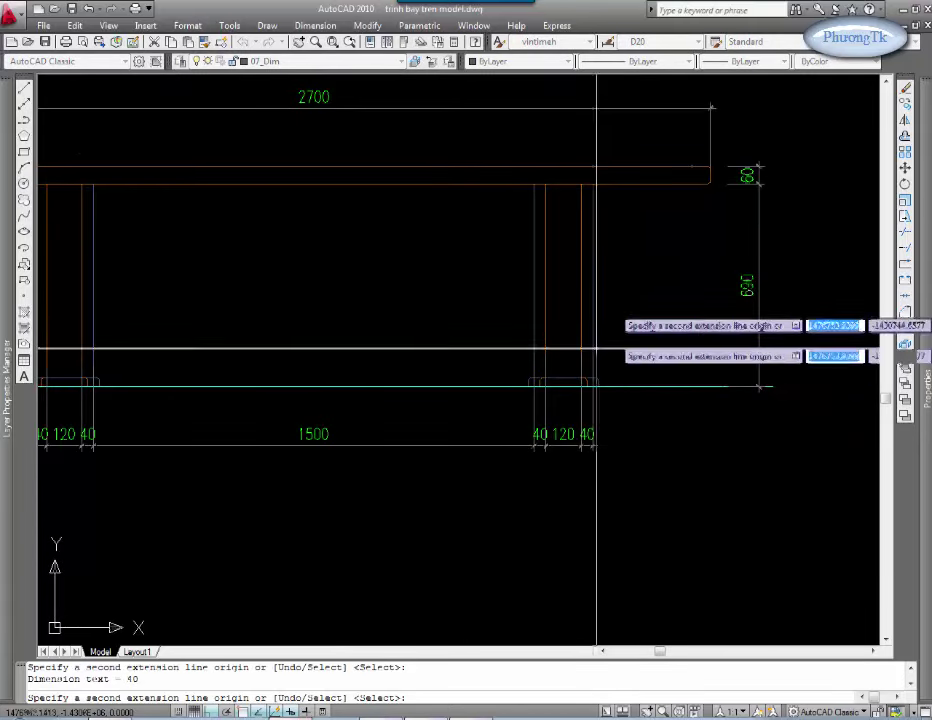
left_click(710, 170)
key("Escape")
Step: Trim the extension lines of the base chain and 2700 dimension back to the desk using CD
scroll(692, 250, "down", 3)
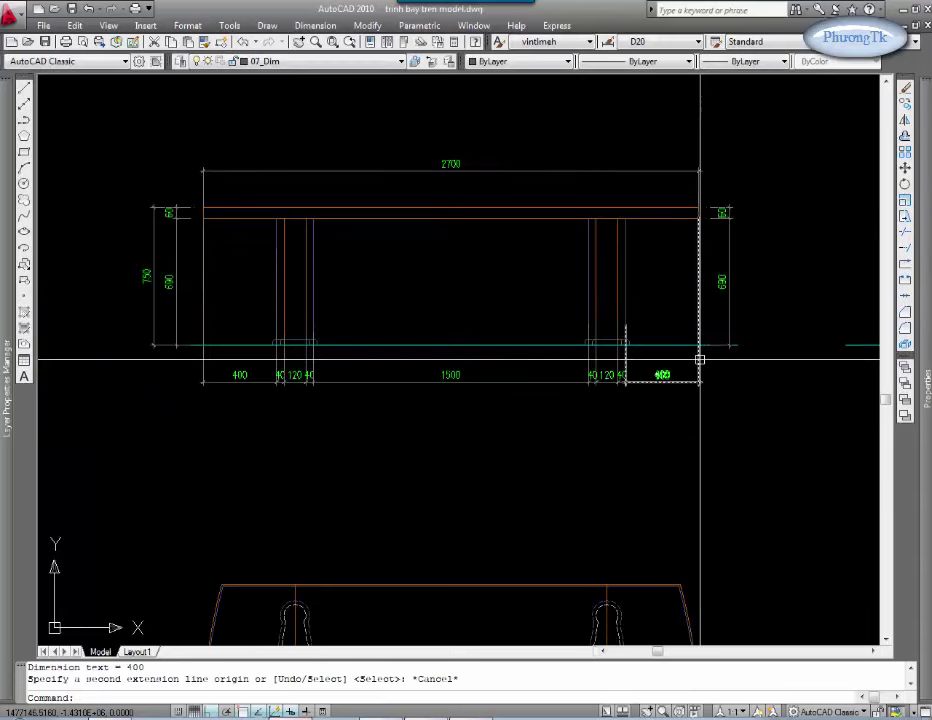
type("cd")
left_click_drag(718, 374, 366, 439)
key("Return")
scroll(343, 364, "up", 3)
key("Escape")
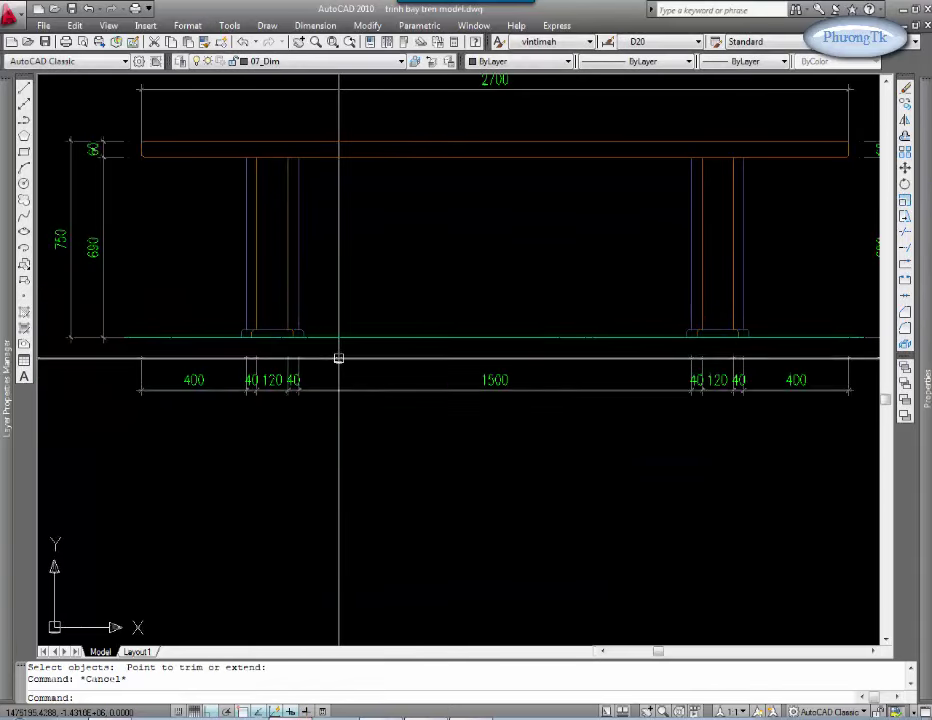
scroll(360, 340, "down", 3)
type("cd")
left_click(490, 220)
left_click(450, 242)
key("Return")
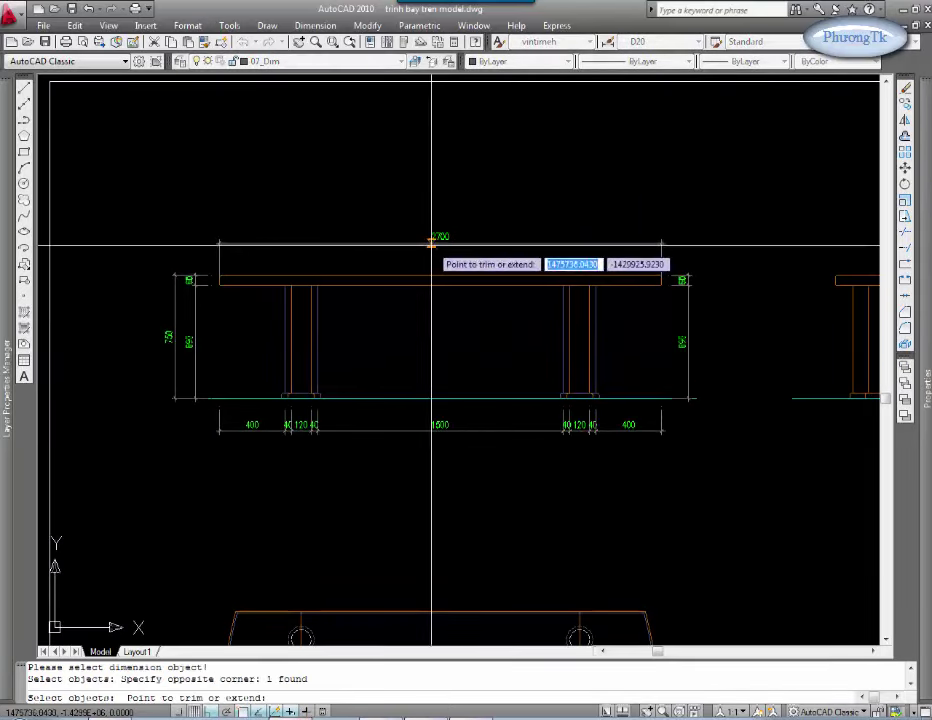
left_click(424, 275)
key("Escape")
key("Escape")
Step: Add another horizontal linear dimension along the desk's length below the top
scroll(402, 355, "down", 3)
scroll(402, 355, "down", 2)
type("d")
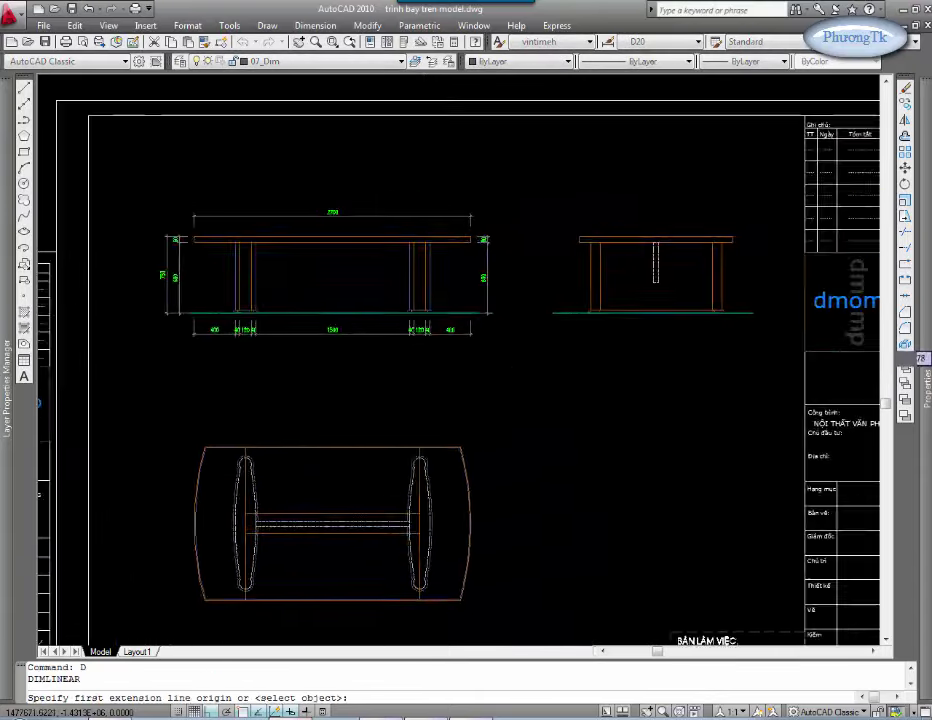
key("Escape")
scroll(366, 343, "up", 4)
type("d")
left_click(112, 304)
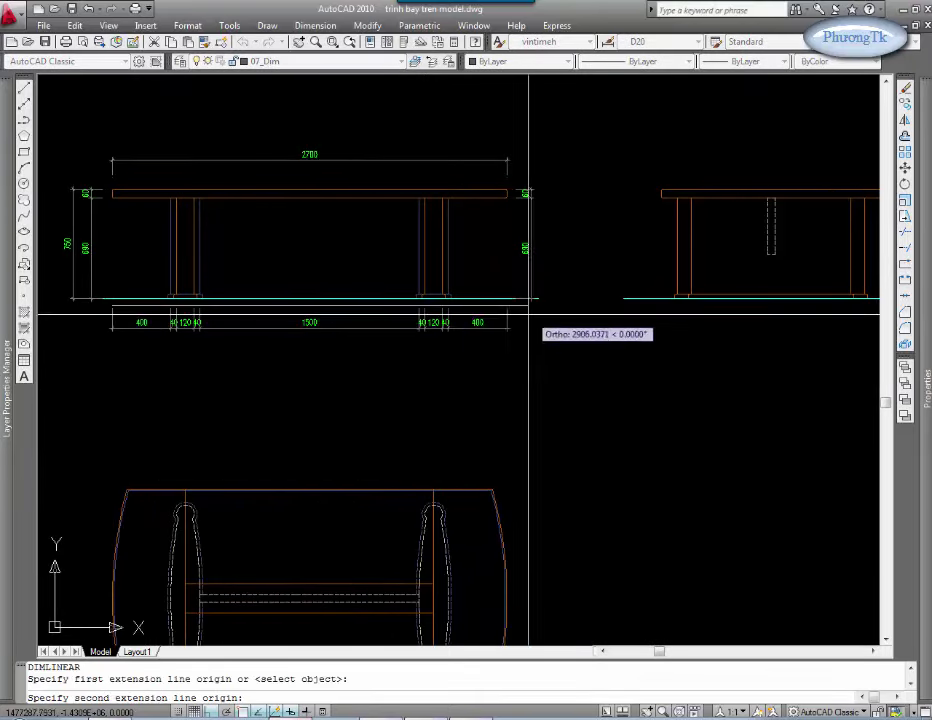
left_click(509, 300)
left_click(510, 350)
middle_click_drag(433, 364, 492, 358)
scroll(492, 358, "down", 3)
scroll(500, 360, "up", 3)
type("d")
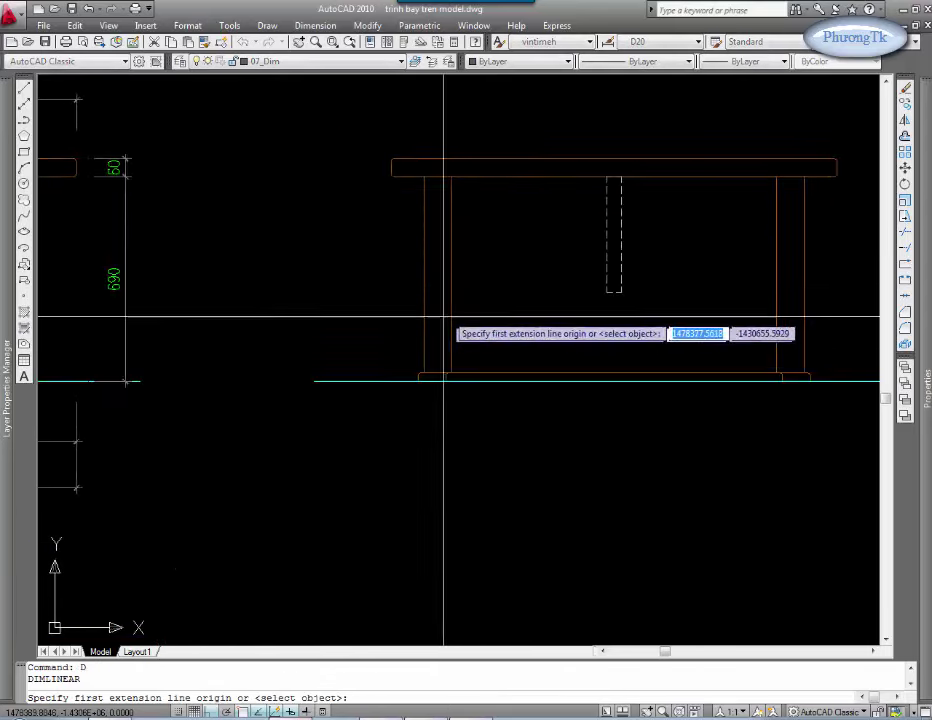
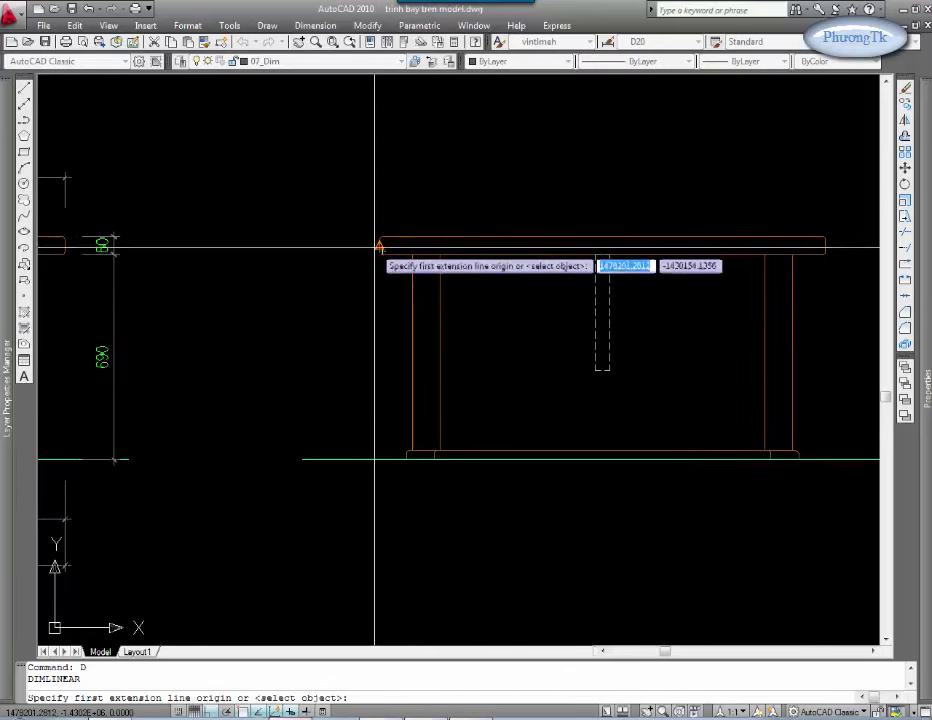
left_click(378, 244)
left_click(411, 262)
mouse_move(404, 520)
middle_mouse_down()
mouse_move(490, 470)
mouse_move(435, 410)
middle_mouse_up()
left_click(470, 450)
key("Escape")
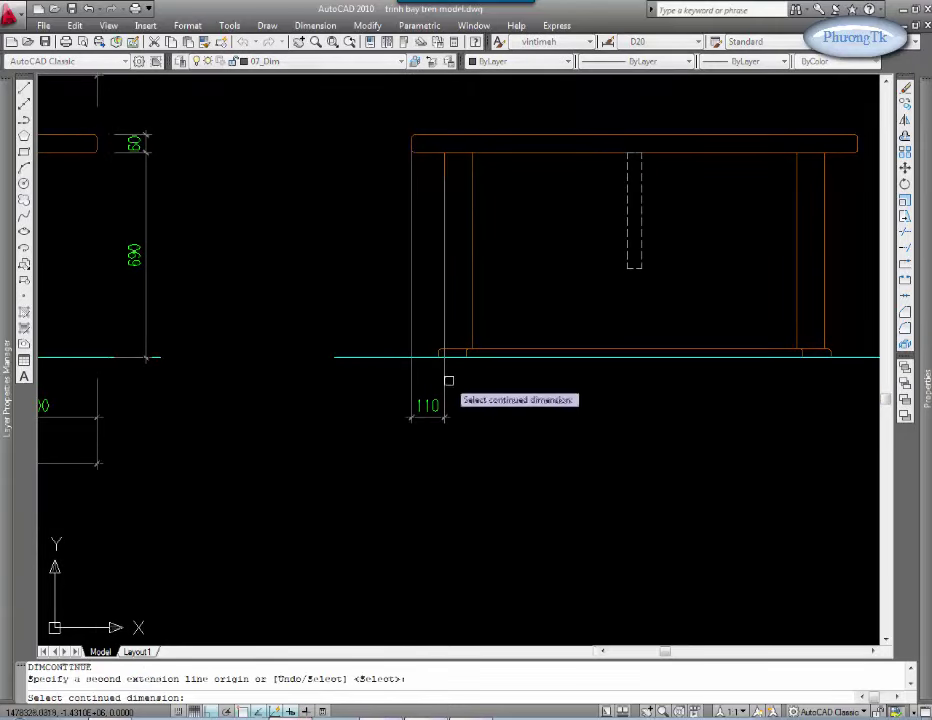
left_click(444, 384)
left_click(472, 355)
middle_click_drag(624, 378, 492, 388)
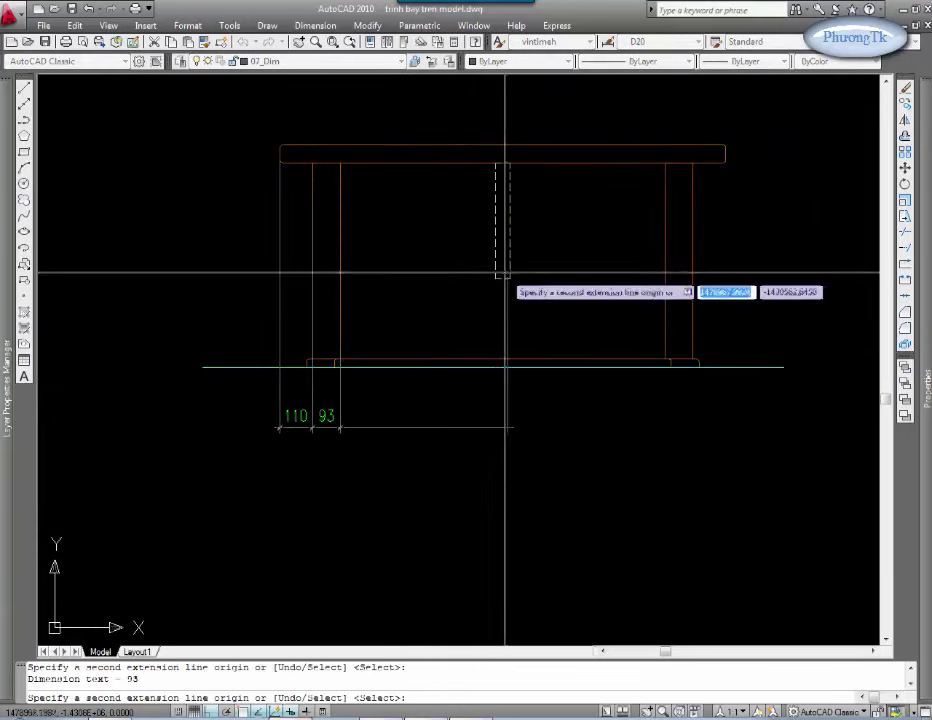
left_click(495, 268)
left_click(510, 275)
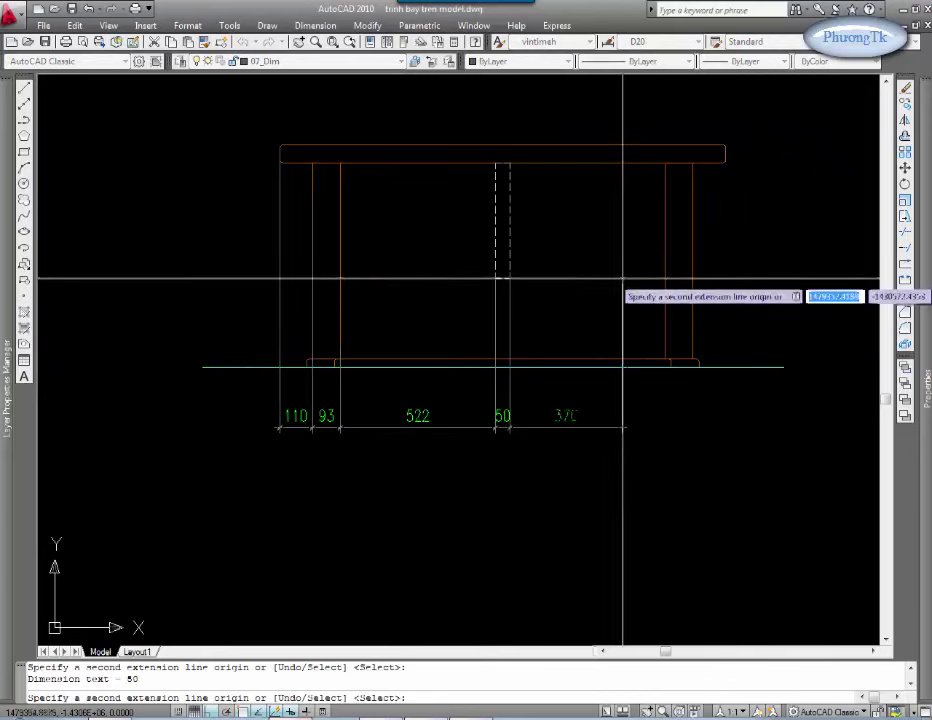
left_click(691, 269)
left_click(724, 150)
key("Escape")
Step: Add the overall 1500 width dimension beneath the chain
type("d")
key("Return")
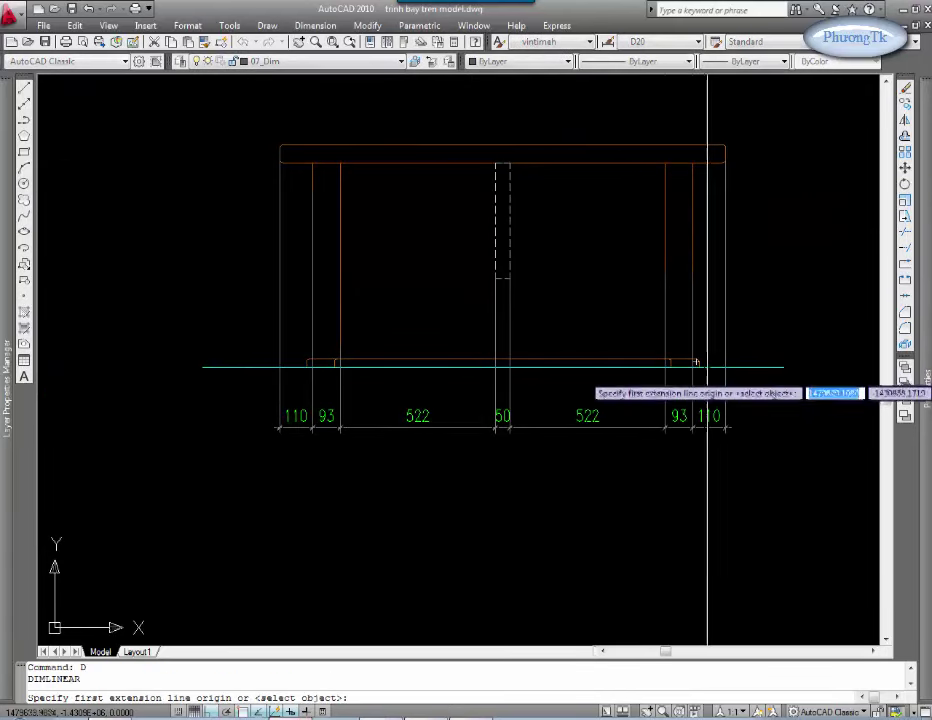
left_click(726, 428)
left_click(278, 428)
scroll(278, 428, "down", 2)
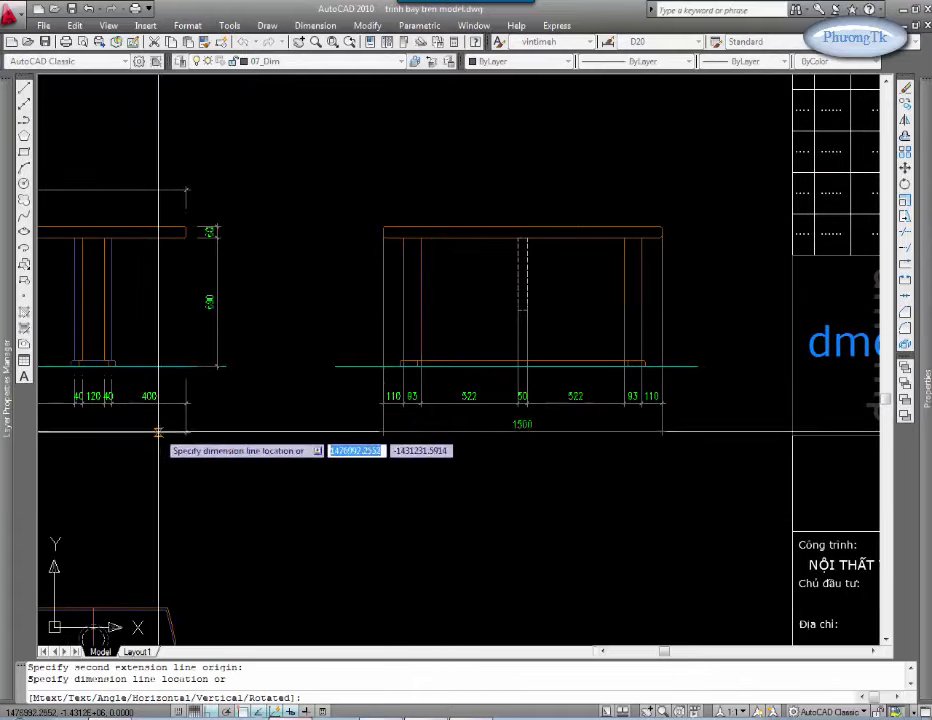
left_click(158, 432)
key("Escape")
Step: Trim the bottom dimensions' extension lines to a common point
left_click(699, 416)
left_click(285, 387)
key("Return")
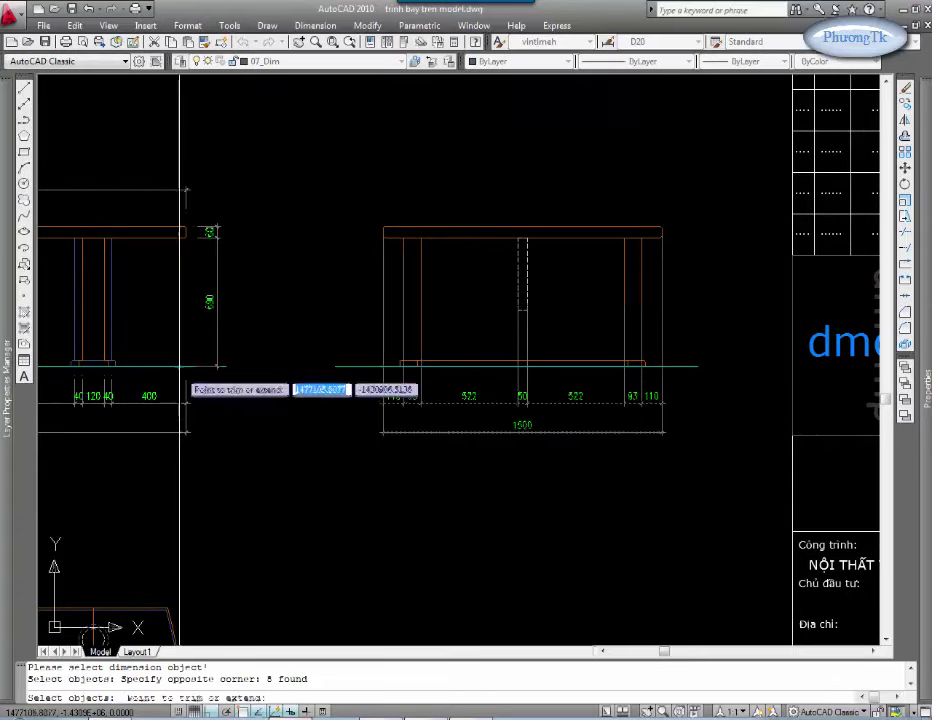
left_click(250, 372)
Step: Dimension the 30 base height on the table's left side
type("li")
key("Return")
scroll(430, 360, "up", 1)
left_click(430, 360)
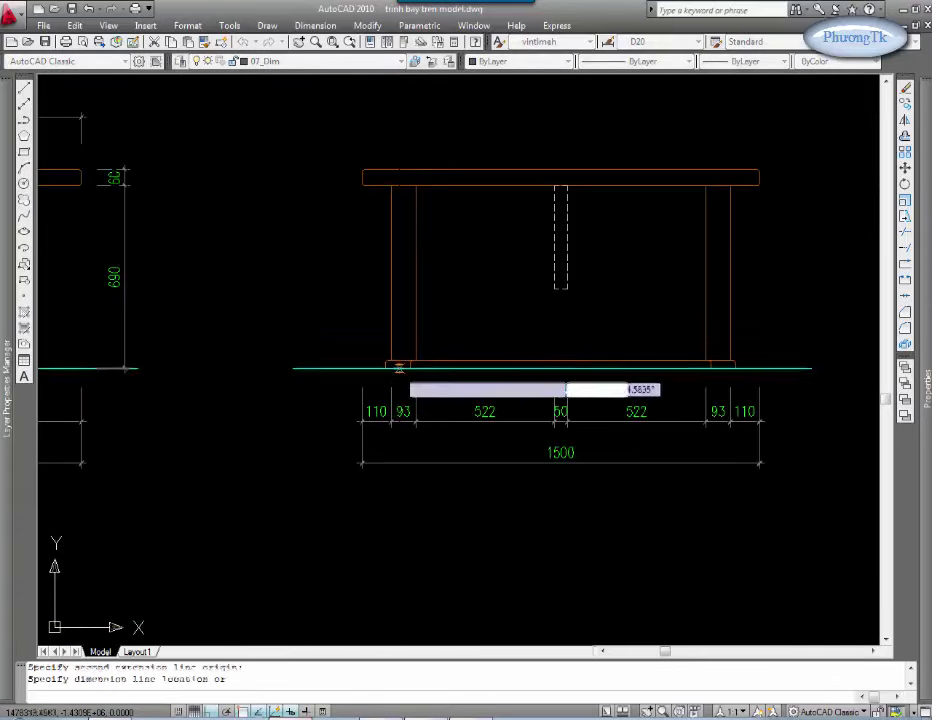
key("Escape")
key("Return")
left_click(430, 368)
left_click(283, 320)
mouse_move(283, 320)
middle_mouse_down()
mouse_move(315, 391)
mouse_move(308, 418)
middle_mouse_up()
left_click(300, 418)
type("d")
left_click(340, 460)
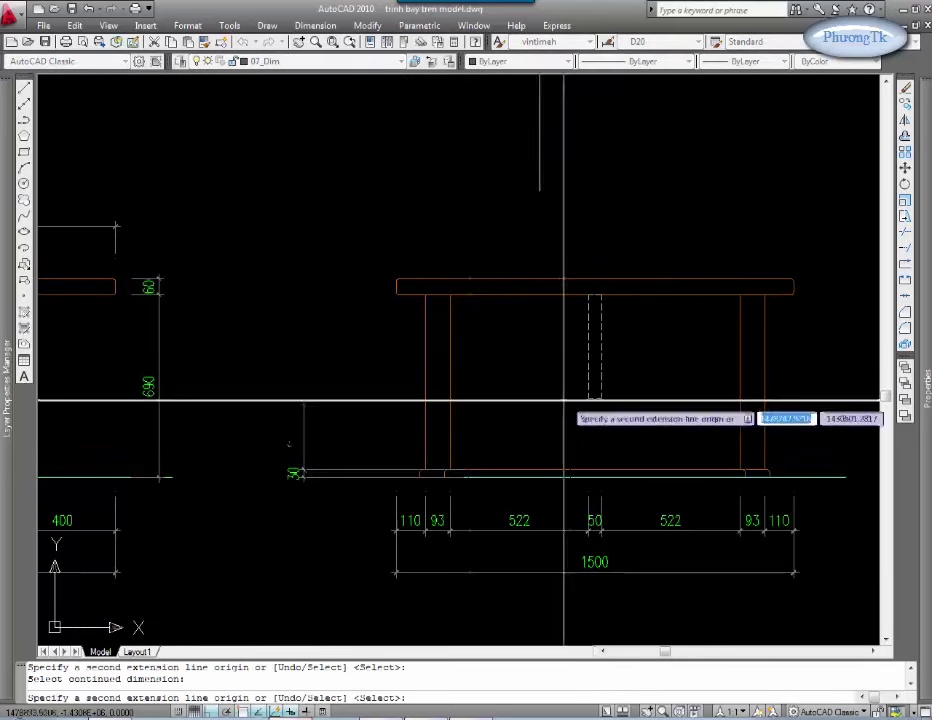
left_click(589, 294)
key("Escape")
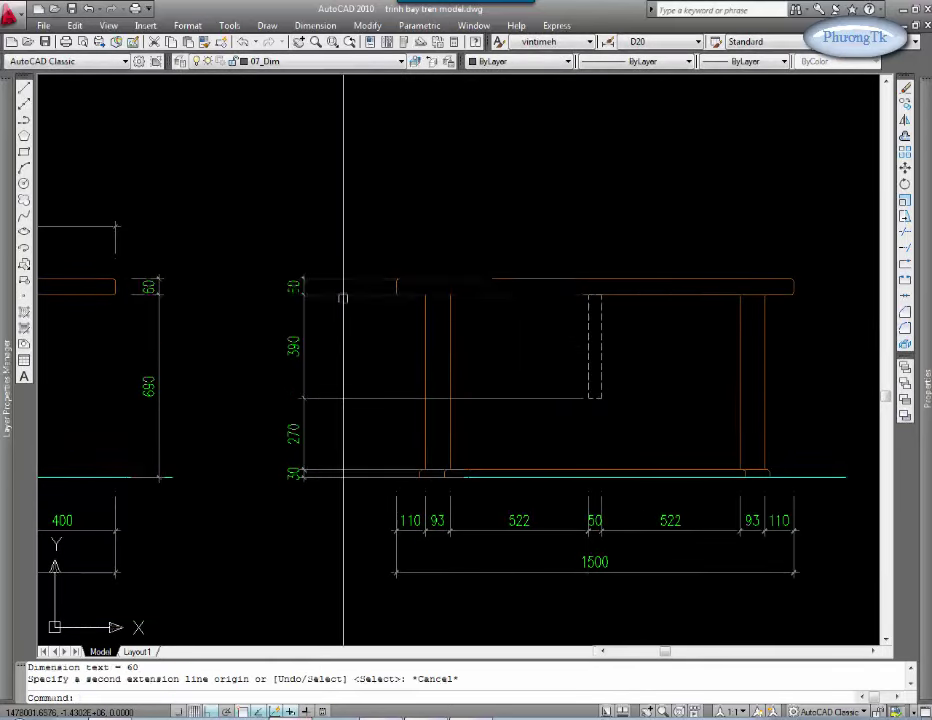
Step: Add the overall 750 height at left and trim its extension lines
type("d")
key("Return")
left_click(344, 280)
left_click(330, 478)
left_click(266, 378)
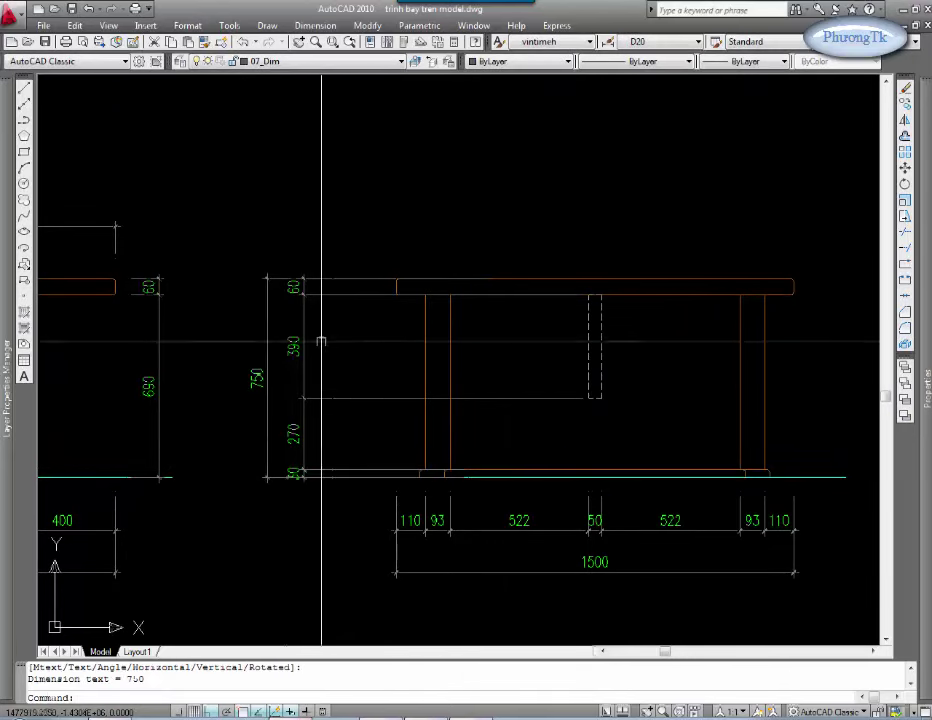
left_click(343, 373)
key("Return")
left_click(364, 333)
Step: Dimension the 1500 tabletop width above the front view
type("d")
key("Return")
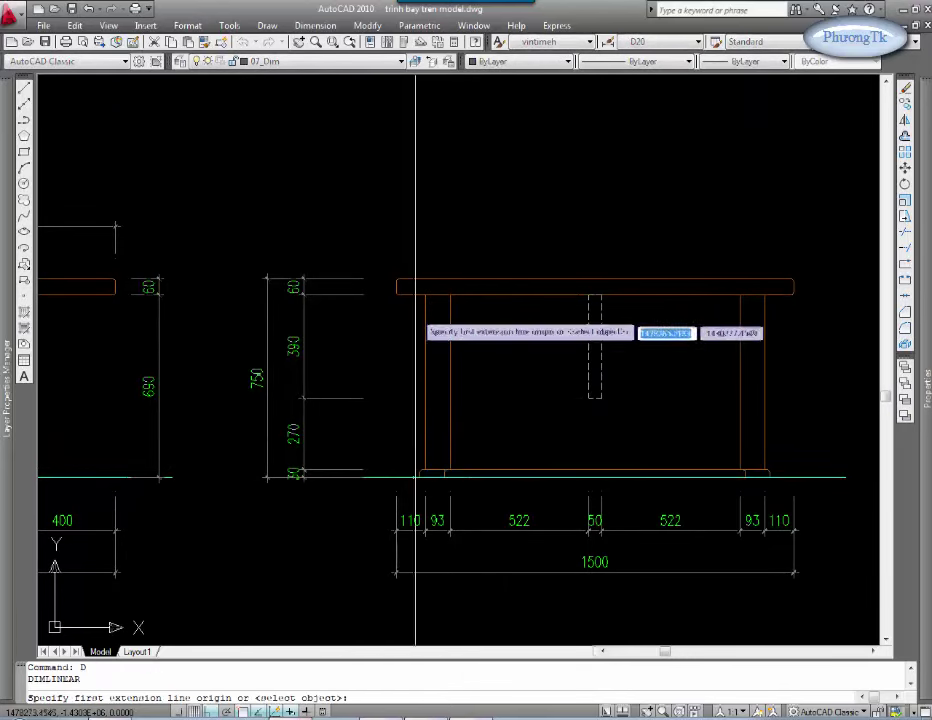
left_click(396, 284)
left_click(793, 287)
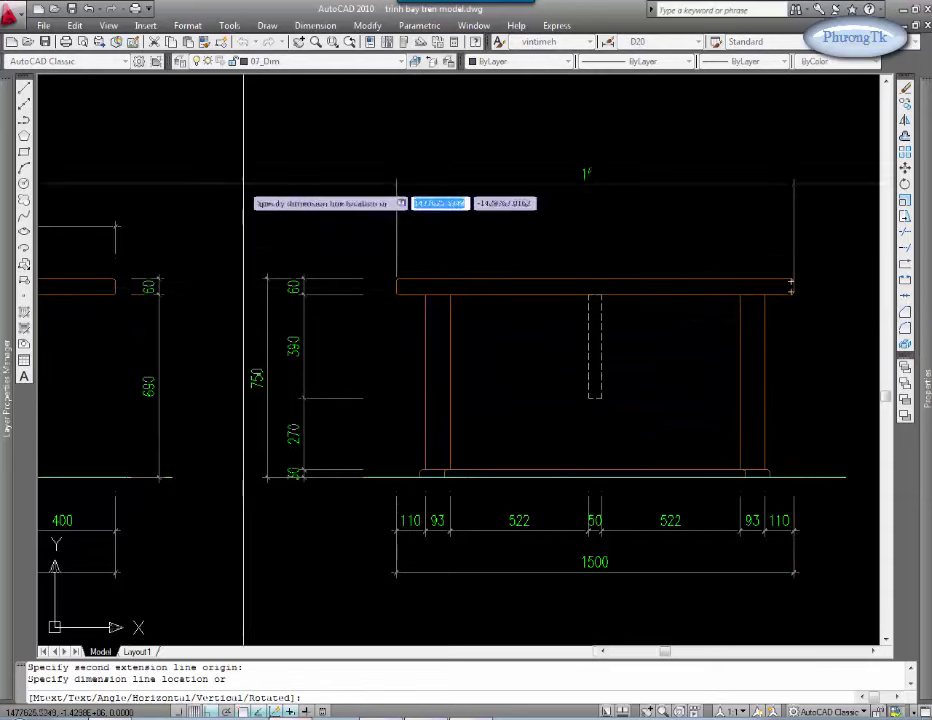
left_click(300, 226)
left_click(463, 197)
key("Return")
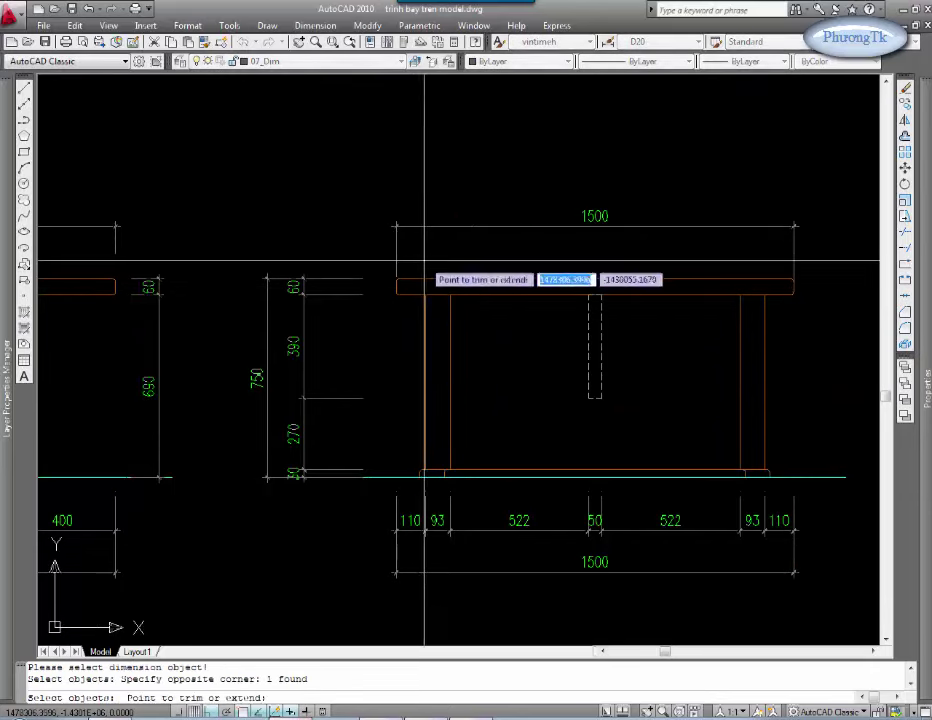
key("Escape")
Step: Add a 750 height dimension on the table's right side
type("Command")
key("Return")
middle_click_drag(773, 316, 493, 297)
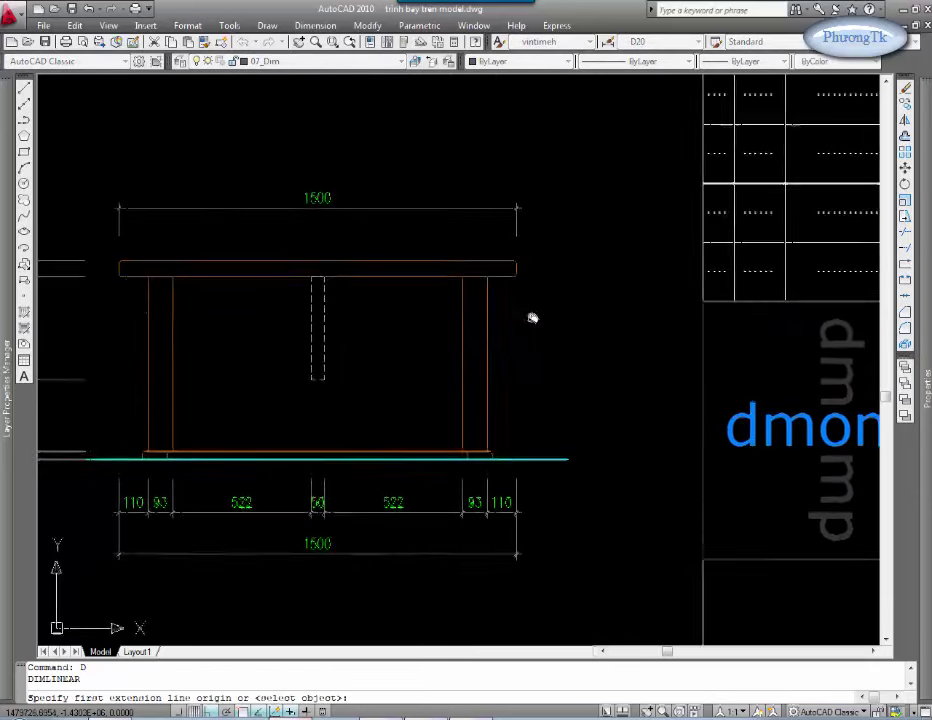
left_click(514, 264)
left_click(514, 458)
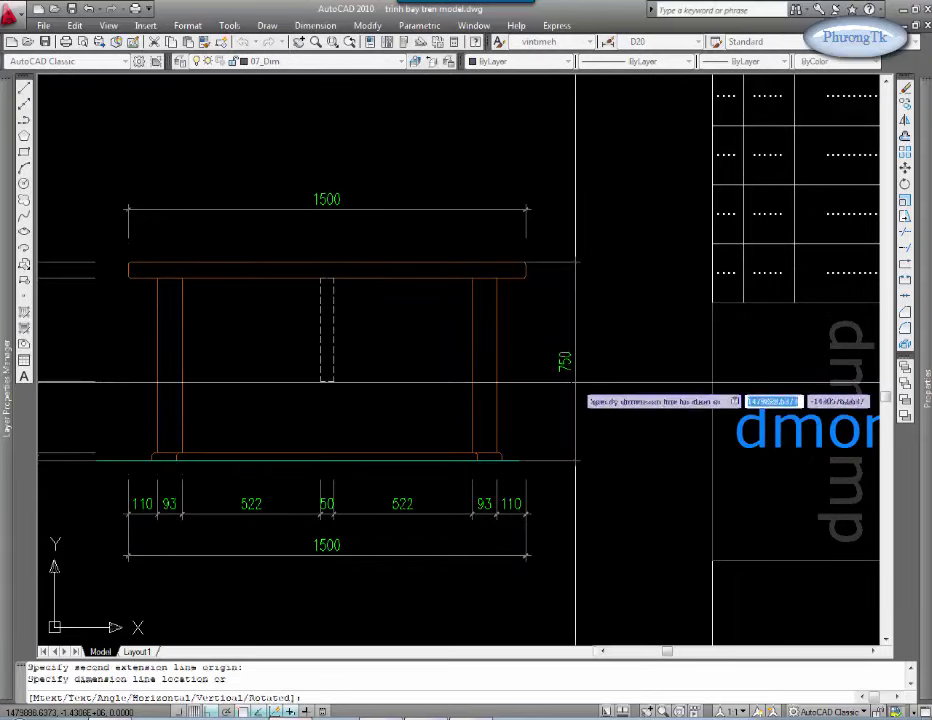
left_click(572, 400)
middle_click_drag(431, 395, 455, 367)
scroll(447, 431, "down", 3)
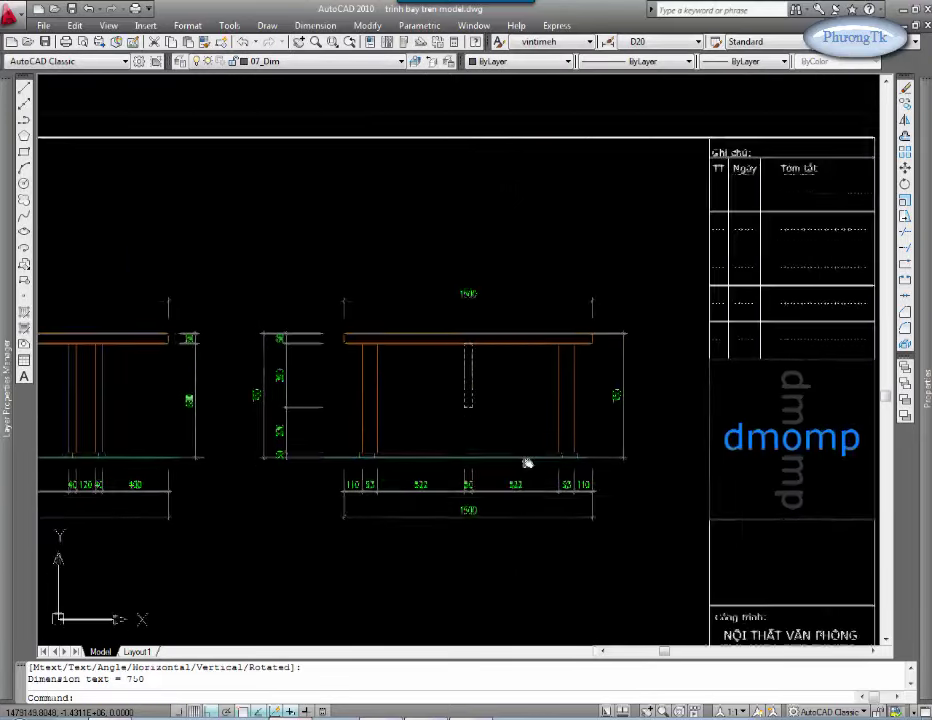
Step: Start stretching the left dimensions with a crossing window, then cancel the stretch
middle_click_drag(526, 464, 445, 285)
type("s")
key("Return")
left_click(436, 212)
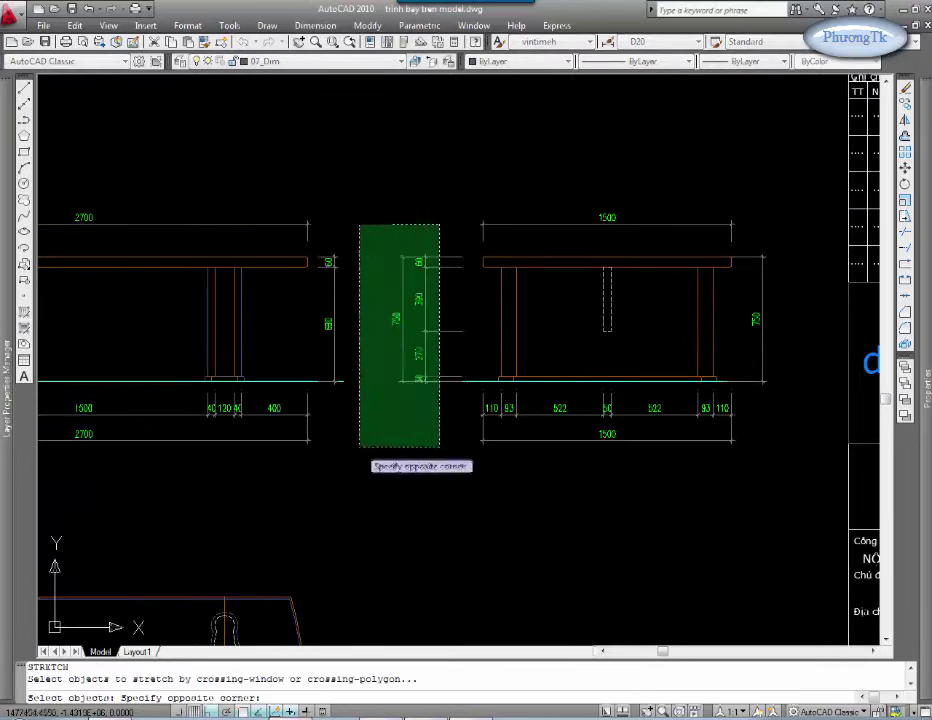
left_click(344, 472)
key("Return")
left_click(386, 441)
key("Escape")
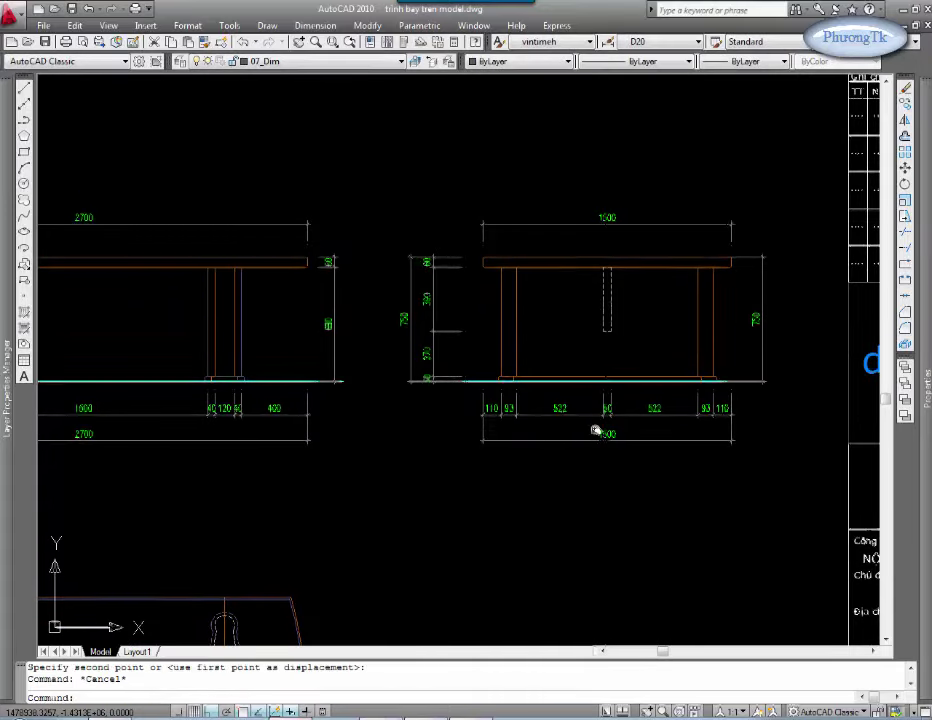
Step: Begin a linear dimension across the plan view's width, then cancel it
scroll(396, 441, "down", 3)
mouse_move(396, 441)
middle_mouse_down()
mouse_move(425, 407)
mouse_move(429, 354)
middle_mouse_up()
scroll(429, 354, "up", 3)
type("dli")
key("Return")
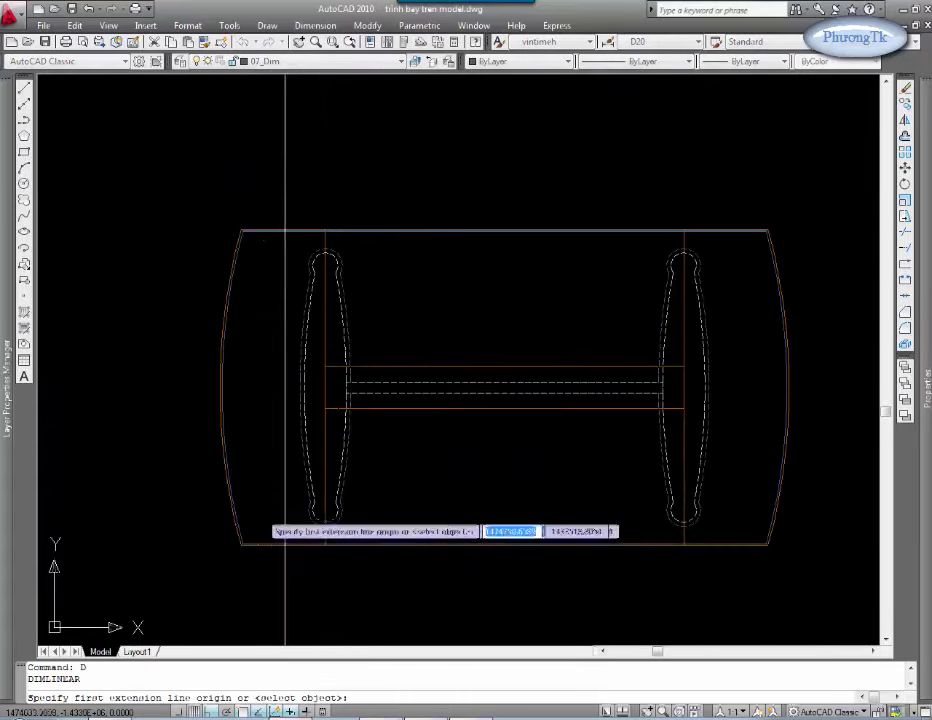
left_click(222, 402)
scroll(743, 368, "up", 1)
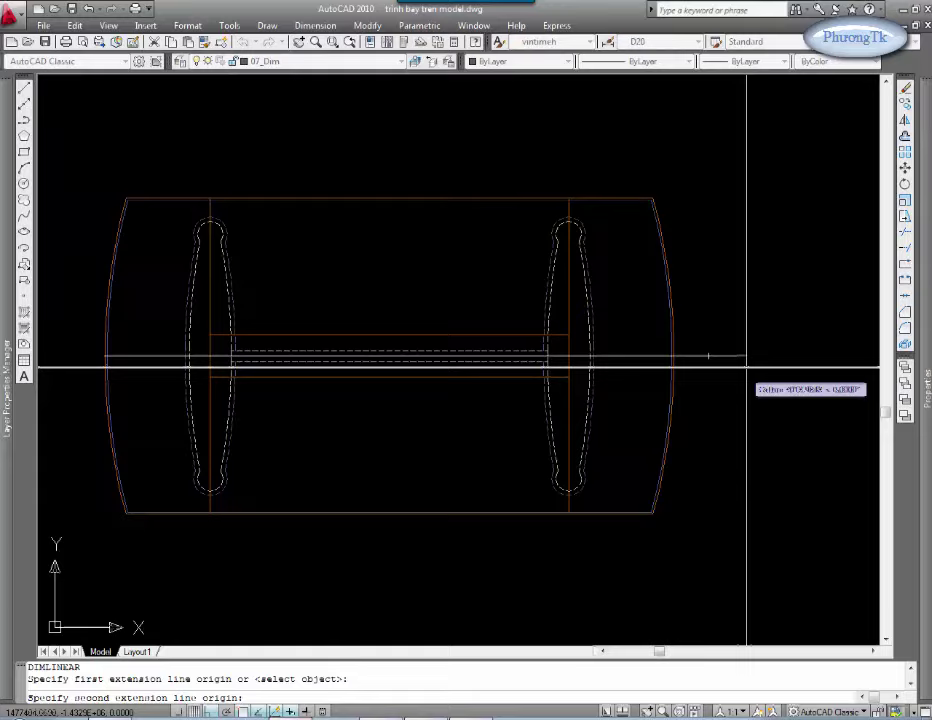
left_click(674, 358)
scroll(676, 422, "down", 1)
scroll(645, 466, "down", 3)
key("Escape")
scroll(668, 272, "down", 3)
scroll(662, 354, "up", 3)
Step: Copy the side view's width chain and 2700 overall beneath the plan view
type("co")
key("Return")
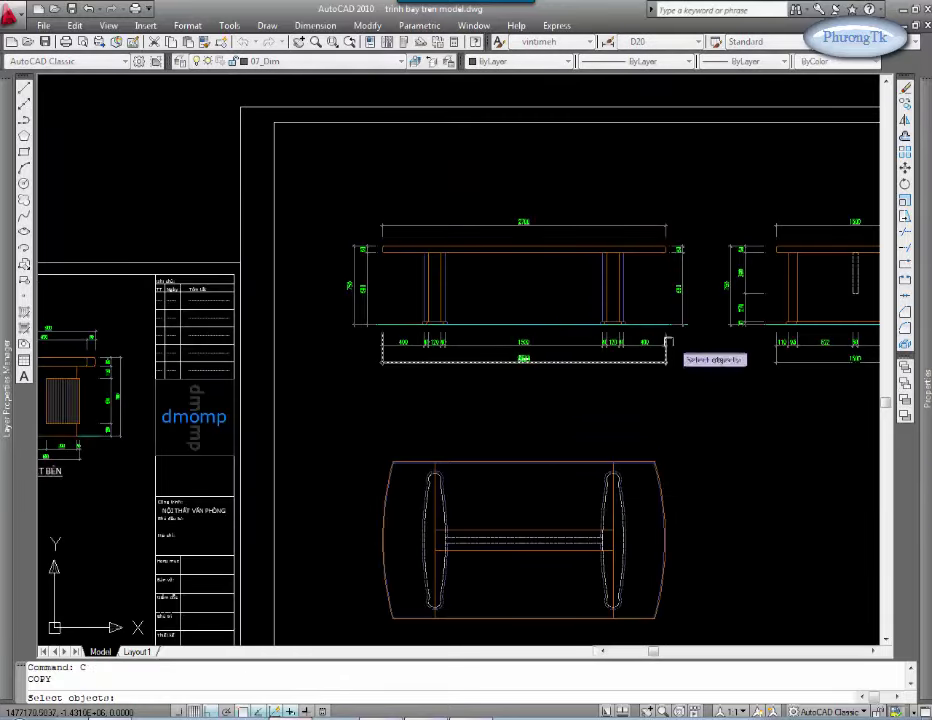
left_click_drag(666, 333, 349, 395)
key("Return")
left_click(645, 400)
middle_click_drag(645, 640, 651, 520)
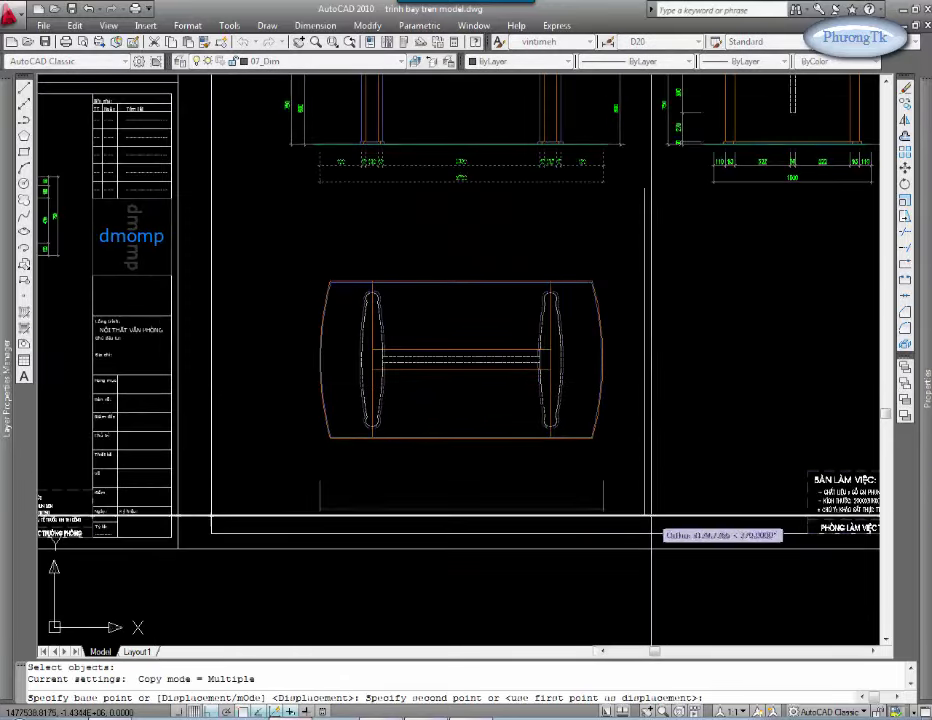
key("Escape")
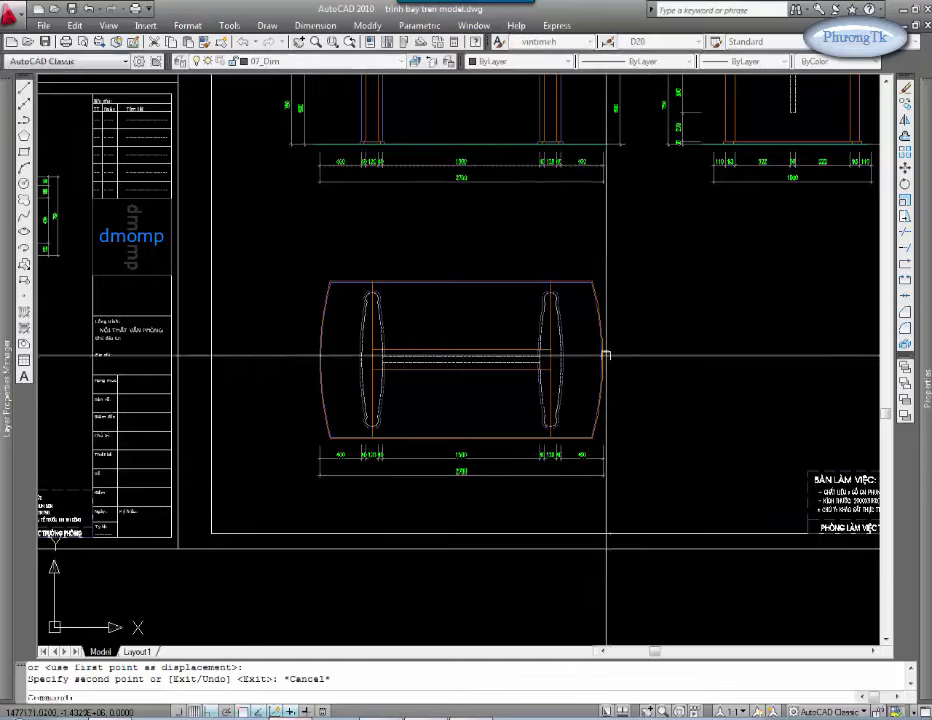
Step: Dimension the top 110 from the plan's edge to the leg's rounded end
type("d")
key("Return")
scroll(519, 383, "up", 2)
scroll(445, 483, "down", 2)
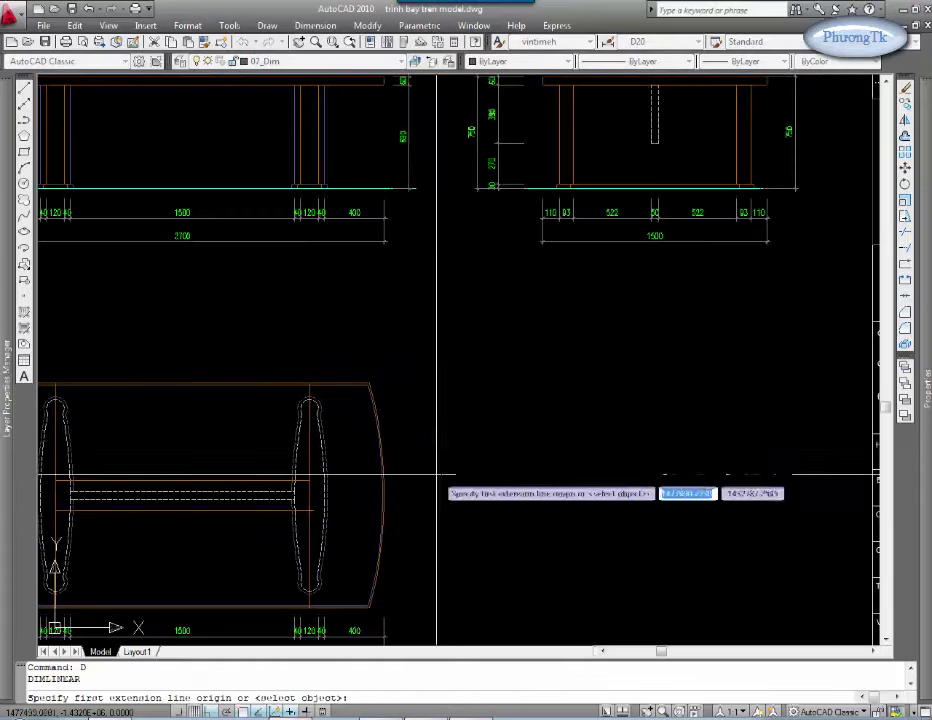
scroll(474, 405, "down", 2)
scroll(555, 485, "up", 2)
scroll(430, 331, "up", 4)
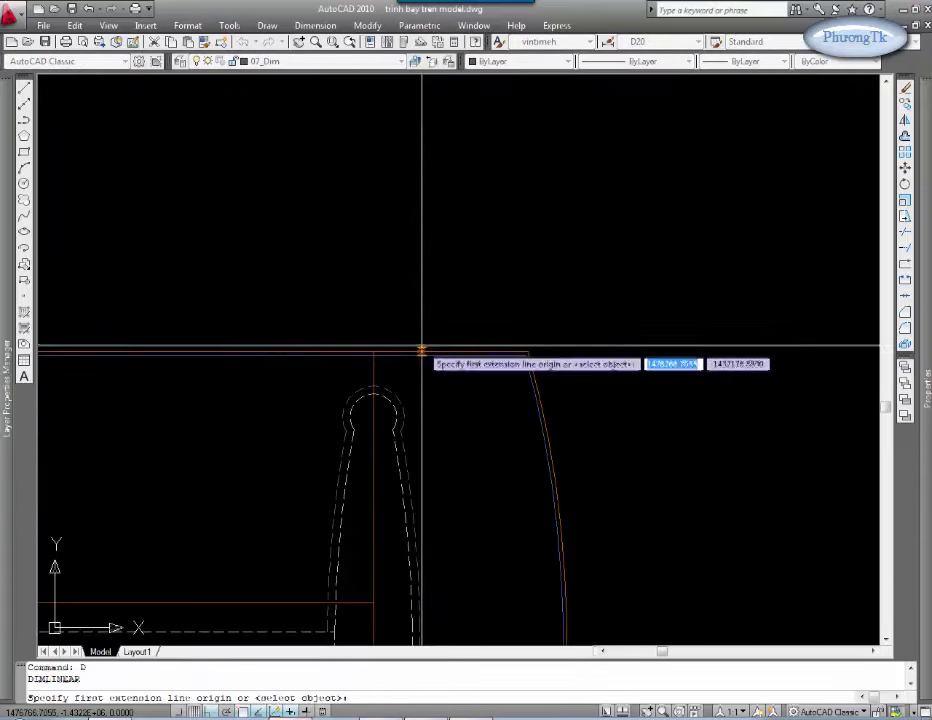
left_click(373, 352)
left_click(373, 390)
scroll(538, 353, "down", 2)
left_click(566, 348)
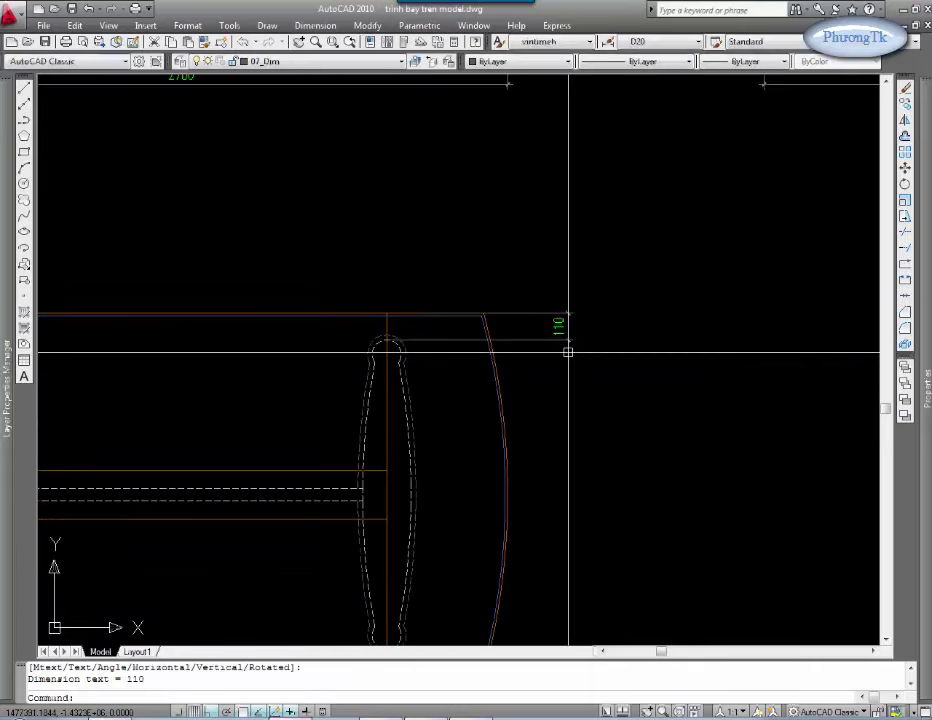
Step: Continue the chain with 1390 and the bottom 110
middle_click_drag(532, 410, 536, 338)
type("d")
left_click(575, 266)
scroll(391, 580, "up", 2)
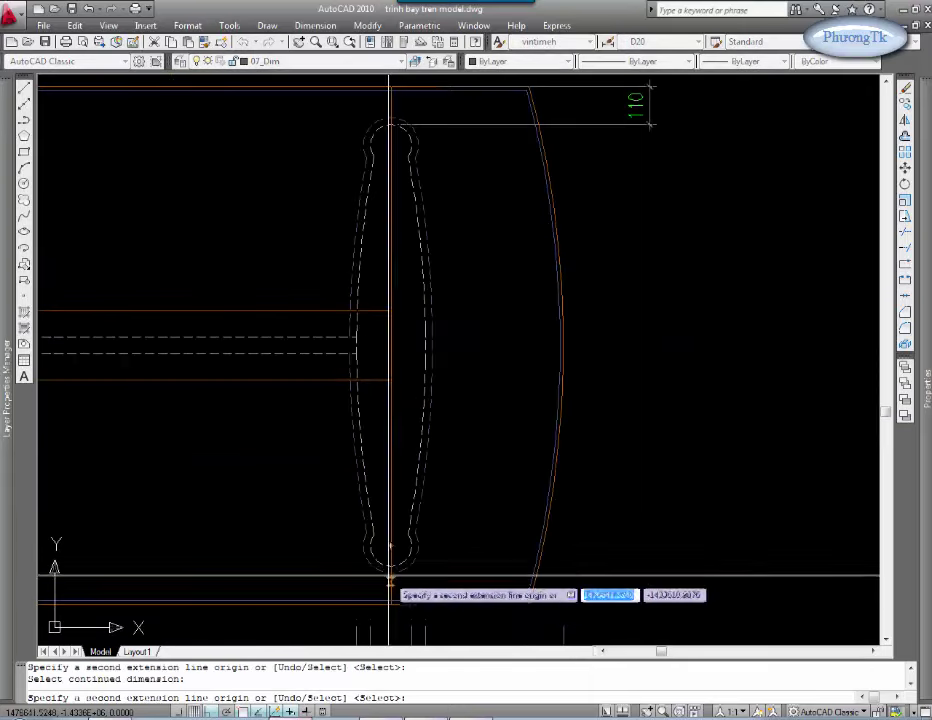
left_click(392, 567)
left_click(392, 603)
key("Escape")
scroll(549, 470, "down", 2)
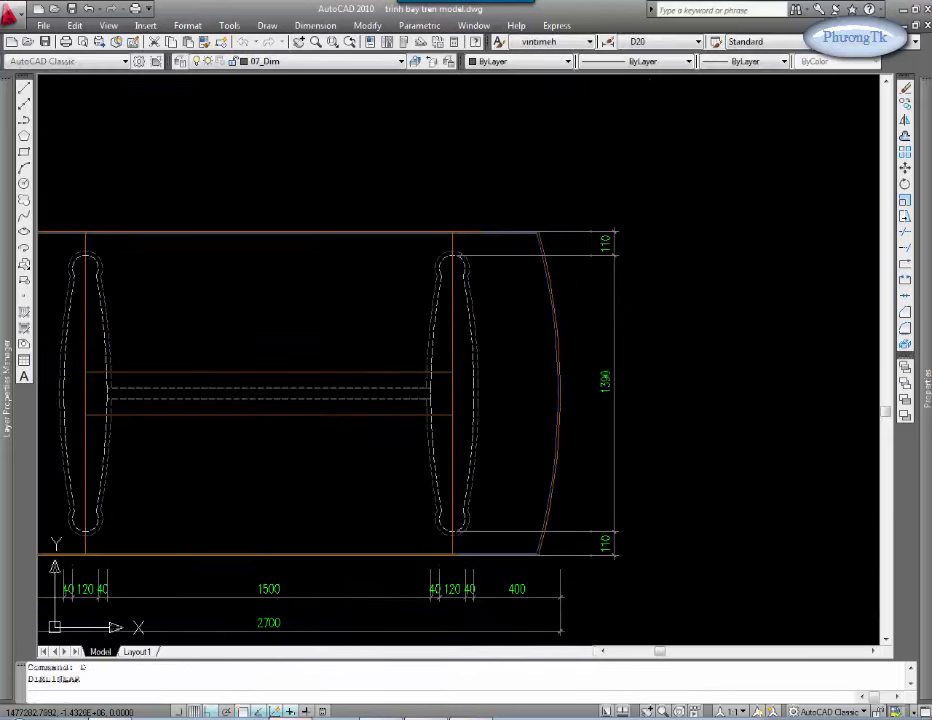
Step: Add the overall 1500 depth dimension on the plan's right side
type("d")
key("Return")
left_click(566, 232)
left_click(566, 555)
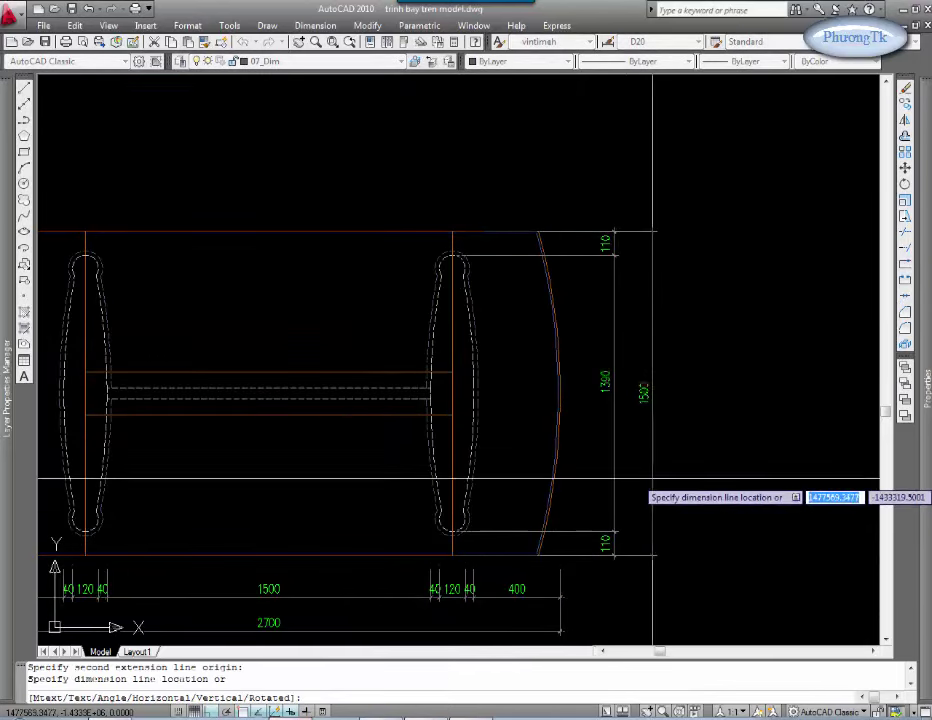
left_click(645, 466)
key("Escape")
type("CD")
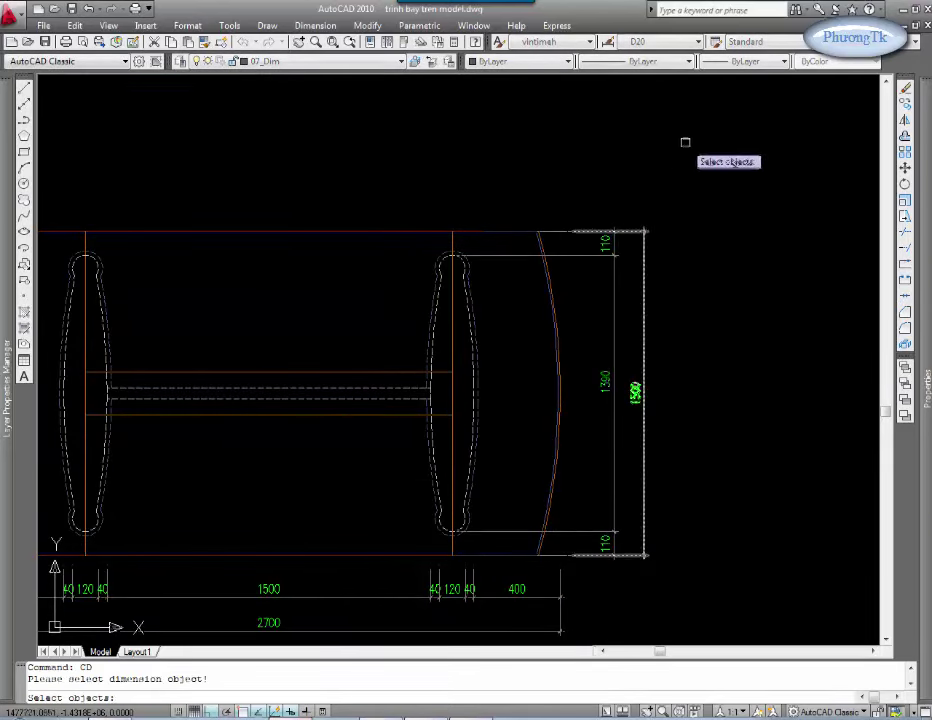
Step: Select the four right-side dimensions for trimming, then cancel
left_click(685, 142)
left_click(581, 570)
key("Escape")
scroll(587, 323, "down", 1)
Step: Dimension the first 650 span on the plan's left side
type("d")
key("Return")
scroll(251, 335, "up", 1)
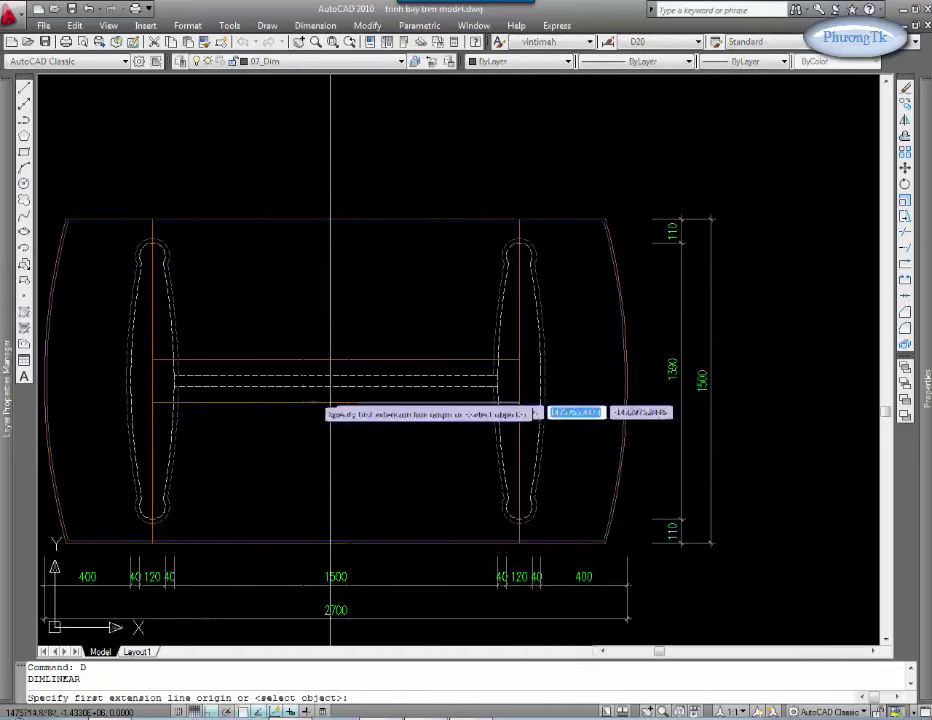
middle_click_drag(251, 335, 291, 448)
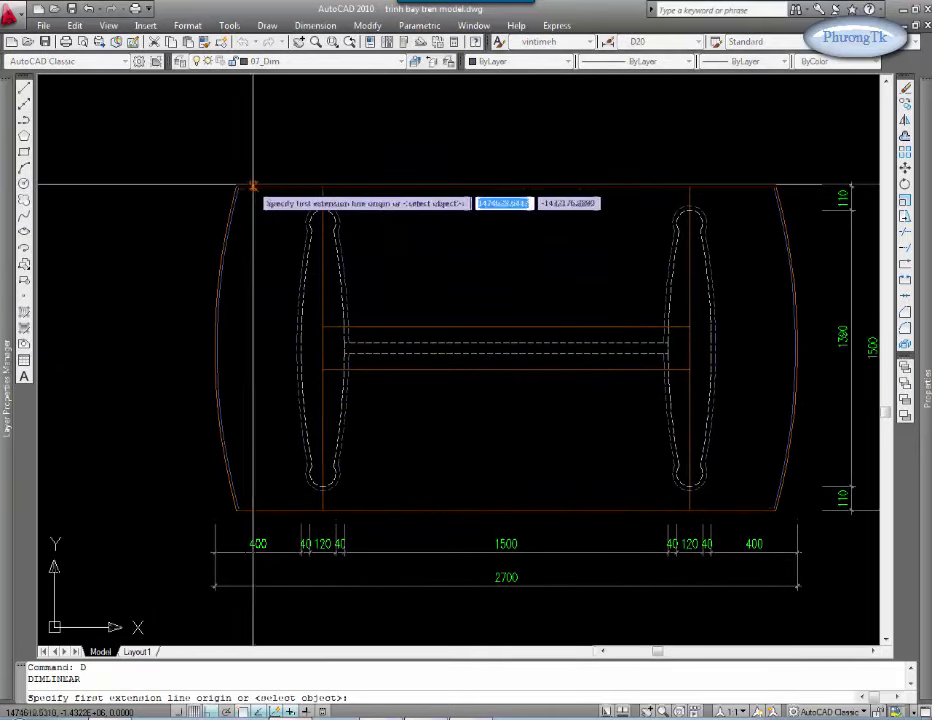
left_click(236, 187)
left_click(241, 513)
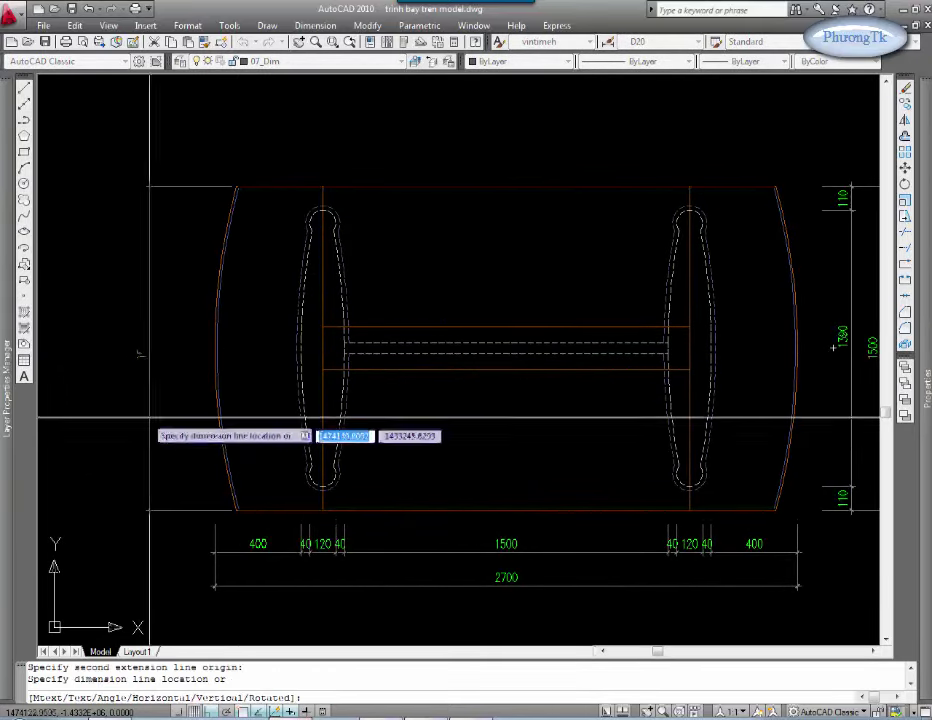
key("Escape")
type("d")
key("Return")
left_click(401, 187)
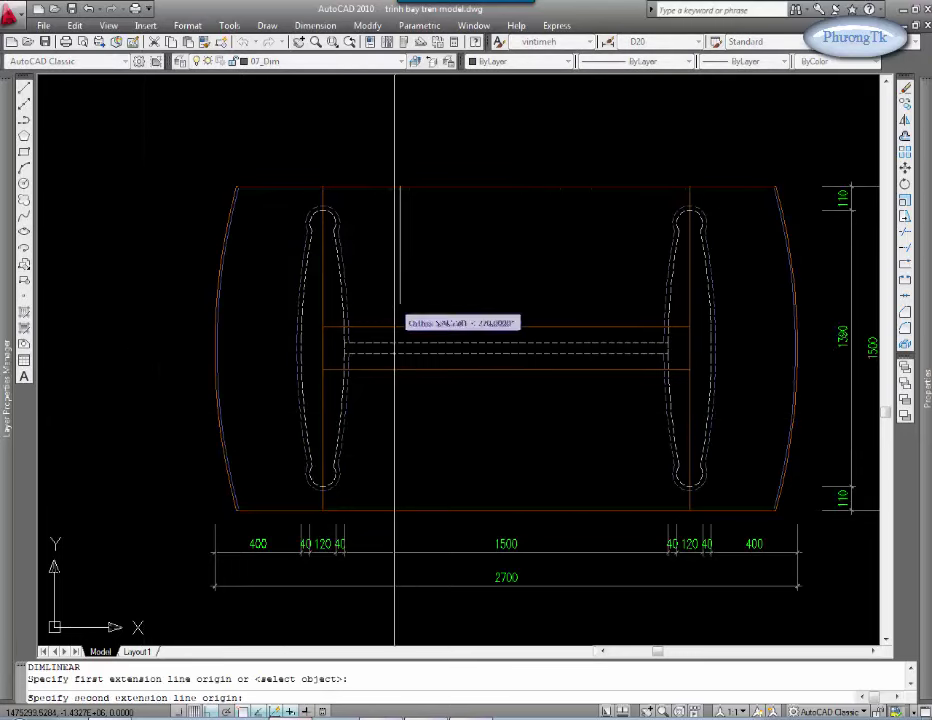
left_click(395, 322)
middle_click_drag(145, 280, 232, 287)
left_click(233, 287)
Step: Continue the left-side chain from the 650 with the 200 dimension
type("dco")
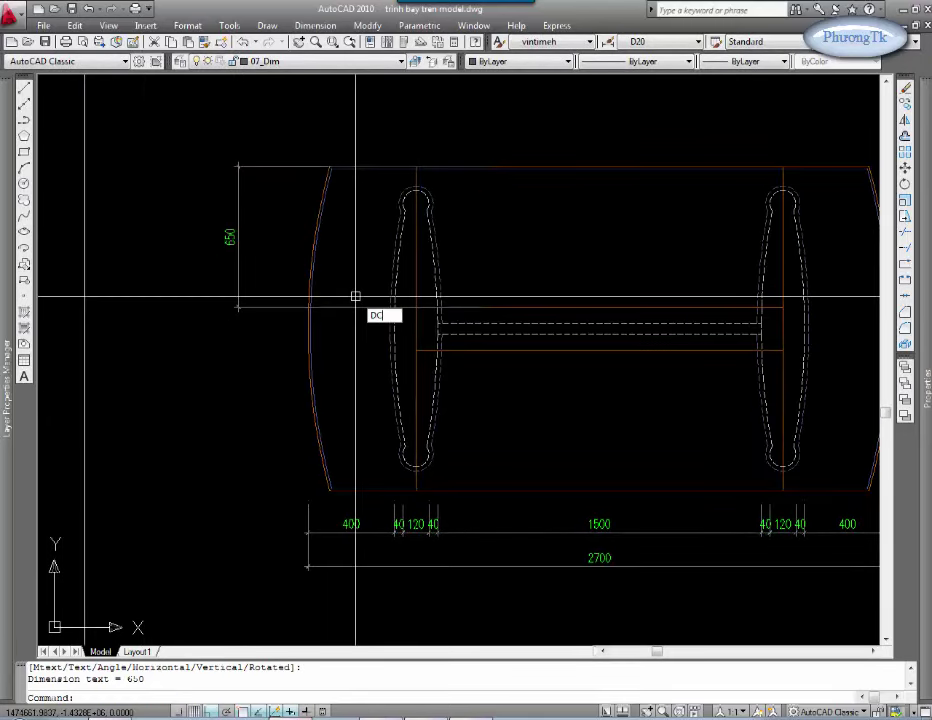
key("Return")
left_click(406, 308)
left_click(463, 350)
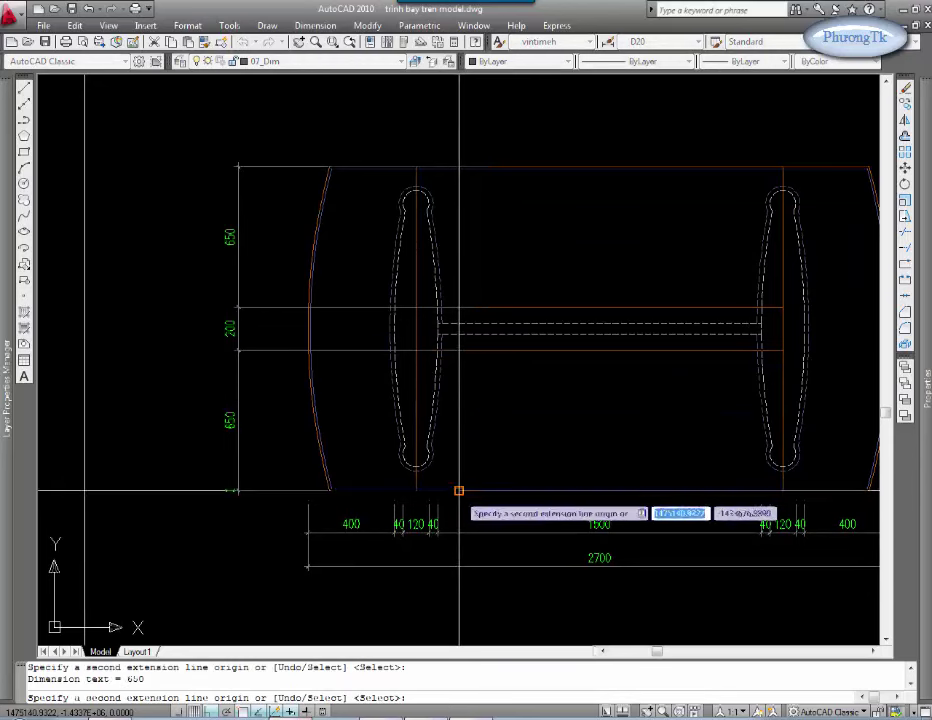
key("Escape")
Step: Add the 1500 overall depth dimension on the left and trim the extension lines to a common line
type("dli")
key("Return")
left_click(237, 166)
left_click(237, 491)
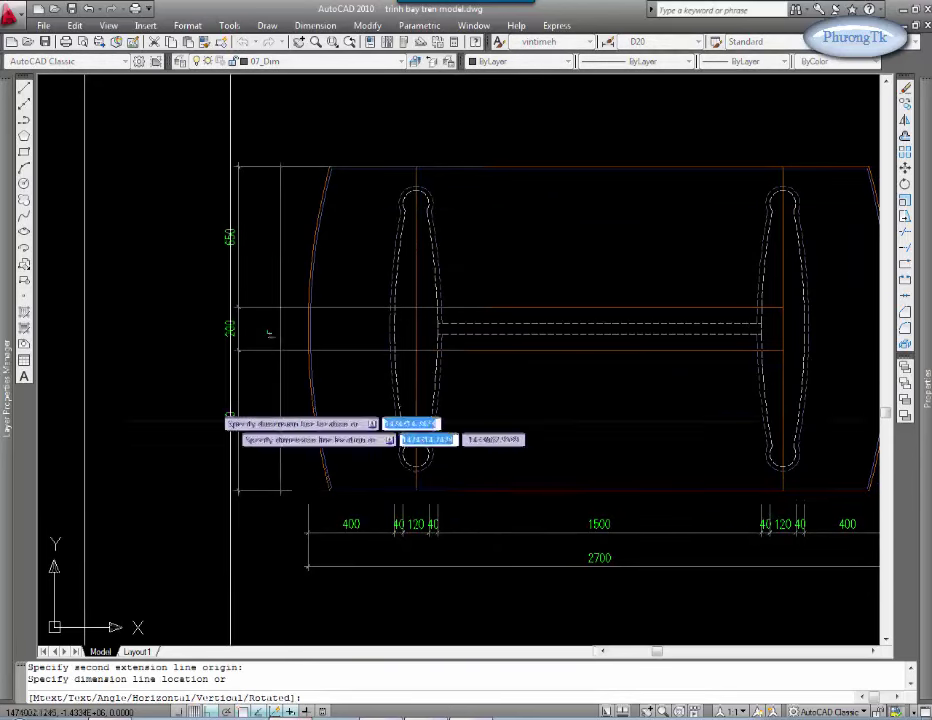
left_click(207, 390)
key("Return")
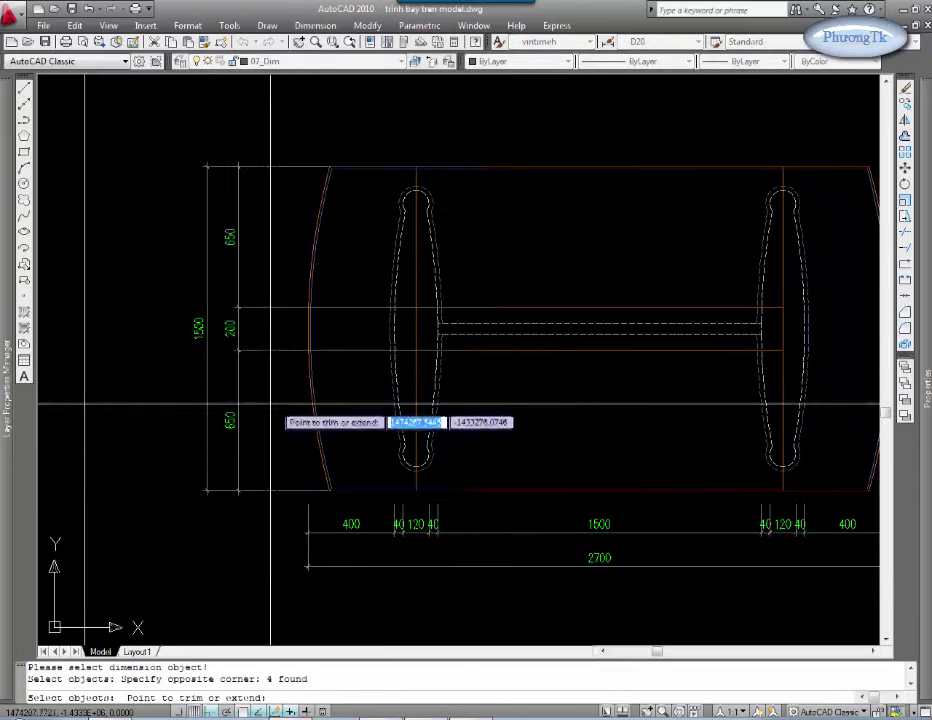
left_click(281, 402)
key("Escape")
middle_click_drag(429, 272, 343, 354)
Step: Dimension the first 100 span along the plan's top edge
type("d")
key("Return")
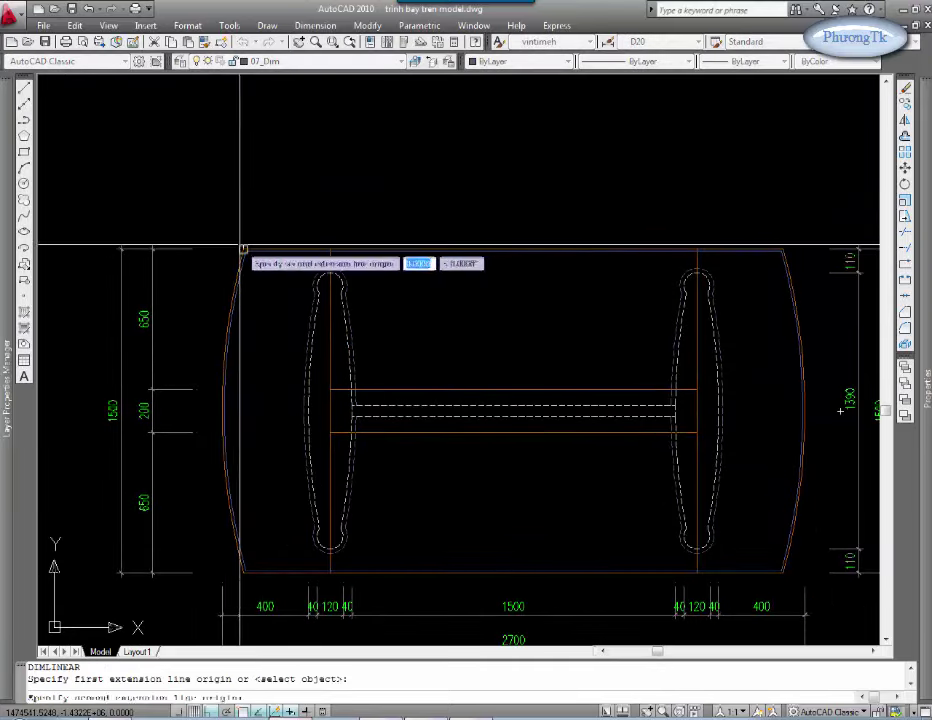
left_click(243, 249)
left_click(216, 412)
middle_click_drag(218, 408, 203, 476)
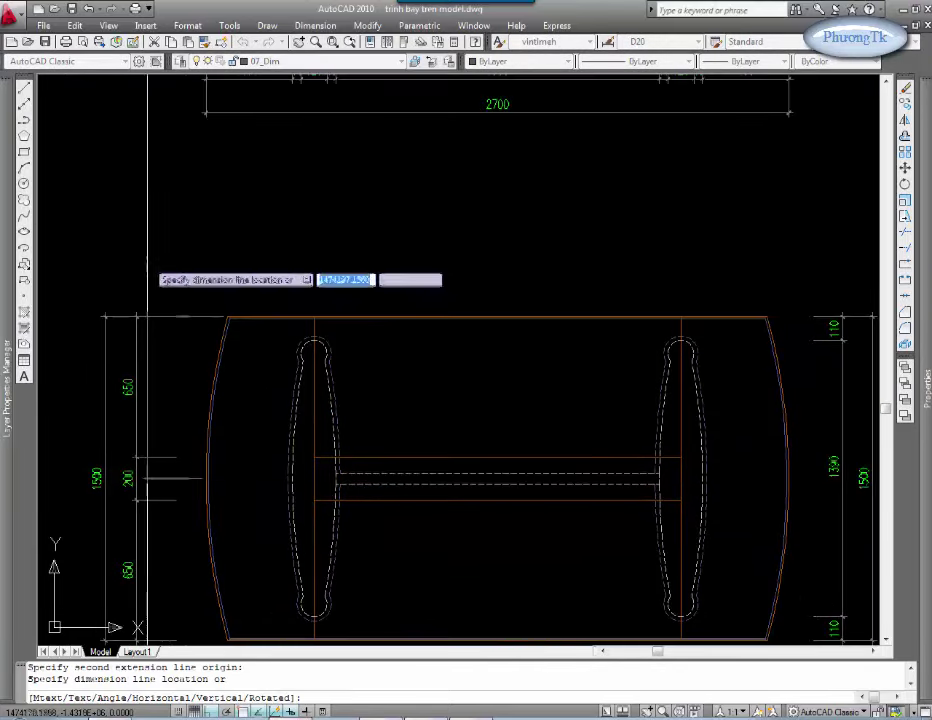
left_click(243, 252)
Step: Continue the top chain with the 2500 and final 100 dimensions
type("dco")
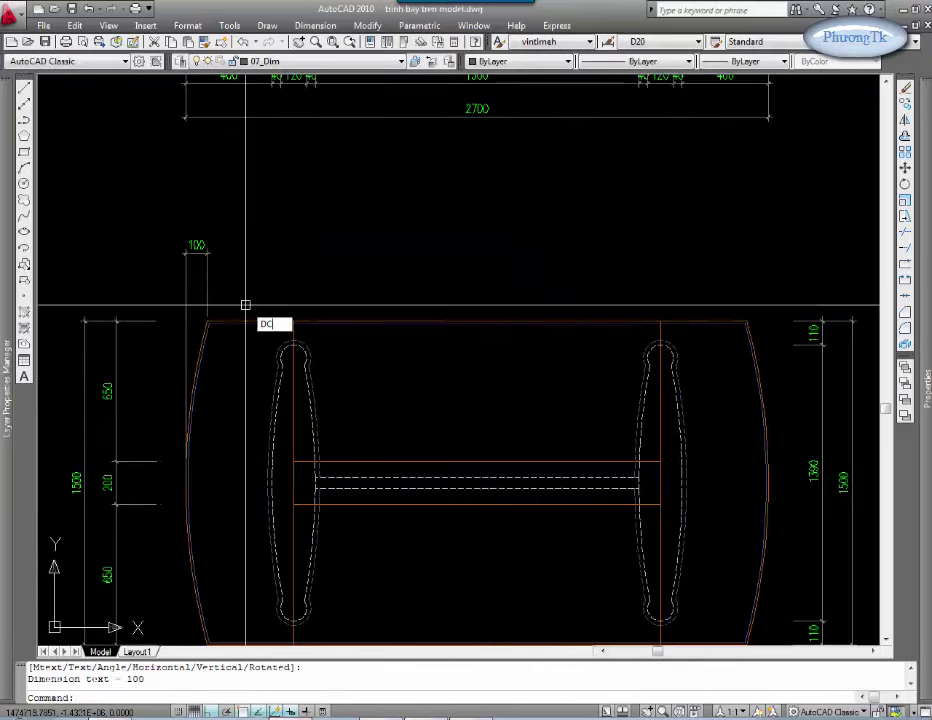
key("Return")
key("Return")
left_click(202, 290)
middle_click_drag(355, 320, 257, 330)
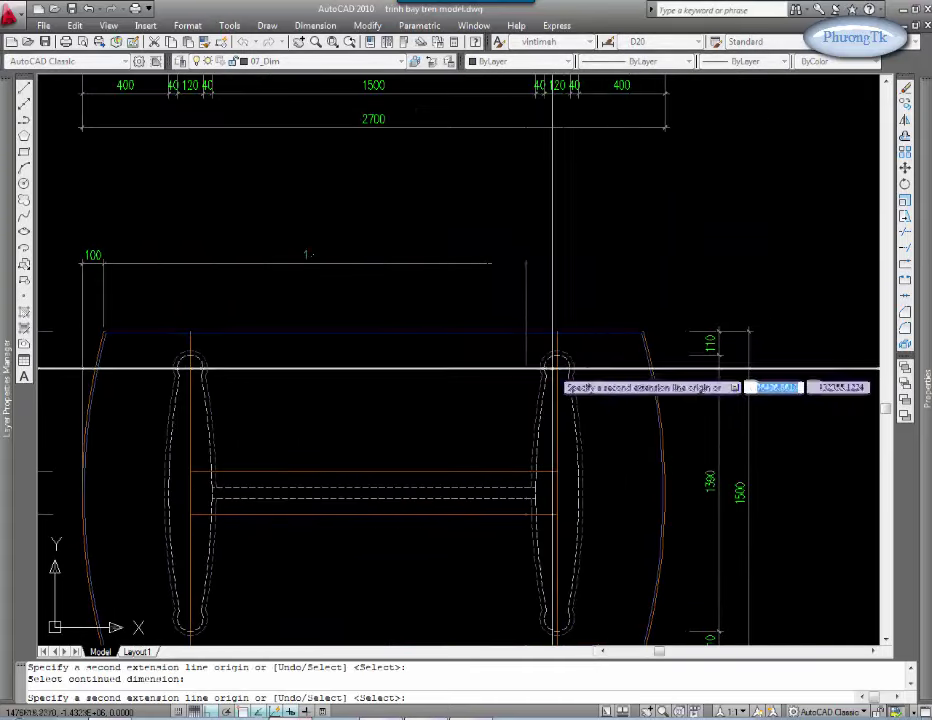
left_click(636, 331)
middle_click_drag(683, 494, 673, 475)
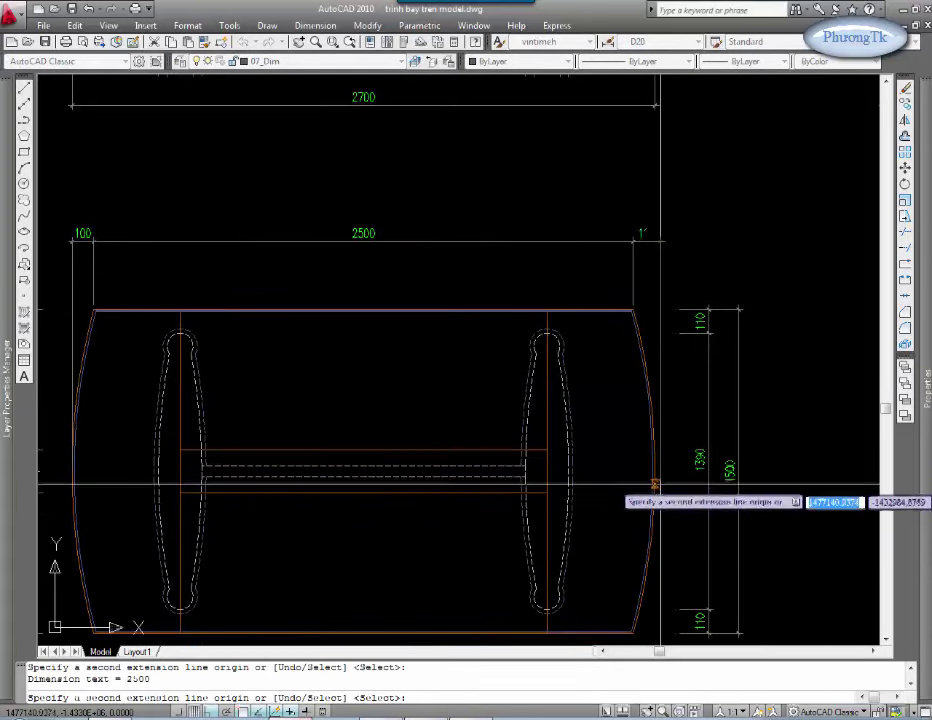
left_click(655, 472)
key("Escape")
Step: Add the 2700 overall width dimension above the plan
type("dli")
key("Return")
middle_click_drag(655, 266, 751, 296)
left_click(750, 298)
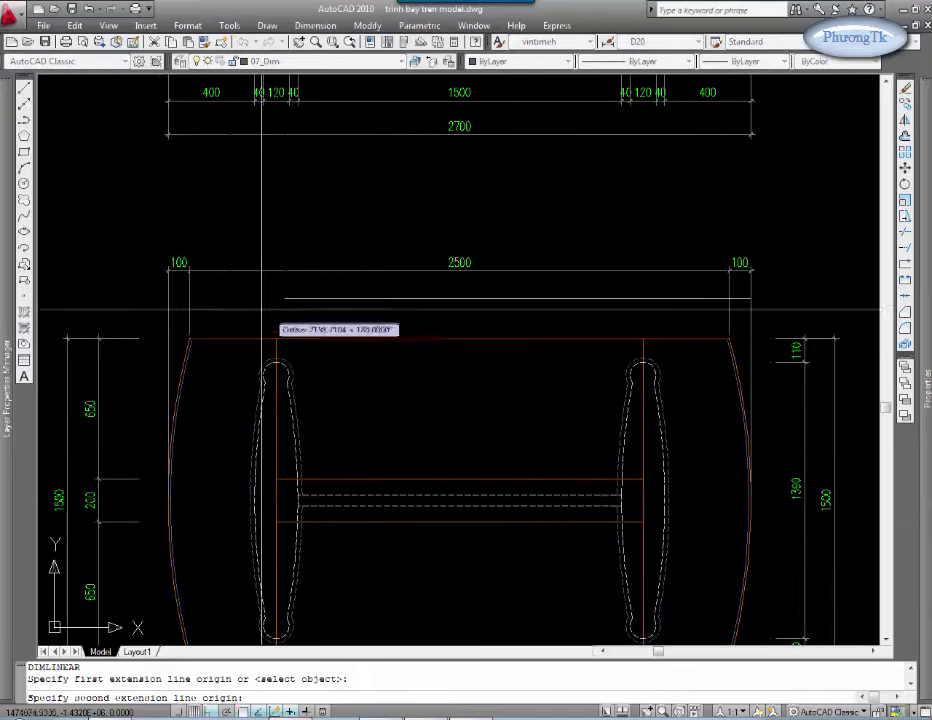
left_click(167, 298)
left_click(278, 241)
type("CD")
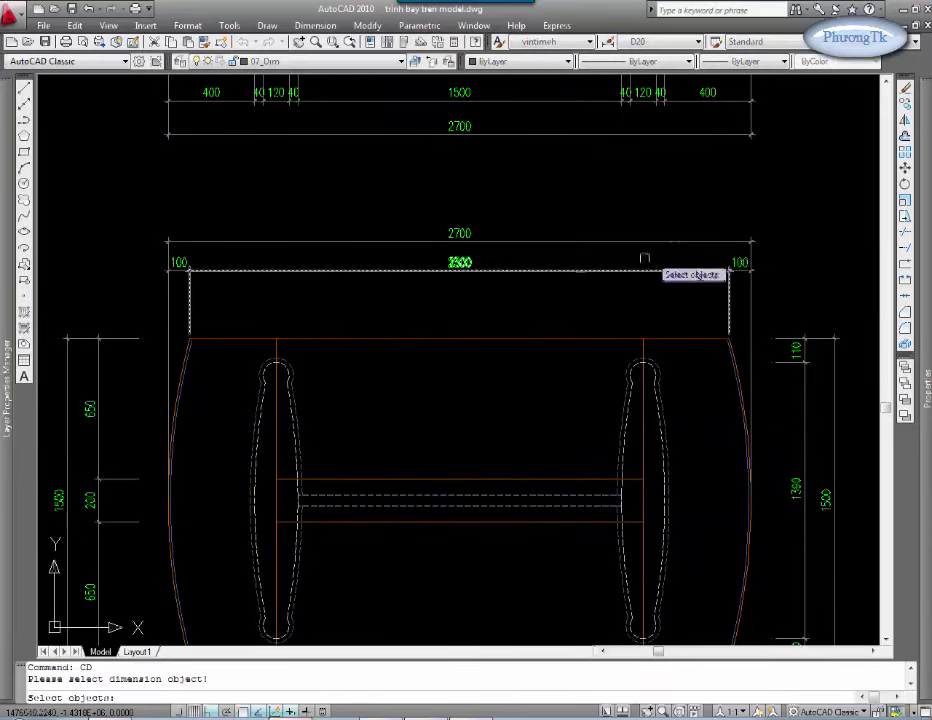
left_click(749, 223)
left_click(166, 277)
middle_click_drag(396, 322, 222, 368)
key("Escape")
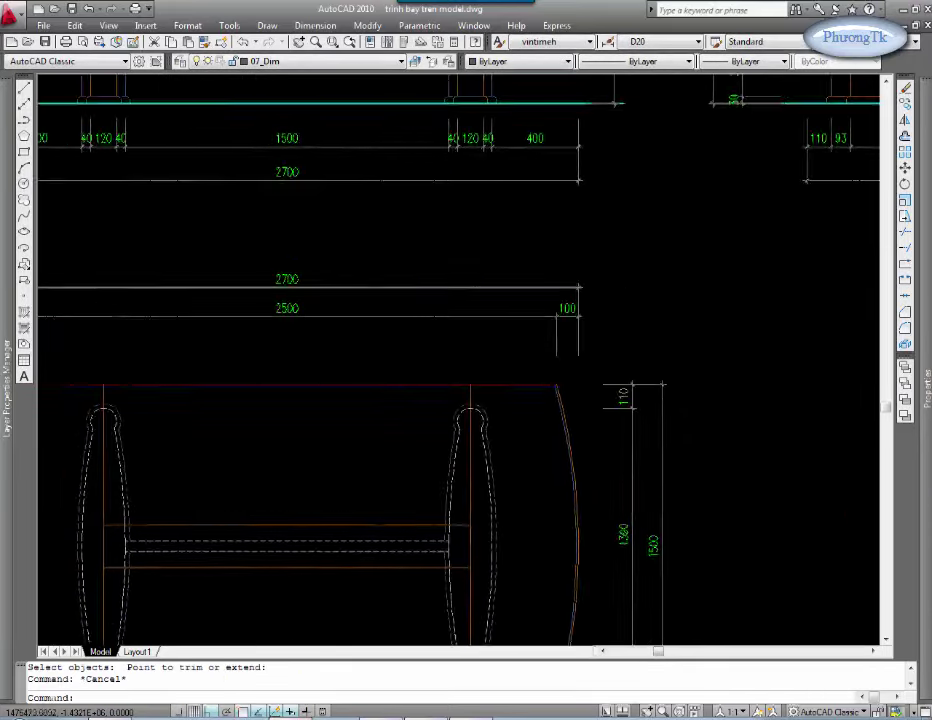
scroll(497, 343, "down", 5)
scroll(537, 366, "up", 2)
Step: Copy the 'MẶT BẰNG TẦNG 1,...' title text to a spot above the meeting table sheet
scroll(289, 436, "down", 2)
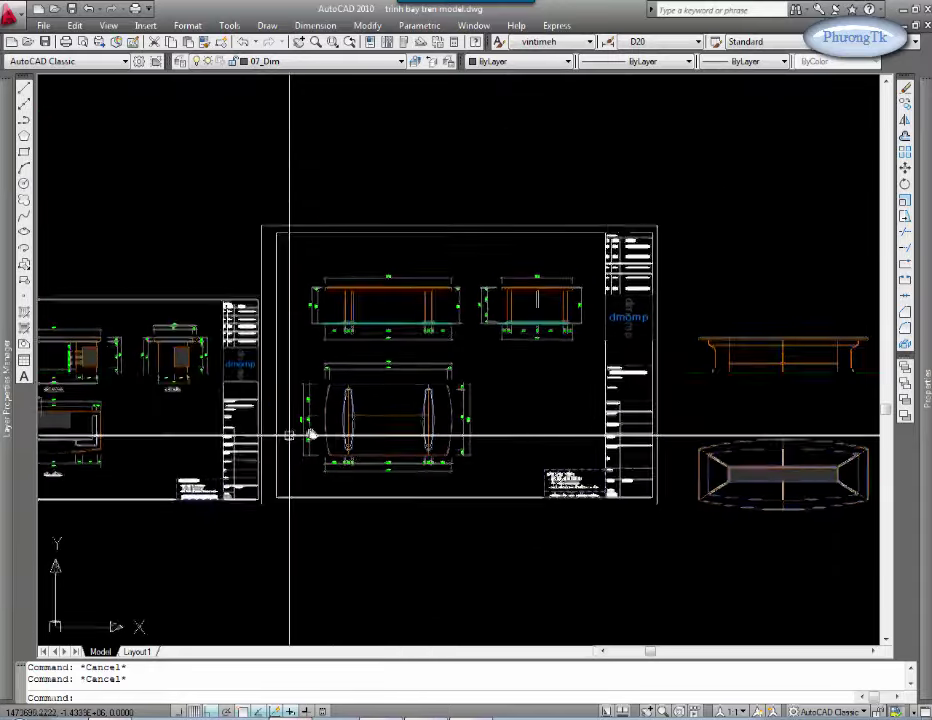
scroll(289, 436, "up", 2)
scroll(260, 400, "up", 2)
scroll(246, 379, "up", 2)
type("c")
key("Return")
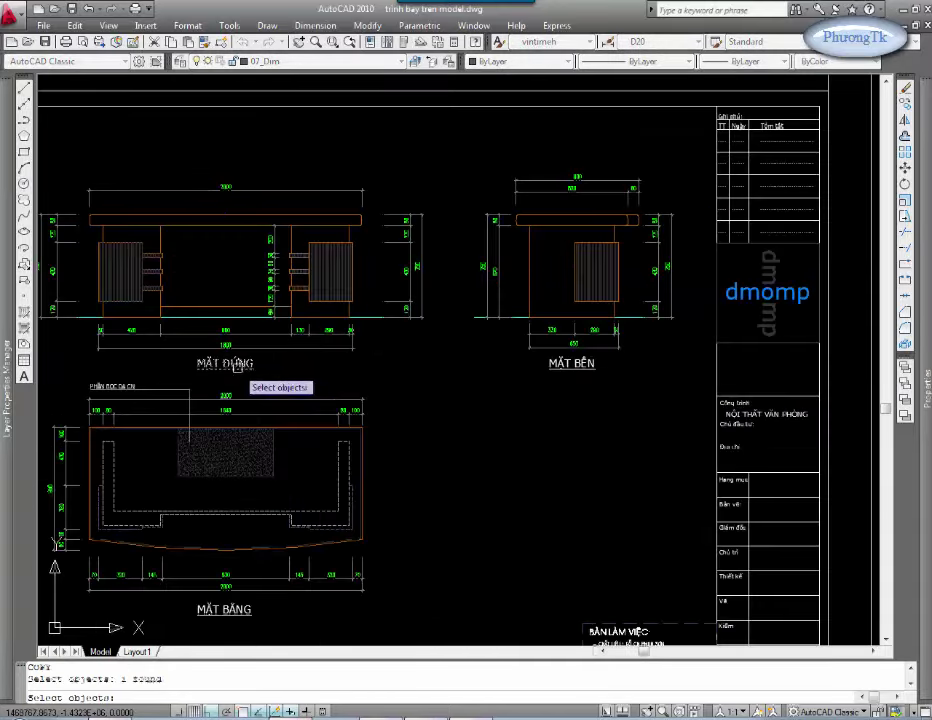
scroll(290, 420, "down", 3)
key("Escape")
type("c")
key("Return")
scroll(494, 402, "down", 2)
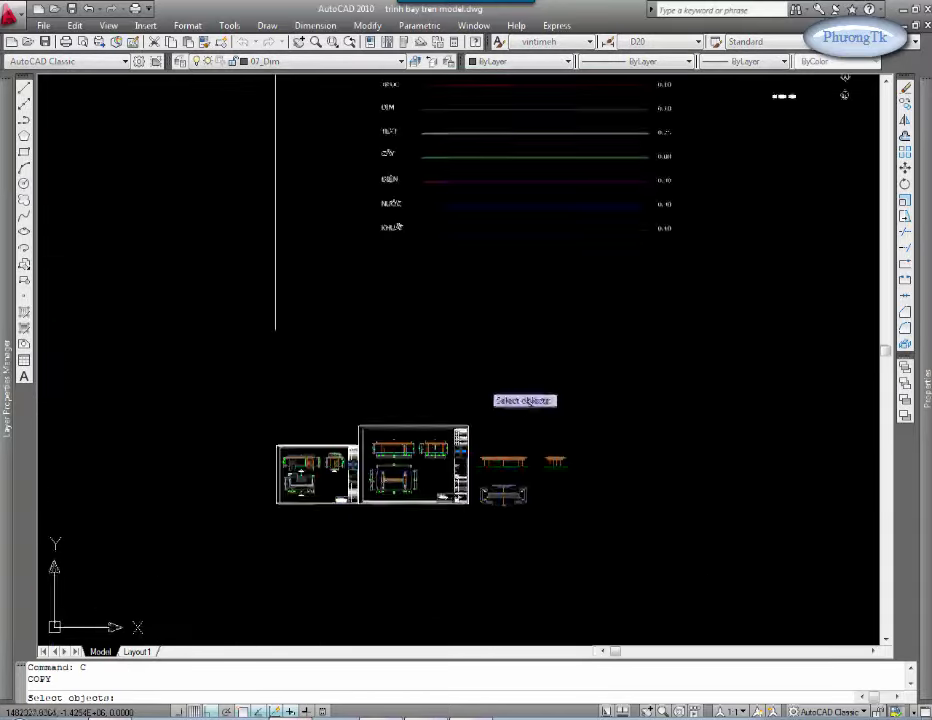
scroll(398, 478, "up", 5)
key("Escape")
scroll(560, 250, "up", 2)
scroll(489, 268, "up", 3)
left_click(489, 268)
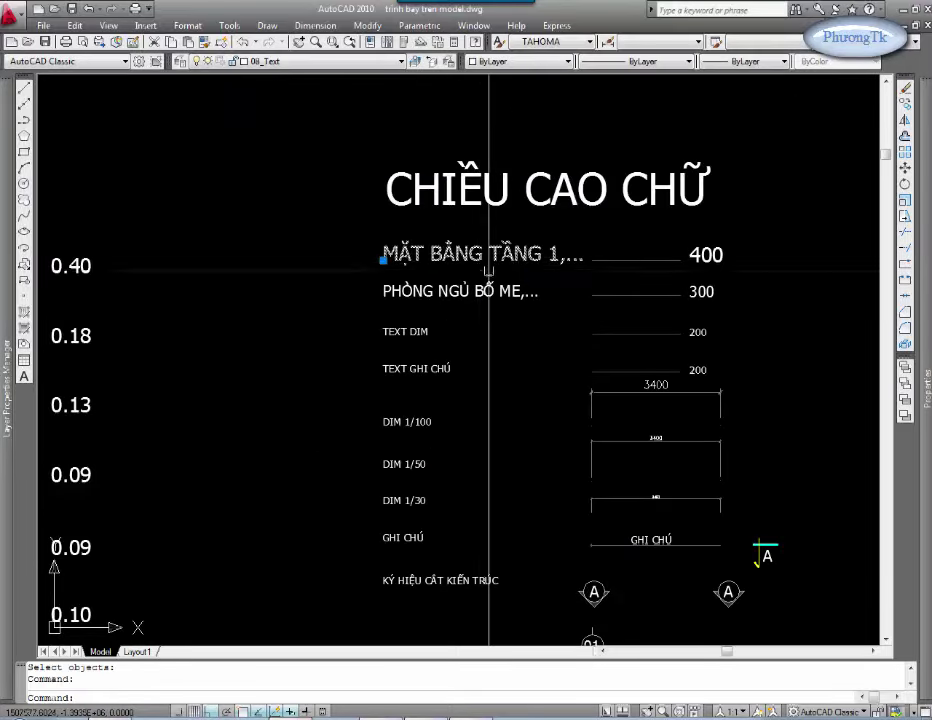
type("c")
key("Return")
left_click(490, 265)
scroll(480, 263, "down", 3)
scroll(474, 437, "down", 2)
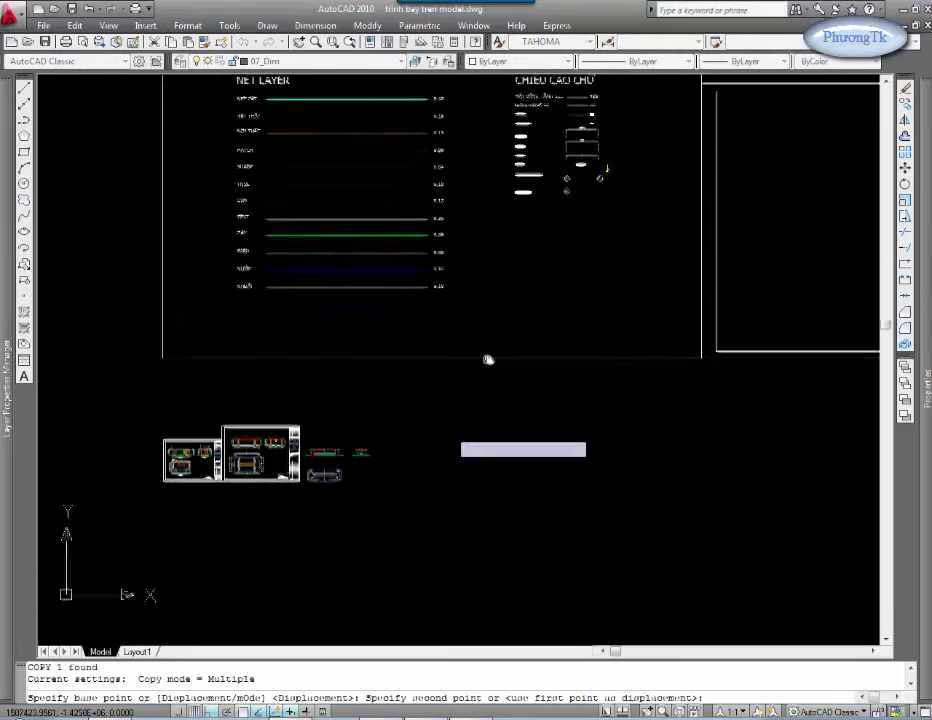
scroll(485, 358, "down", 1)
key("F8")
scroll(473, 400, "up", 3)
scroll(370, 266, "up", 2)
left_click(368, 300)
key("Escape")
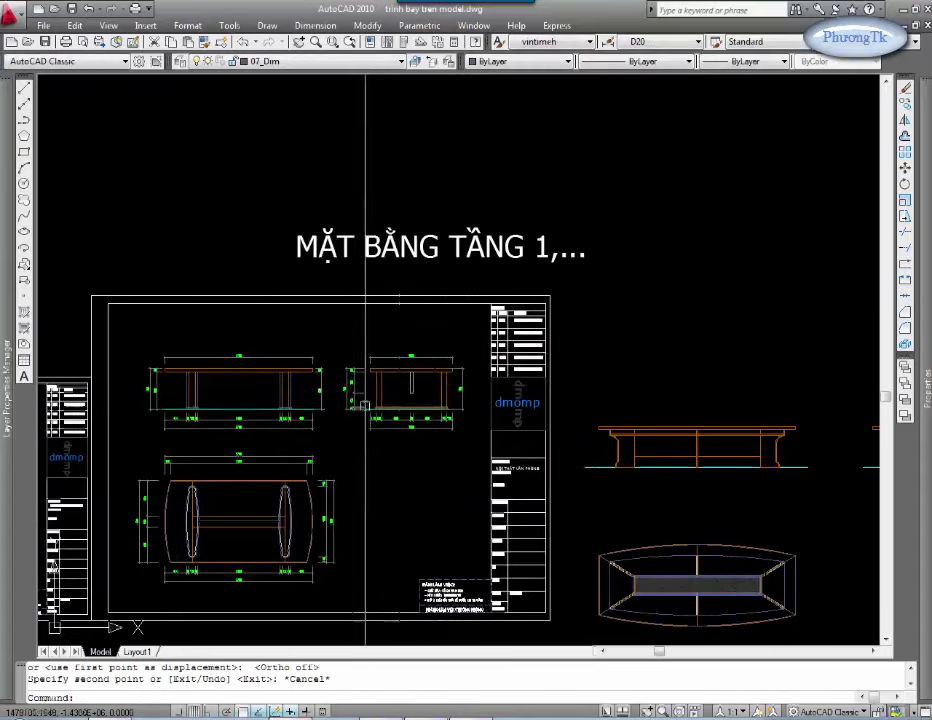
Step: Scale the copied title down by a factor of 0.2
key("Escape")
key("Return")
left_click_drag(375, 430, 453, 337)
key("Return")
left_click(419, 307)
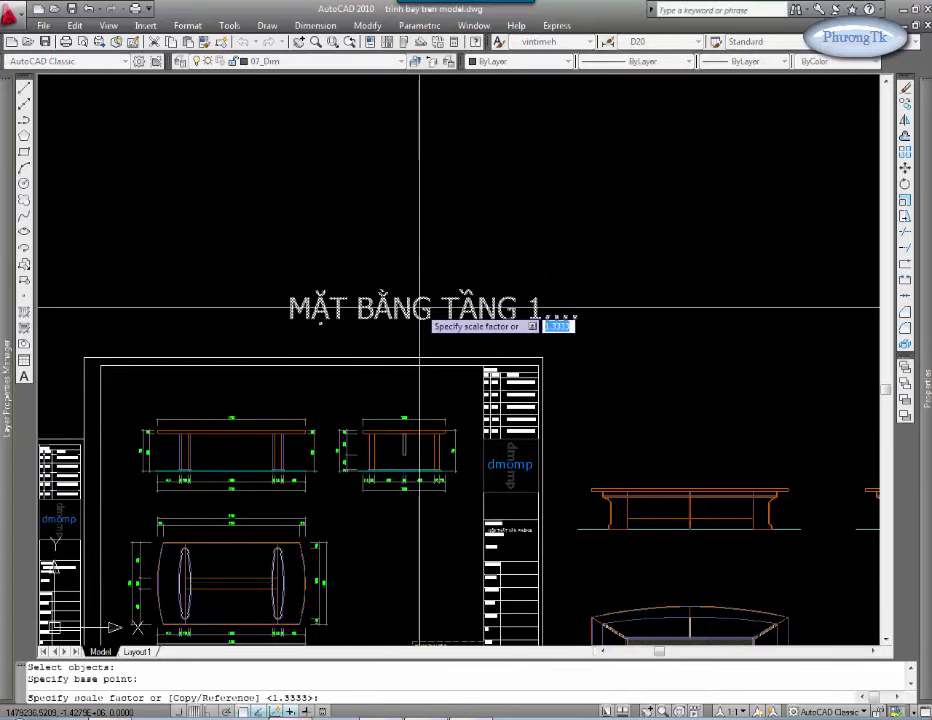
key("Return")
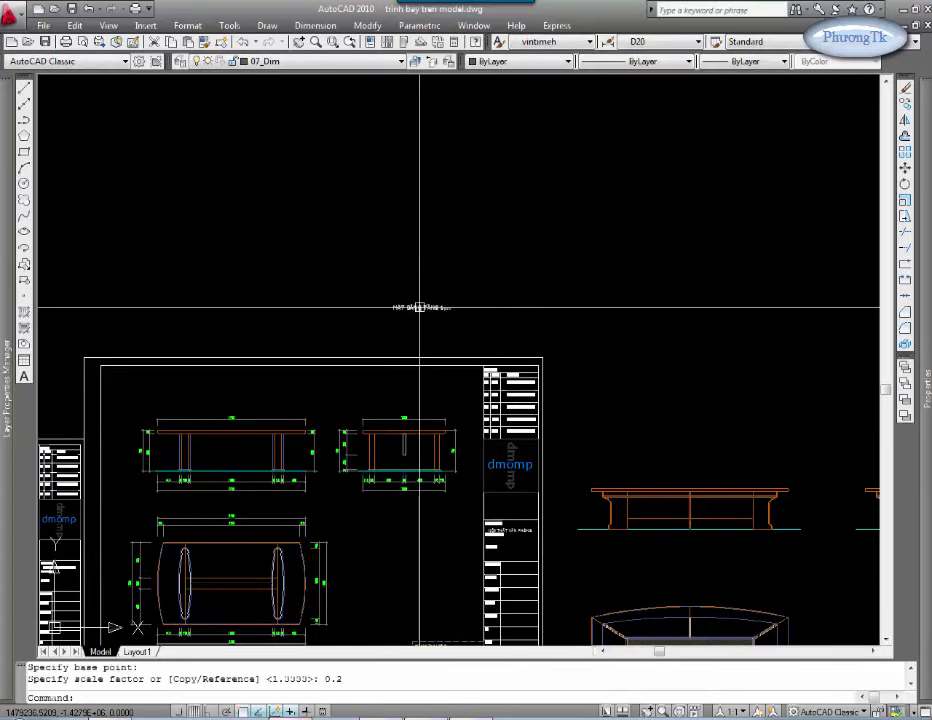
Step: Move the shrunken title beneath the table's front view
left_click_drag(430, 286, 416, 318)
key("Return")
left_click(397, 366)
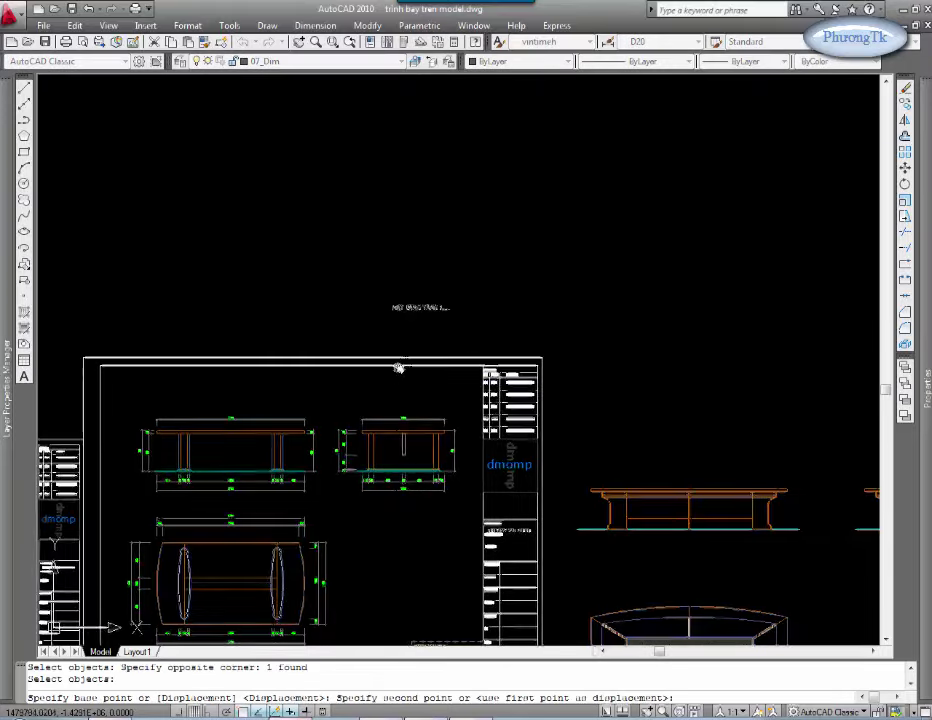
key("F8")
scroll(249, 487, "up", 4)
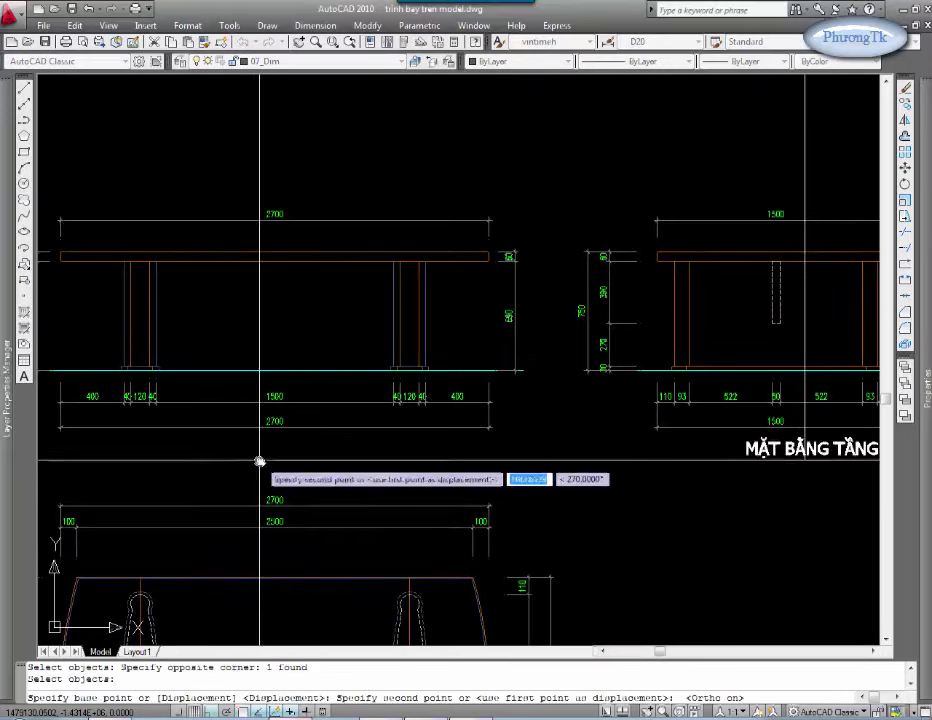
key("F8")
key("Escape")
middle_click_drag(318, 466, 333, 426)
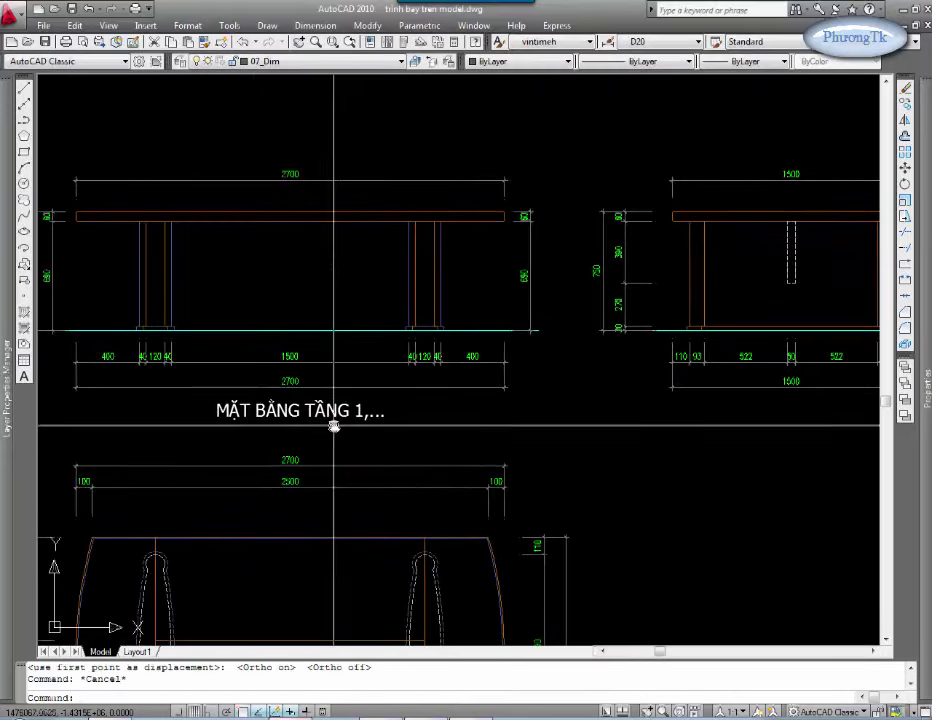
double_click(300, 412)
scroll(366, 447, "down", 7)
Step: Copy the MẶT ĐỨNG label from the front view to beneath the side elevation
scroll(245, 482, "up", 4)
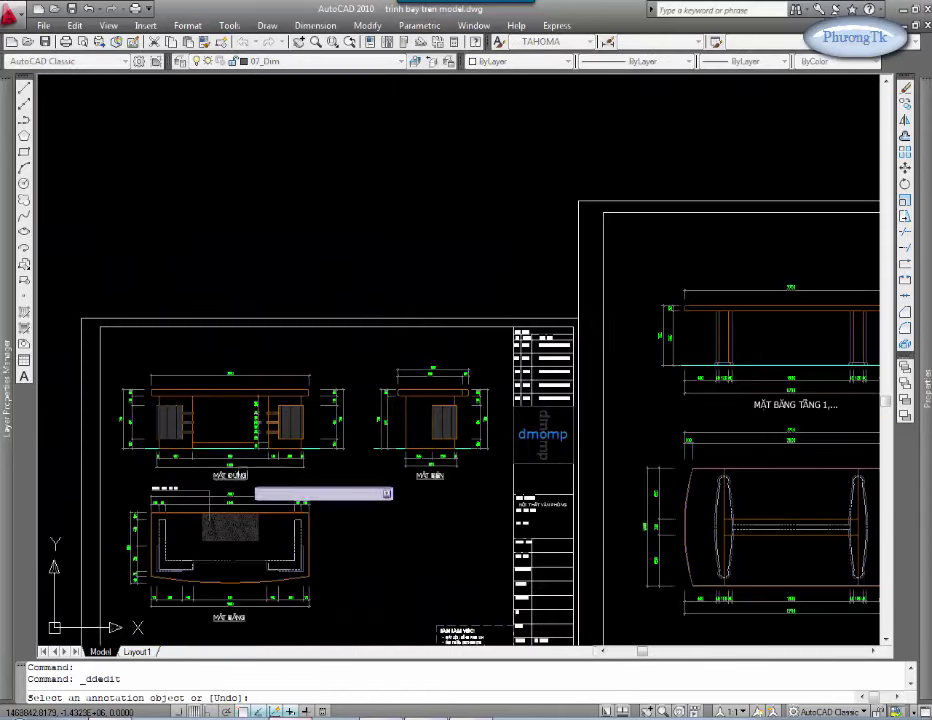
scroll(350, 395, "up", 2)
scroll(531, 408, "up", 3)
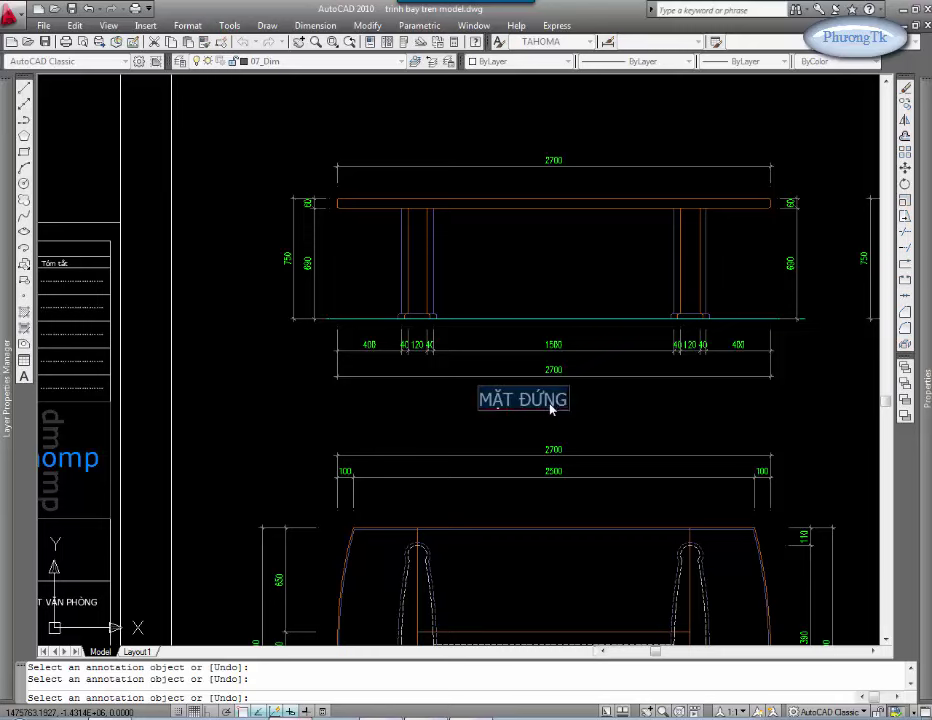
key("Escape")
type("m")
key("Return")
left_click_drag(470, 365, 427, 406)
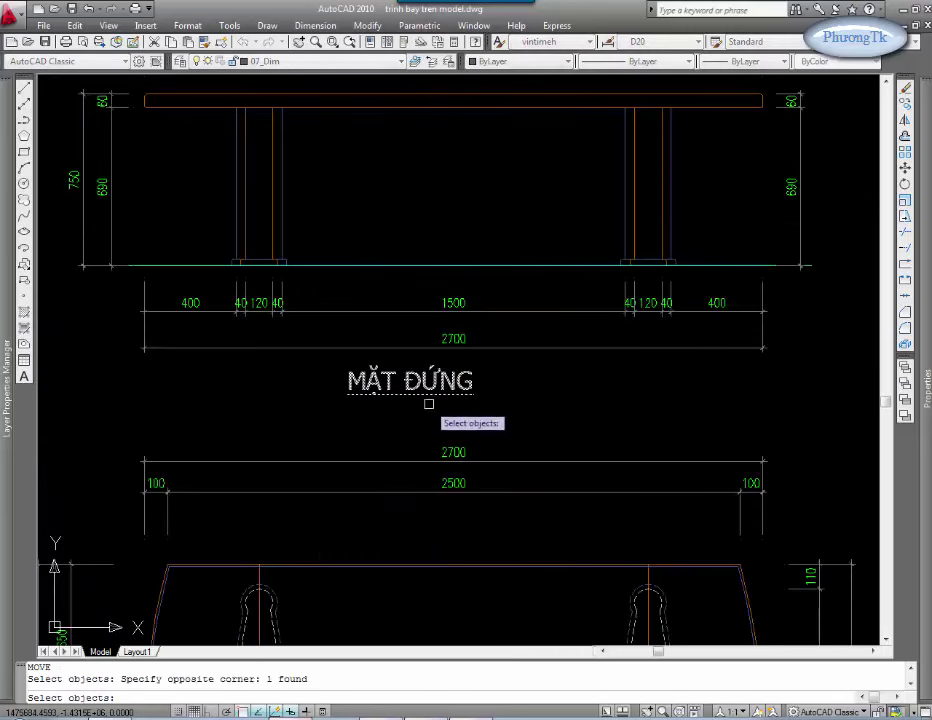
key("Return")
left_click(551, 422)
key("Escape")
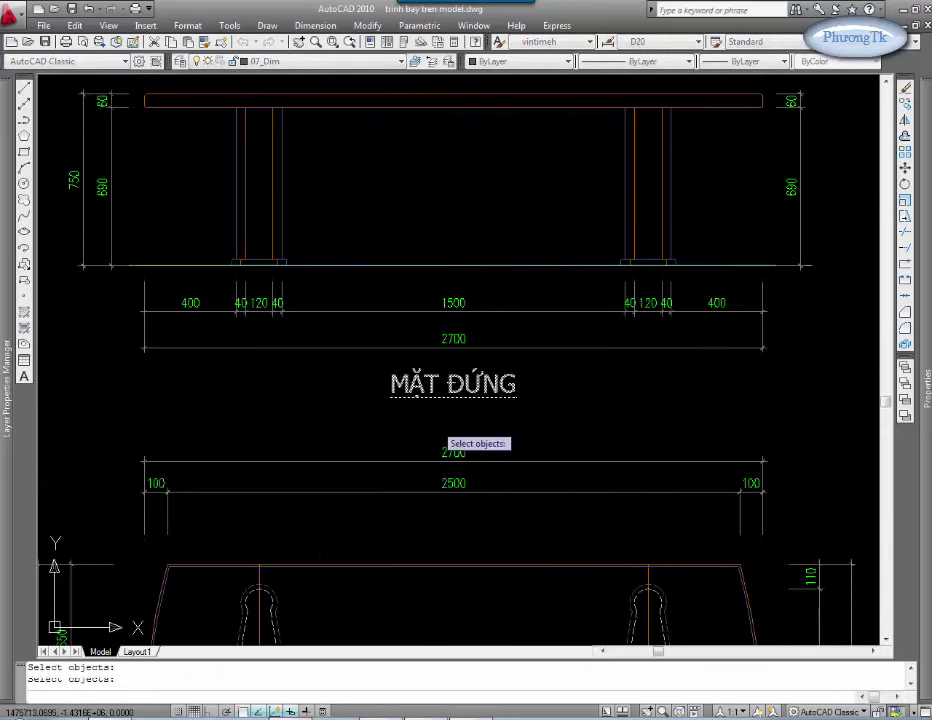
key("Return")
left_click(433, 425)
middle_click_drag(734, 465, 437, 408)
key("F8")
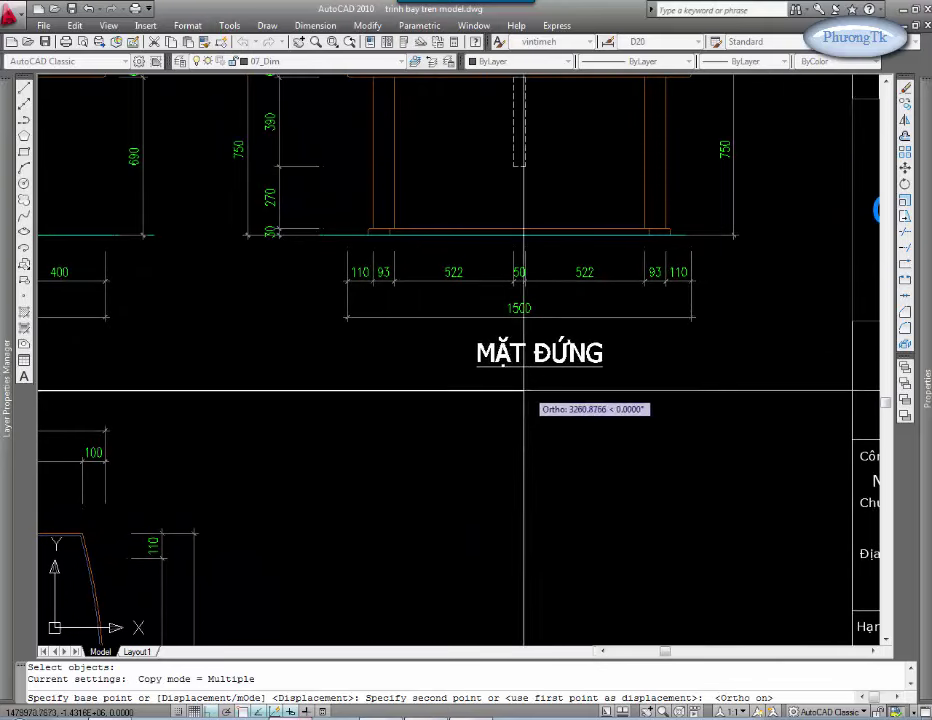
key("Escape")
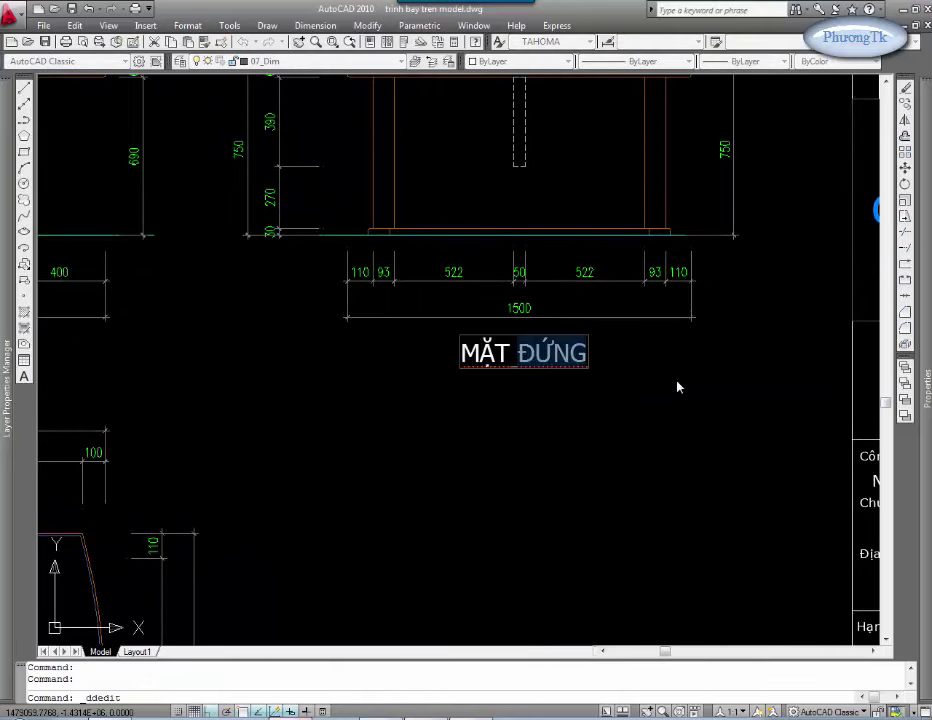
Step: Retype the copied label as MẶT BÊN, switching Unikey to Unicode encoding
type("BEN")
key("BackSpace")
key("BackSpace")
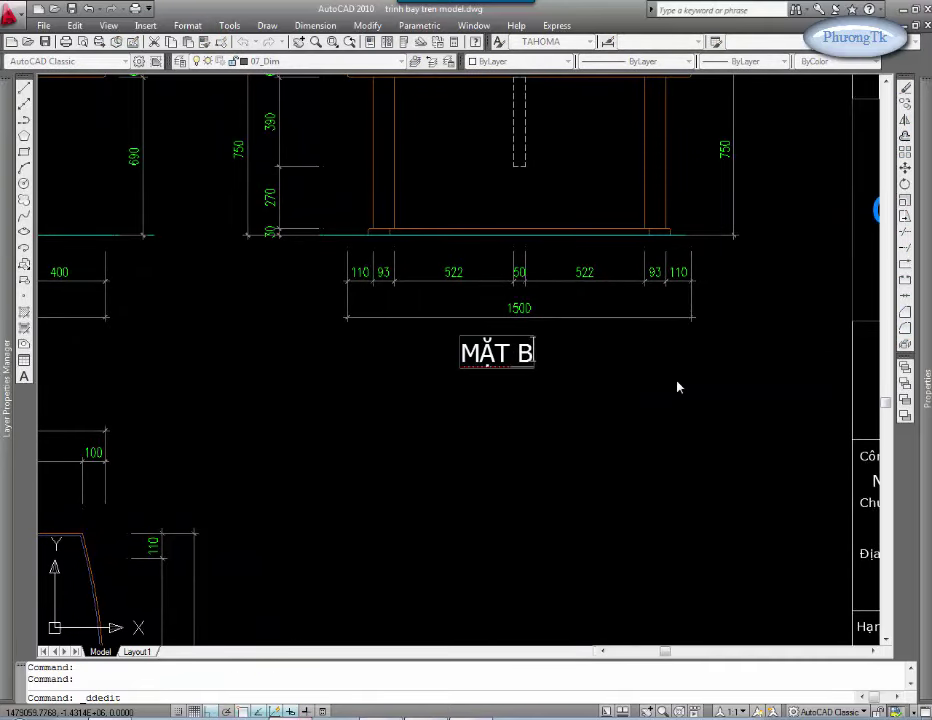
right_click(766, 628)
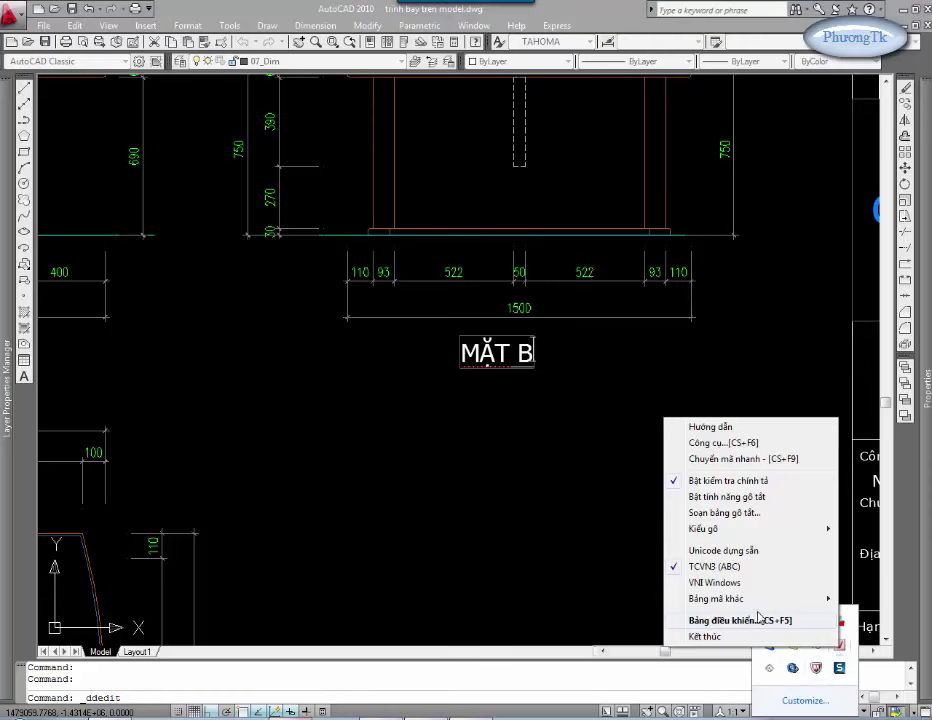
left_click(706, 551)
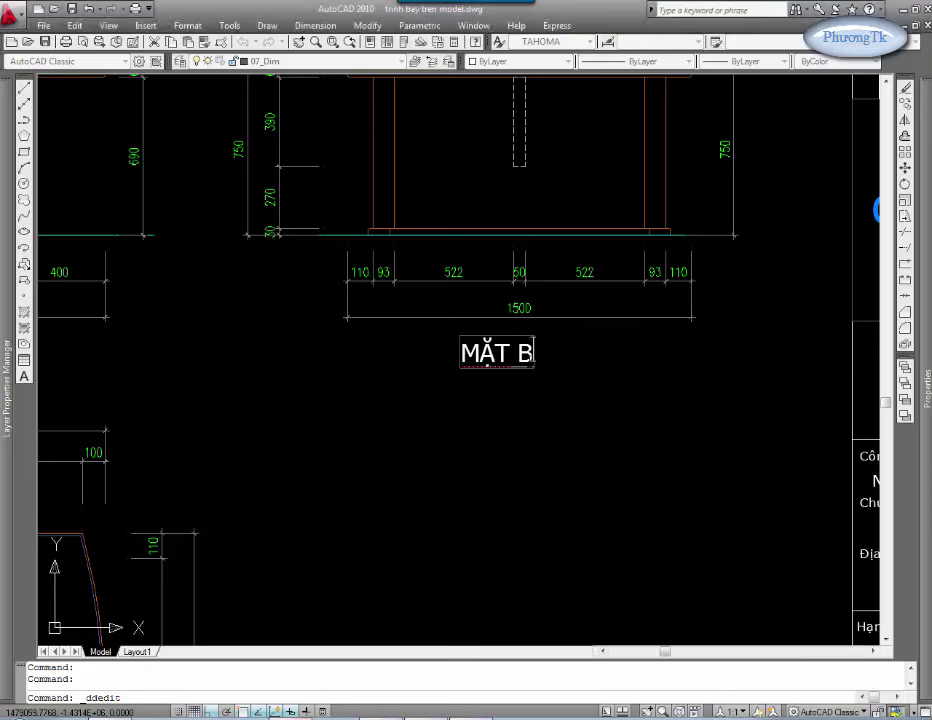
key("Escape")
scroll(520, 357, "down", 5)
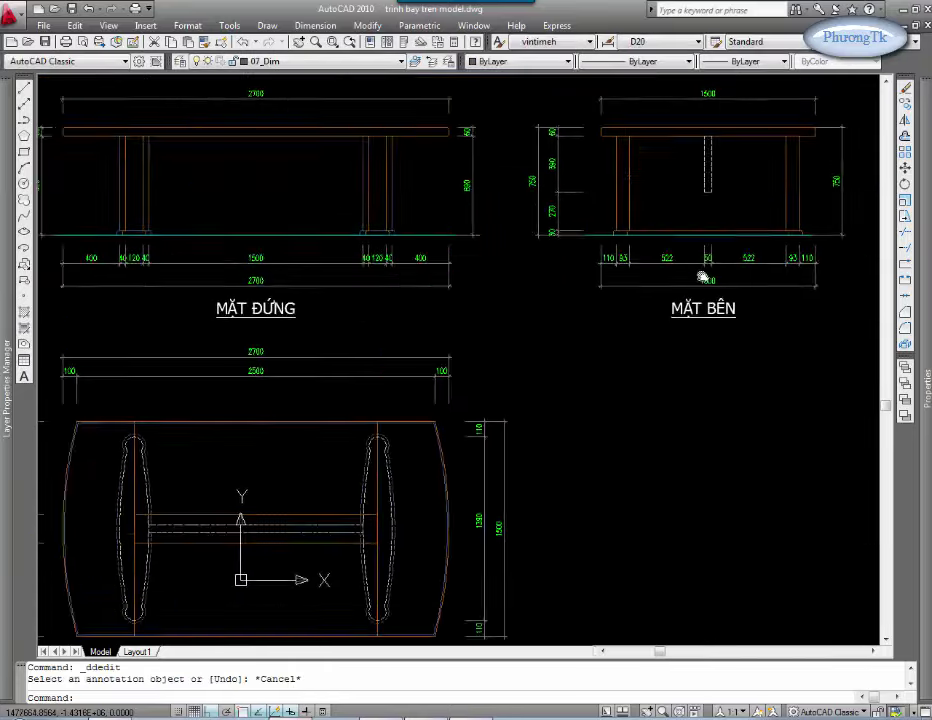
scroll(458, 254, "up", 3)
Step: Copy the MẶT ĐỨNG elevation title to below the plan view
type("co")
left_click(447, 254)
key("Return")
middle_click_drag(505, 229, 505, 112)
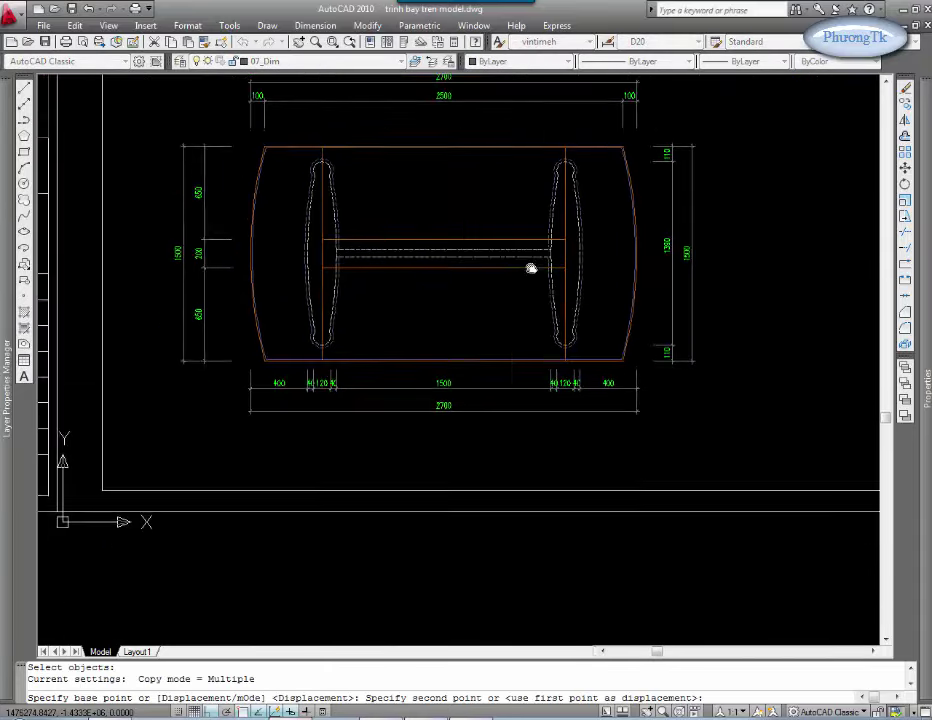
left_click(469, 412)
key("Escape")
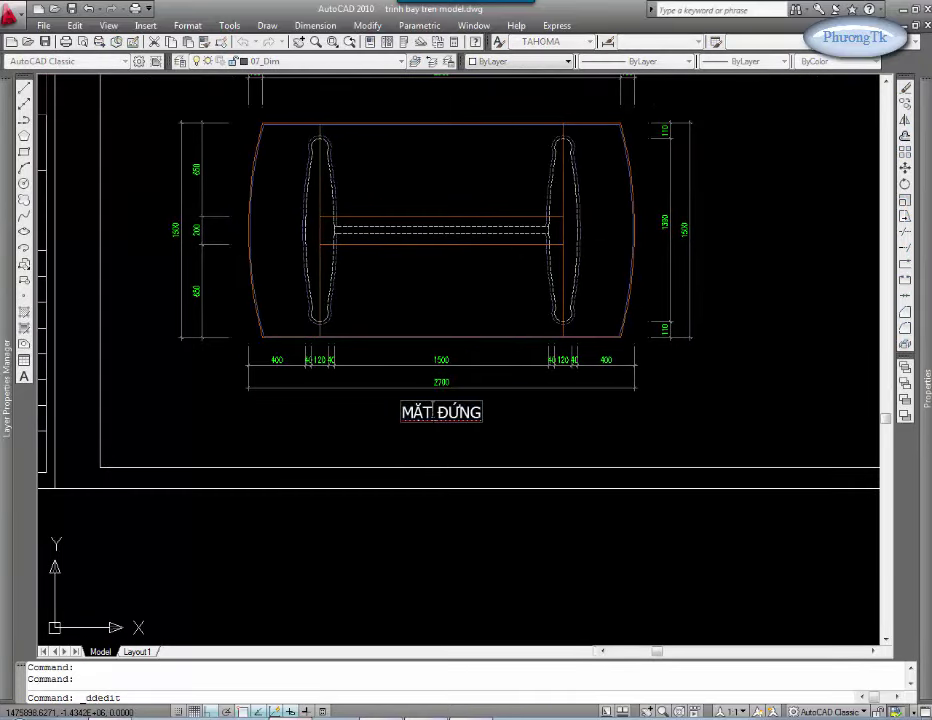
Step: Change the copied label to MẶT BẰNG and zoom out over the layout sheets
type("BÀNG")
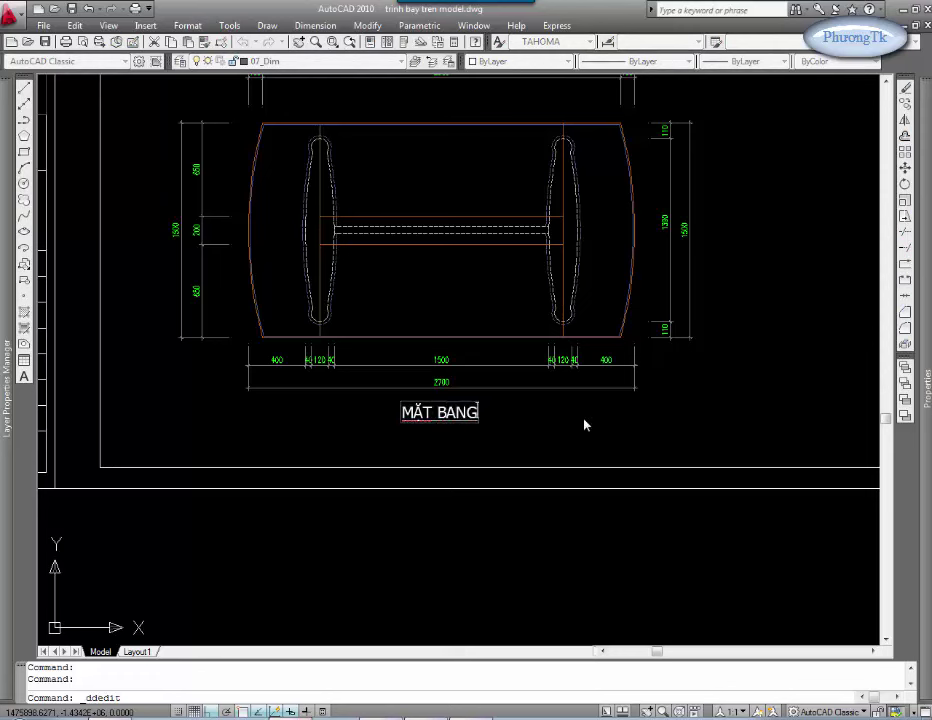
type("Q")
key("Return")
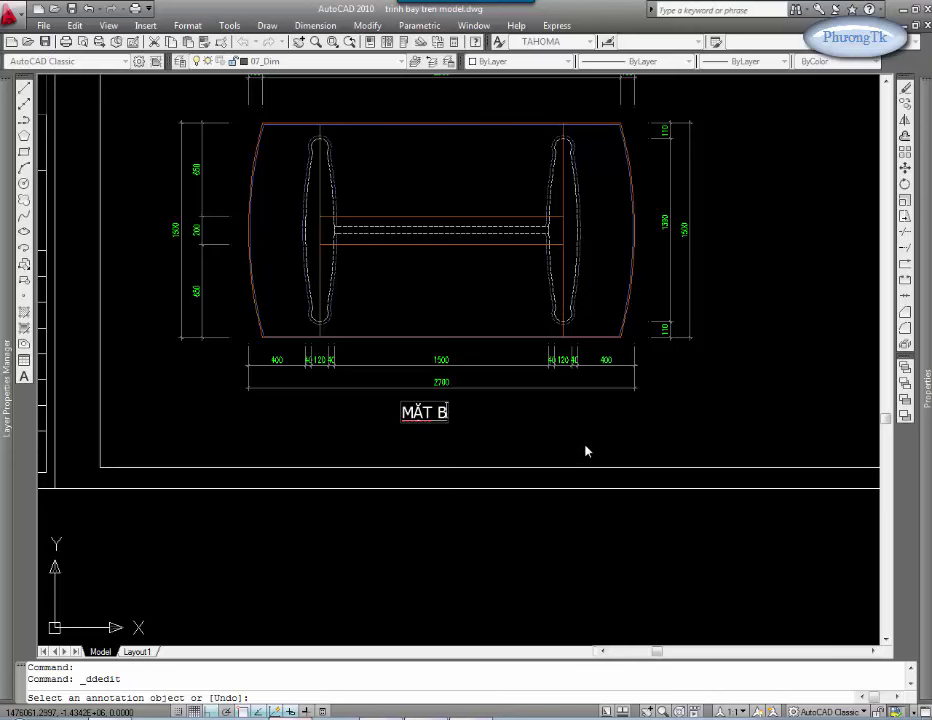
scroll(586, 451, "down", 5)
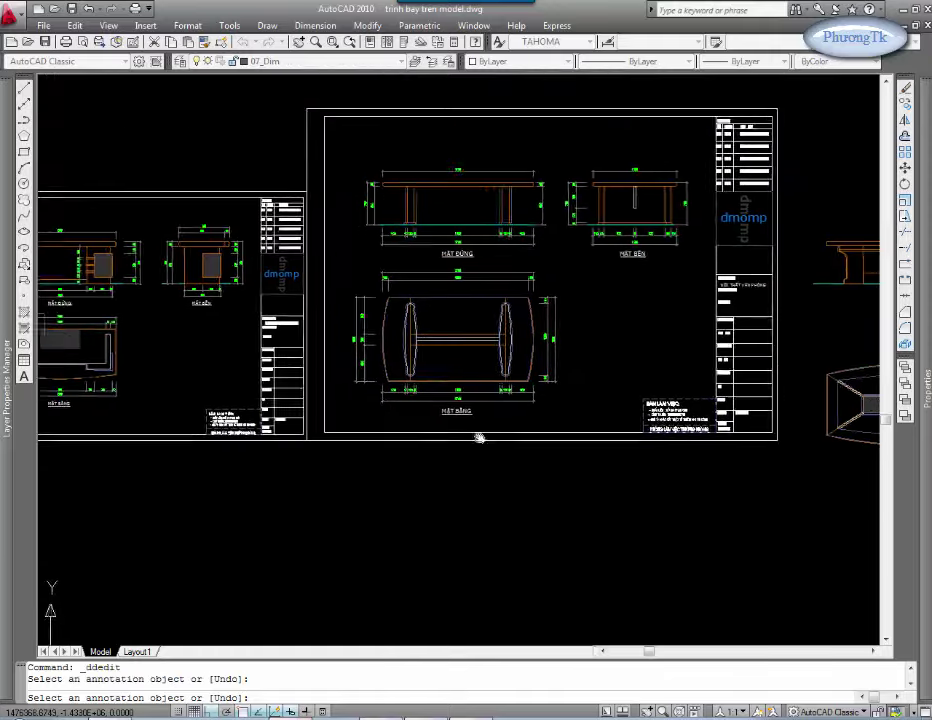
key("Escape")
scroll(589, 374, "down", 1)
middle_click_drag(281, 381, 120, 381)
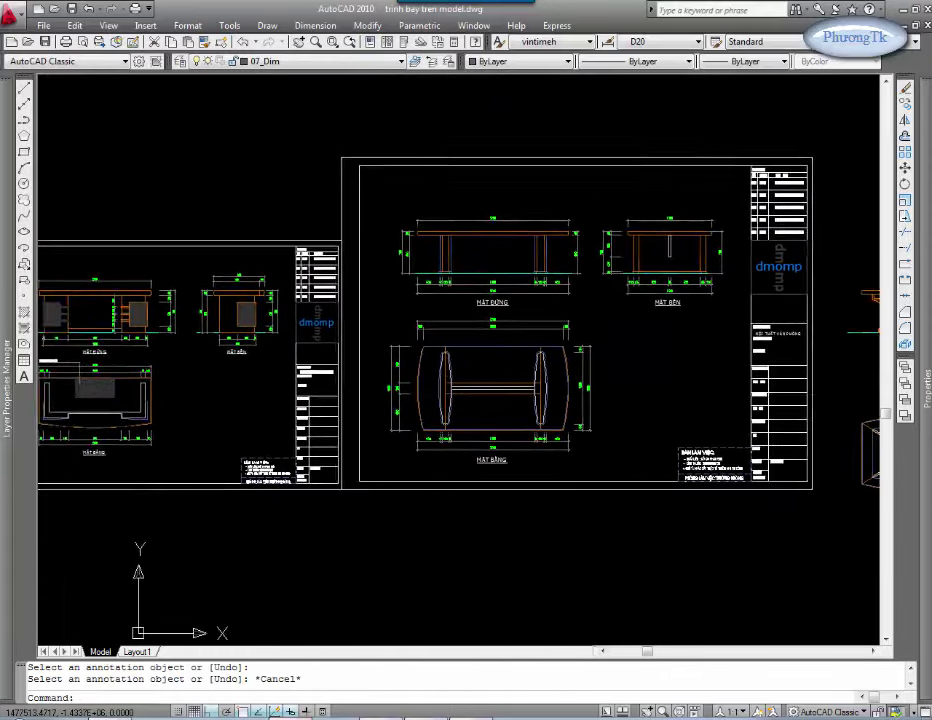
scroll(556, 333, "down", 2)
scroll(556, 333, "down", 2)
scroll(340, 410, "up", 2)
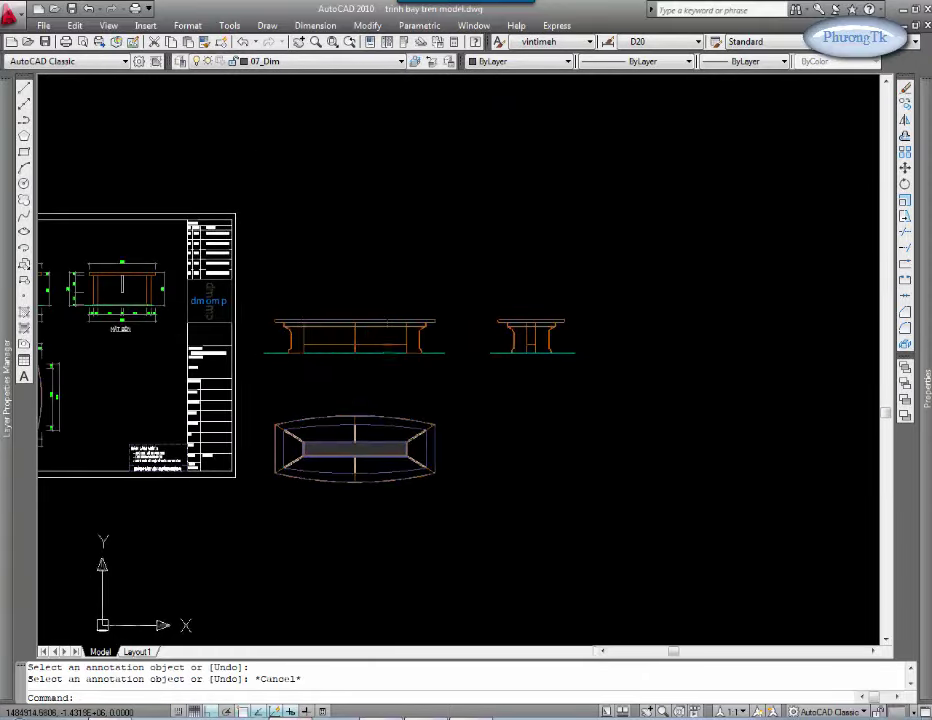
Step: Select the 3D table drawings for moving and copying, then cancel both commands
key("Escape")
middle_click_drag(301, 357, 366, 357)
left_click(319, 290)
left_click(626, 507)
key("Return")
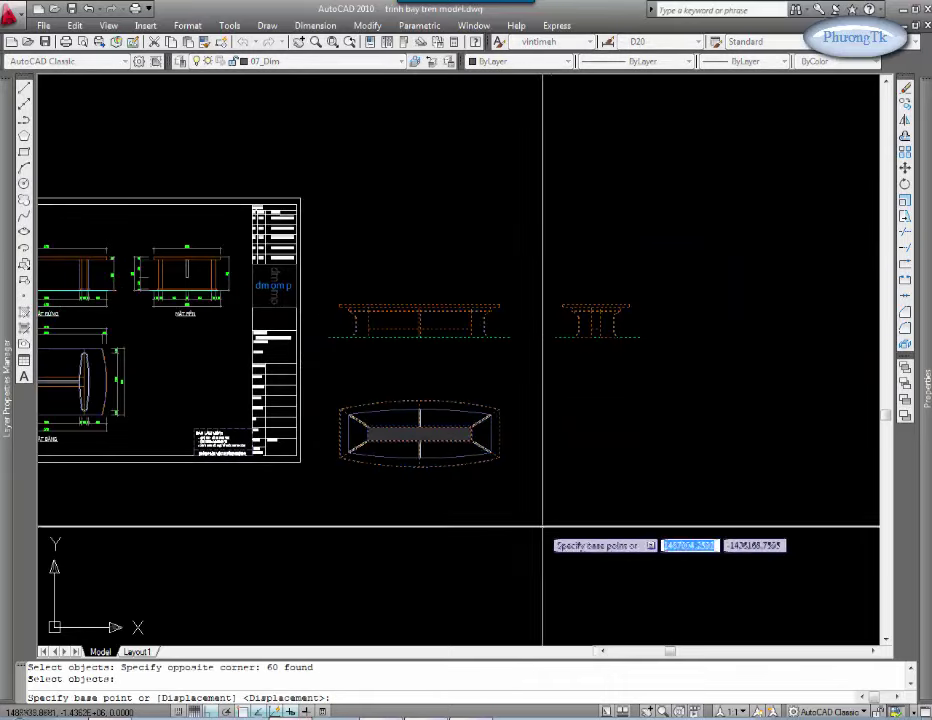
key("Escape")
scroll(341, 345, "up", 2)
middle_click_drag(341, 345, 322, 339)
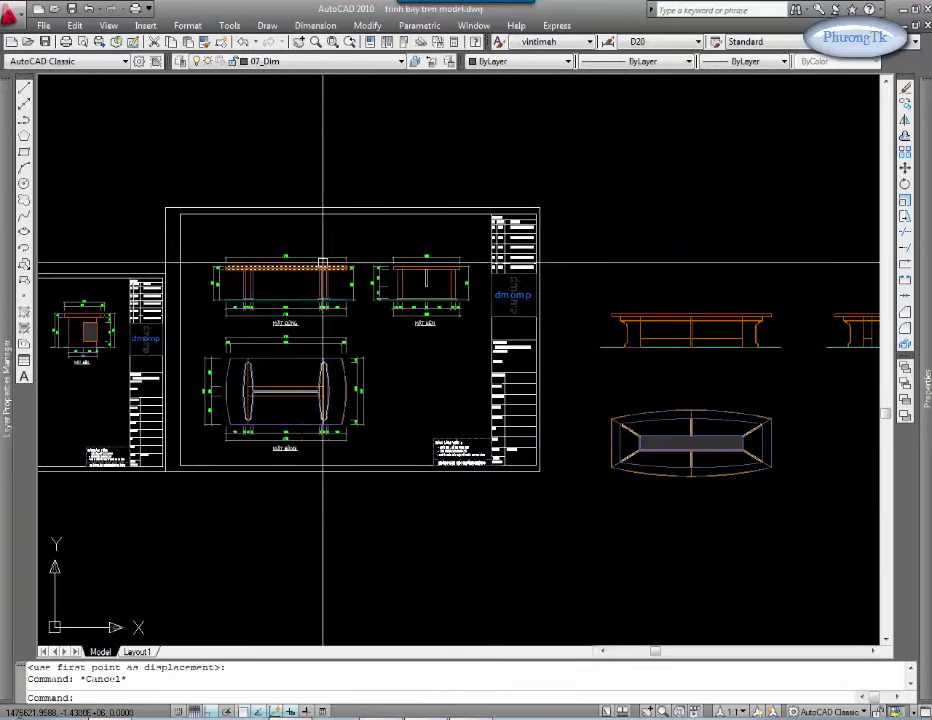
scroll(521, 415, "down", 1)
type("c")
key("Return")
key("Escape")
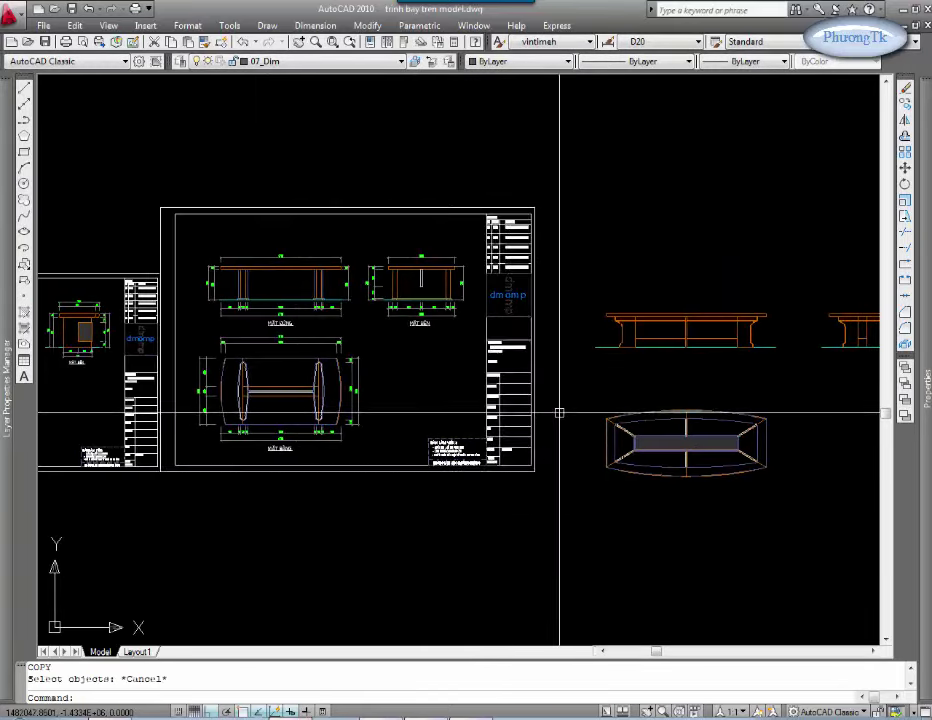
type("c")
key("Return")
left_click(560, 406)
left_click(406, 494)
scroll(489, 460, "up", 1)
key("Escape")
key("Escape")
scroll(489, 430, "up", 2)
scroll(501, 400, "up", 1)
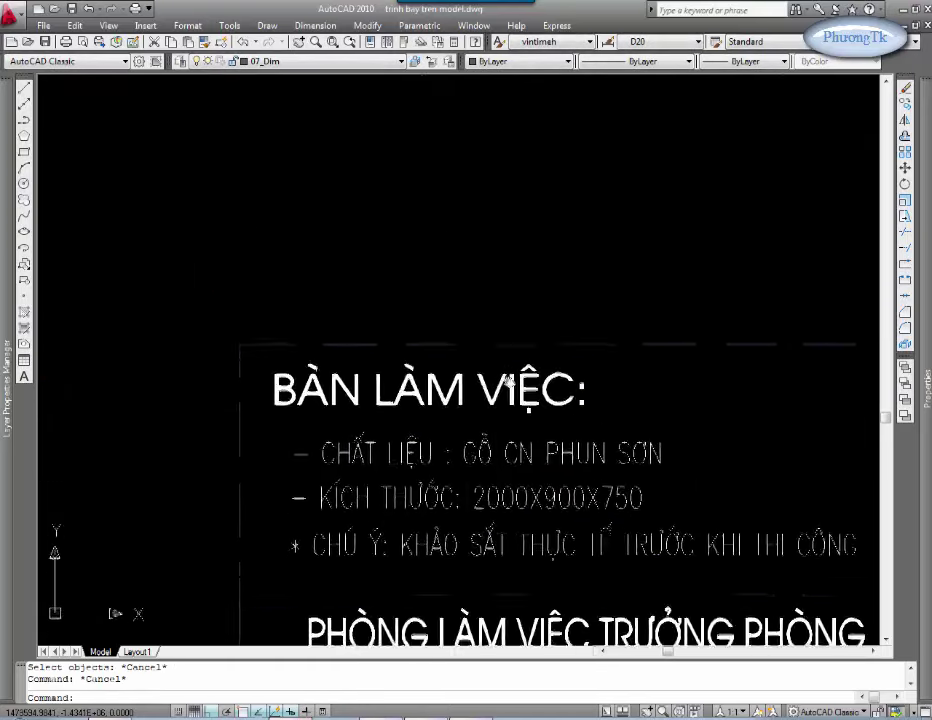
scroll(501, 388, "down", 3)
scroll(501, 388, "up", 4)
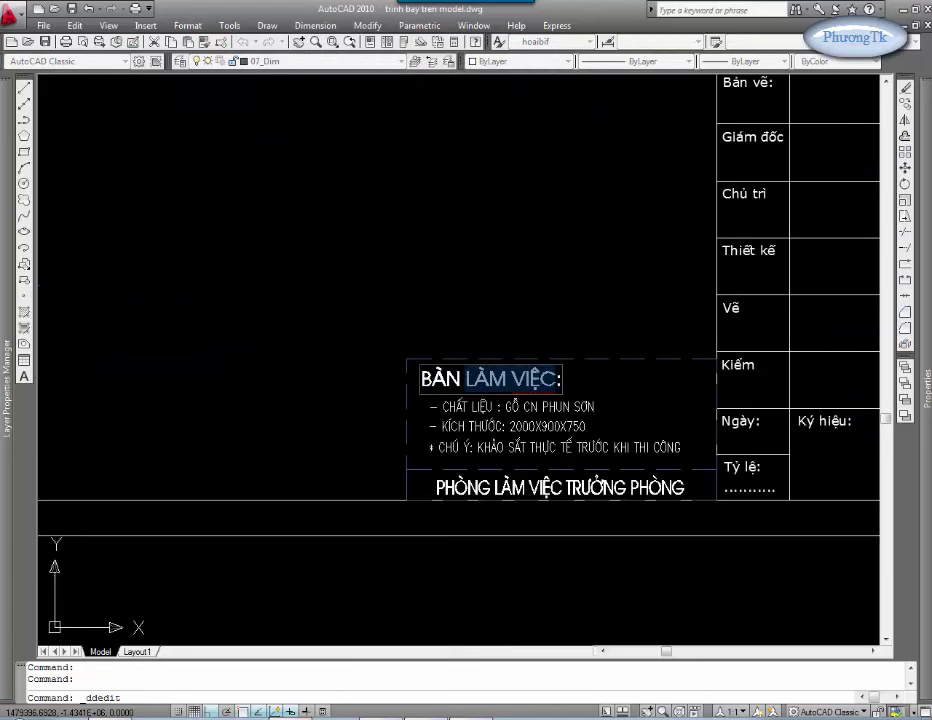
Step: Replace LÀM VIỆC with HỌP in the note, switching Unikey's encoding to match the font
type("HỌP")
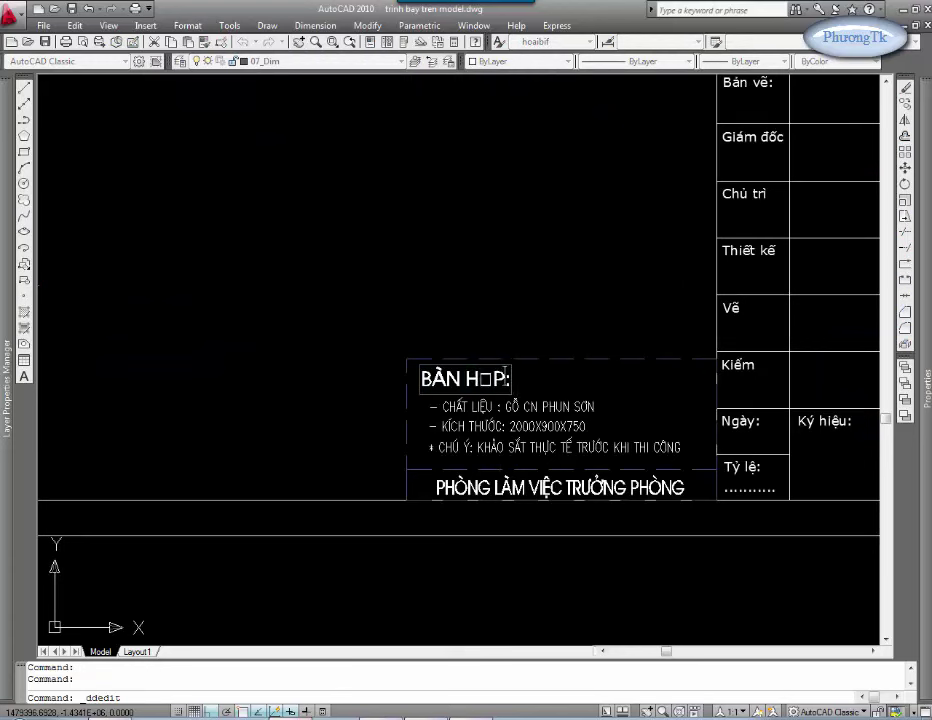
left_click(812, 716)
right_click(841, 648)
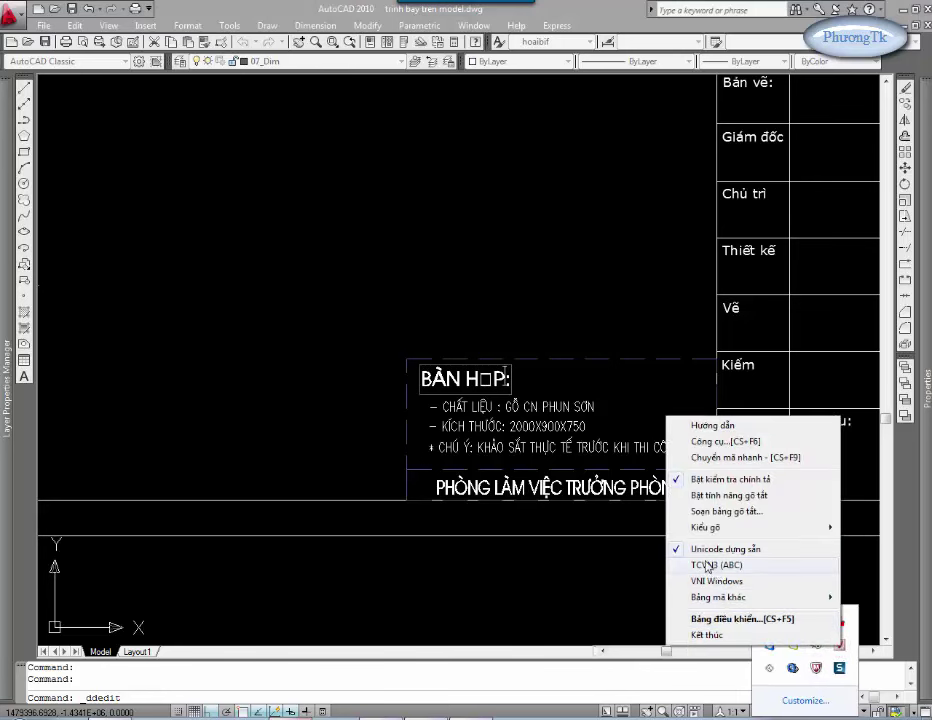
left_click(706, 565)
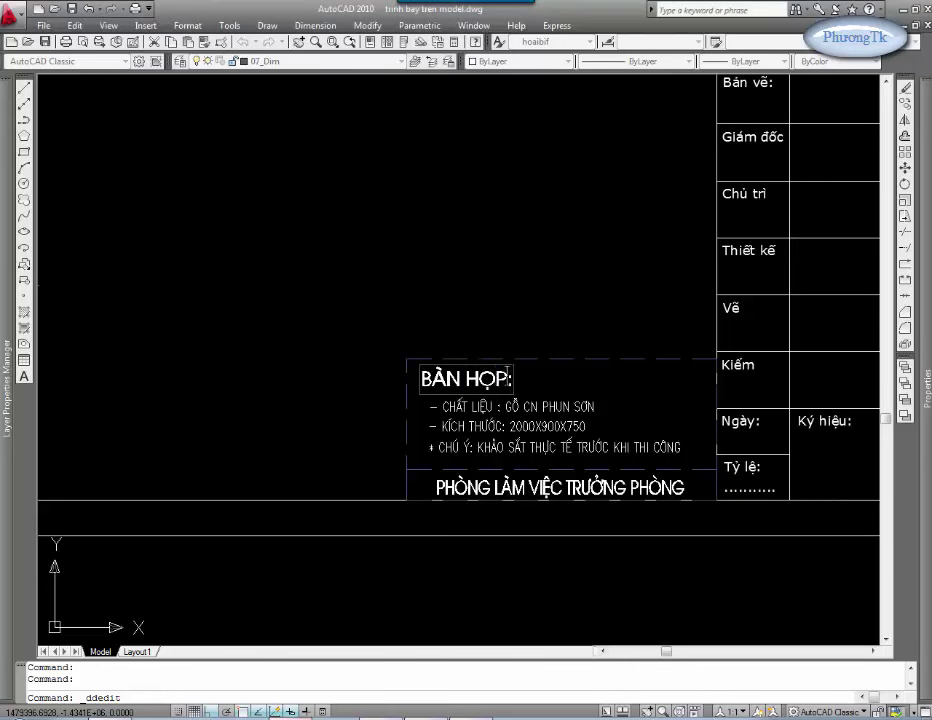
Step: Change the size line to KÍCH THƯỚC: 2700X1500X750, leaving the material line unchanged
scroll(531, 408, "up", 5)
left_click(528, 427)
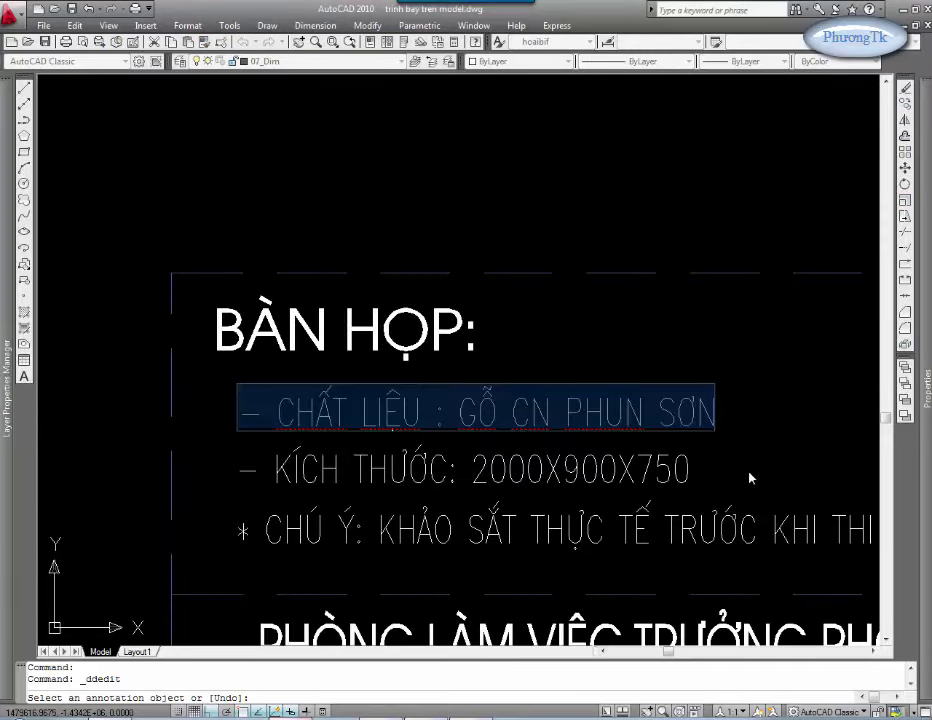
key("Return")
left_click(545, 410)
key("Return")
Step: Pan to the side elevation and title block to check the note, then end text editing
scroll(548, 402, "down", 8)
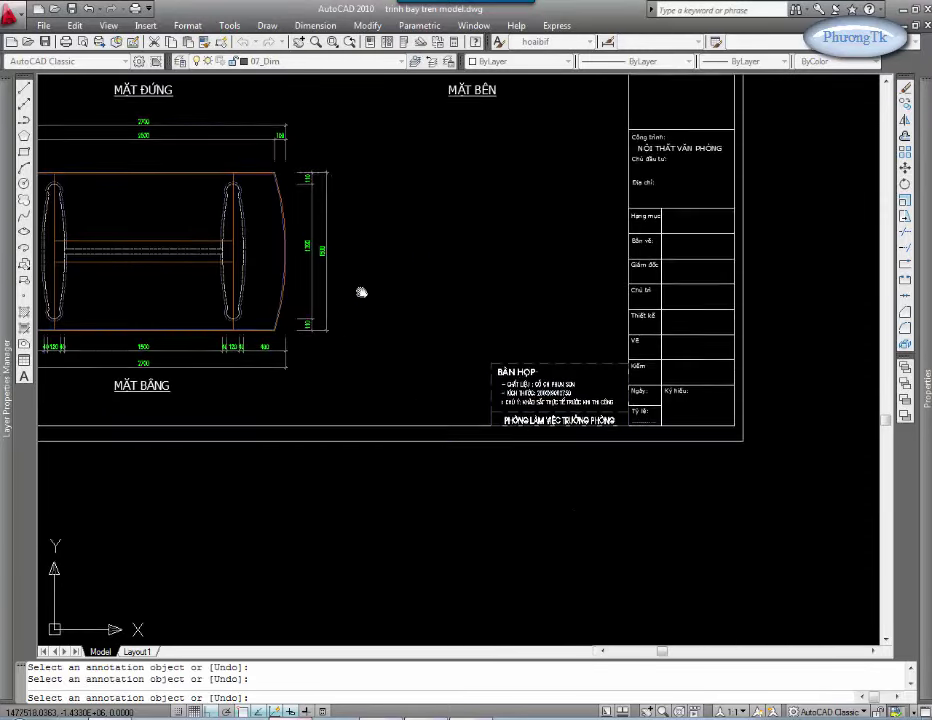
scroll(254, 223, "up", 2)
scroll(306, 245, "down", 2)
scroll(395, 322, "down", 1)
scroll(730, 291, "up", 2)
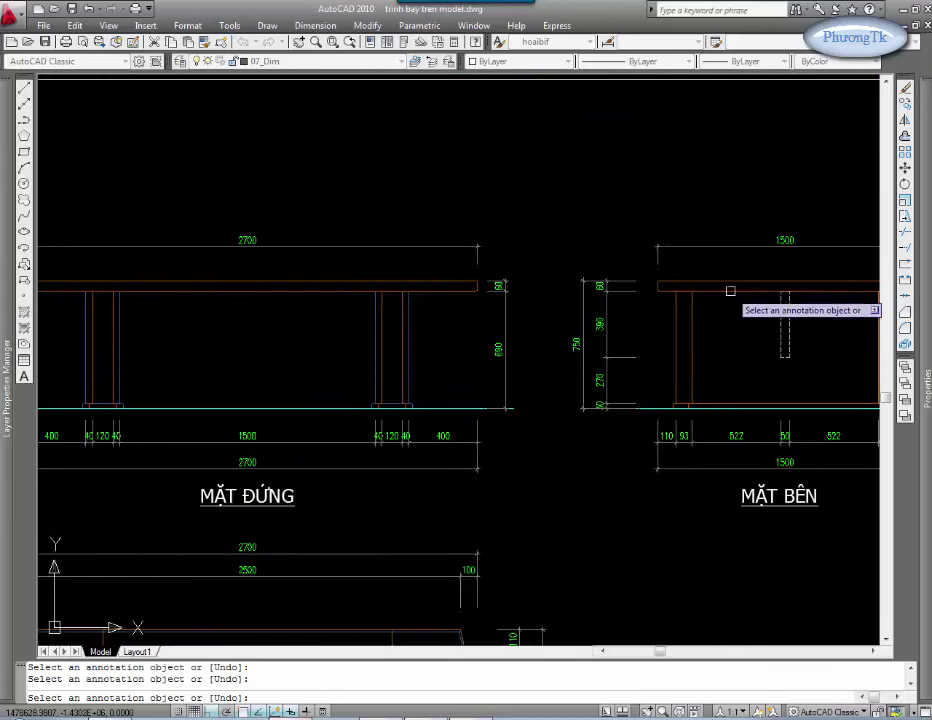
mouse_move(730, 291)
middle_mouse_down()
mouse_move(539, 270)
mouse_move(493, 82)
middle_mouse_up()
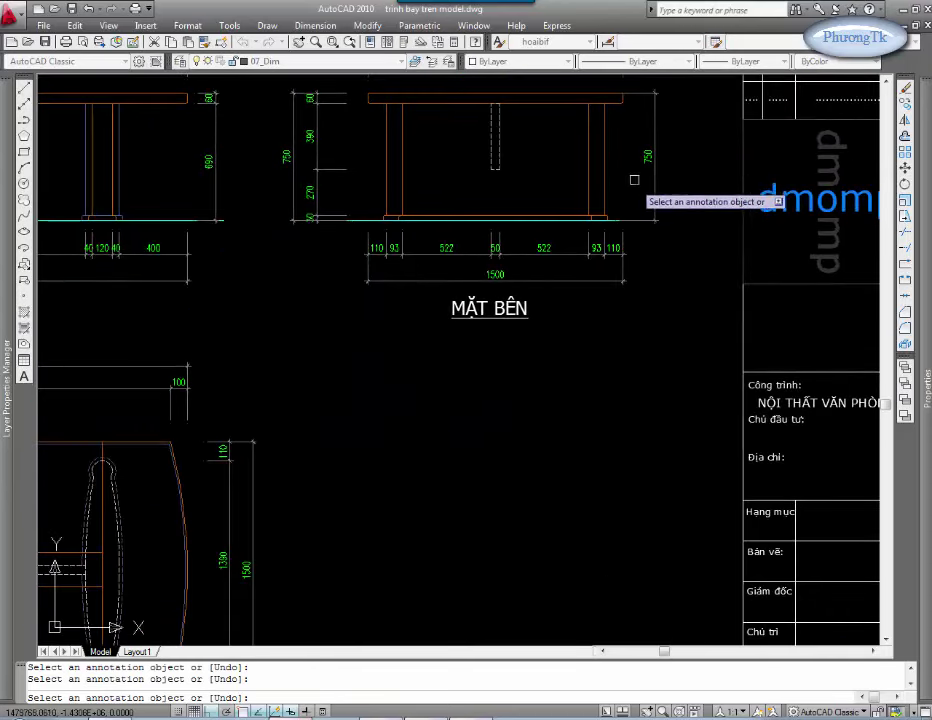
scroll(650, 175, "down", 3)
scroll(604, 362, "up", 5)
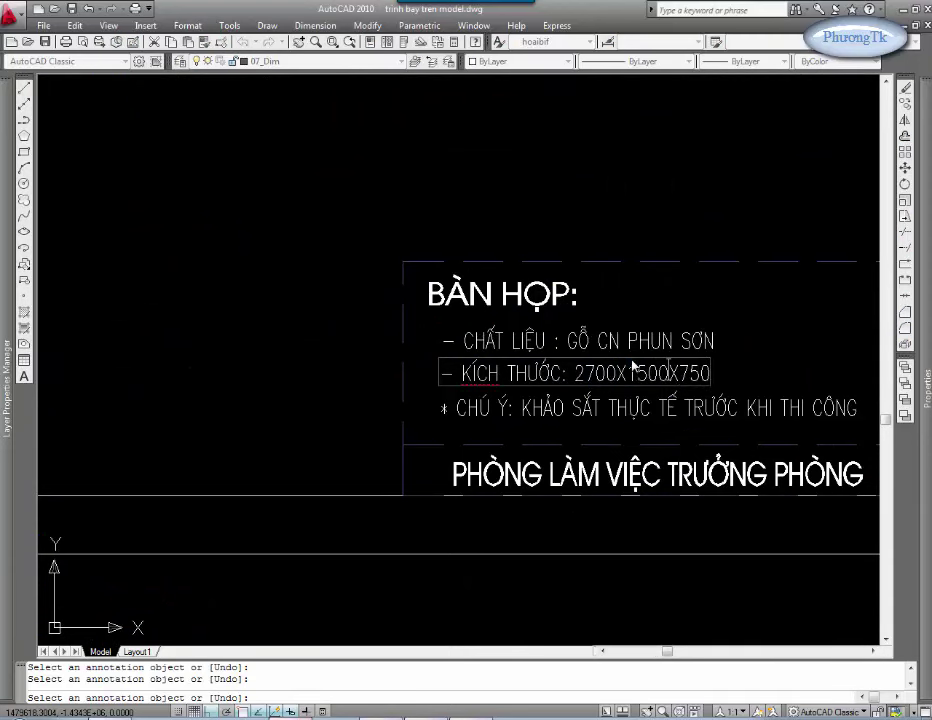
middle_click_drag(701, 387, 632, 404)
scroll(400, 445, "down", 5)
scroll(407, 447, "up", 3)
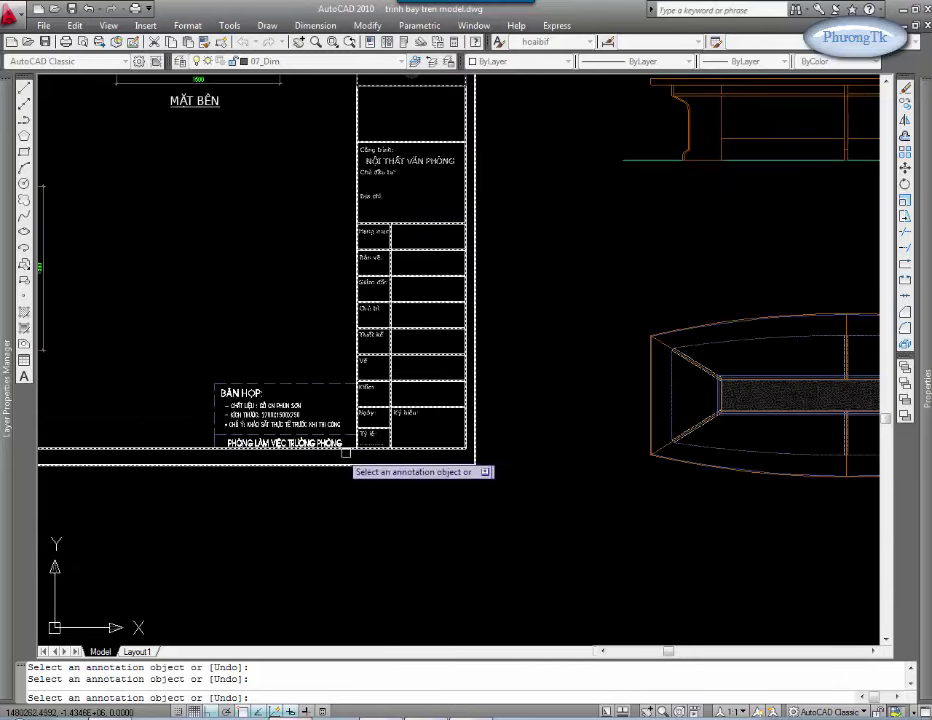
scroll(480, 440, "up", 3)
scroll(493, 374, "down", 5)
key("Escape")
Step: Move the undimensioned table drawings slightly to the right
type("c")
key("Return")
middle_click_drag(569, 398, 439, 356)
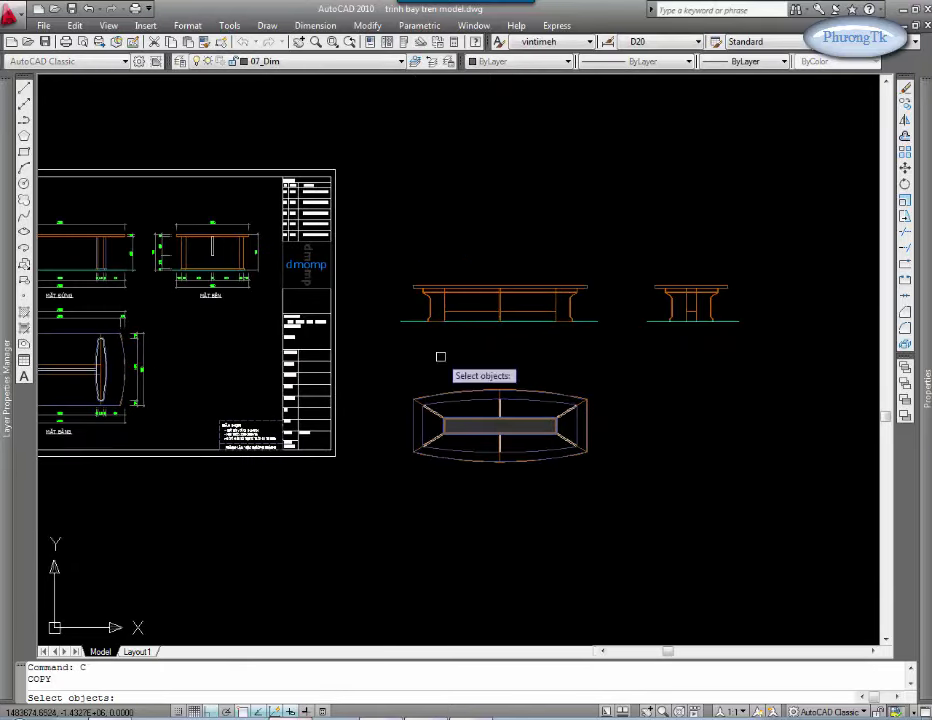
key("Escape")
left_click(345, 233)
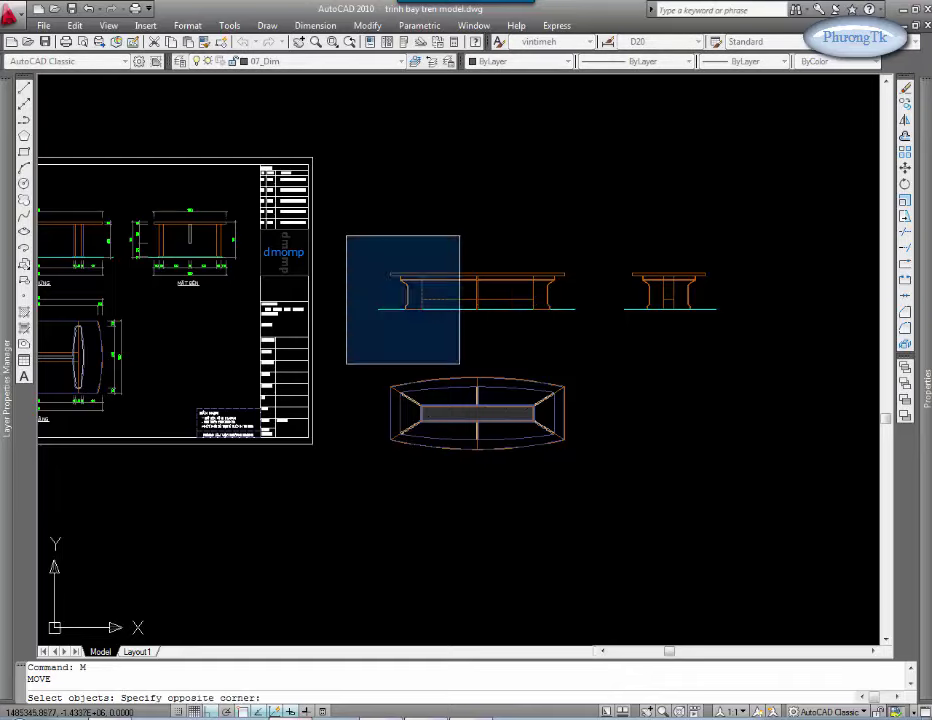
left_click(730, 515)
key("Return")
left_click(585, 501)
left_click(544, 425)
key("Escape")
key("Escape")
Step: Pan the view toward the first sheet and cancel the pending copy
type("c")
key("Return")
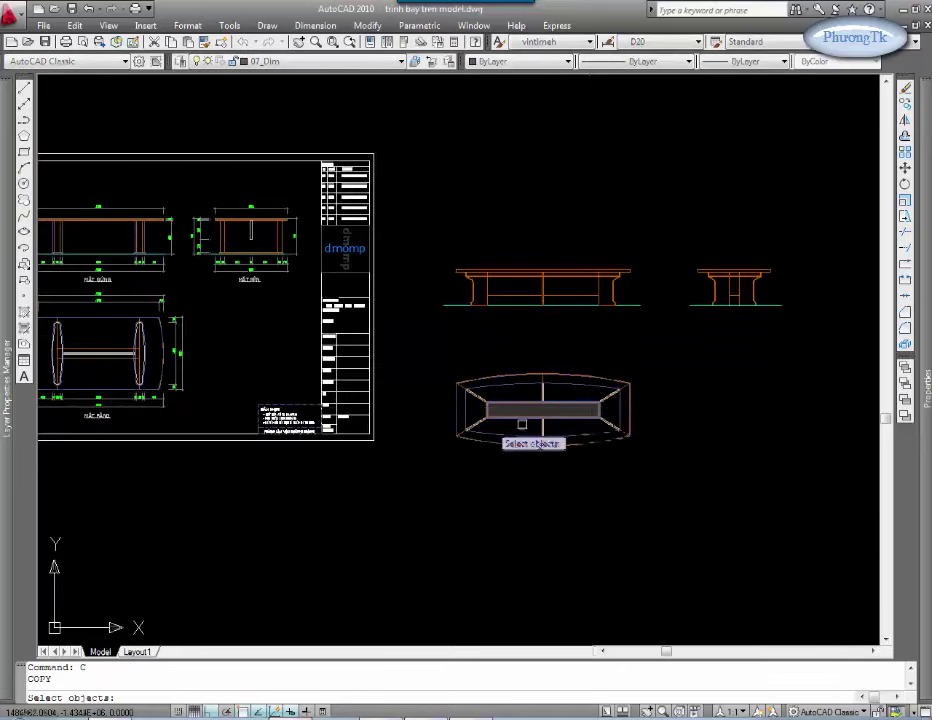
middle_click_drag(707, 364, 469, 300)
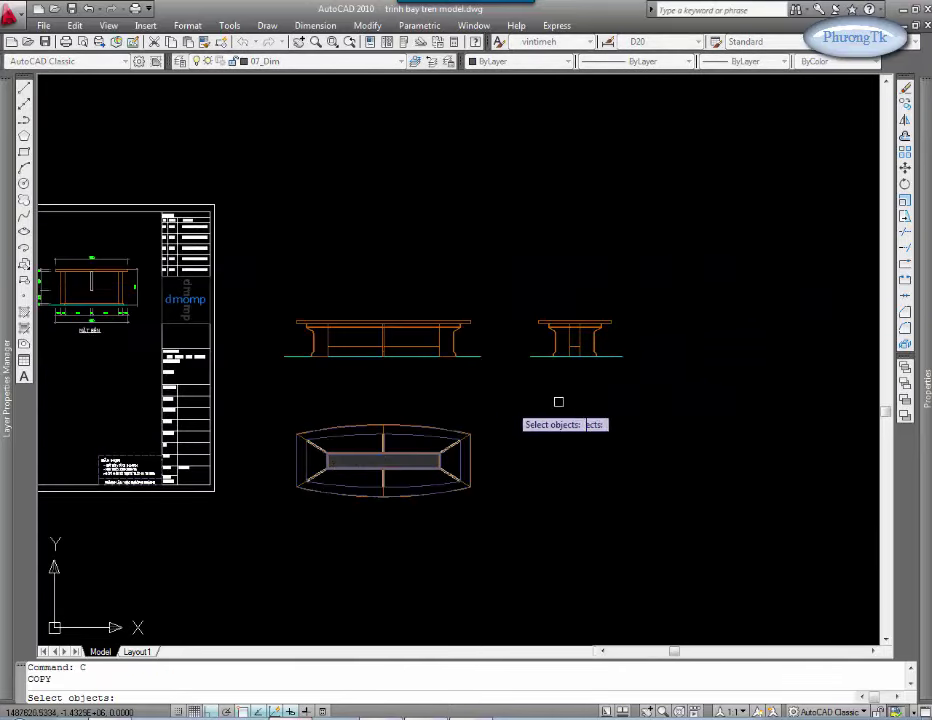
middle_click_drag(488, 394, 517, 394)
scroll(468, 364, "down", 1)
scroll(468, 364, "down", 1)
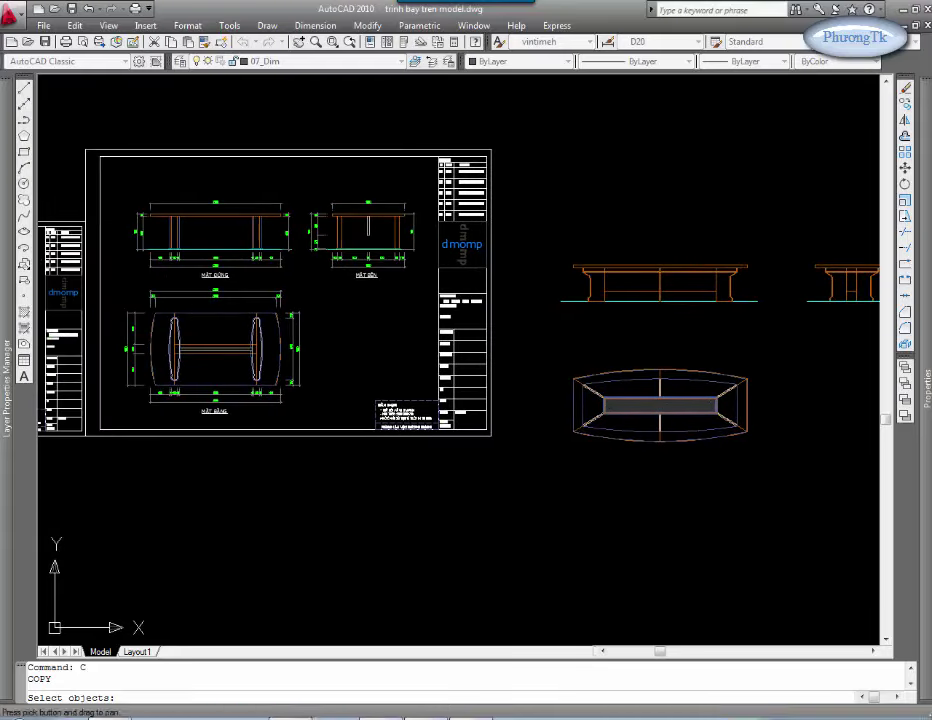
scroll(468, 364, "up", 1)
scroll(472, 341, "up", 2)
scroll(472, 341, "down", 2)
scroll(385, 312, "up", 1)
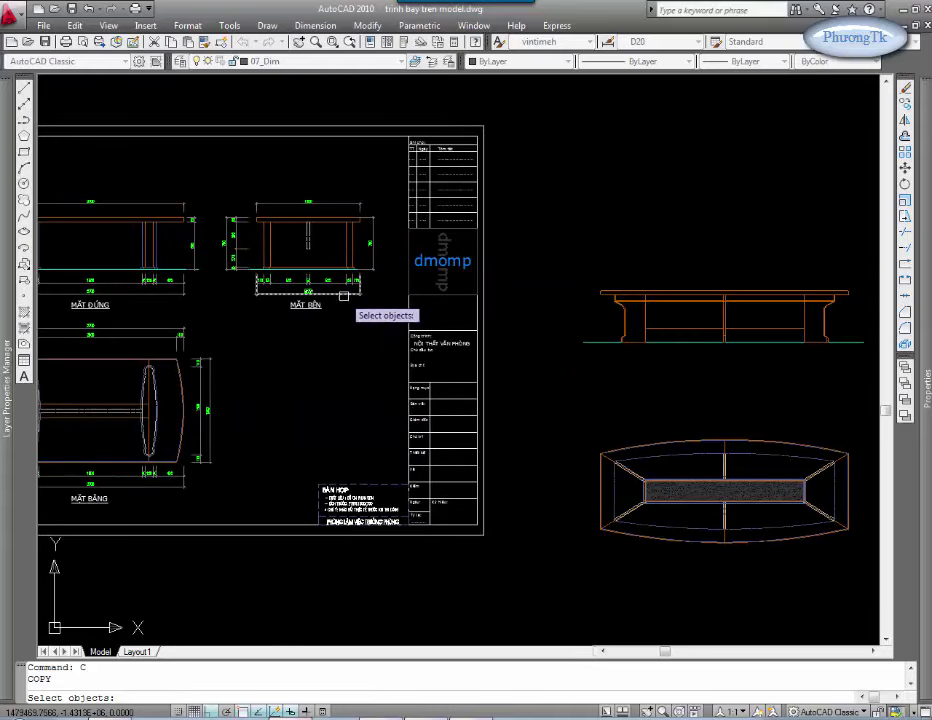
scroll(305, 372, "down", 1)
middle_click_drag(305, 372, 325, 374)
key("Escape")
Step: Copy the title-block sheet into an empty area beside the first sheet
type("c")
key("Return")
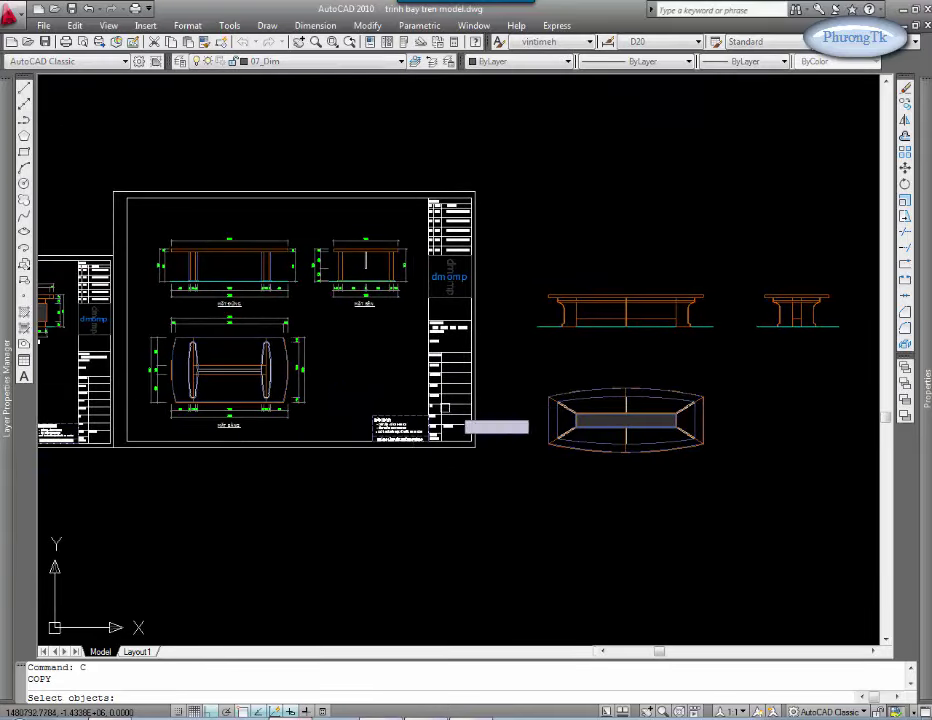
left_click(505, 386)
left_click(342, 471)
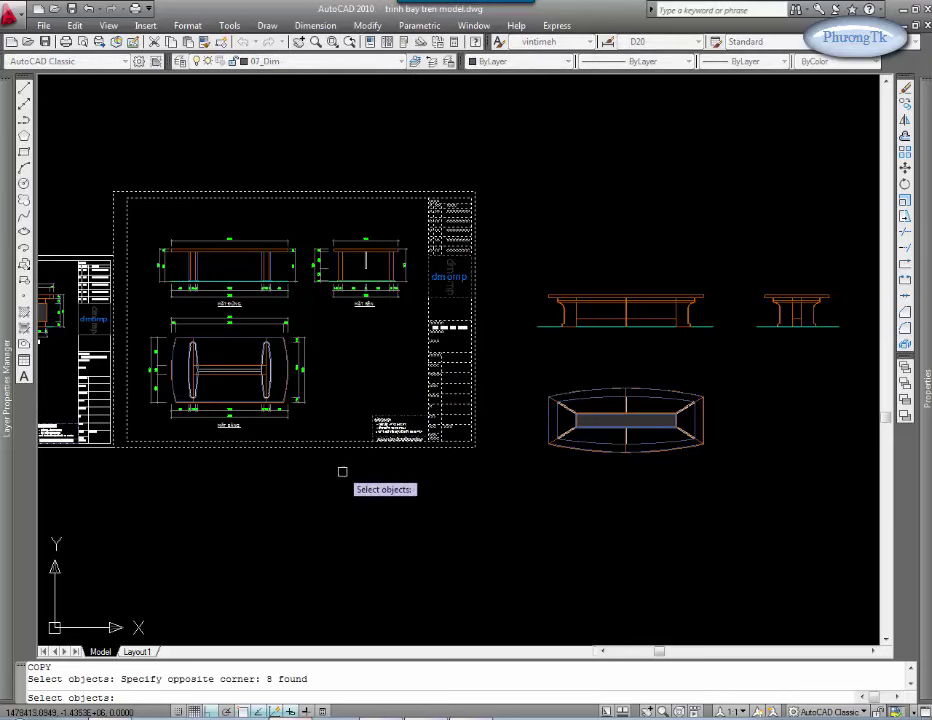
key("Return")
left_click(333, 393)
scroll(364, 416, "down", 2)
middle_click_drag(812, 420, 516, 426)
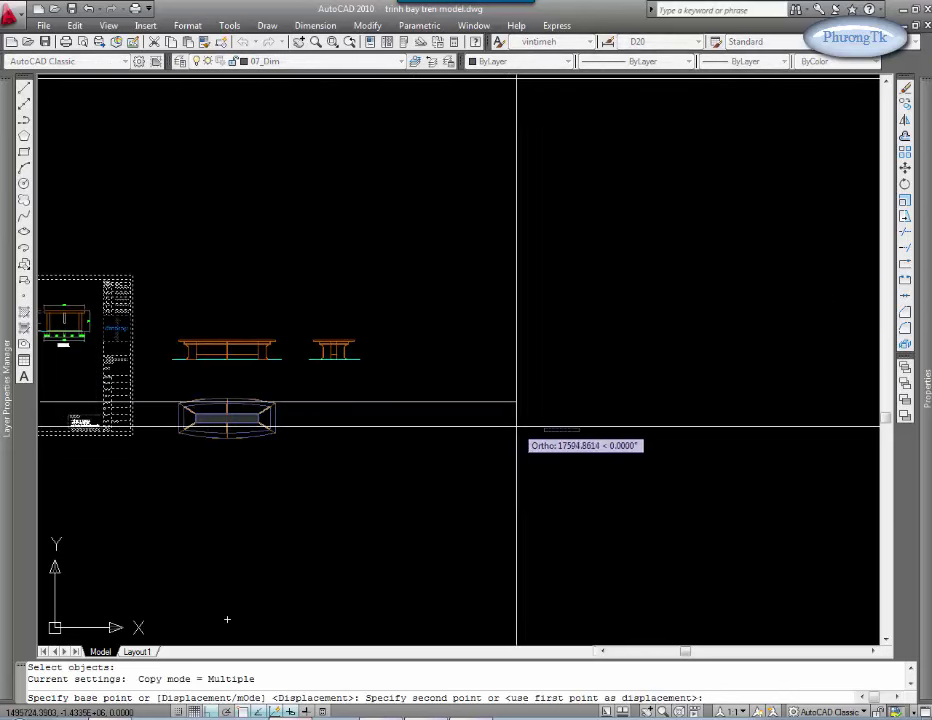
left_click(572, 428)
key("Escape")
Step: Move the new sheet by its corner so it frames the undimensioned table views
type("m")
key("Return")
left_click_drag(658, 368, 489, 502)
key("Return")
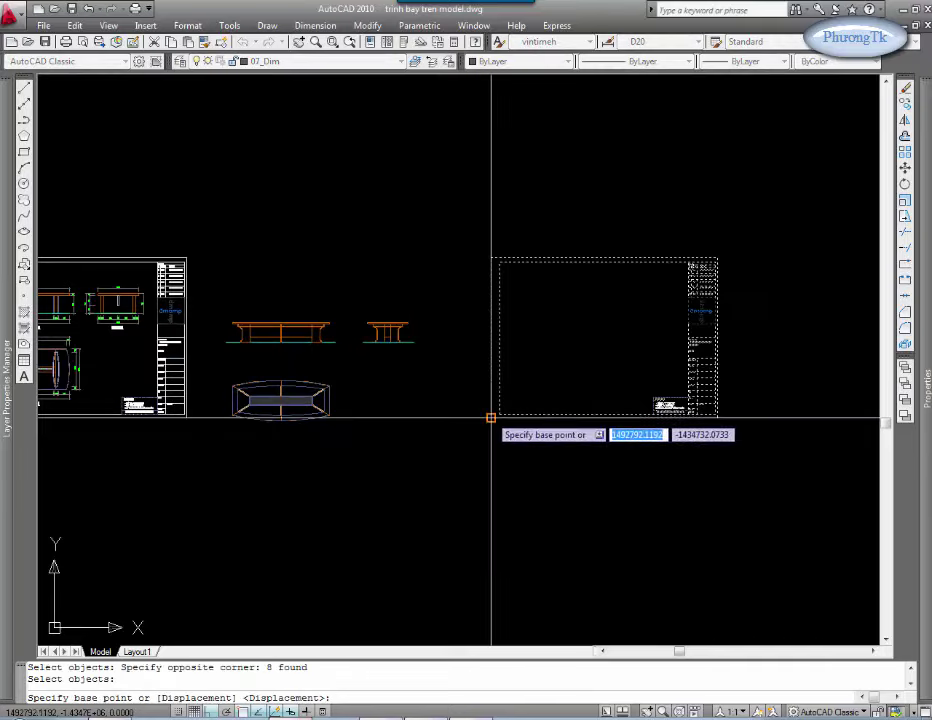
left_click(490, 417)
left_click(187, 417)
scroll(327, 366, "up", 4)
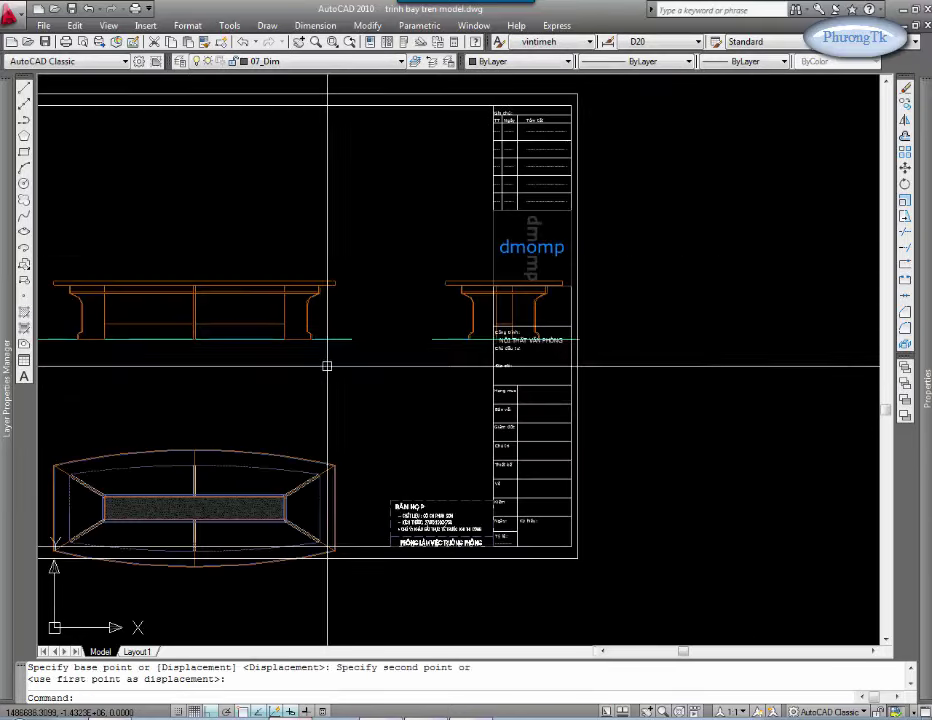
scroll(327, 366, "down", 3)
scroll(483, 458, "up", 1)
scroll(560, 522, "up", 1)
scroll(582, 270, "up", 1)
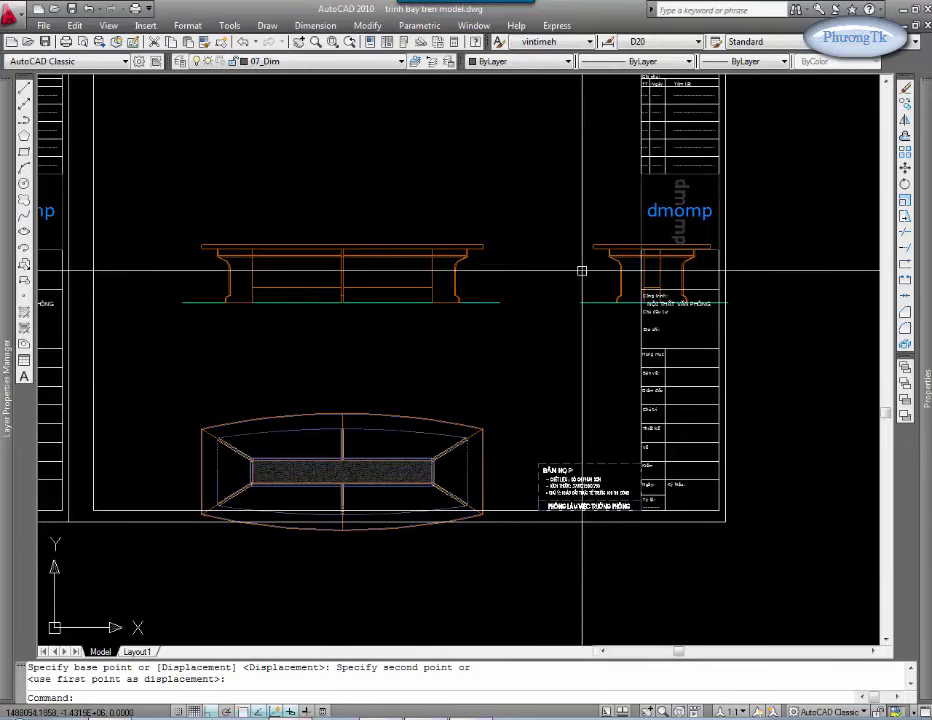
scroll(582, 300, "down", 3)
scroll(458, 330, "up", 1)
scroll(499, 330, "up", 2)
Step: Scale the copied title block by 25/20 about its lower-left corner
key("Escape")
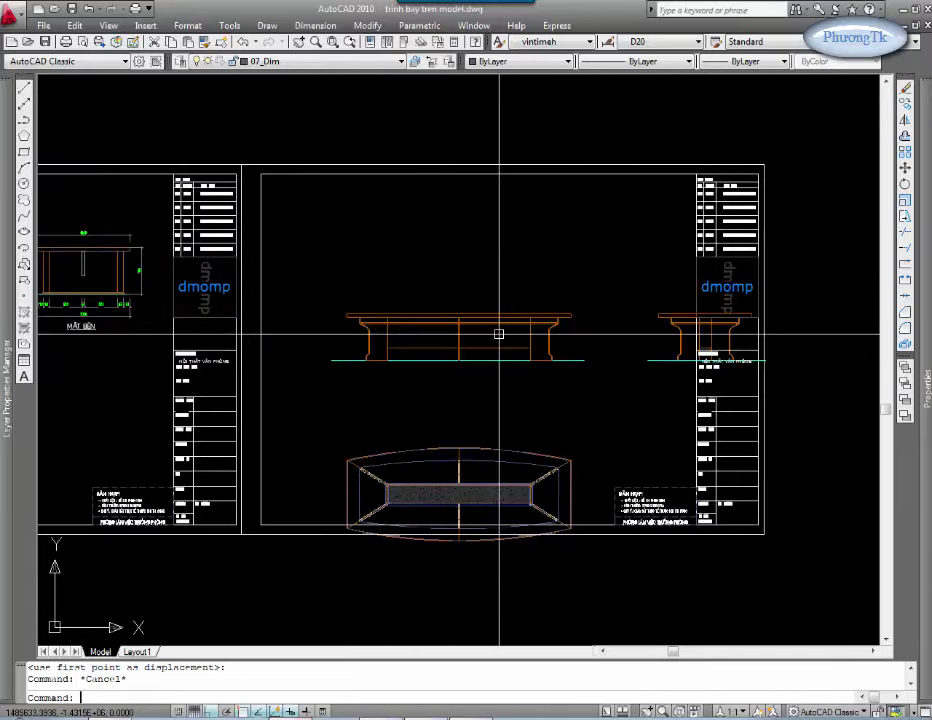
scroll(480, 315, "down", 2)
scroll(614, 322, "up", 2)
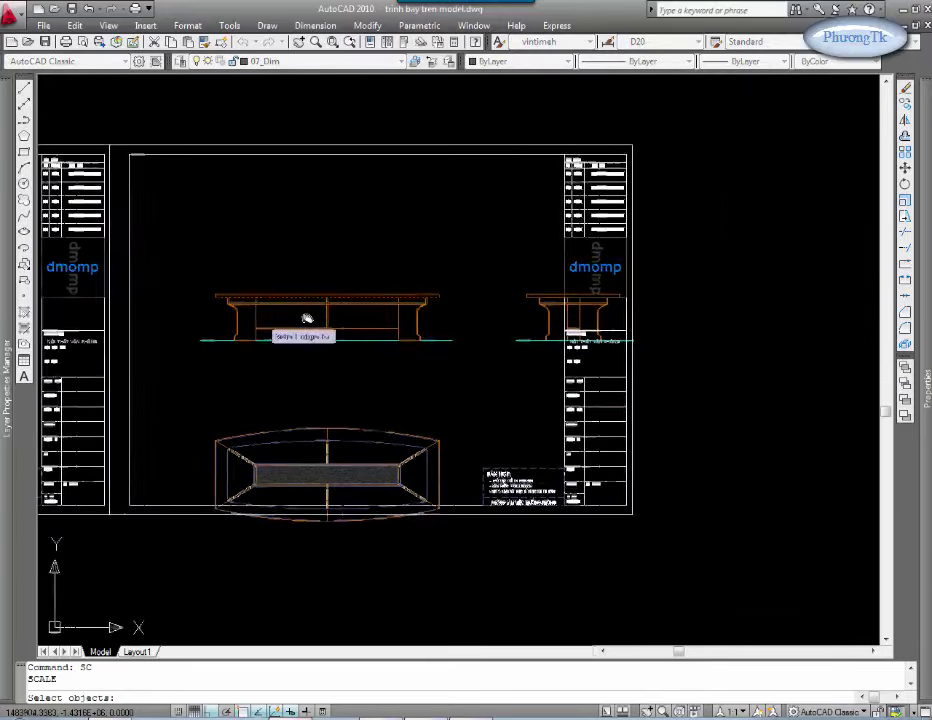
scroll(420, 300, "down", 3)
scroll(185, 265, "up", 3)
scroll(551, 384, "down", 2)
scroll(459, 399, "up", 2)
key("Escape")
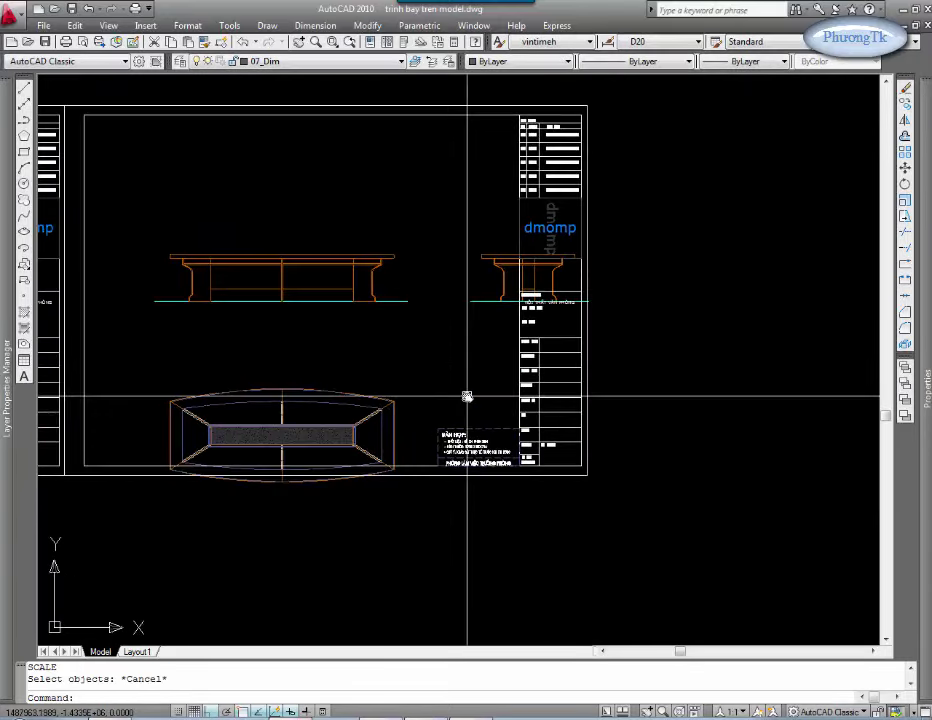
type("SC")
key("Return")
left_click(589, 374)
left_click(491, 474)
middle_click_drag(131, 472, 328, 476)
type("25/20")
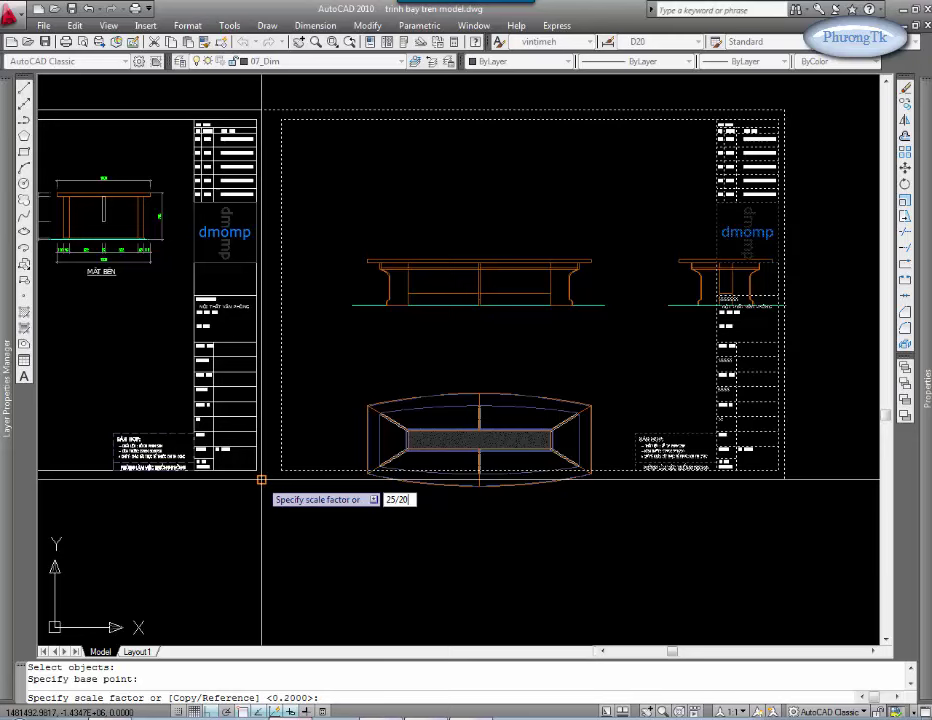
key("Return")
scroll(260, 480, "down", 5)
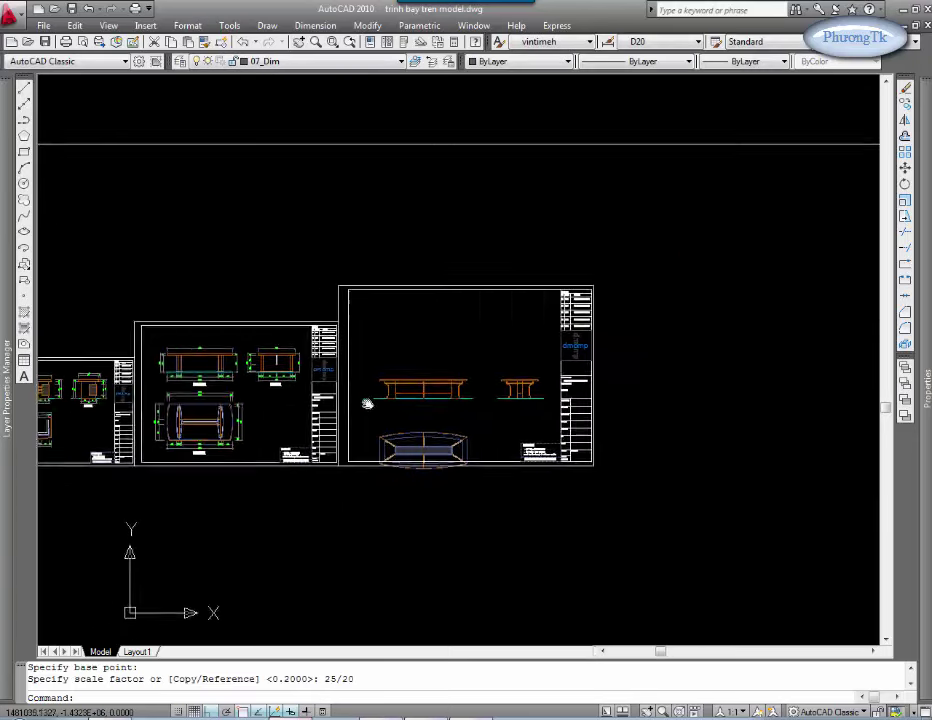
scroll(256, 373, "up", 4)
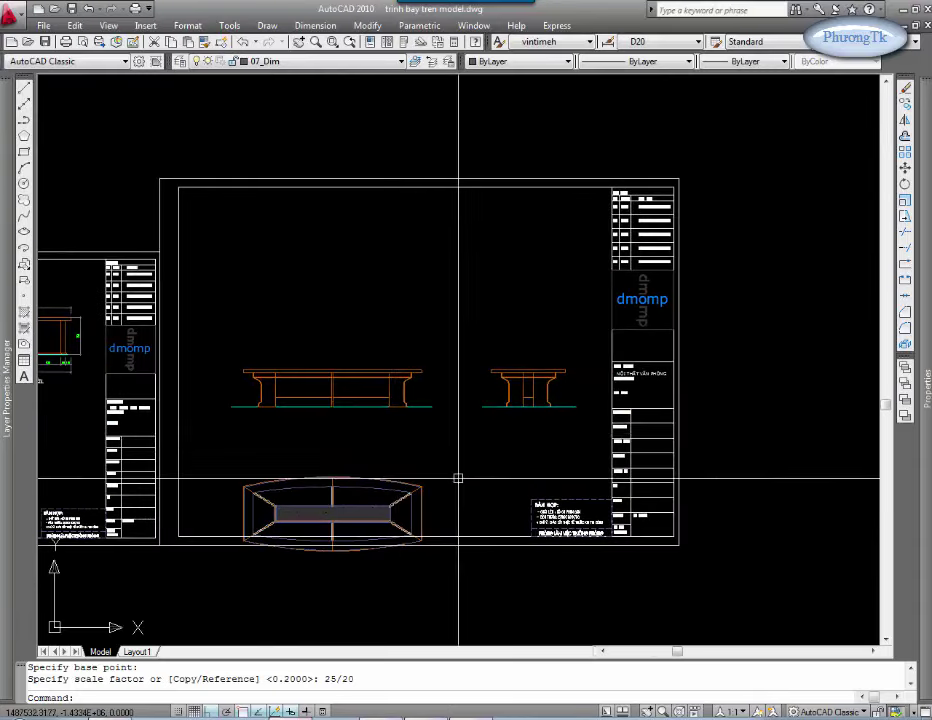
Step: Move the table's elevation and plan views straight up inside the new sheet
middle_click_drag(454, 483, 437, 435)
left_click(239, 348)
left_click(468, 530)
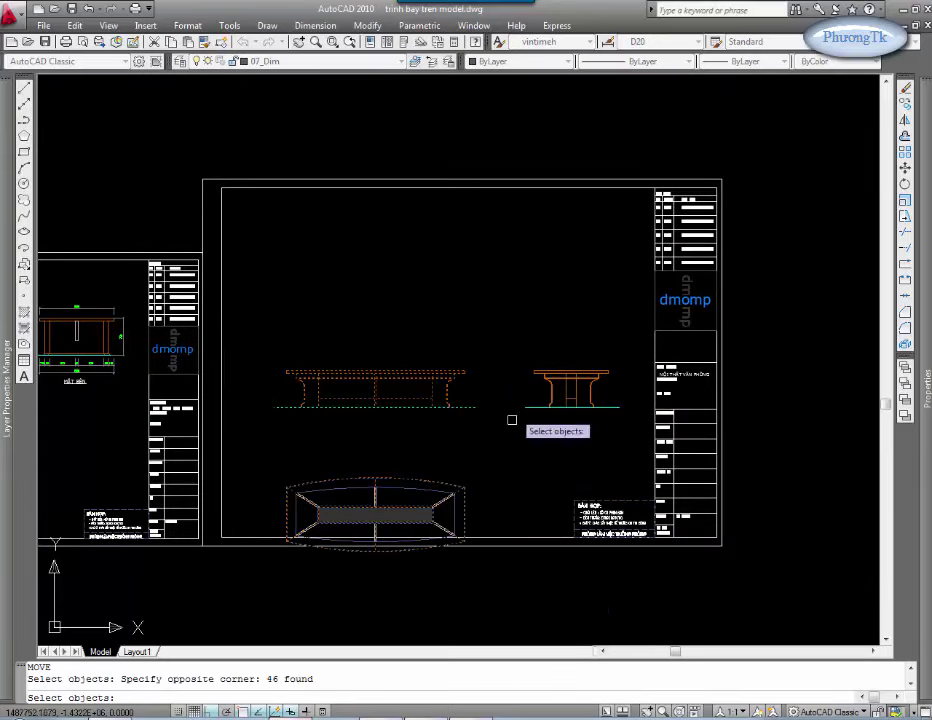
left_click(493, 339)
left_click(630, 439)
key("Return")
left_click(449, 301)
left_click(449, 216)
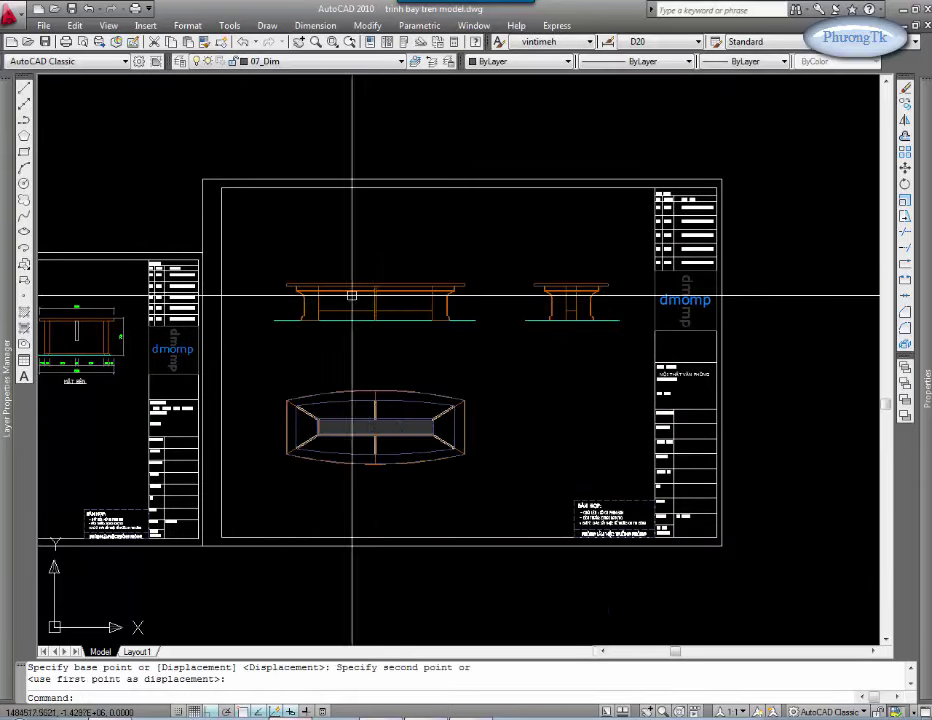
Step: Select the two elevation views for a further move, then cancel it
key("Return")
left_click(256, 252)
left_click(587, 356)
key("Return")
left_click(537, 400)
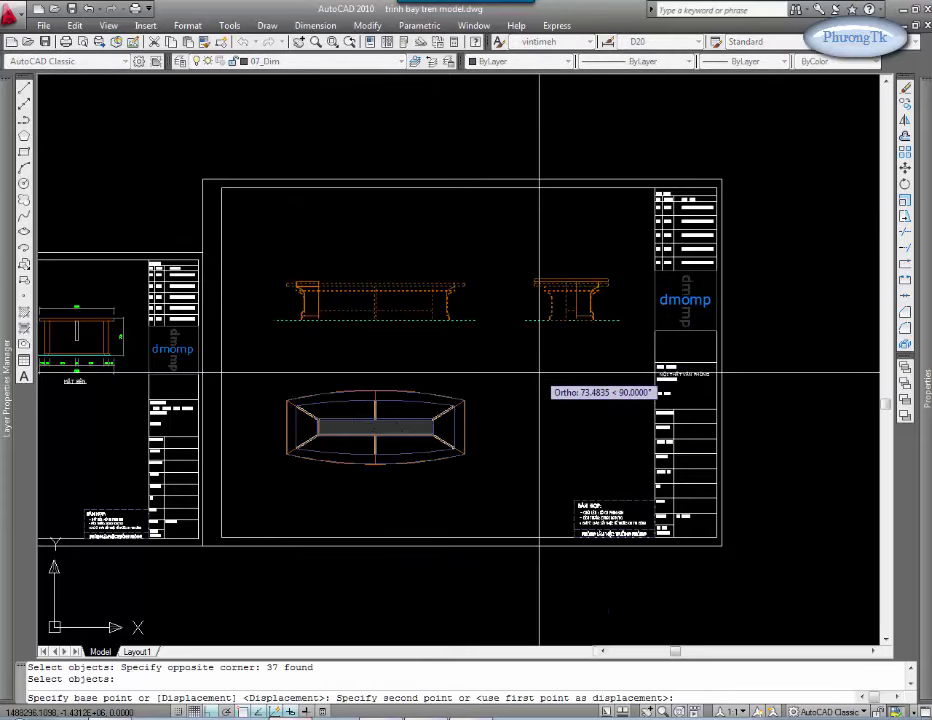
key("Escape")
Step: Start a linear dimension with DLI, cancel it, and recentre the new sheet
scroll(277, 318, "up", 2)
type("dli")
key("Return")
scroll(316, 312, "up", 2)
scroll(416, 370, "up", 1)
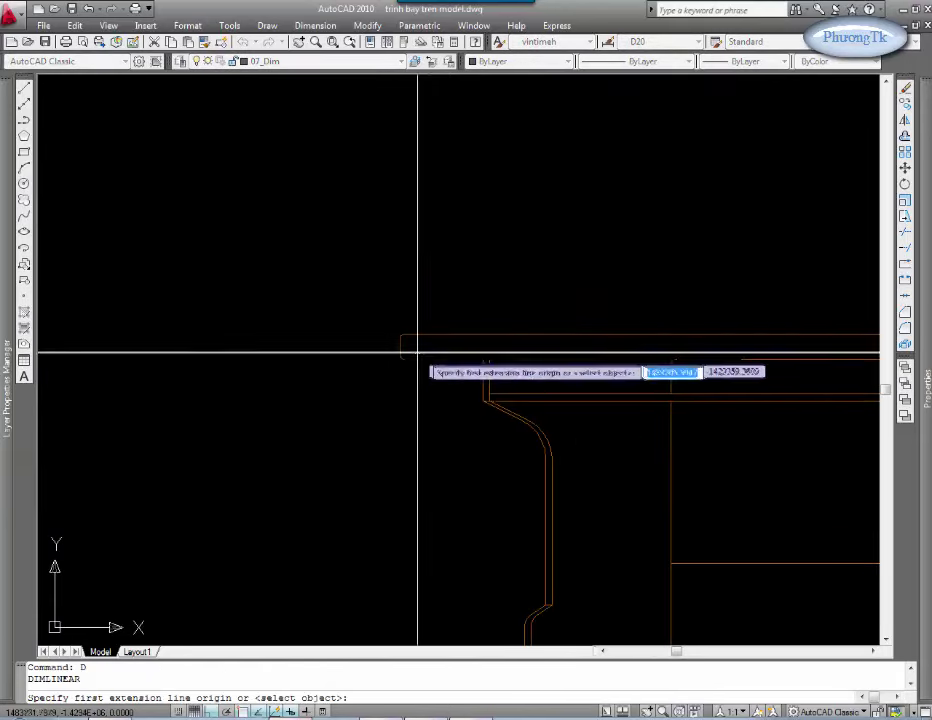
scroll(451, 358, "up", 1)
key("Escape")
key("Escape")
scroll(453, 378, "down", 3)
scroll(420, 390, "down", 2)
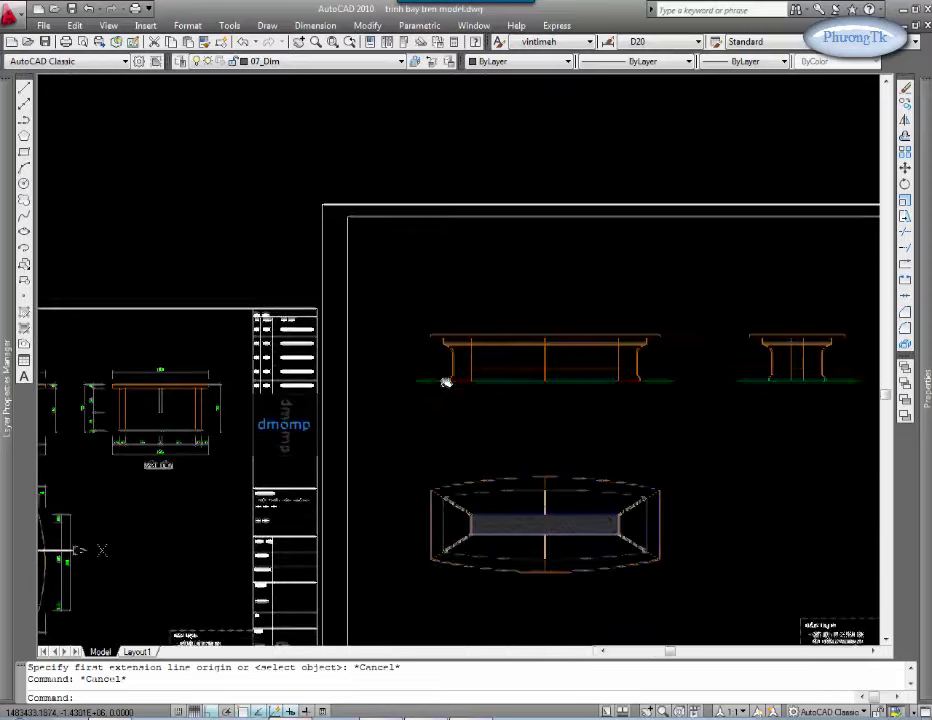
scroll(380, 400, "down", 2)
scroll(344, 401, "up", 2)
middle_click_drag(689, 427, 329, 430)
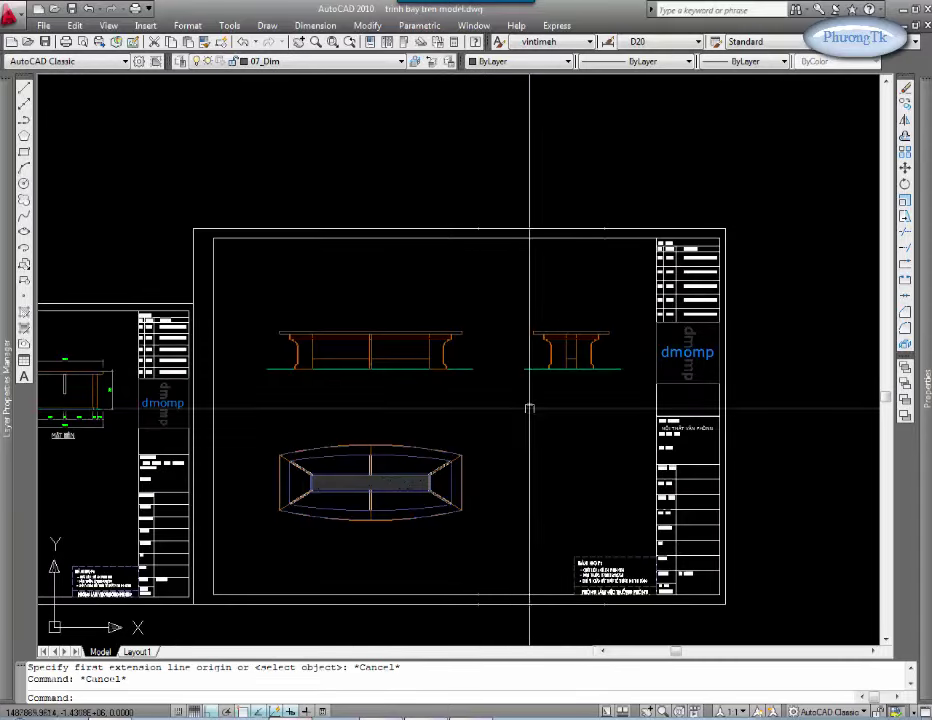
Step: In Dimension Style Manager, base new style D25 on D100 with overall scale 25
left_click(607, 41)
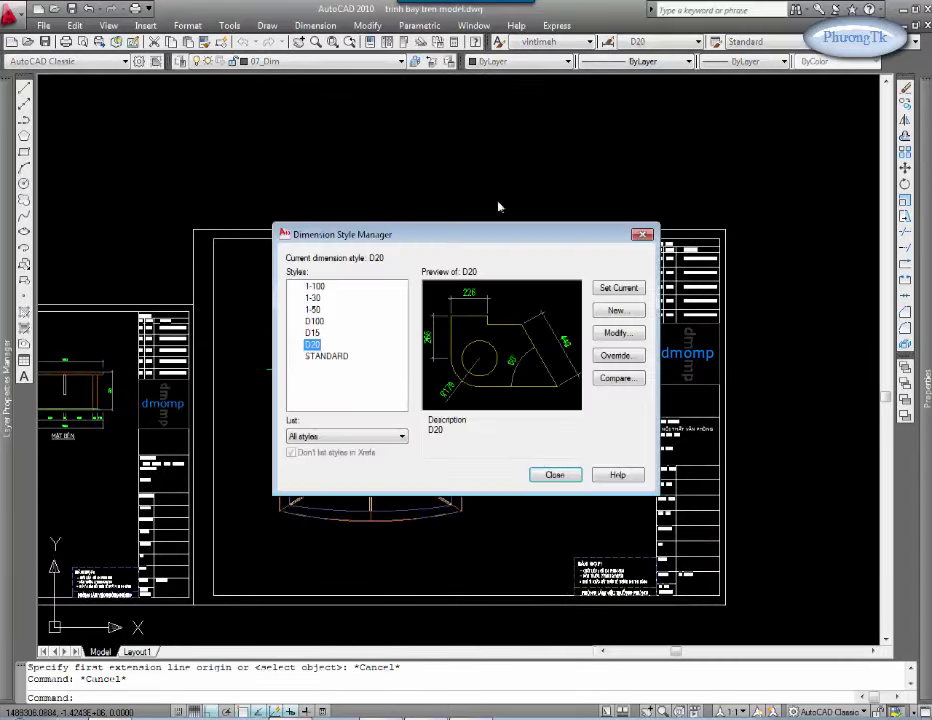
left_click(314, 321)
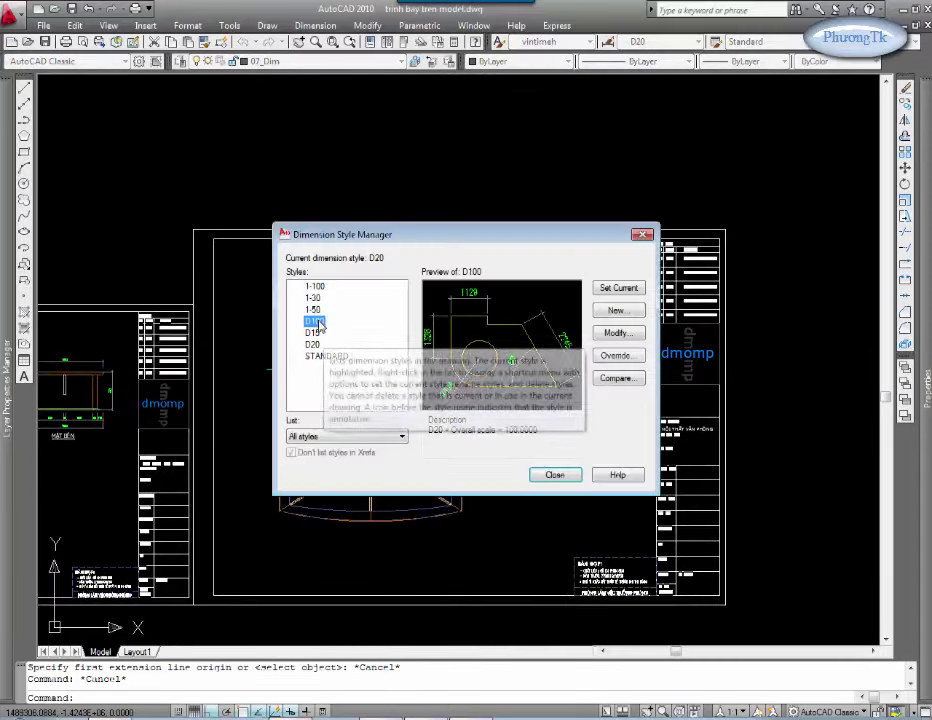
left_click(616, 311)
type("D25")
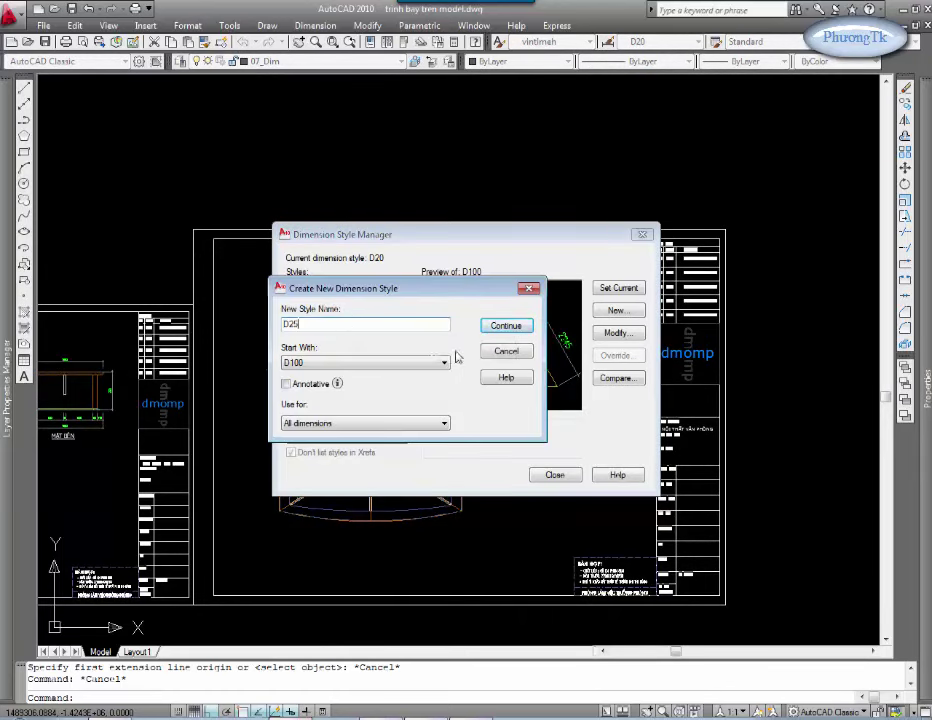
left_click(506, 327)
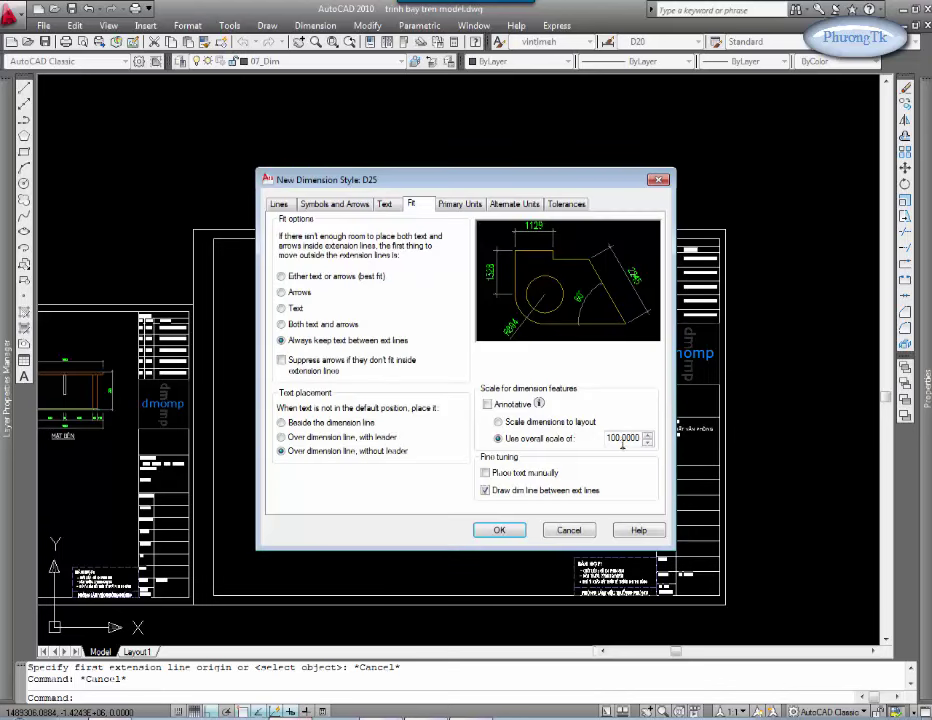
left_click_drag(621, 440, 566, 455)
left_click(518, 524)
Step: Add the 60 tabletop thickness dimension on the front elevation
left_click(496, 479)
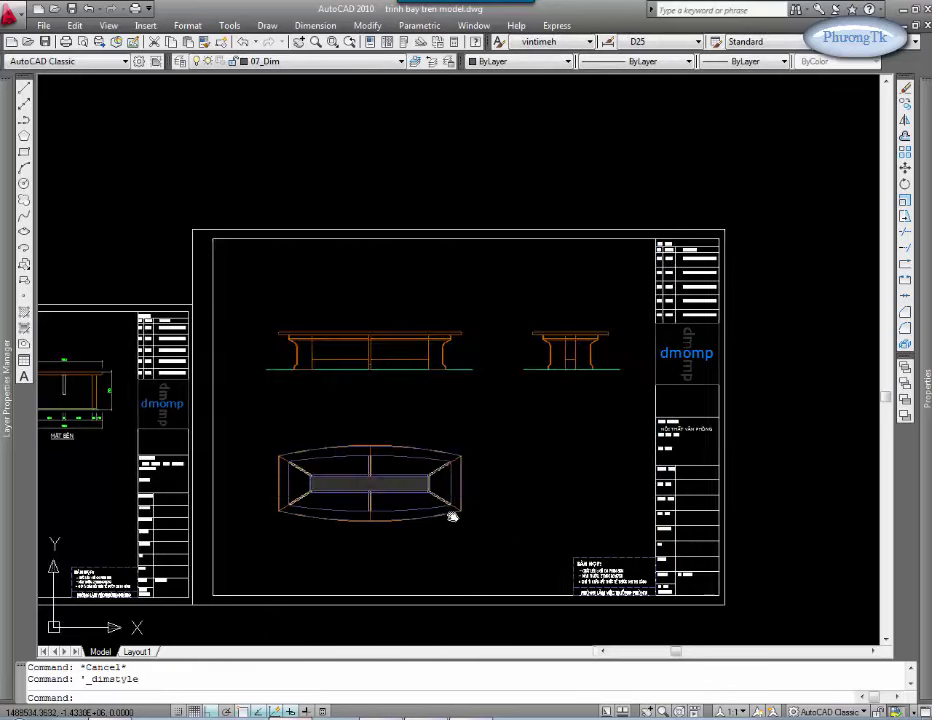
scroll(350, 340, "up", 2)
type("d")
key("Return")
key("Escape")
key("Escape")
type("d")
key("Return")
scroll(335, 285, "up", 3)
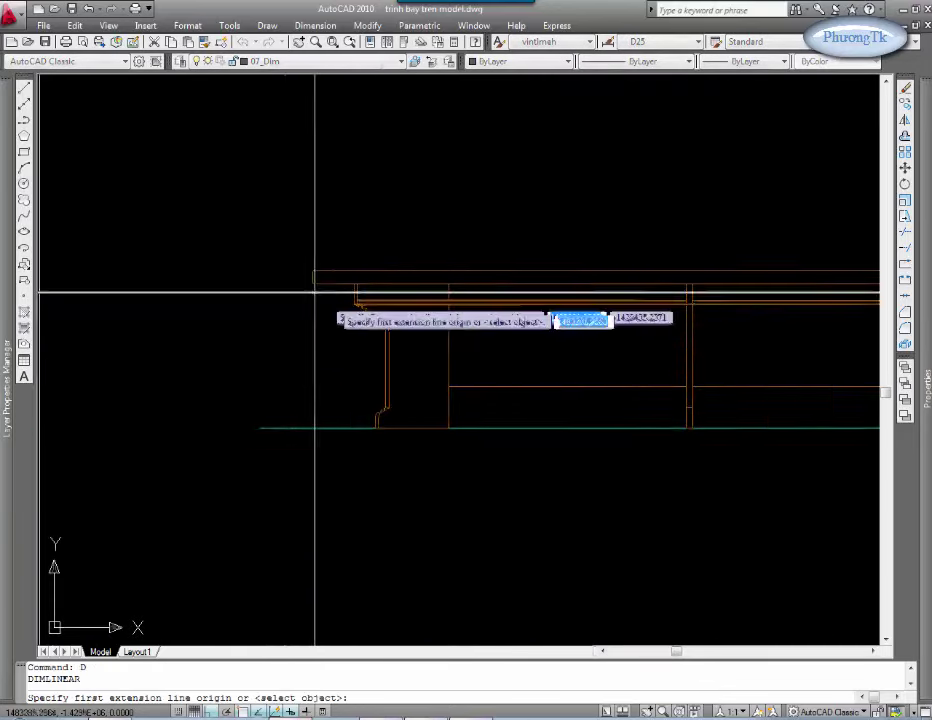
left_click(330, 272)
left_click(327, 258)
left_click(266, 272)
Step: Continue the chain with a 690 dimension down to the floor
middle_click_drag(266, 272, 364, 279)
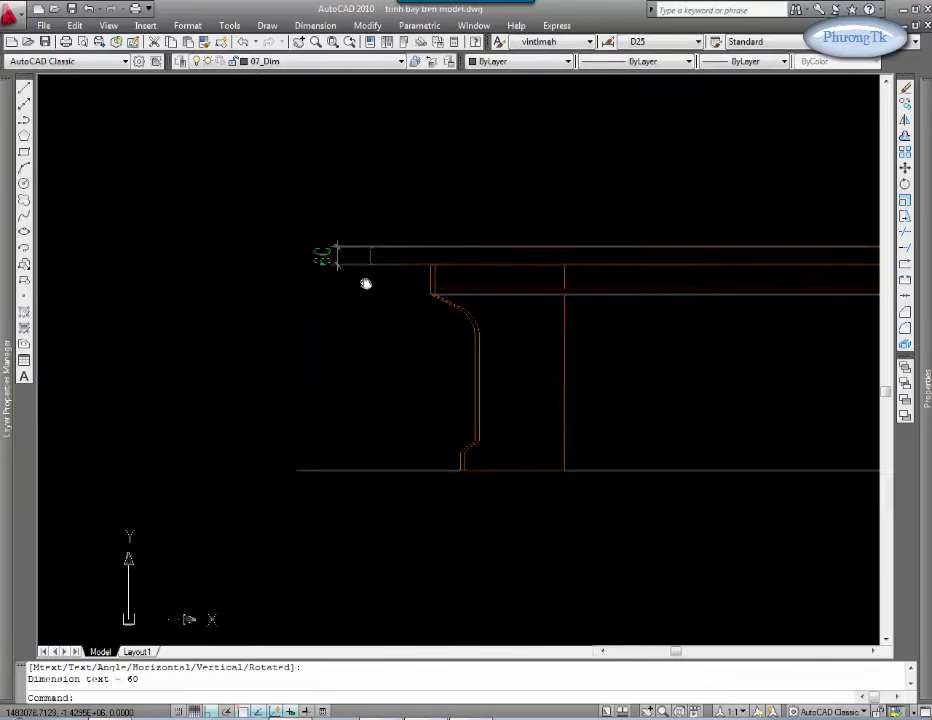
type("dc")
key("Return")
key("Return")
left_click(364, 254)
left_click(422, 460)
key("Escape")
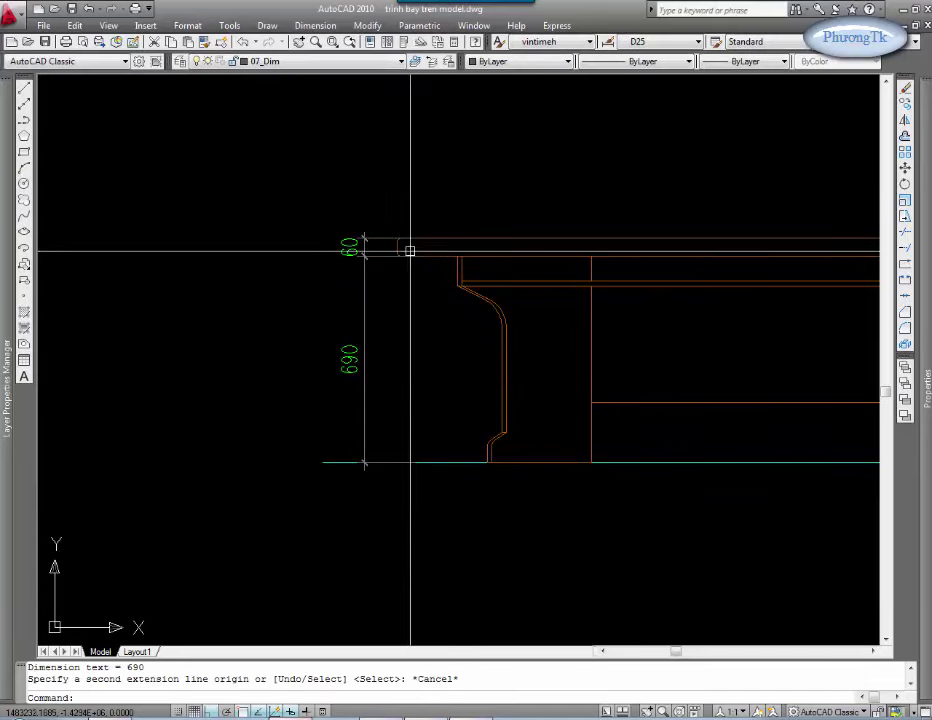
Step: Add the 750 overall height dimension outside the 60-690 chain
type("d")
key("Return")
left_click(384, 240)
left_click(405, 462)
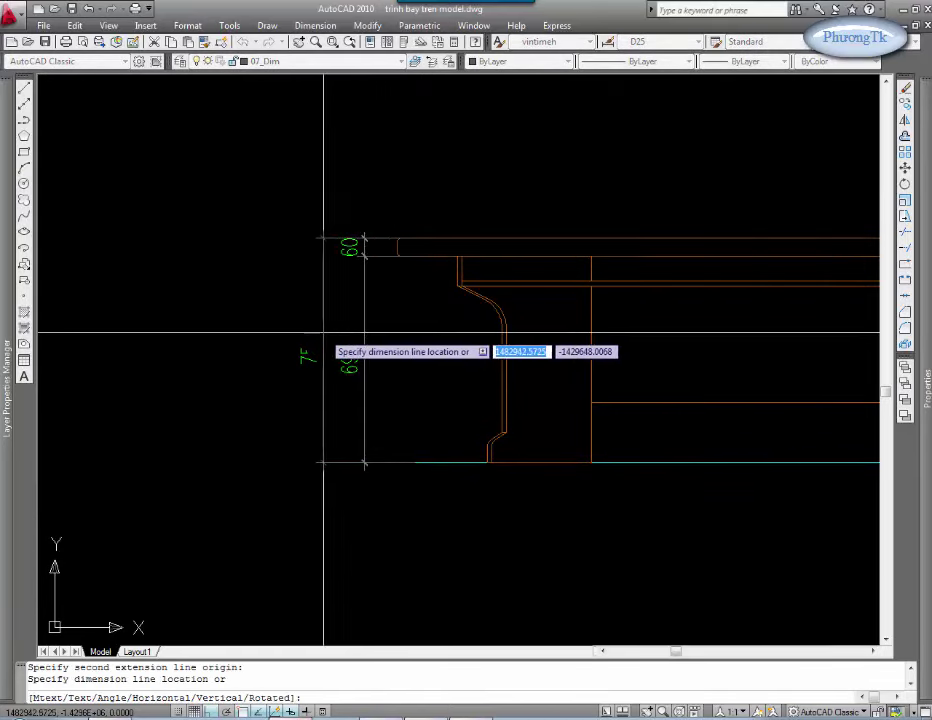
left_click(317, 331)
Step: Dimension the 3600 overall tabletop length above the front view
scroll(416, 288, "up", 2)
left_click(385, 305)
scroll(385, 305, "down", 2)
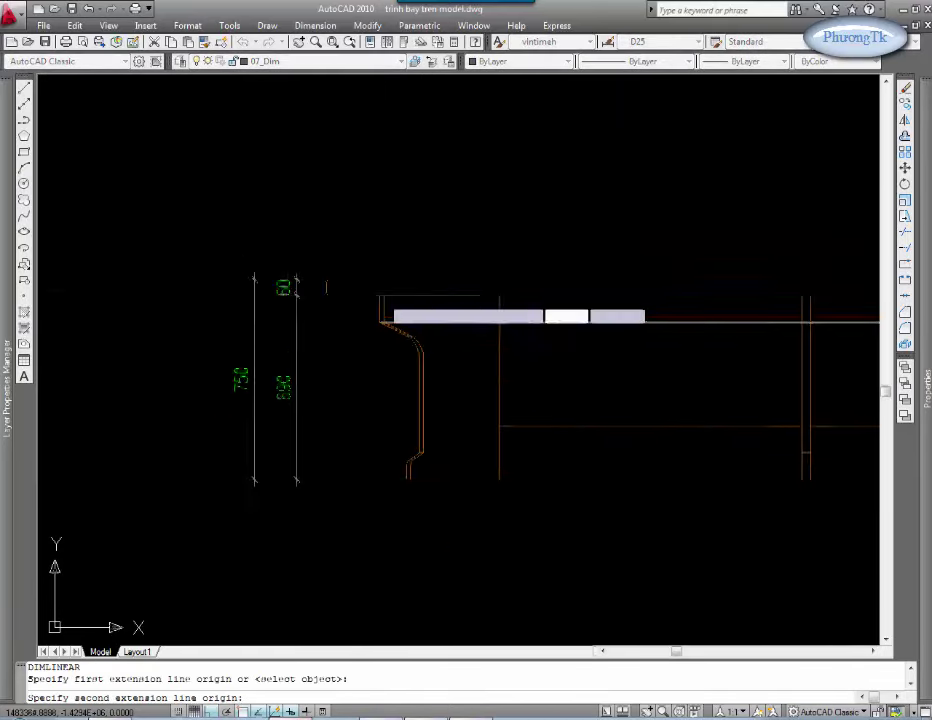
scroll(620, 316, "up", 1)
middle_click_drag(620, 316, 514, 323)
left_click(772, 283)
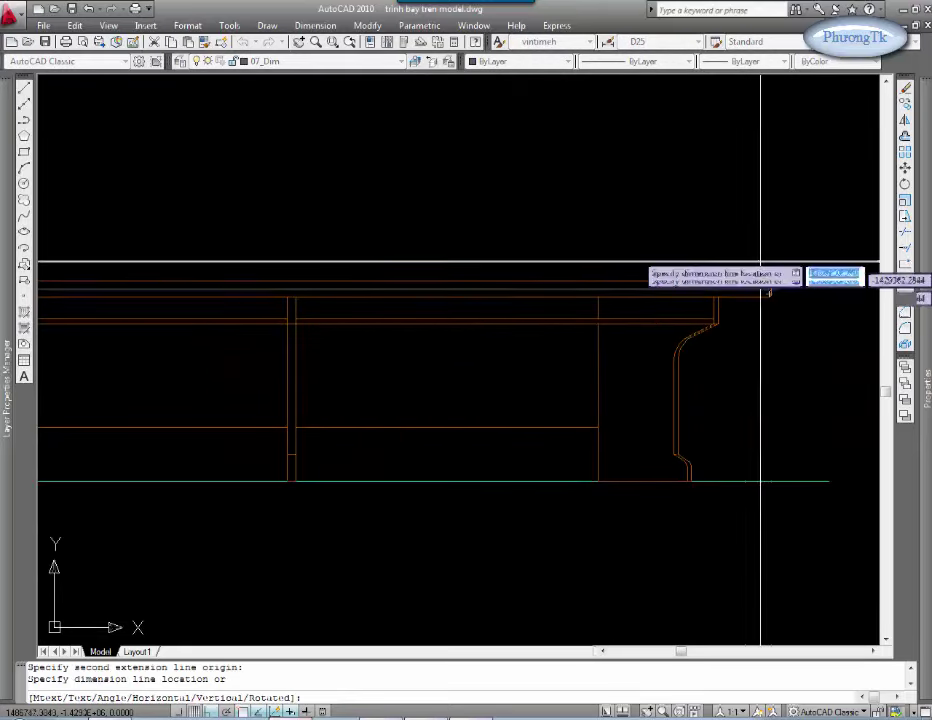
left_click(737, 229)
scroll(520, 270, "down", 3)
Step: Start another linear dimension with LI, then cancel it unfinished
type("li")
key("Return")
scroll(393, 244, "up", 2)
left_click(401, 237)
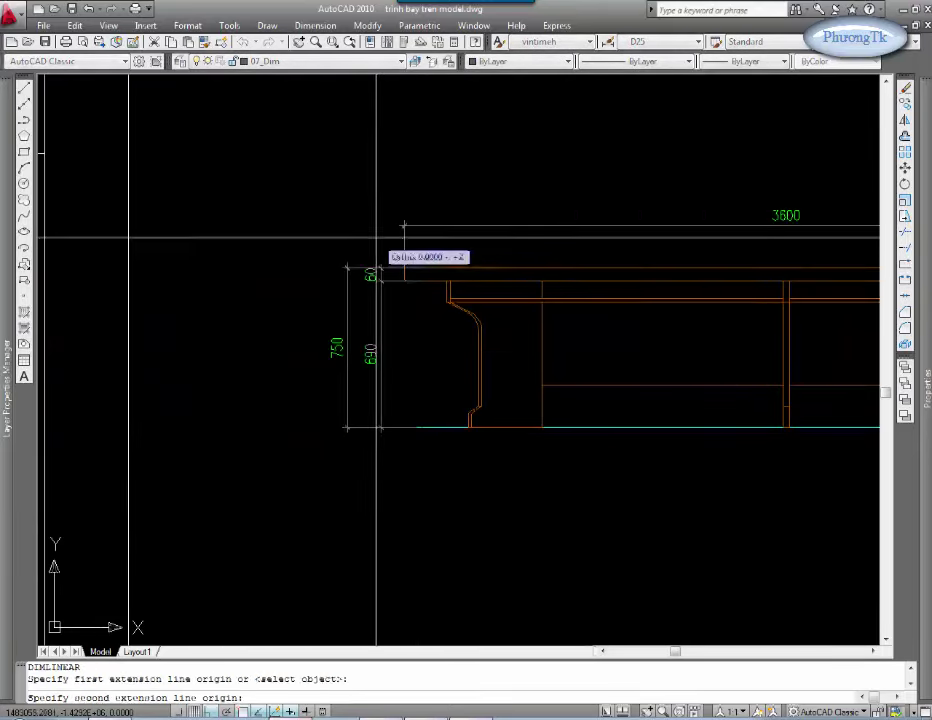
key("Escape")
key("Escape")
scroll(300, 340, "down", 5)
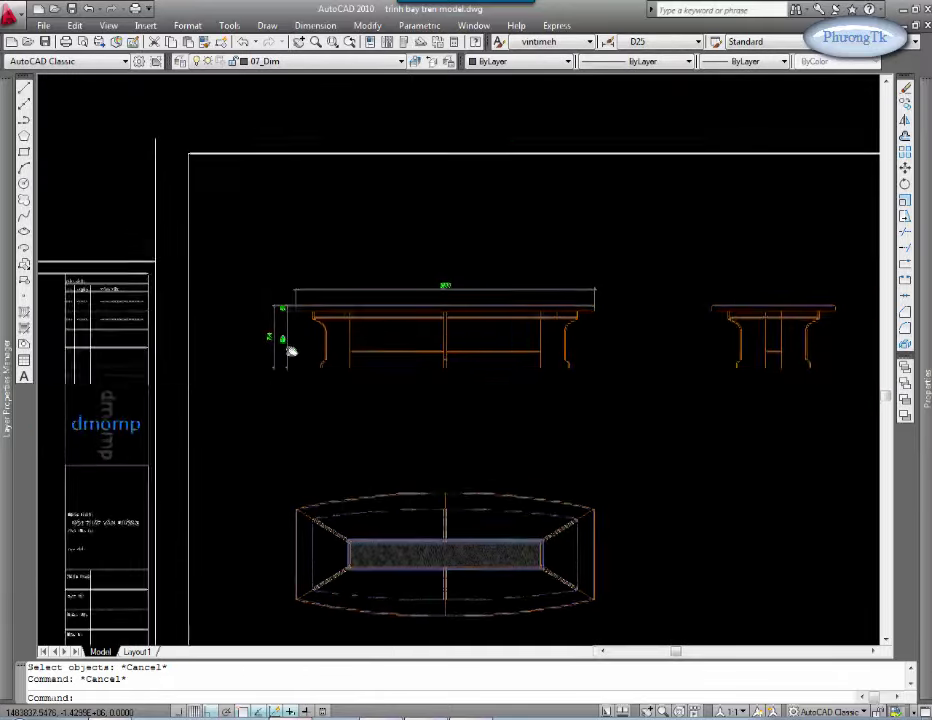
scroll(599, 337, "up", 1)
scroll(745, 318, "up", 1)
scroll(607, 356, "down", 1)
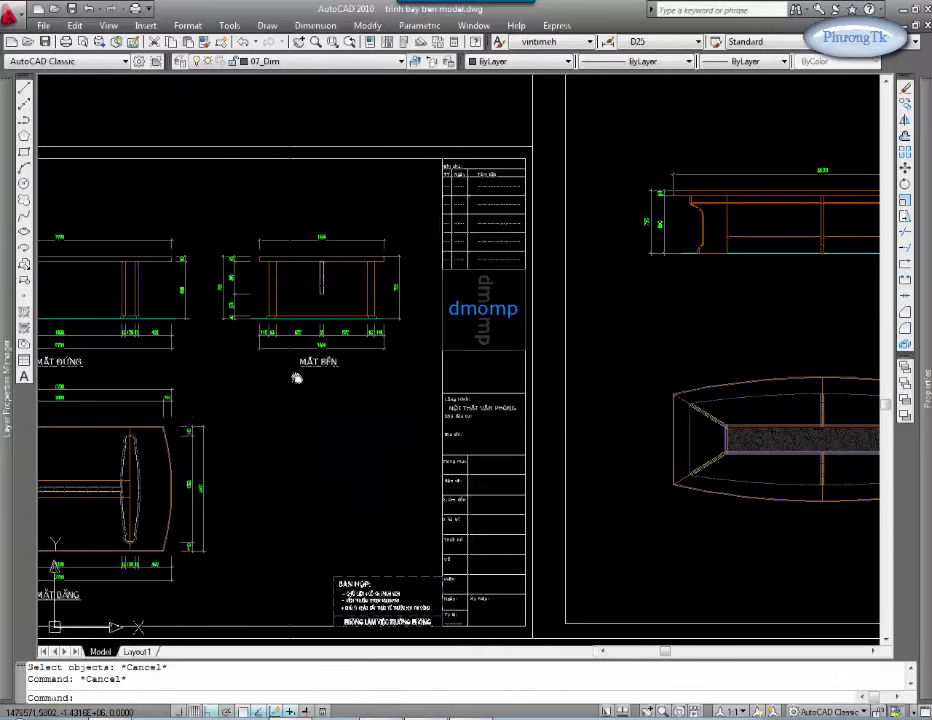
middle_click_drag(296, 378, 354, 378)
scroll(639, 358, "down", 2)
mouse_move(639, 358)
middle_mouse_down()
mouse_move(327, 335)
mouse_move(362, 340)
middle_mouse_up()
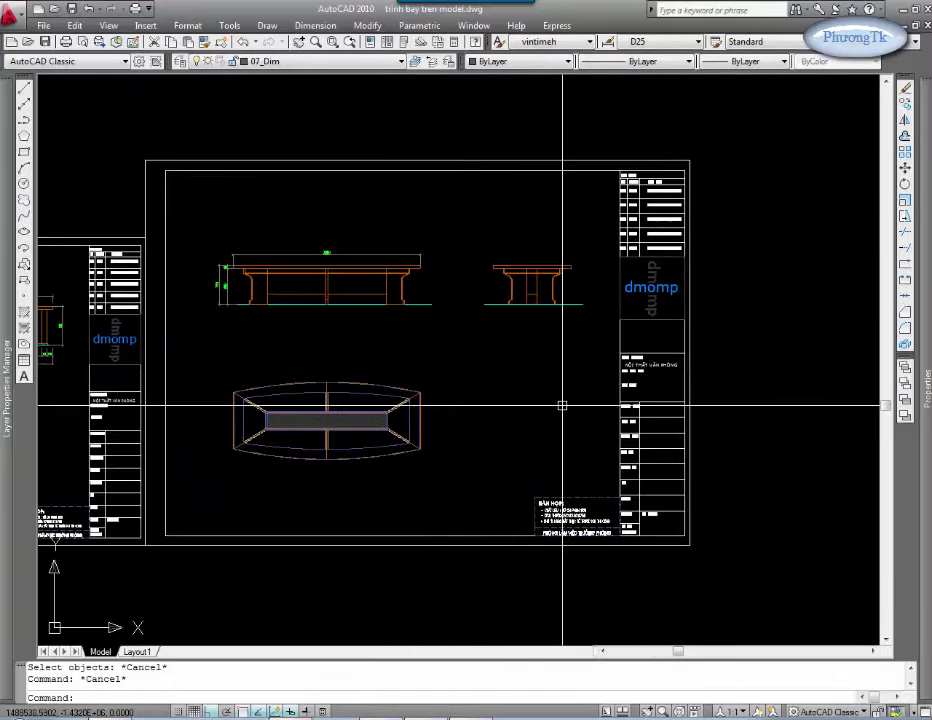
scroll(562, 405, "up", 3)
scroll(426, 223, "down", 2)
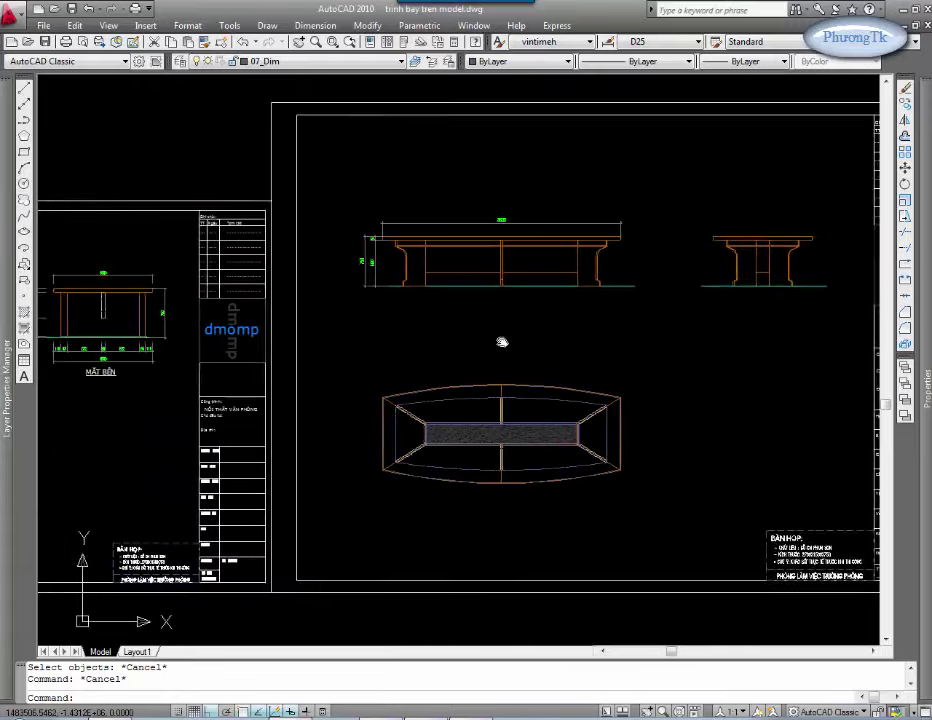
middle_click_drag(501, 343, 558, 229)
scroll(202, 374, "up", 3)
middle_click_drag(202, 374, 435, 330)
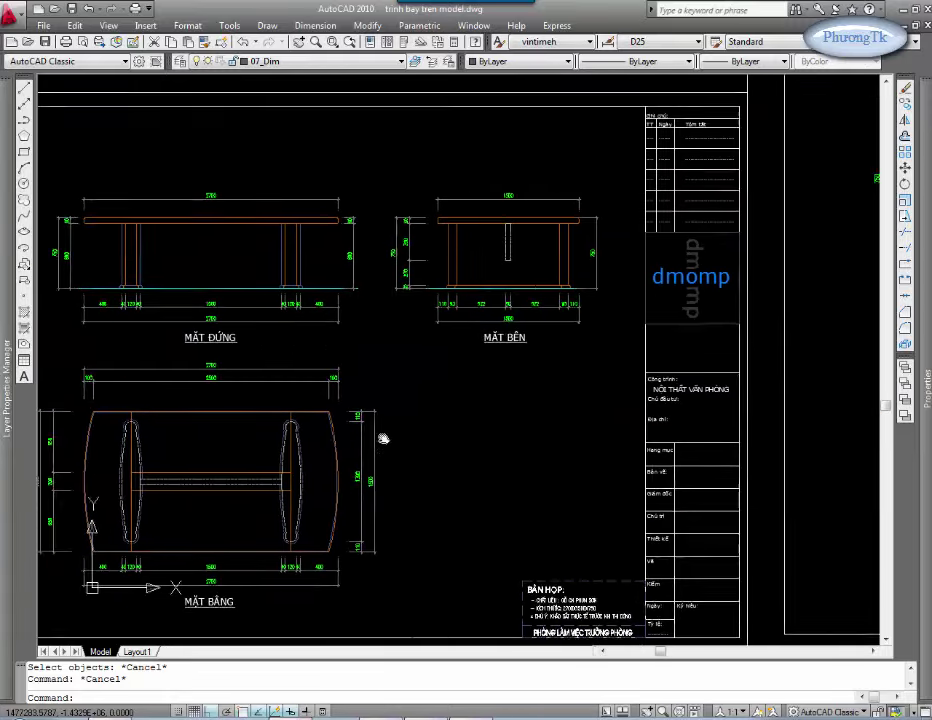
middle_click_drag(385, 437, 583, 233)
scroll(583, 233, "up", 3)
scroll(453, 316, "up", 3)
scroll(453, 316, "down", 5)
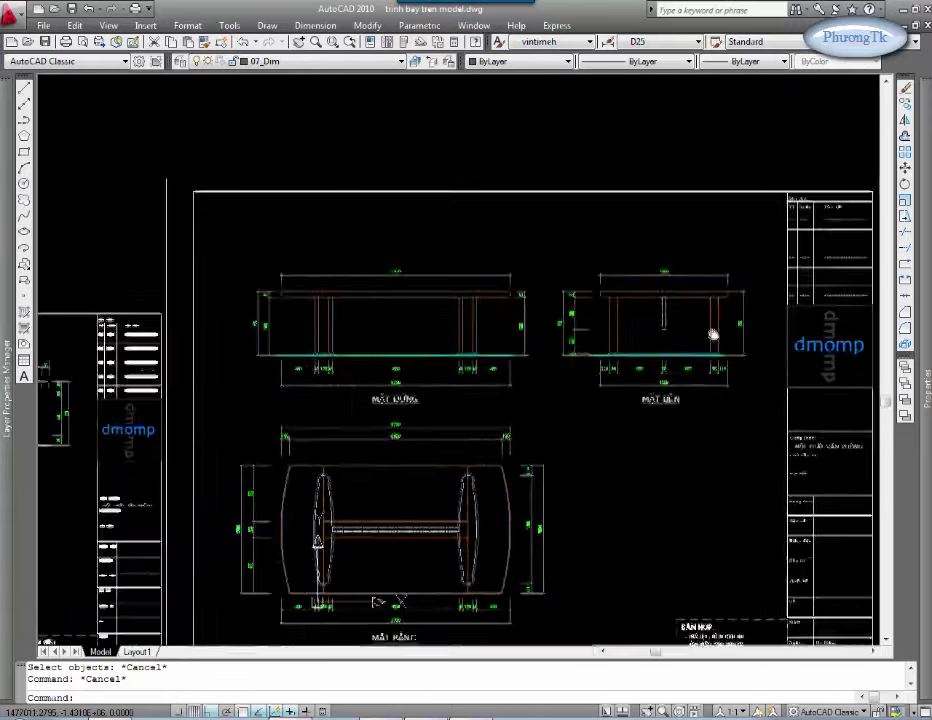
mouse_move(450, 380)
middle_mouse_down()
mouse_move(700, 360)
mouse_move(420, 470)
middle_mouse_up()
scroll(305, 432, "up", 2)
mouse_move(305, 432)
middle_mouse_down()
mouse_move(605, 354)
mouse_move(447, 374)
mouse_move(496, 277)
mouse_move(478, 346)
middle_mouse_up()
scroll(496, 277, "up", 3)
Step: Draw a circle centred on the tabletop's edge in the front view
key("space")
key("Escape")
scroll(465, 322, "up", 3)
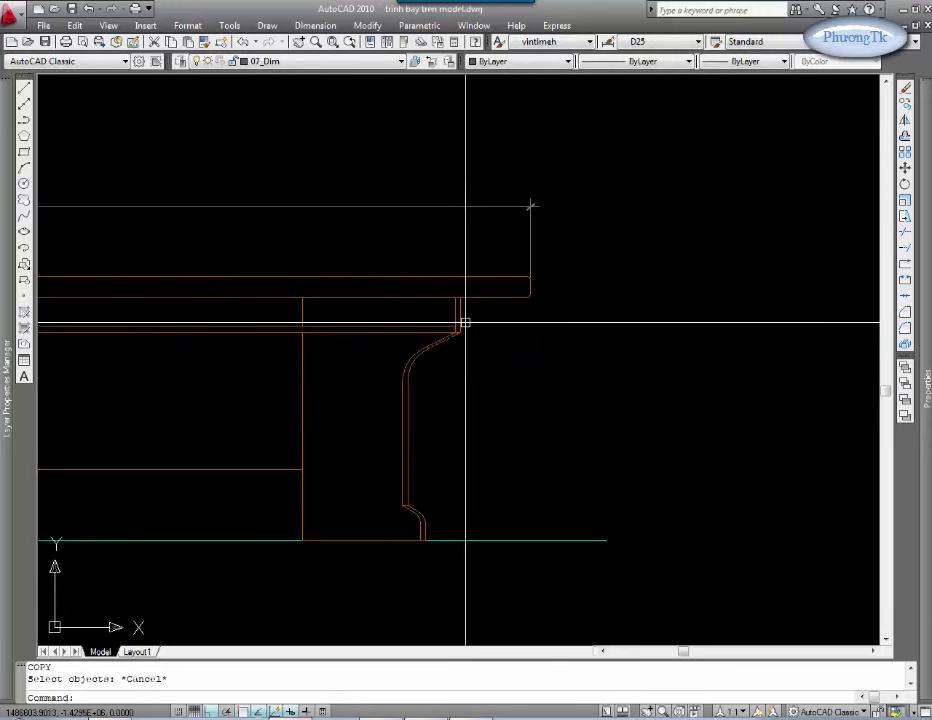
type("c")
key("space")
scroll(443, 316, "up", 2)
left_click(440, 314)
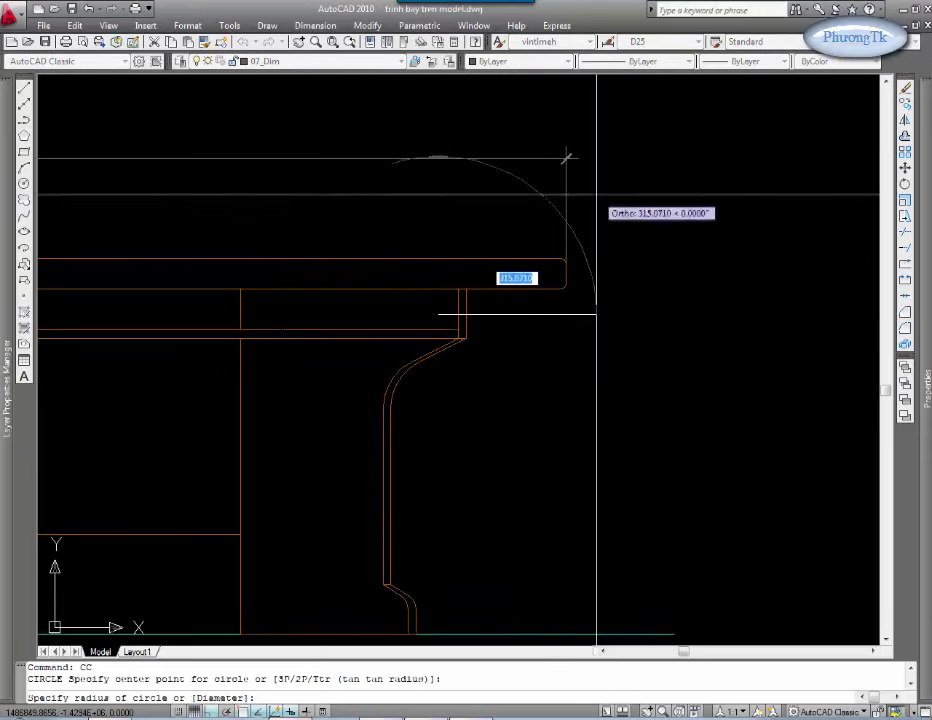
middle_click_drag(595, 198, 579, 155)
Step: Select the circle, cancel the move, and bring both table ends into view
left_click(499, 338)
left_click(440, 440)
key("space")
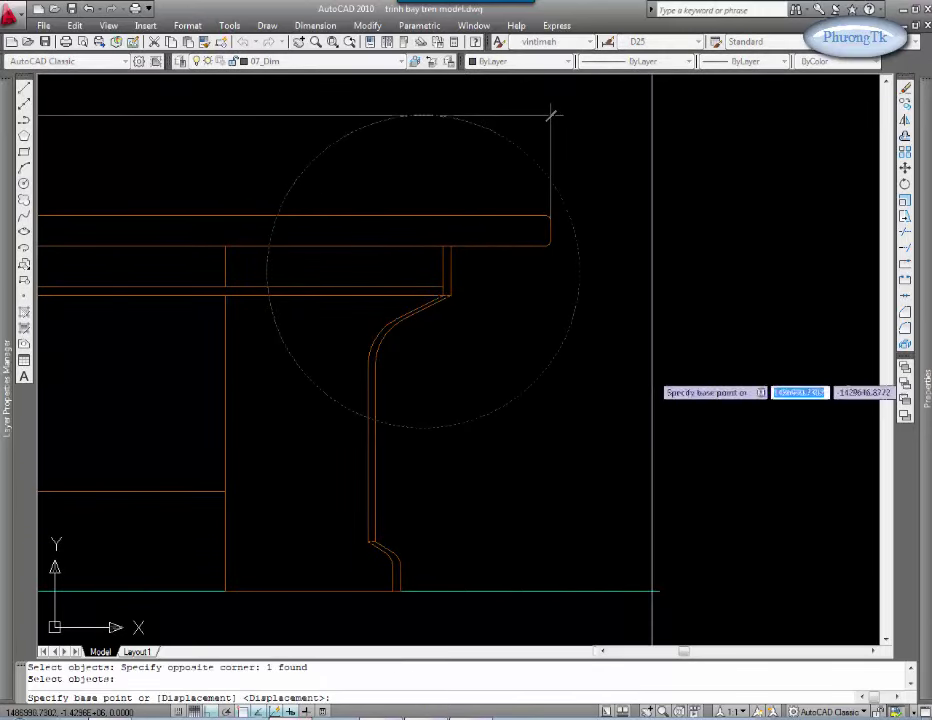
key("Escape")
scroll(632, 360, "down", 2)
scroll(620, 352, "down", 3)
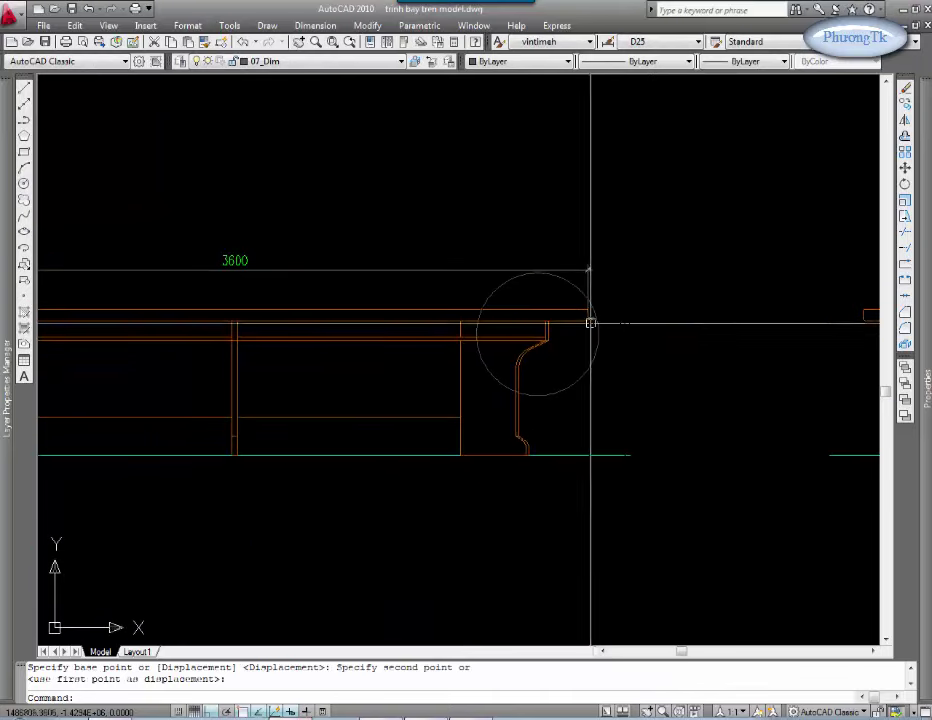
mouse_move(591, 320)
middle_mouse_down()
mouse_move(374, 364)
mouse_move(472, 340)
middle_mouse_up()
scroll(374, 364, "down", 2)
scroll(420, 364, "up", 2)
scroll(390, 350, "up", 3)
Step: Copy the table's right end together with the circle to one side
type("c")
key("Return")
left_click(612, 209)
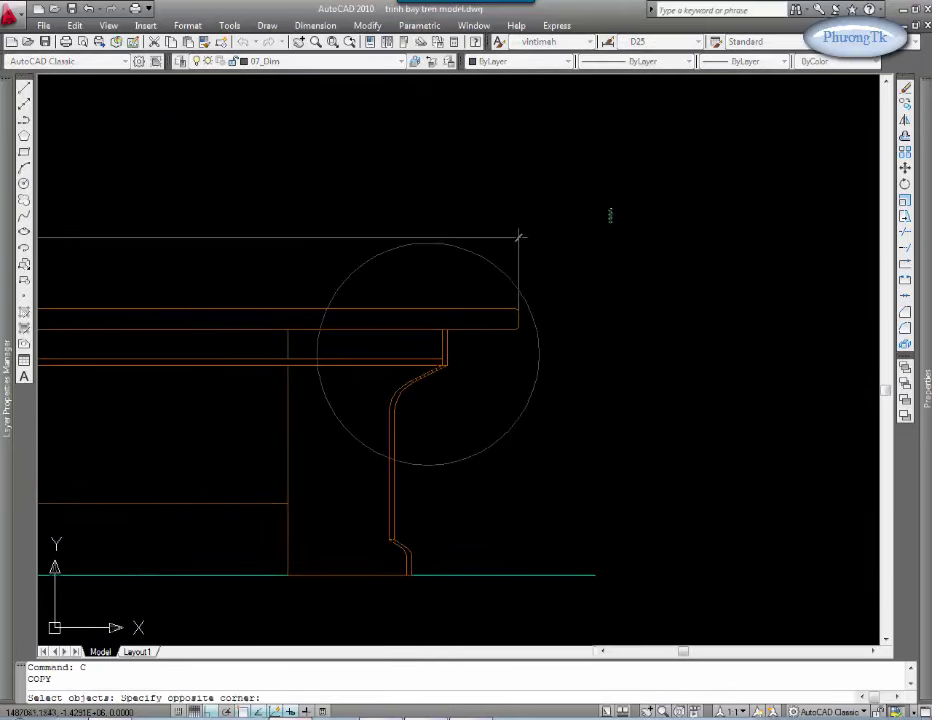
left_click(298, 486)
key("Return")
left_click(380, 372)
scroll(408, 366, "down", 3)
scroll(400, 360, "down", 3)
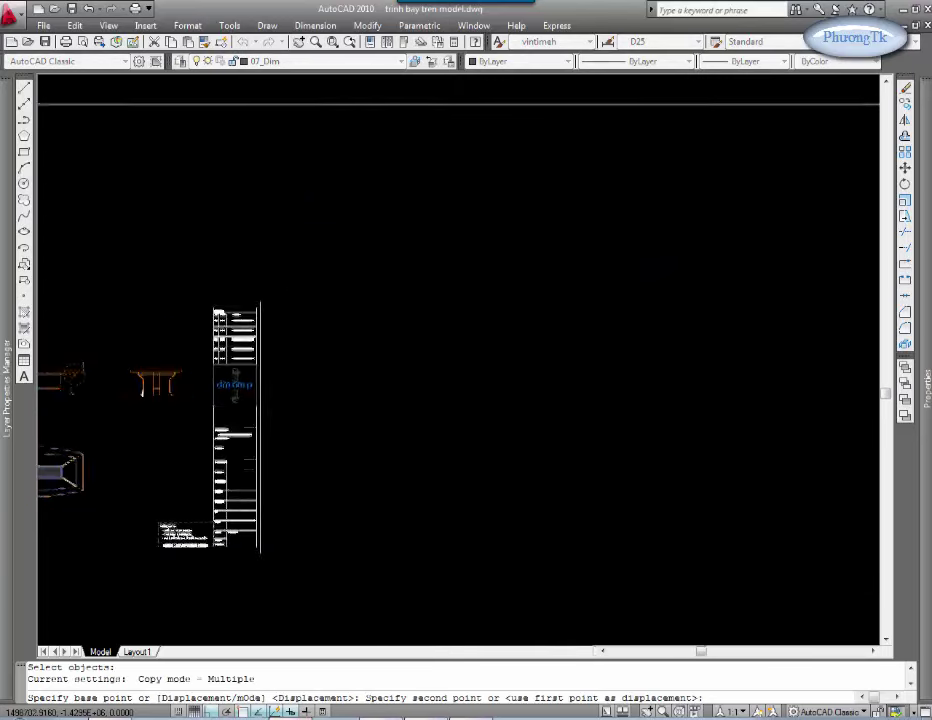
scroll(494, 375, "up", 2)
key("Escape")
scroll(498, 370, "up", 3)
key("Escape")
scroll(510, 378, "up", 2)
type("EXTRIM")
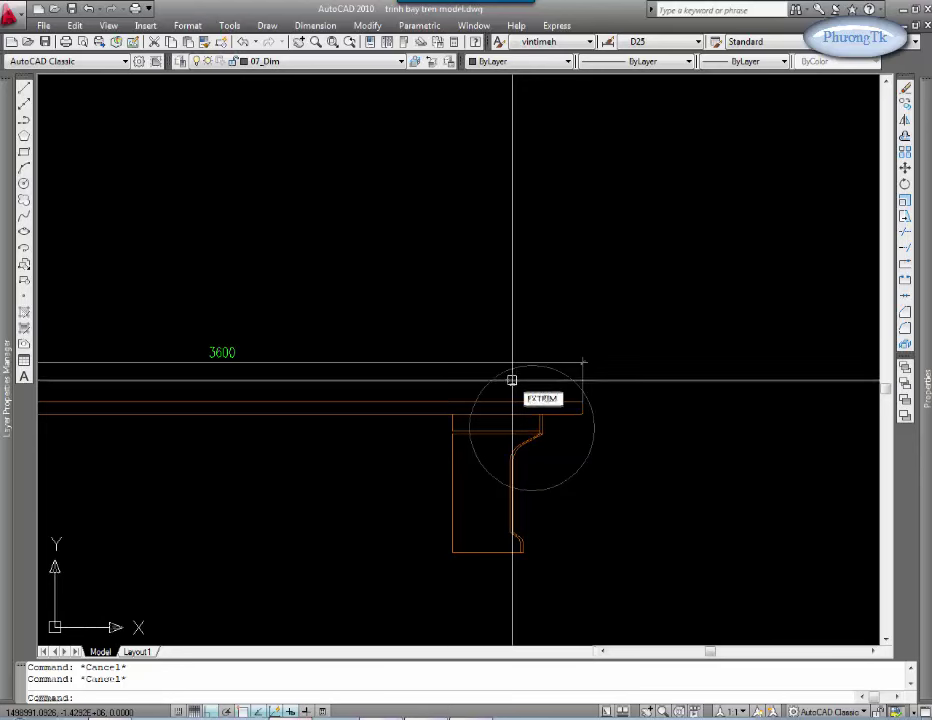
Step: Trim away all copied geometry outside the circle
key("Return")
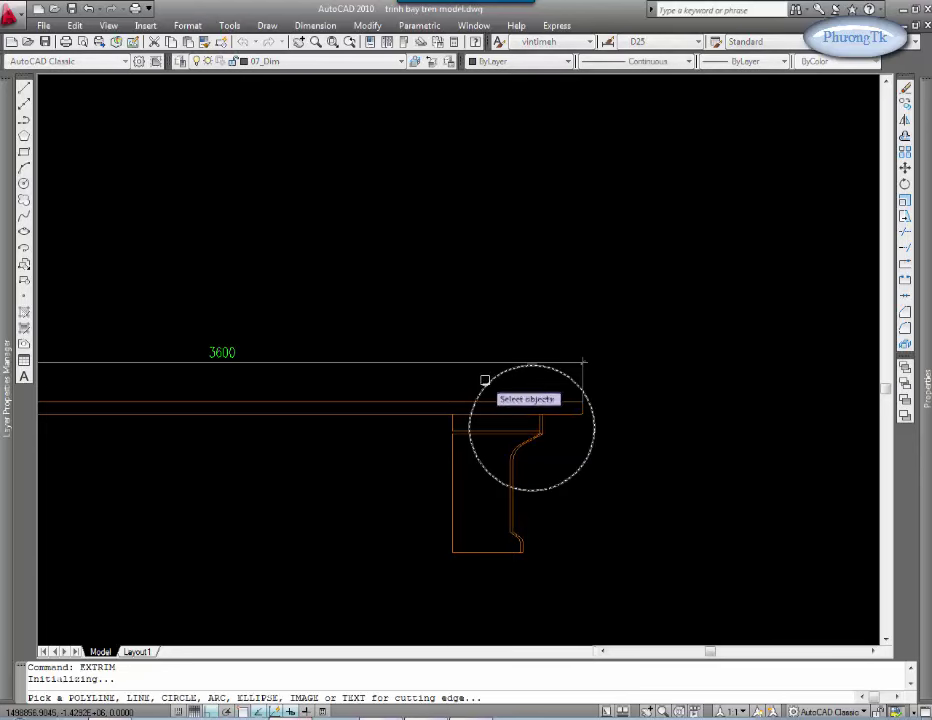
left_click(488, 384)
left_click(408, 387)
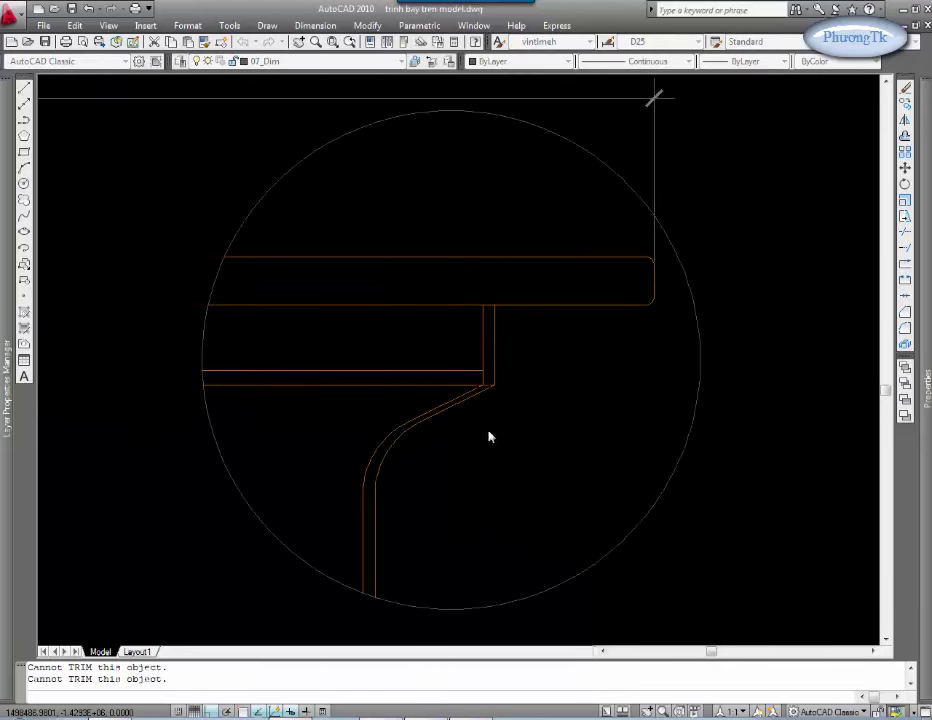
scroll(349, 364, "down", 2)
left_click(400, 318)
Step: Erase the leftover 3600 dimension from the circled detail
left_click(378, 372)
type("e")
key("Return")
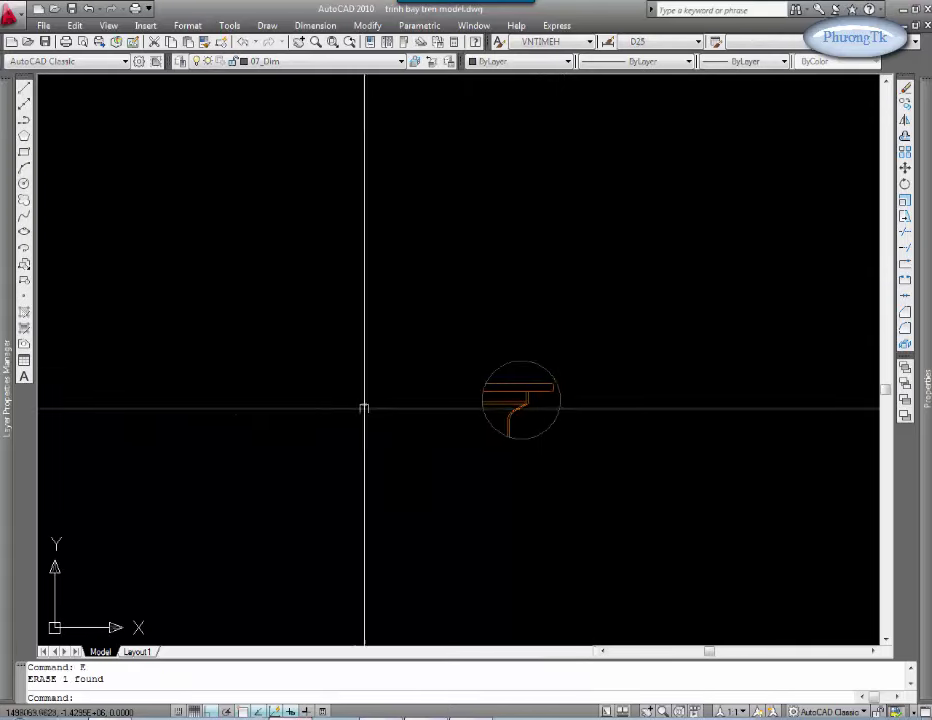
scroll(549, 381, "down", 3)
key("m")
key("Return")
left_click(572, 322)
left_click(649, 416)
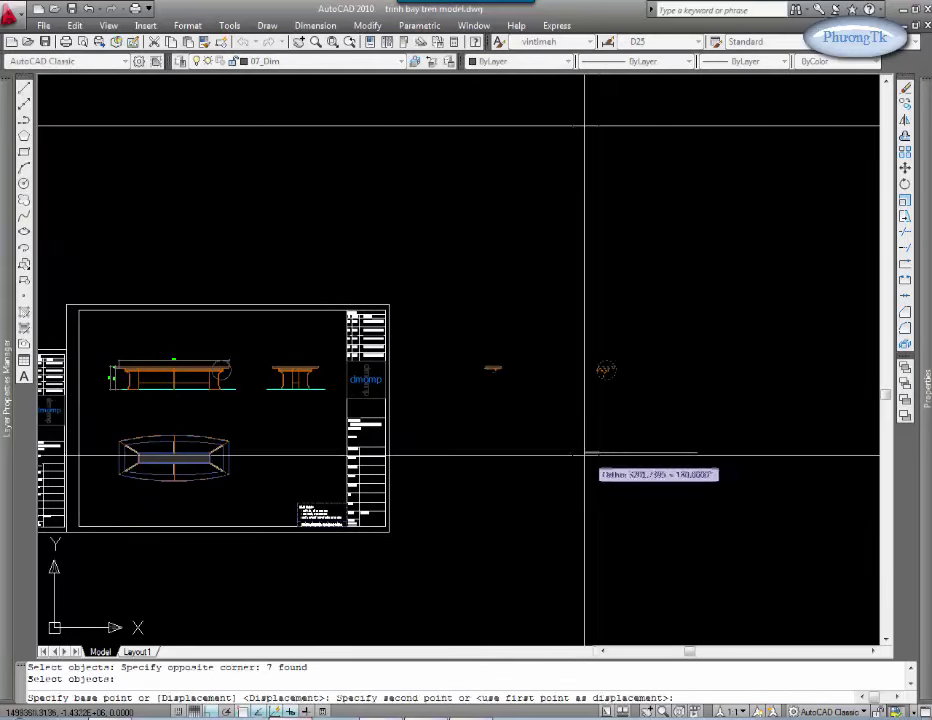
key("Escape")
scroll(438, 365, "up", 3)
middle_click_drag(438, 365, 487, 392)
Step: Scale the circled detail's objects by a factor of 2
left_click(472, 381)
left_click(545, 437)
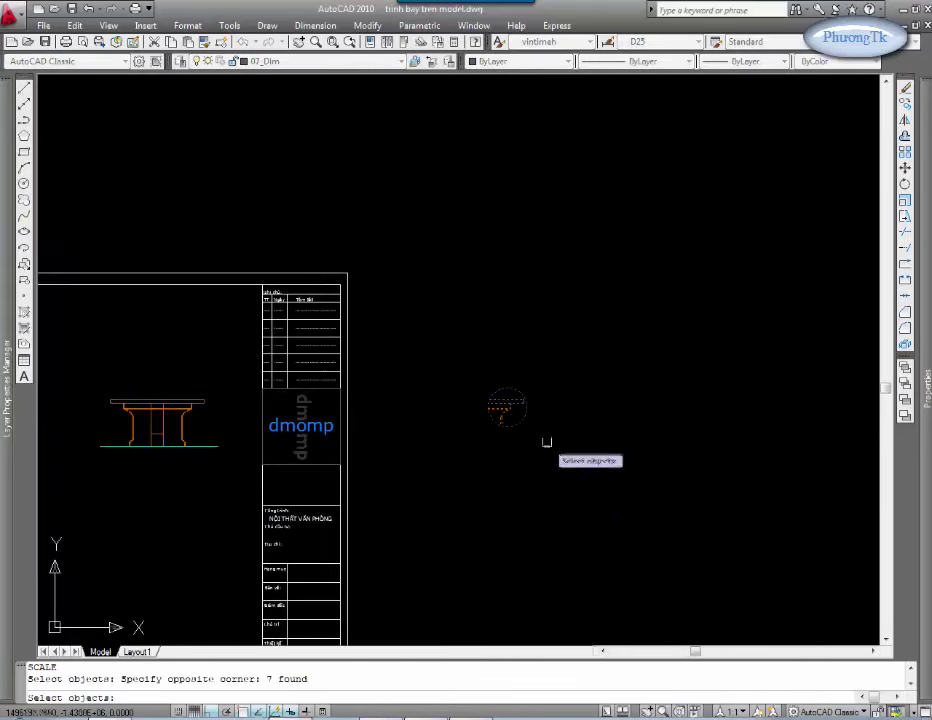
key("Return")
scroll(483, 460, "up", 4)
scroll(484, 420, "up", 1)
left_click(484, 397)
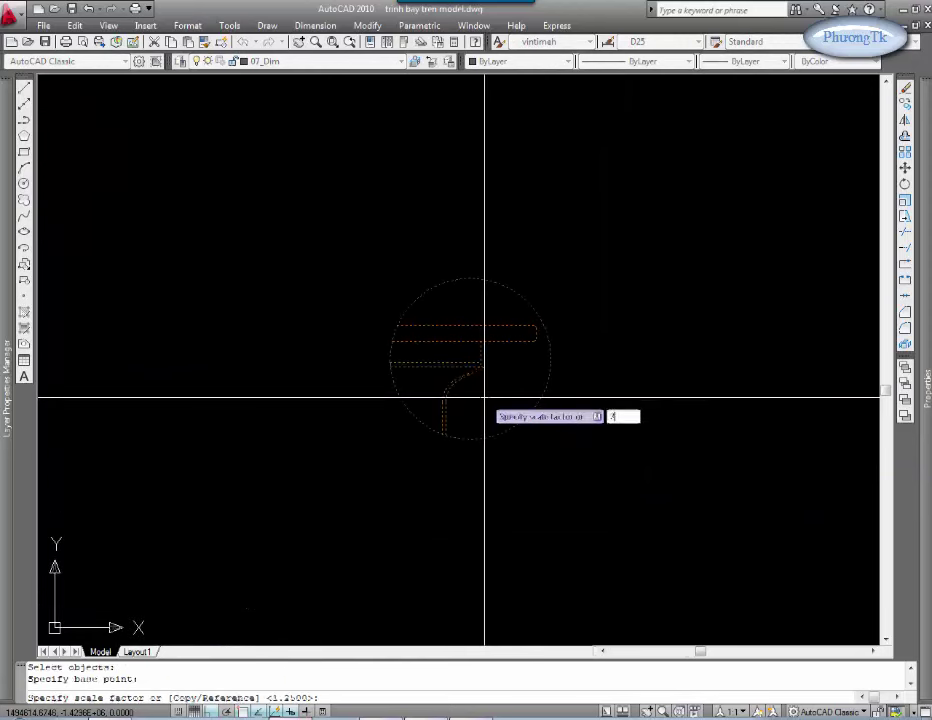
key("Return")
scroll(490, 395, "down", 4)
Step: Move the enlarged detail lower on the sheet
key("m")
key("Return")
left_click(503, 322)
left_click(449, 437)
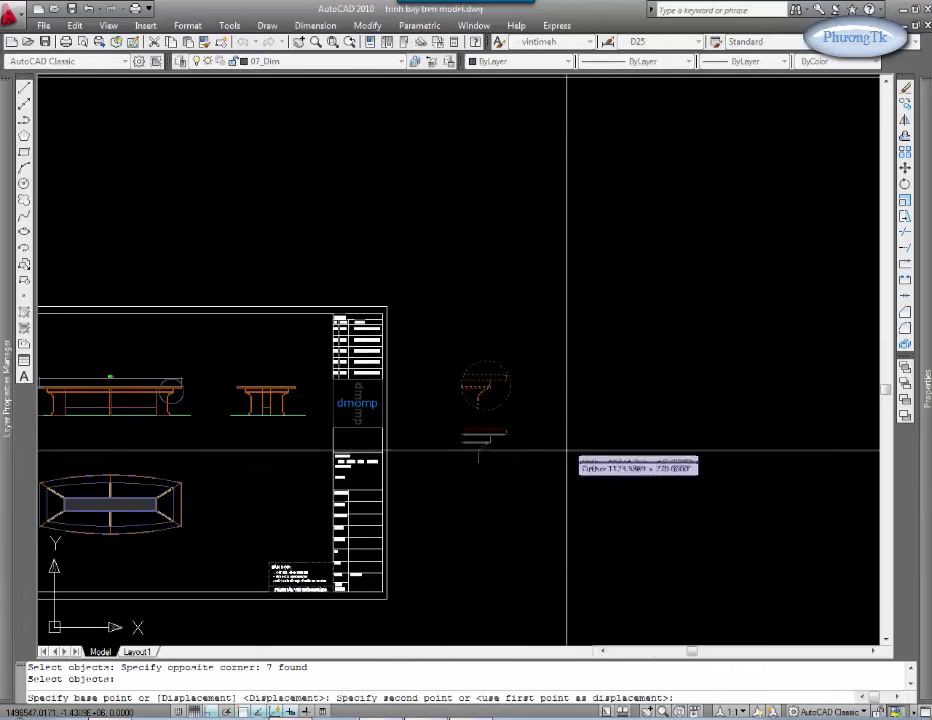
left_click(566, 455)
key("Return")
Step: Reposition the detail beside the plan view on the second sheet
left_click(530, 470)
left_click(431, 557)
key("Return")
left_click(803, 467)
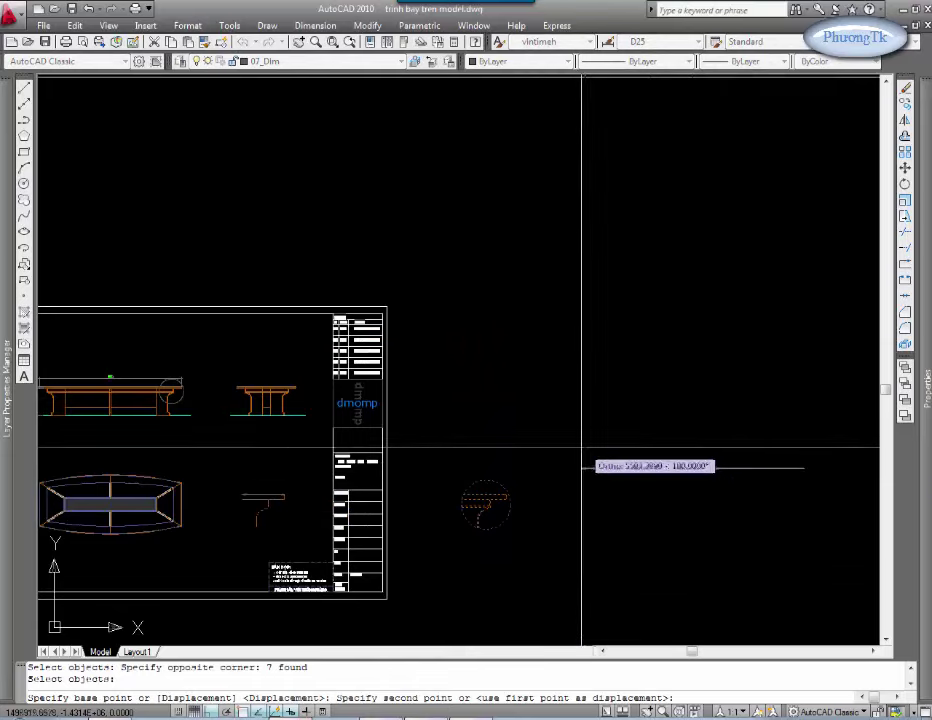
key("Escape")
scroll(487, 405, "up", 2)
scroll(497, 433, "up", 1)
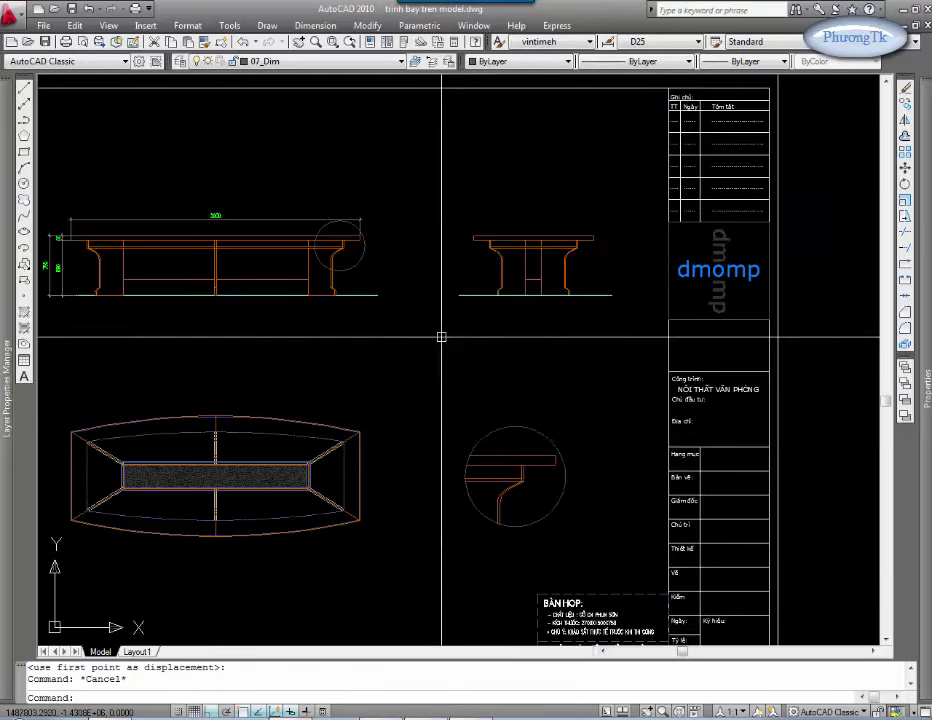
key("Escape")
scroll(348, 262, "up", 1)
Step: Draw a text-free leader line from the circle on the front elevation
scroll(389, 372, "up", 1)
key("Return")
scroll(389, 372, "up", 3)
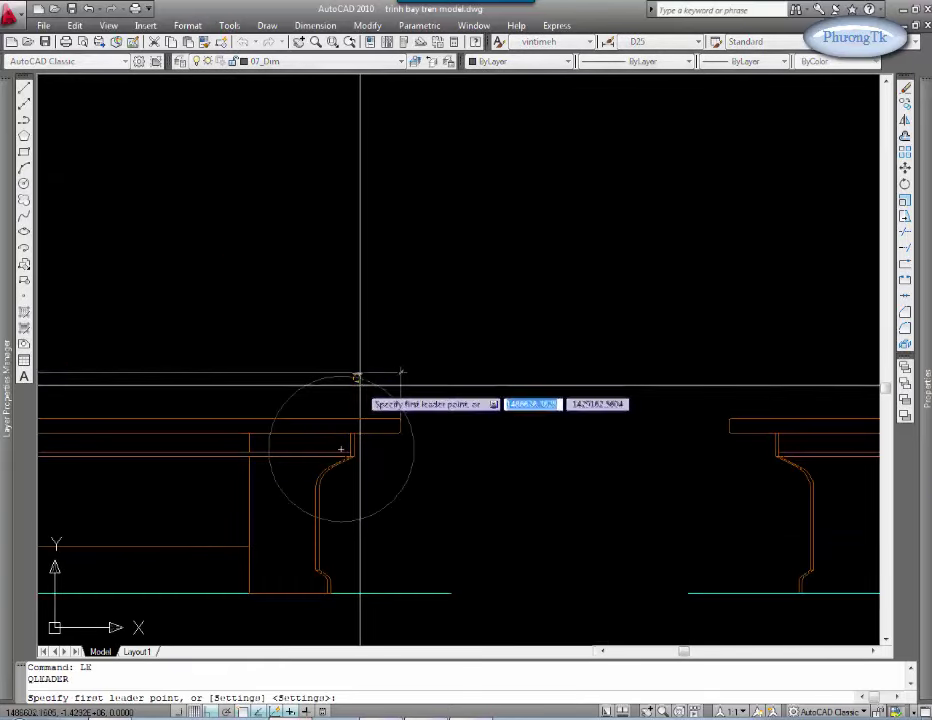
left_click(357, 371)
left_click(373, 289)
key("Escape")
scroll(489, 343, "down", 5)
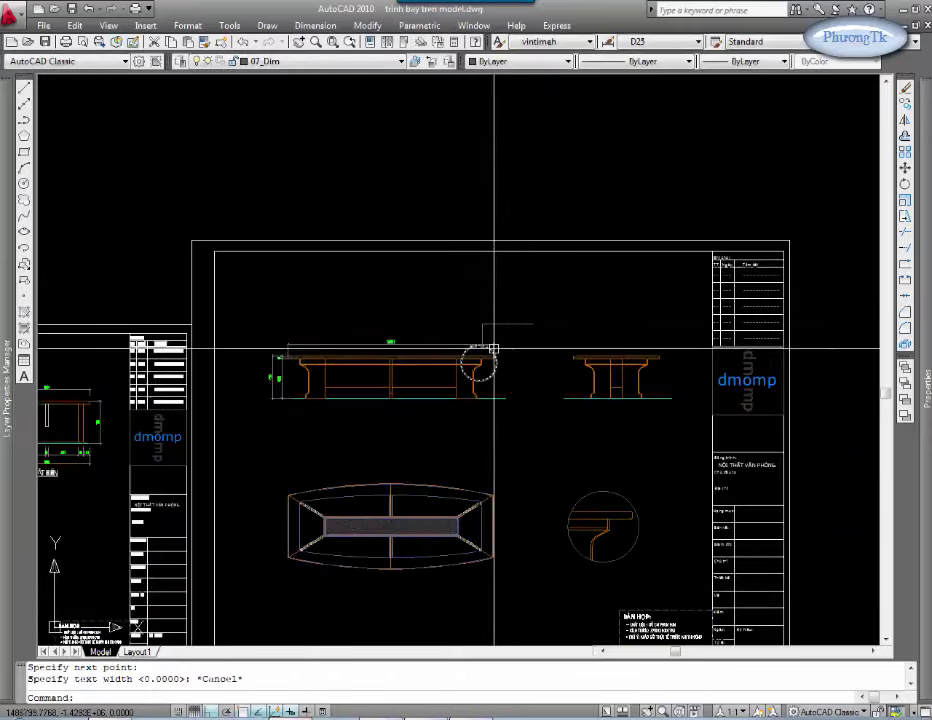
Step: Copy the MẶT ĐỨNG title from the other sheet below the second elevation
type("c")
key("Return")
scroll(243, 422, "up", 5)
scroll(645, 408, "down", 5)
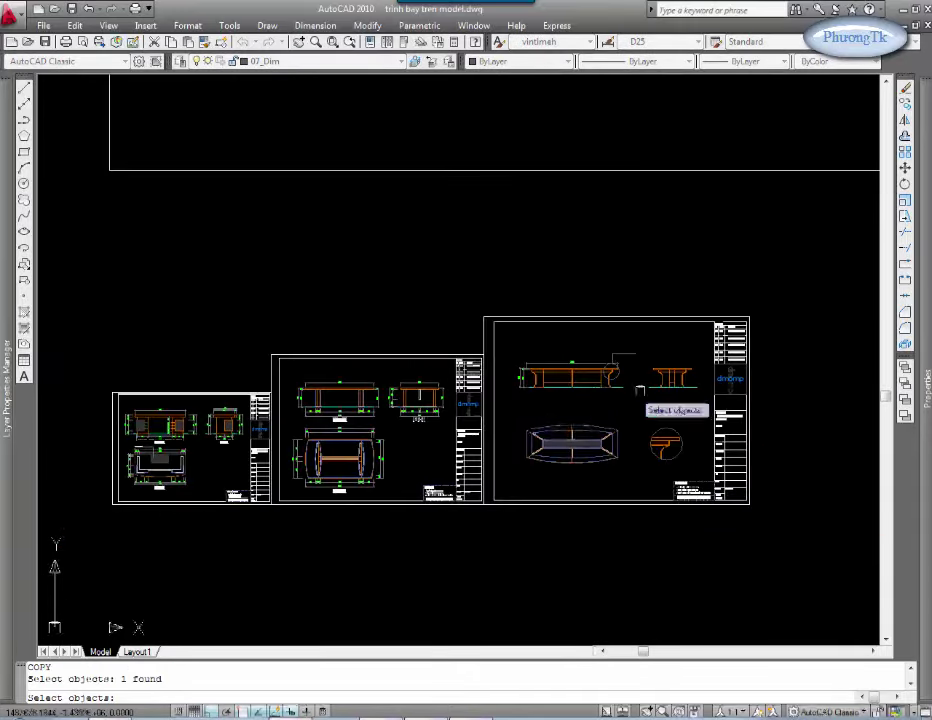
key("Escape")
scroll(501, 439, "up", 5)
type("c")
key("Return")
key("Return")
scroll(256, 430, "down", 5)
scroll(540, 410, "up", 5)
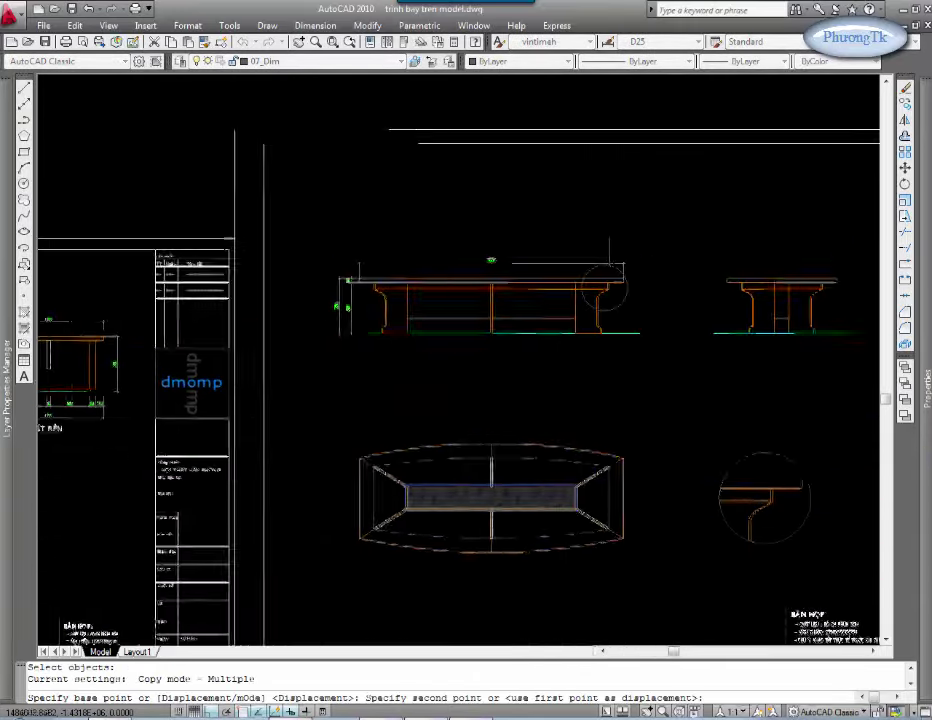
key("Escape")
Step: Move the MẶT ĐỨNG title closer to the elevation
scroll(572, 439, "up", 3)
type("m")
key("Return")
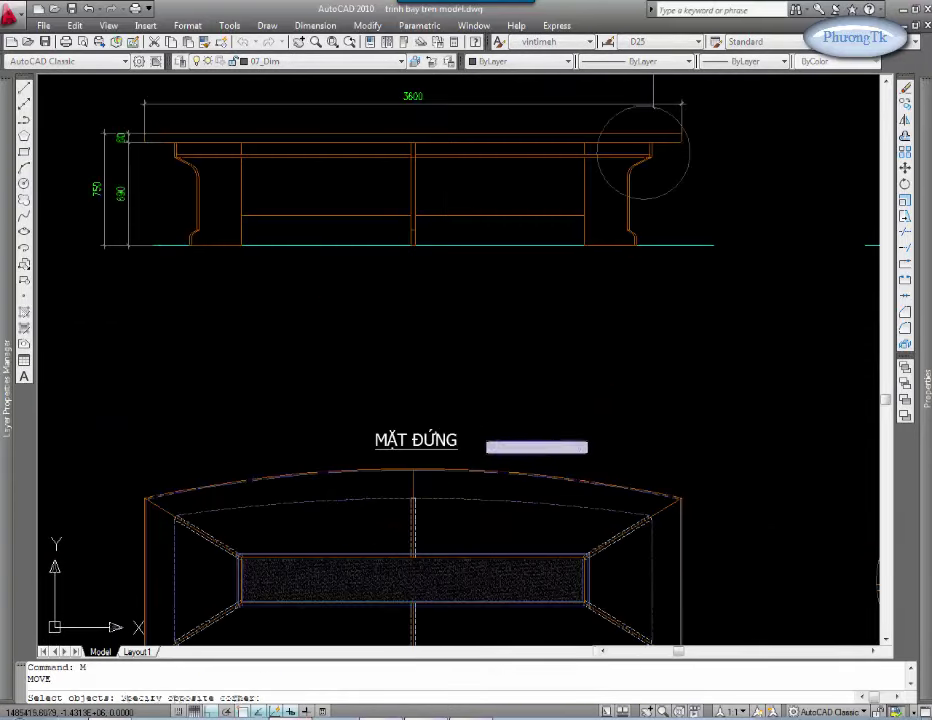
left_click_drag(590, 452, 365, 428)
left_click(568, 283)
Step: Enlarge the MẶT ĐỨNG title under the second front elevation with SCALE
scroll(179, 389, "down", 2)
scroll(150, 450, "down", 2)
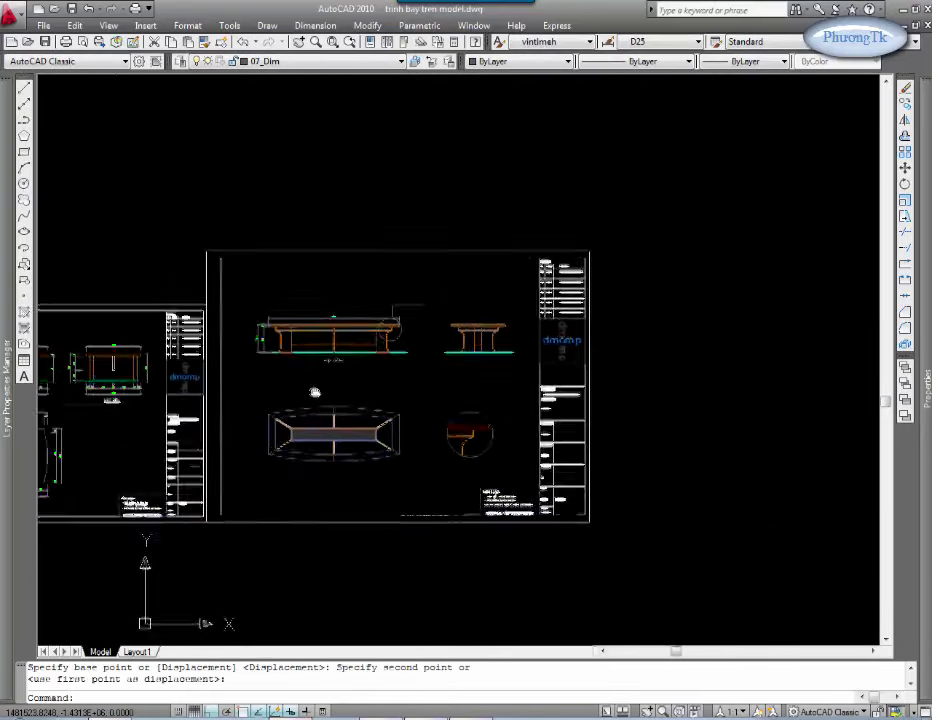
scroll(414, 343, "up", 2)
scroll(483, 330, "up", 2)
type("sc")
key("Return")
left_click(430, 390)
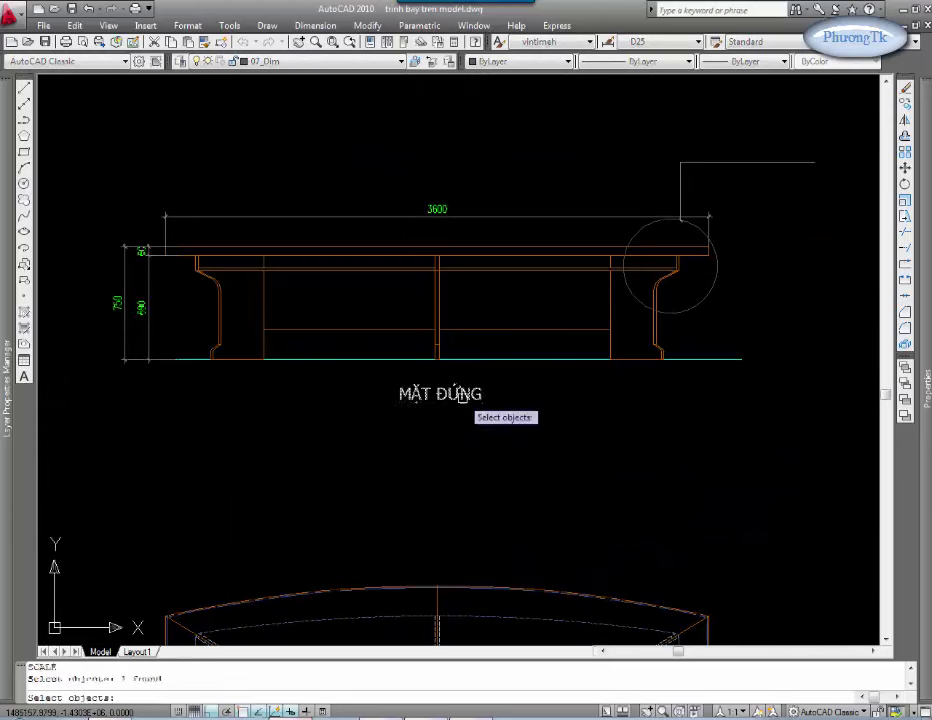
key("Return")
left_click(450, 420)
type("25/2")
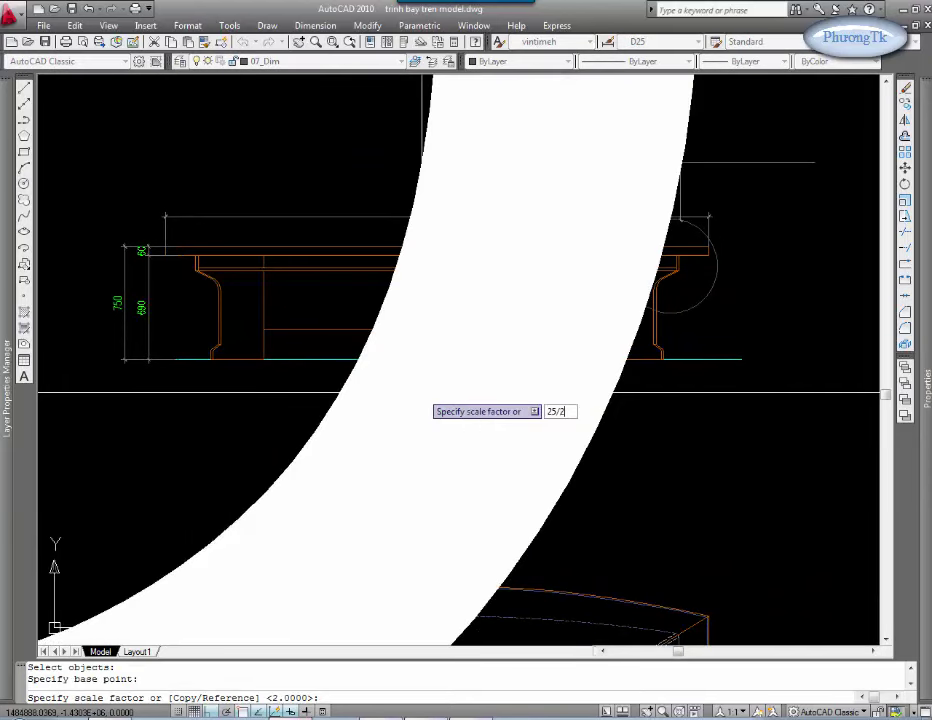
key("Return")
scroll(410, 420, "up", 1)
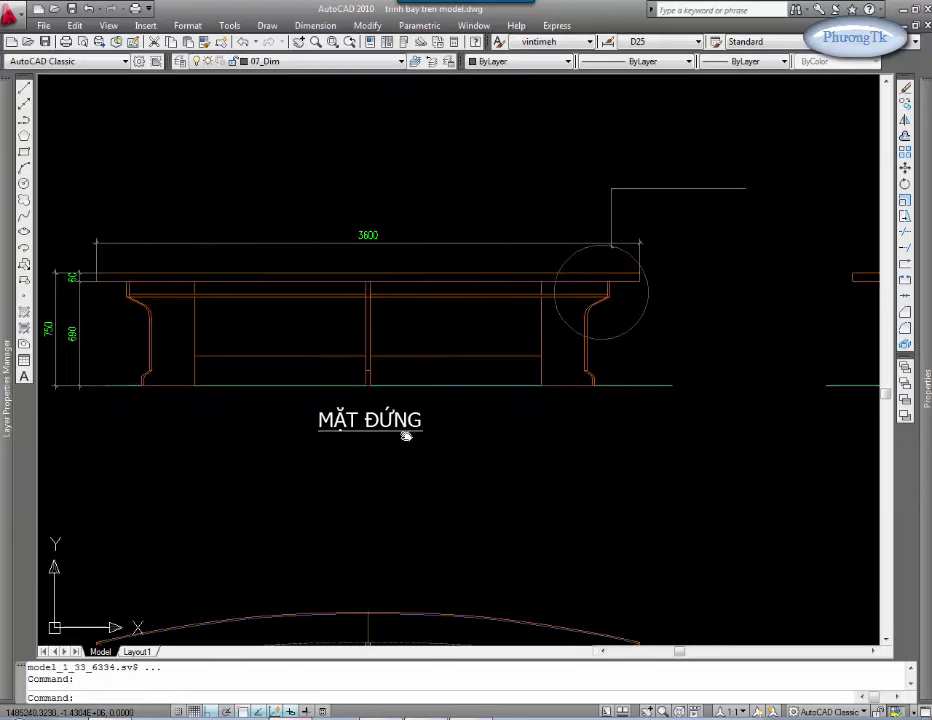
Step: Copy the MẶT ĐỨNG title above the original and shrink the copy to half size
type("co")
key("Return")
left_click_drag(447, 440, 400, 412)
key("Return")
left_click(395, 431)
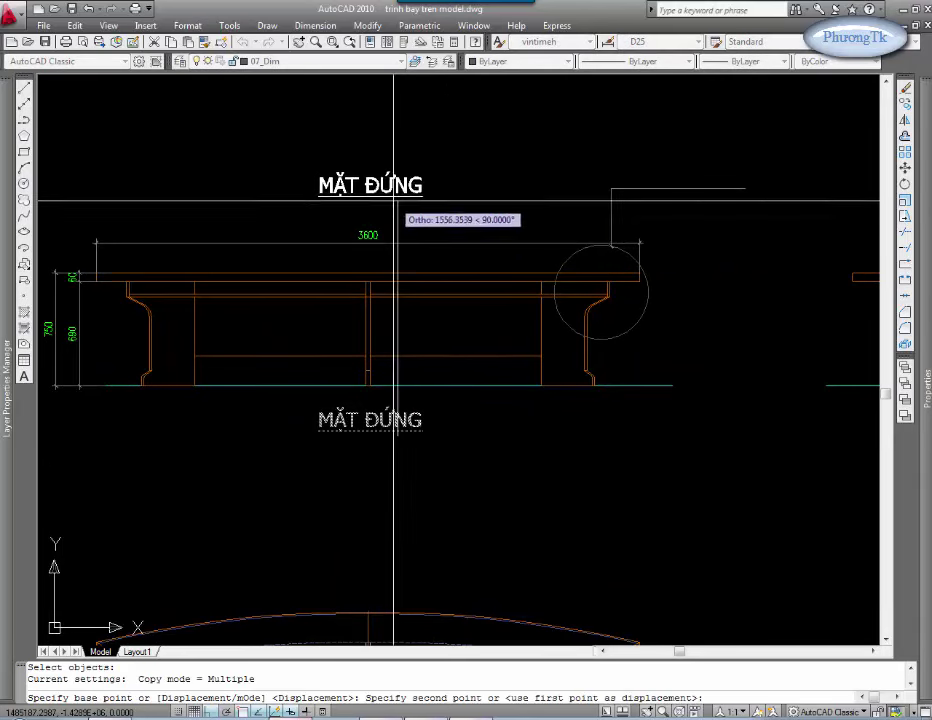
left_click(395, 200)
key("Escape")
middle_click_drag(436, 193, 380, 316)
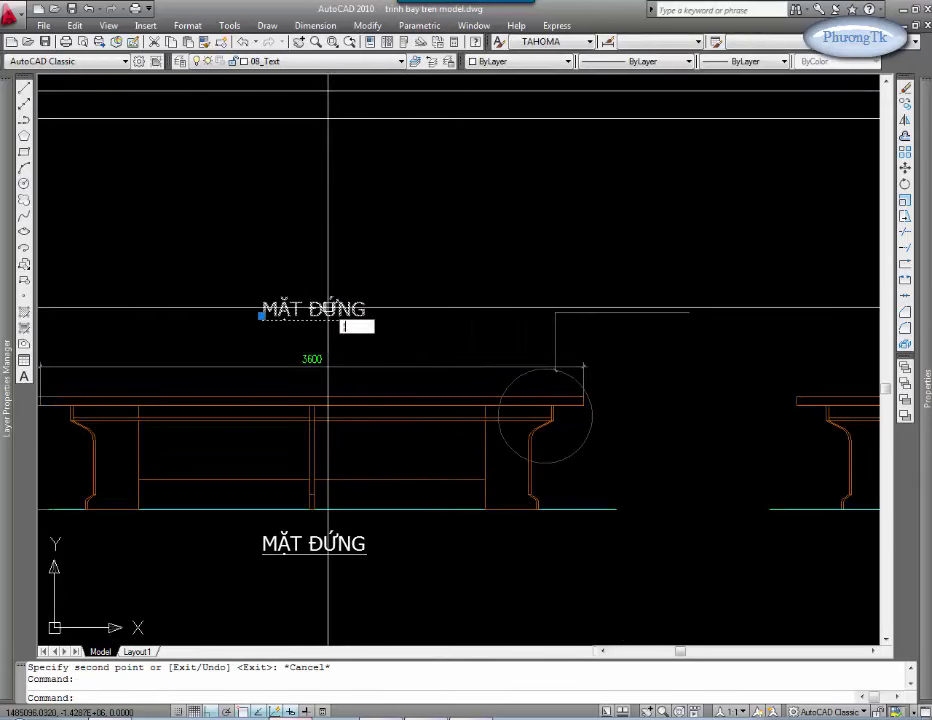
type("SC")
key("Return")
left_click(335, 311)
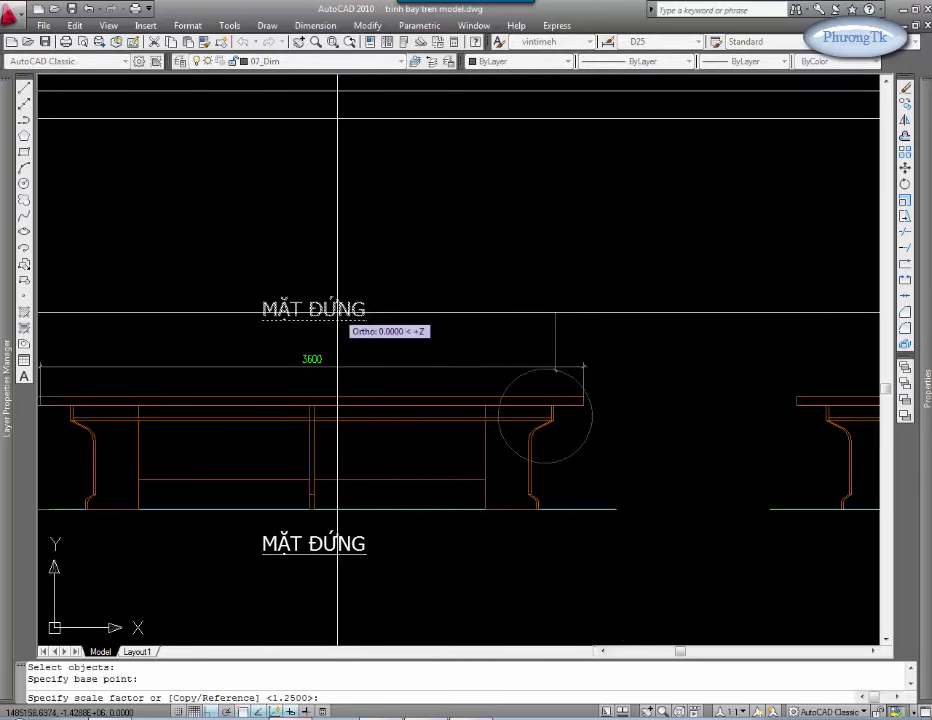
type("0.5")
key("Return")
Step: Move the half-size title onto the leader line beside the detail circle
type("m")
key("Return")
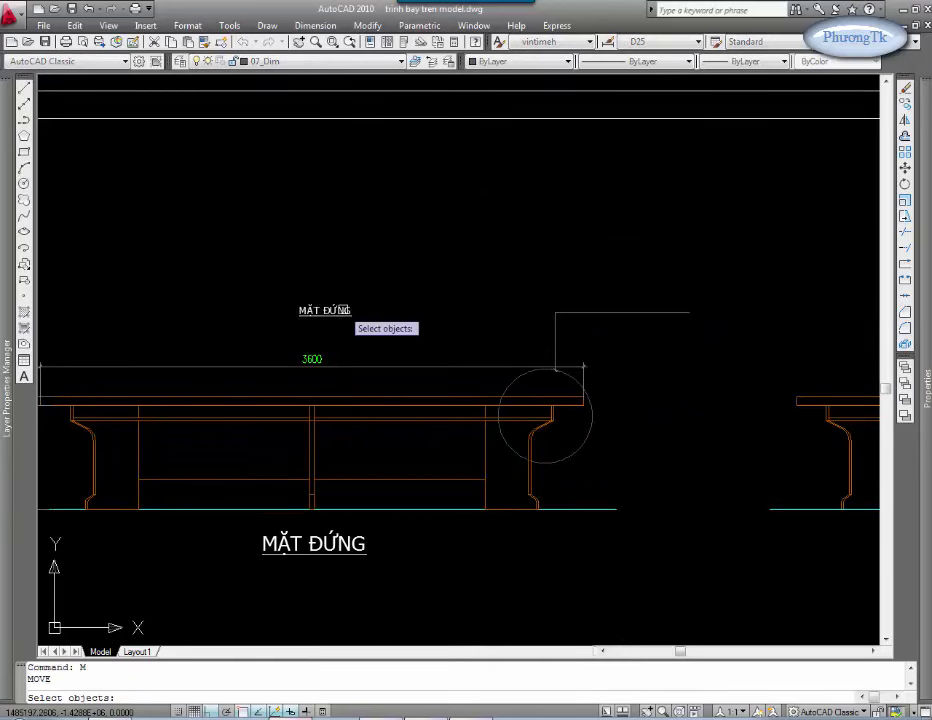
left_click(335, 310)
key("Return")
left_click(288, 257)
left_click(600, 230)
Step: Retype the small title as CHI TIẾT, switching Unikey to precomposed Unicode for correct characters
key("Escape")
scroll(668, 311, "up", 5)
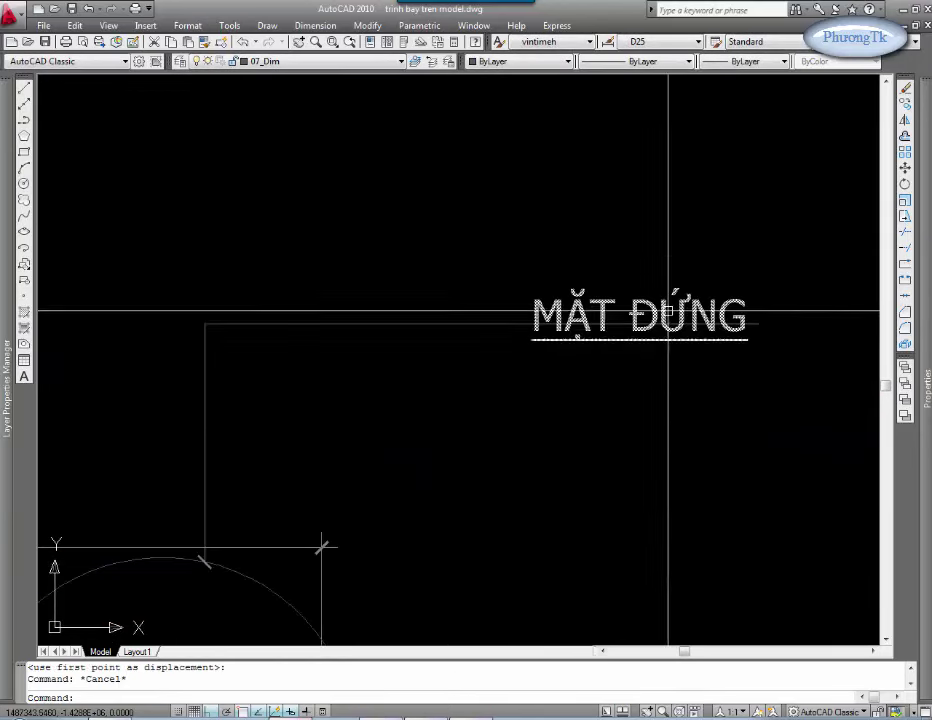
double_click(640, 318)
key("Return")
key("Escape")
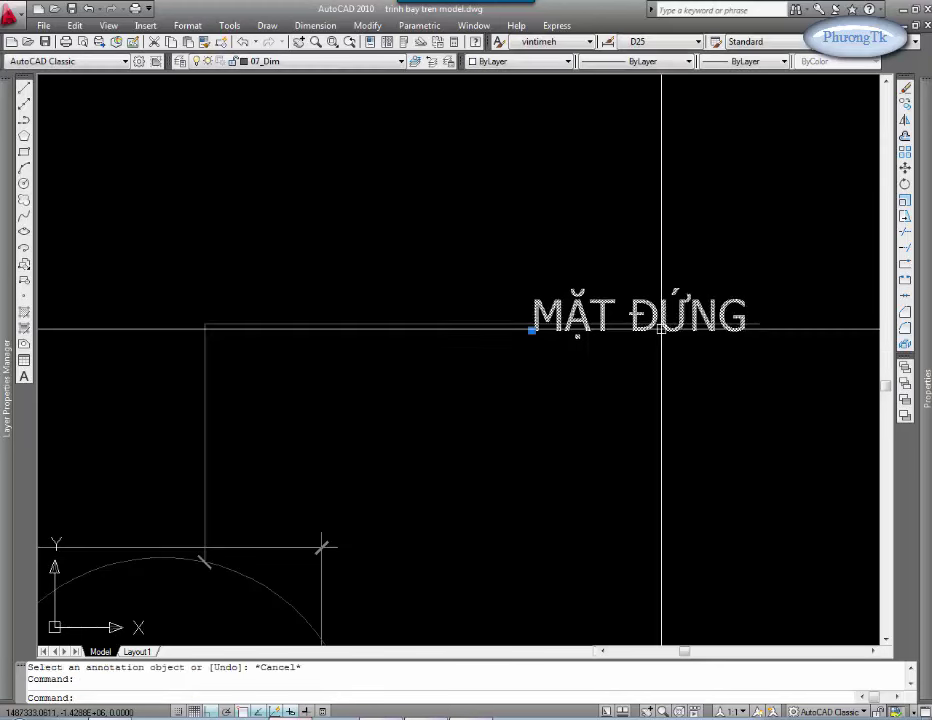
double_click(662, 335)
type("CHI T")
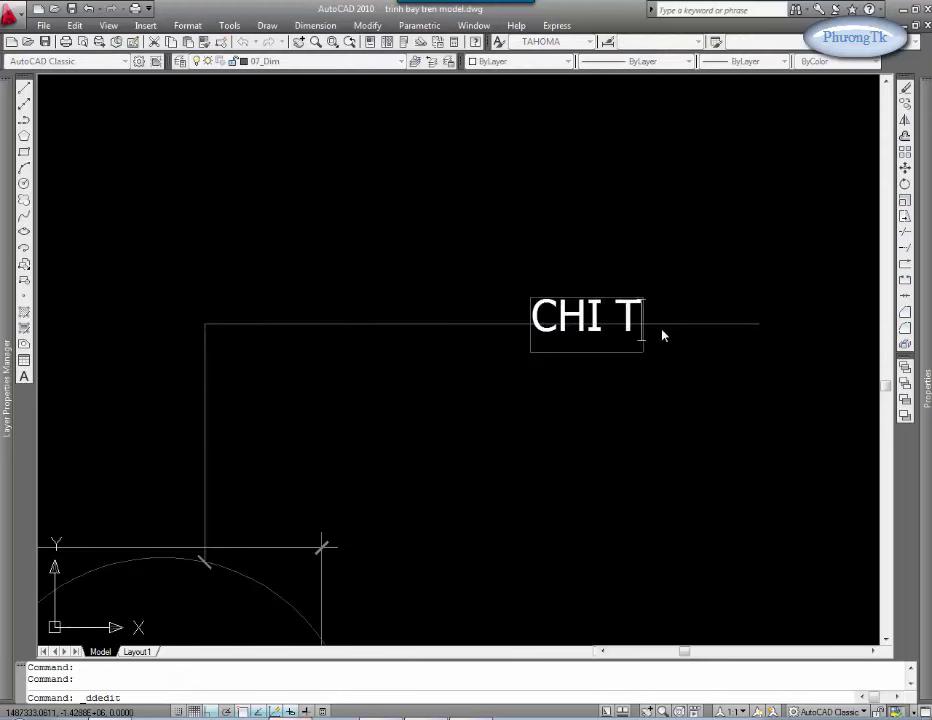
type("IÊ")
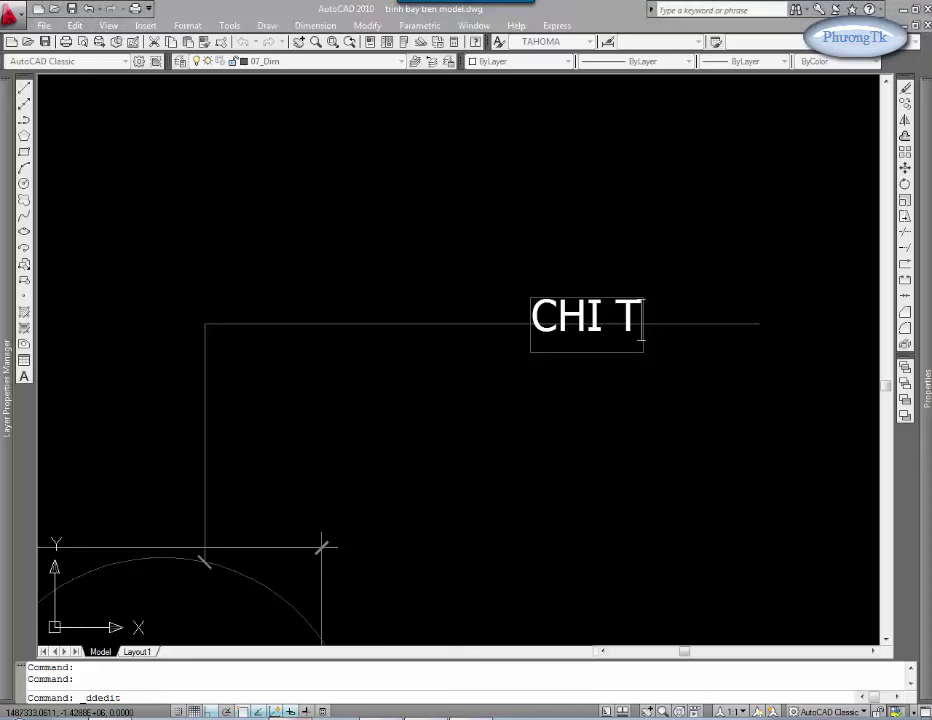
right_click(837, 646)
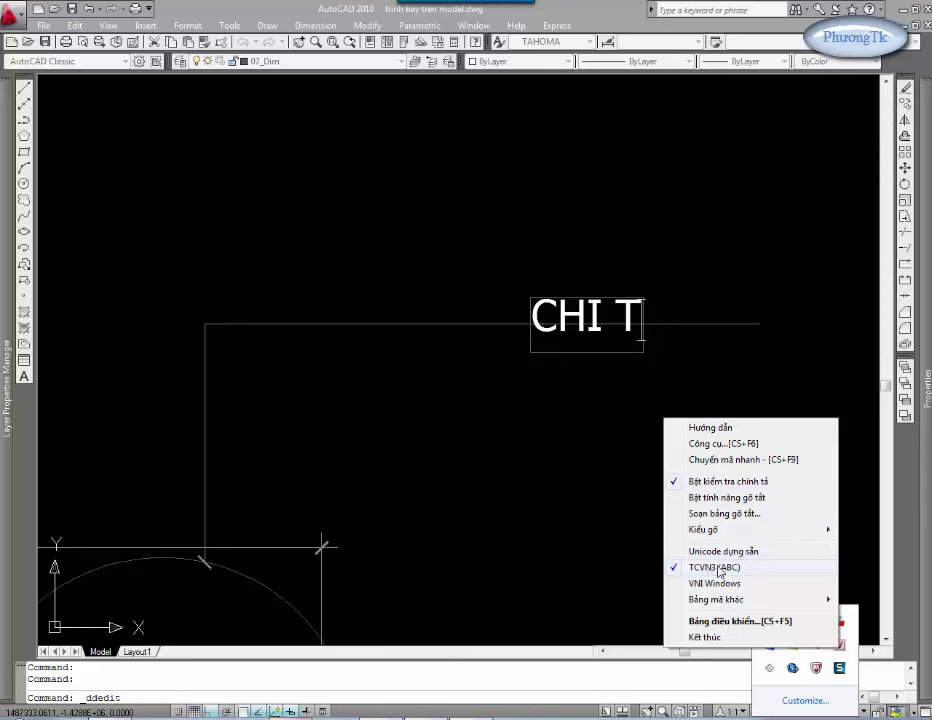
left_click(721, 551)
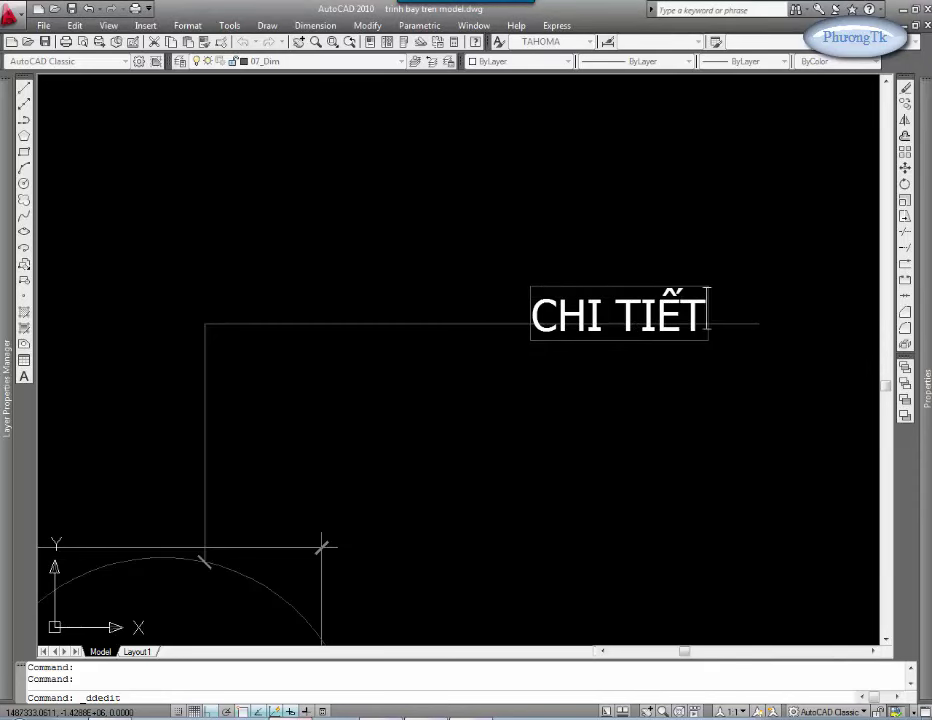
key("Escape")
double_click(594, 309)
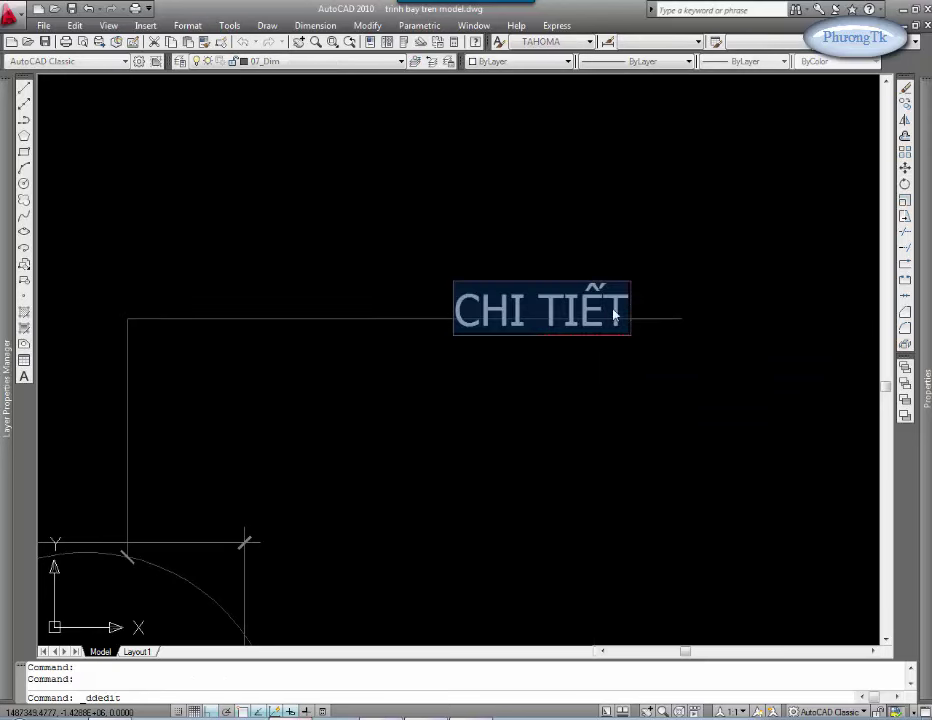
Step: Move the CHI TIẾT 1 label onto the leader line
type("1m")
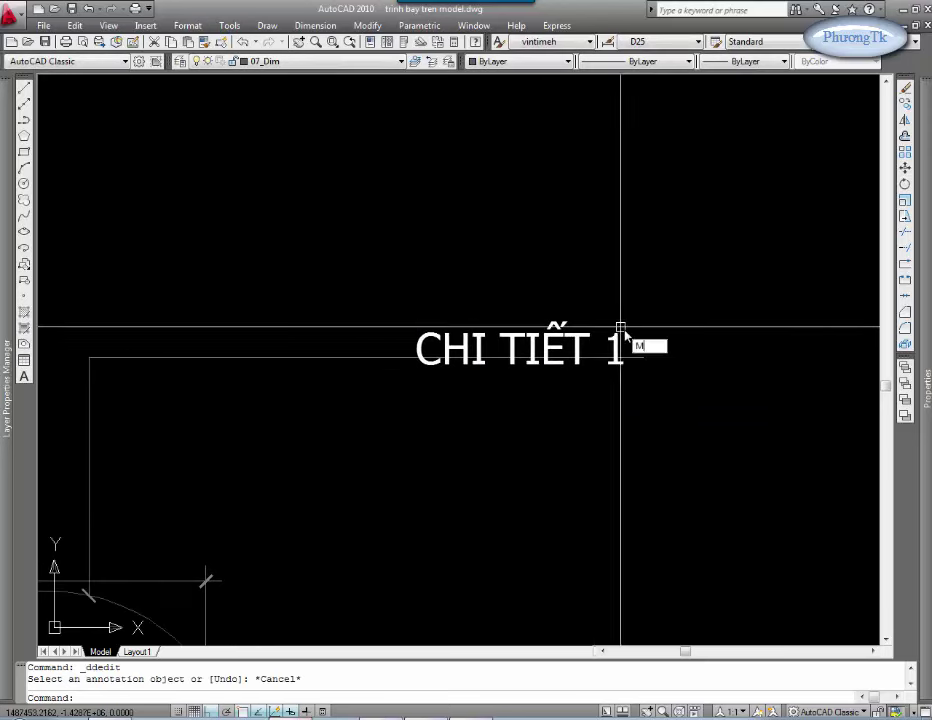
key("Return")
left_click_drag(641, 310, 593, 339)
key("Return")
left_click(650, 312)
left_click(701, 287)
Step: Copy the MẶT ĐỨNG title beneath the enlarged detail circle, with ortho turned off
scroll(701, 287, "down", 5)
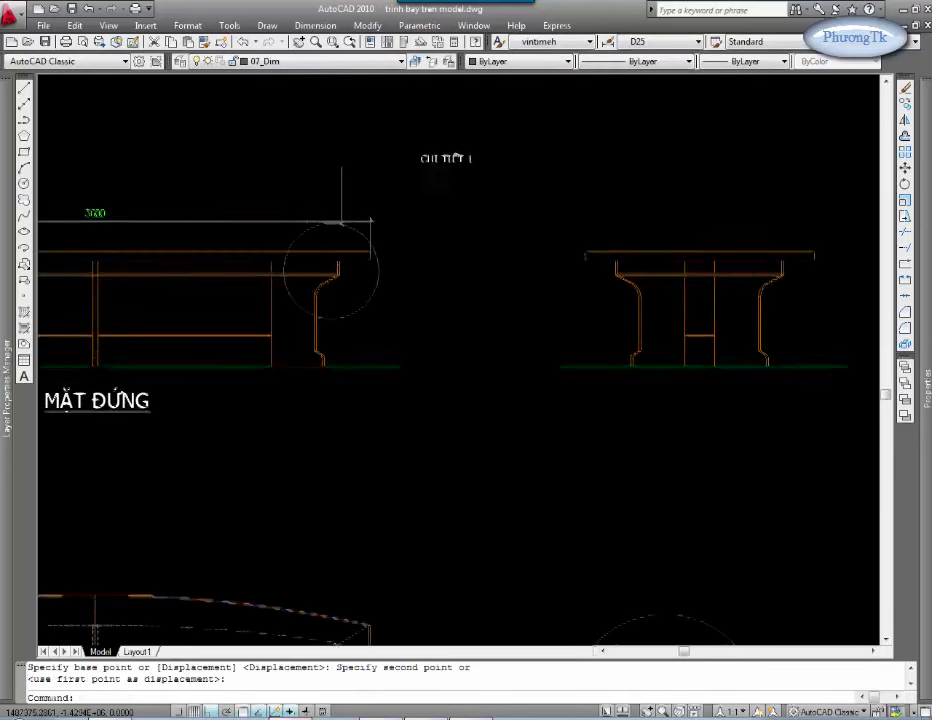
scroll(277, 298, "up", 1)
scroll(277, 298, "down", 5)
scroll(546, 483, "up", 5)
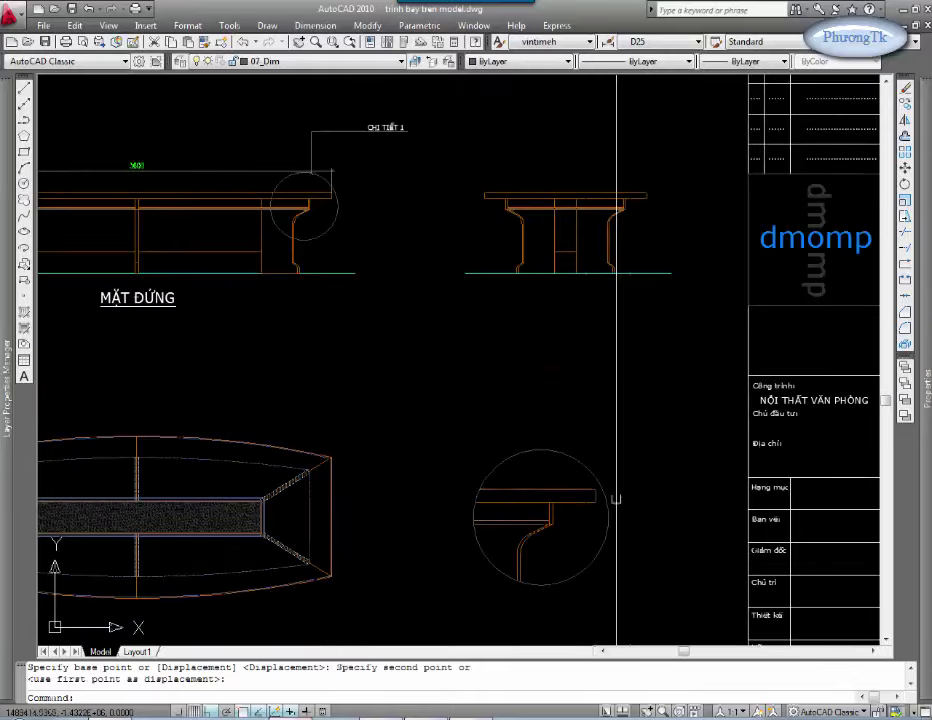
middle_click_drag(377, 162, 366, 105)
key("Escape")
type("co")
key("Return")
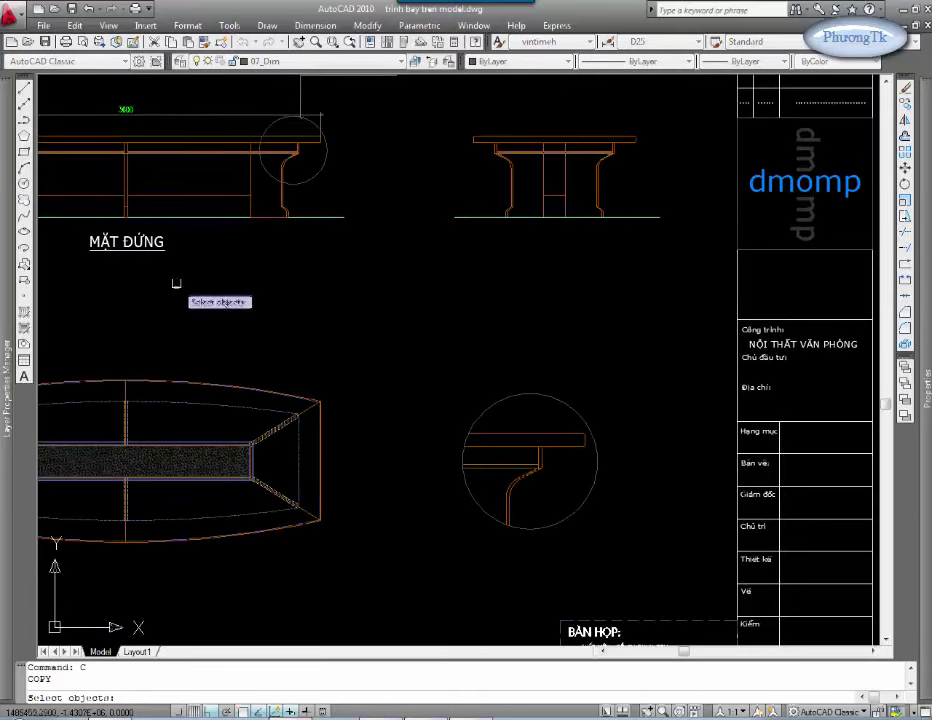
left_click(122, 243)
key("Return")
left_click(122, 243)
key("F8")
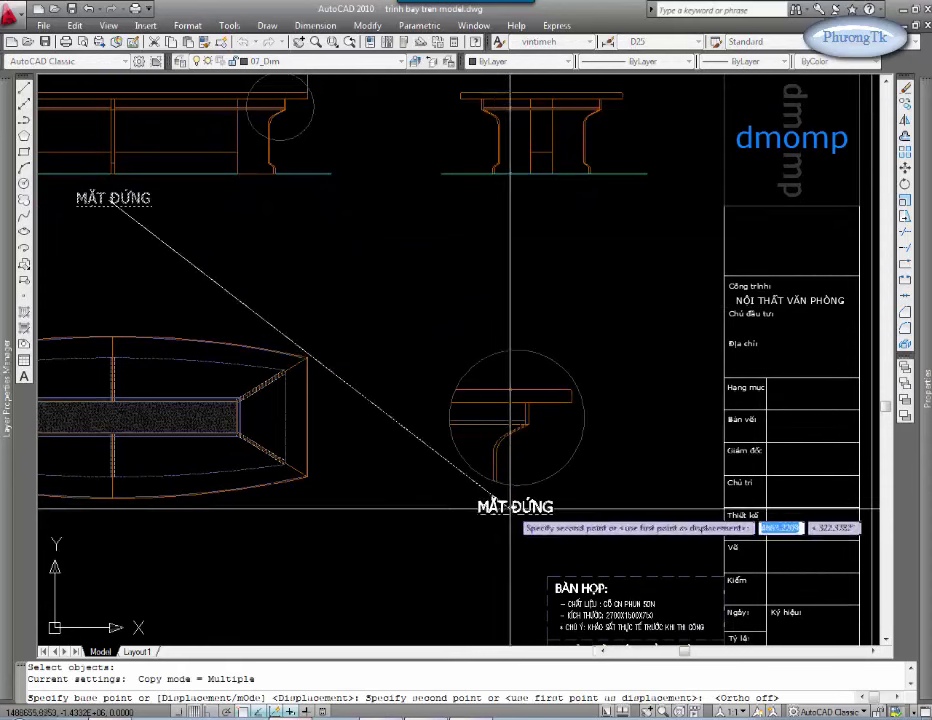
left_click(518, 505)
scroll(531, 509, "up", 2)
key("Escape")
Step: Change the copied title beneath the circle to read CHI TIẾT 1
double_click(531, 507)
type("CHI")
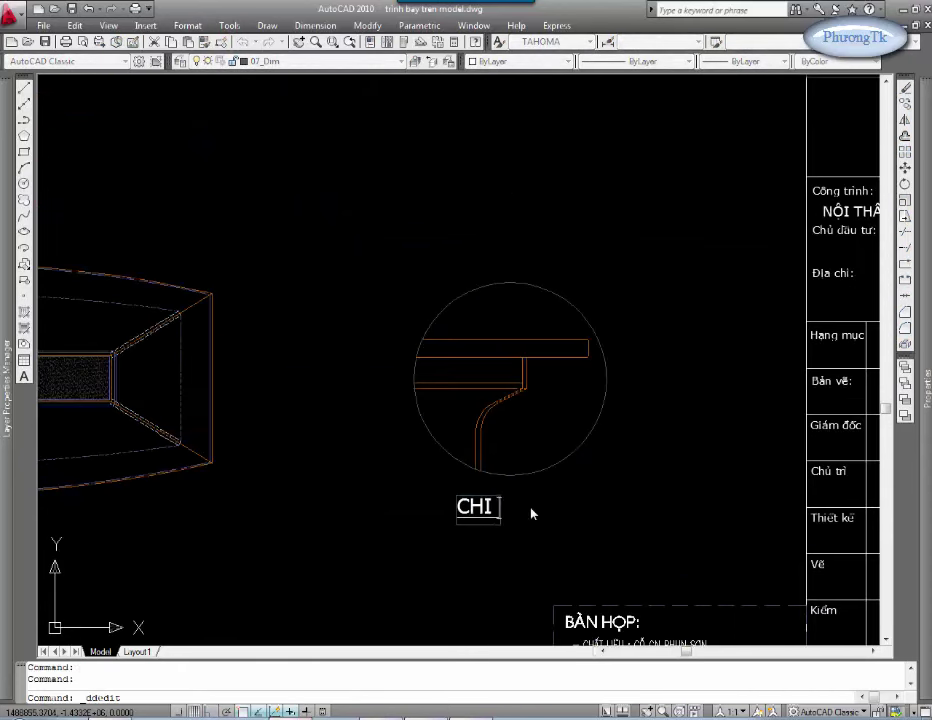
type(" TIẾT 1")
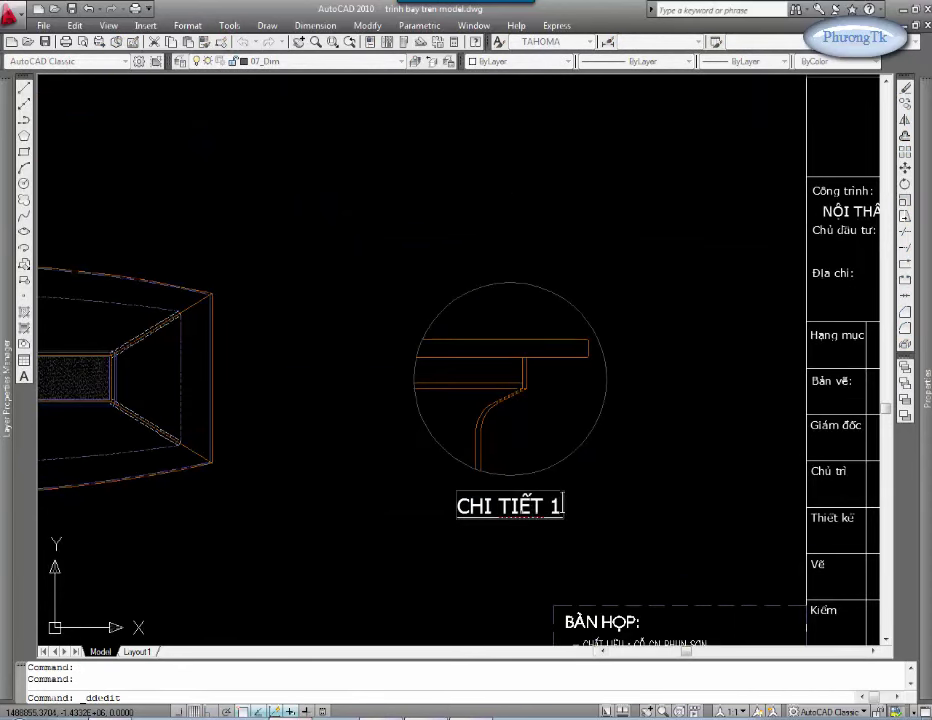
key("Escape")
middle_click_drag(642, 498, 637, 397)
type("co")
key("Return")
left_click_drag(645, 440, 548, 428)
left_click(598, 428)
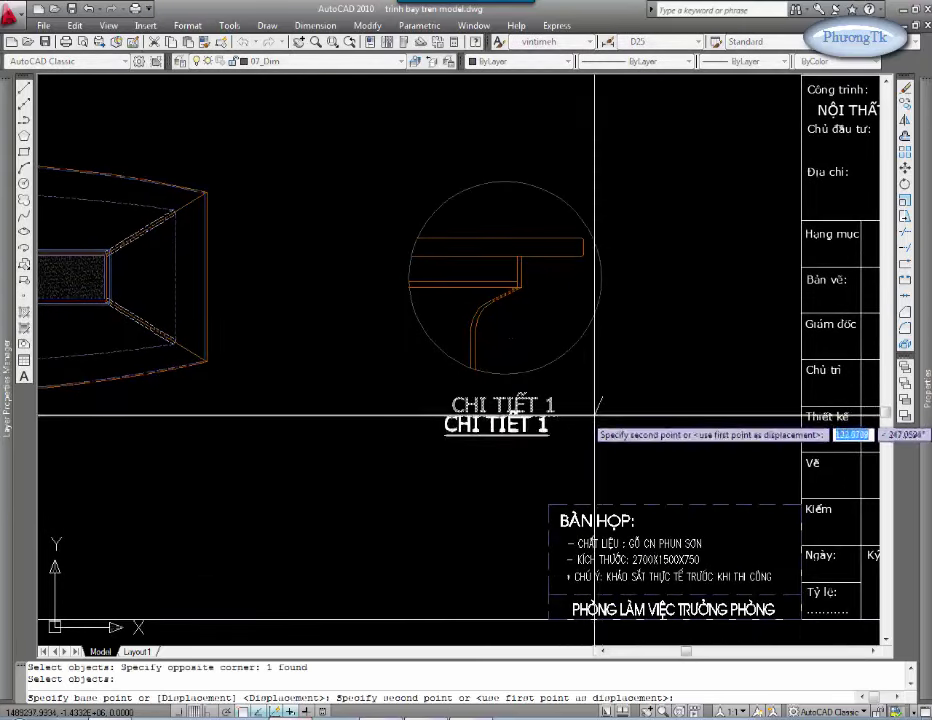
key("Escape")
Step: Add a vertical linear dimension right of the detail and continue it with 320
type("dli")
key("Return")
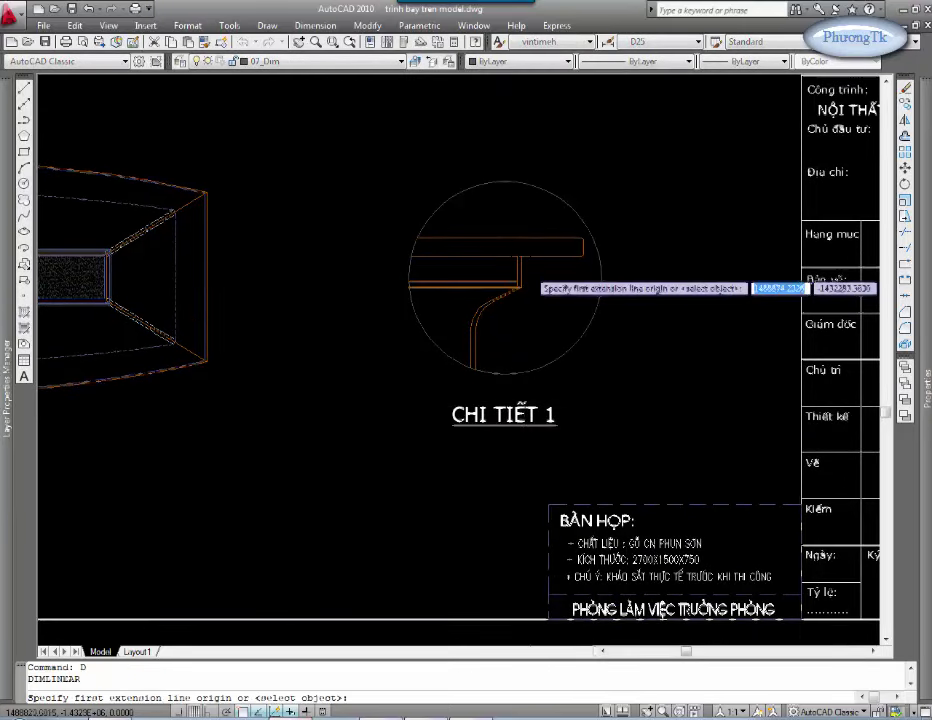
scroll(521, 297, "up", 3)
left_click(540, 220)
scroll(547, 218, "up", 1)
left_click(650, 277)
middle_click_drag(440, 291, 417, 303)
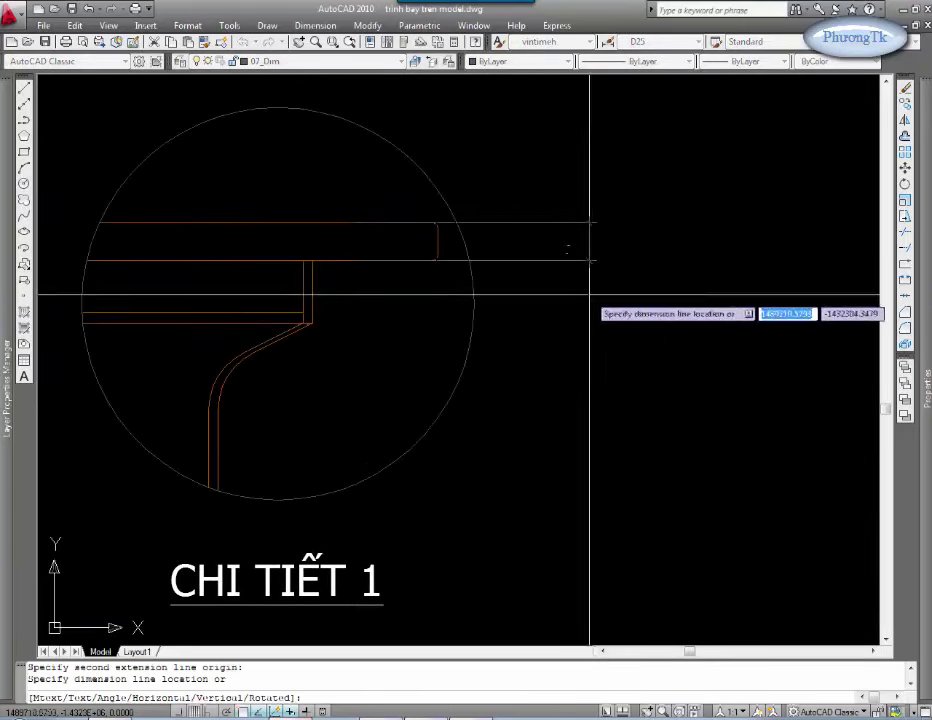
left_click(600, 300)
type("dc")
key("Return")
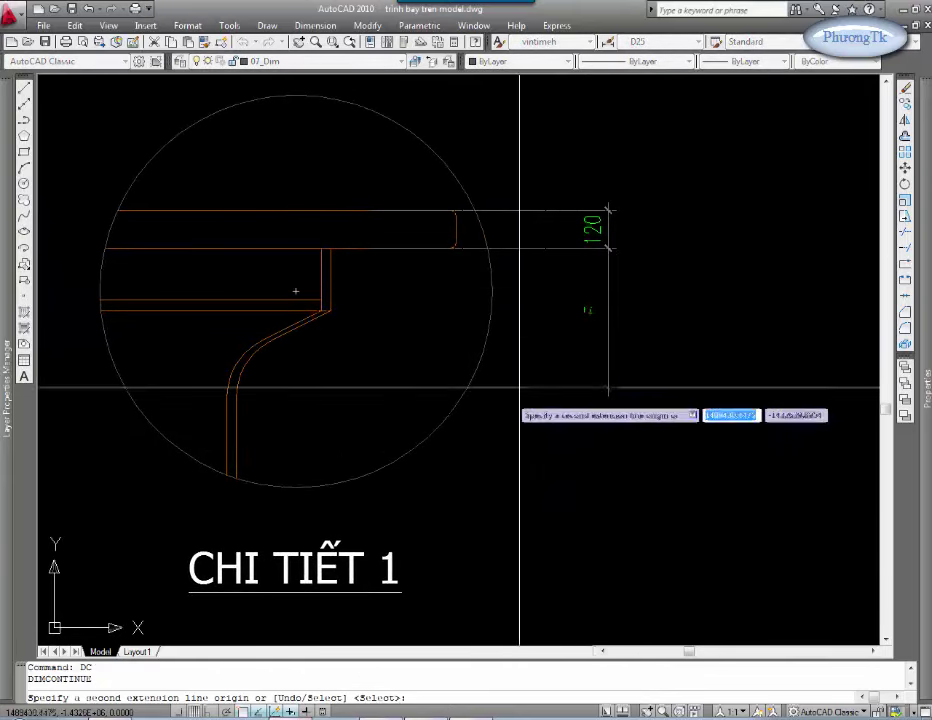
left_click(330, 310)
middle_click_drag(369, 370, 366, 365)
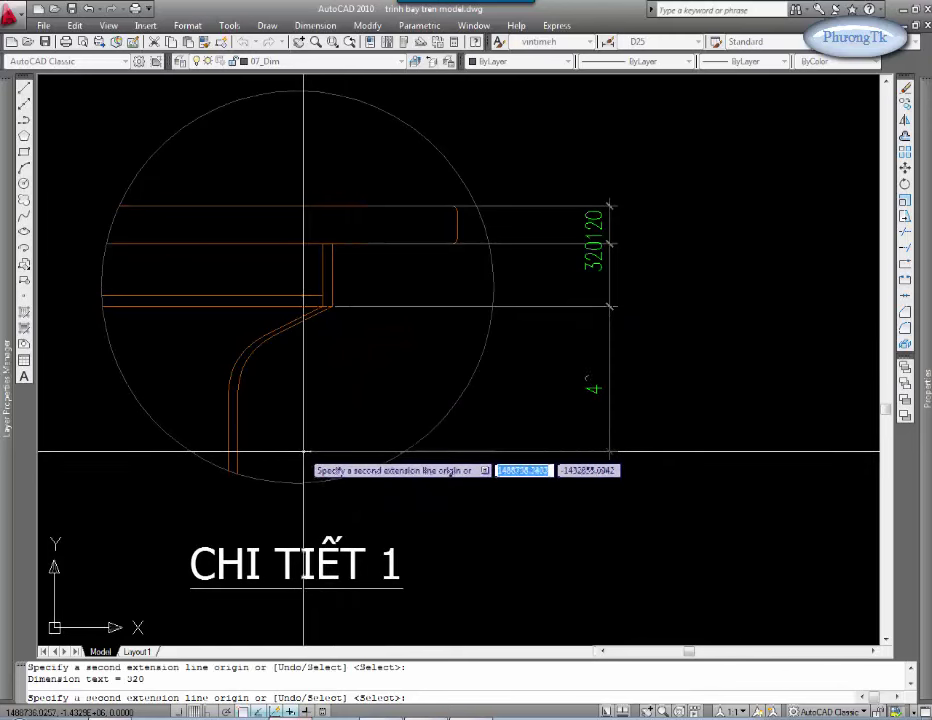
key("Escape")
Step: Dimension the curved leg edge with an R200 radius
middle_click_drag(406, 422, 362, 374)
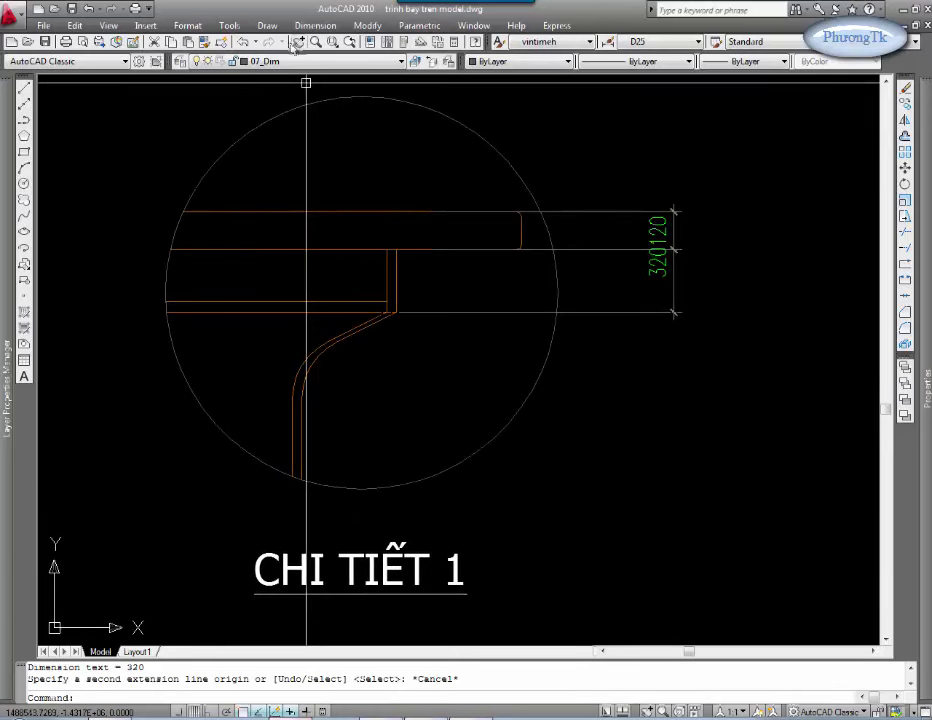
left_click(267, 25)
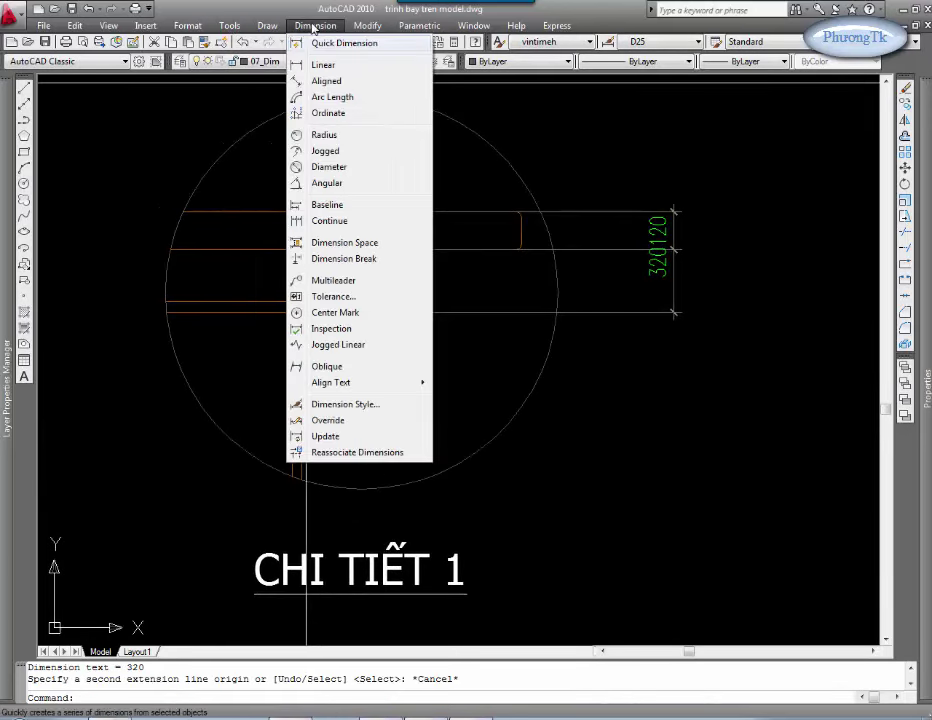
left_click(319, 141)
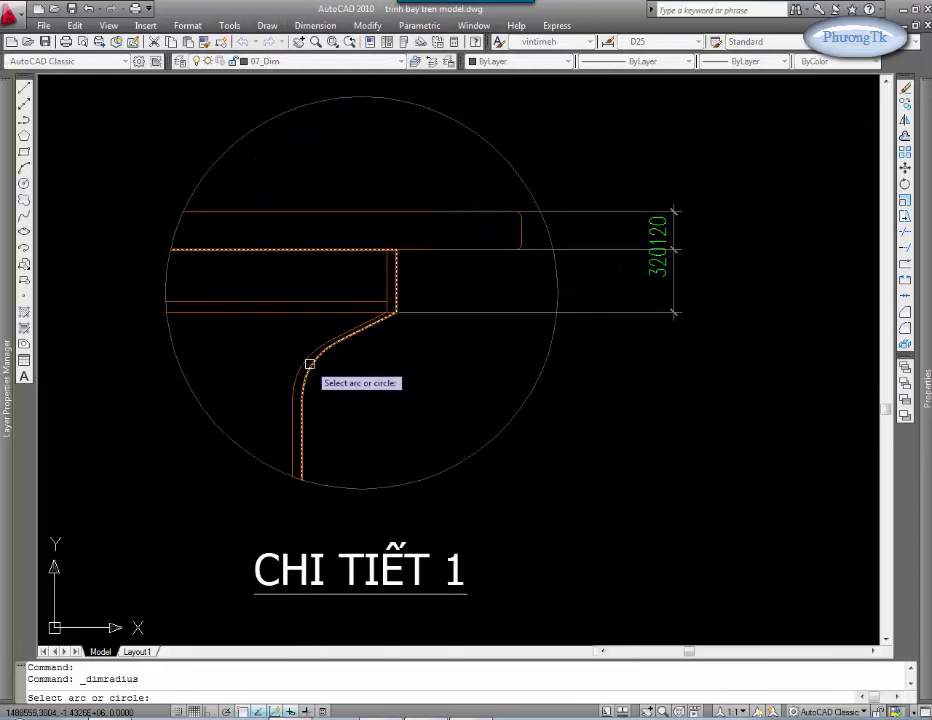
left_click(308, 372)
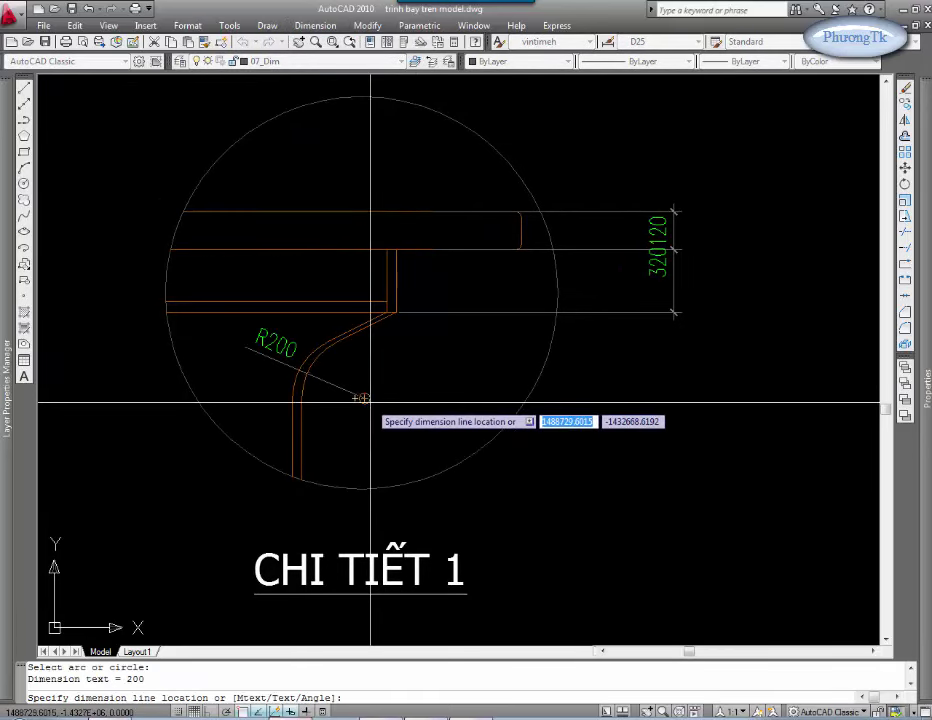
left_click(360, 395)
key("Escape")
Step: Add the 164 and 36 vertical dimensions on the detail's left side
middle_click_drag(448, 306, 460, 329)
type("d")
key("Return")
scroll(400, 340, "up", 2)
scroll(264, 354, "up", 2)
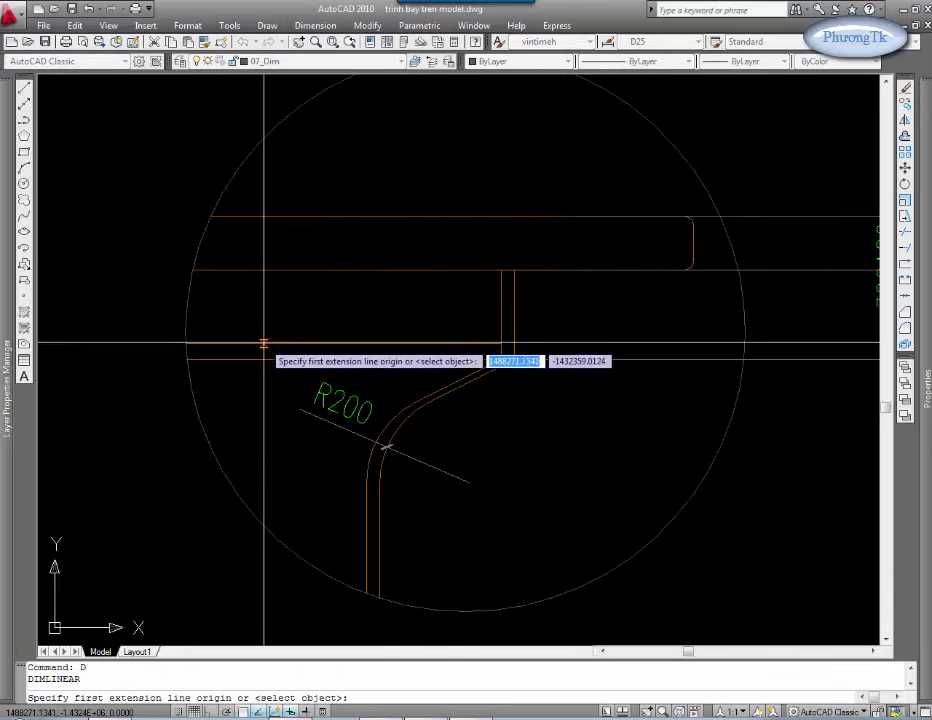
middle_click_drag(264, 354, 273, 300)
left_click(267, 268)
left_click(264, 400)
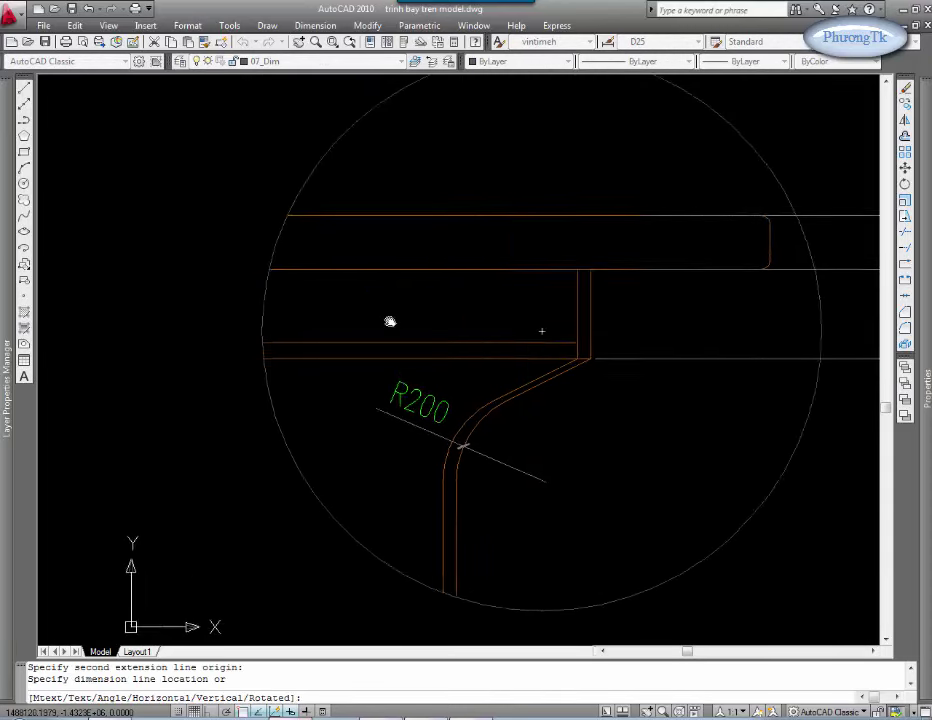
mouse_move(389, 323)
middle_mouse_down()
mouse_move(264, 318)
mouse_move(417, 337)
middle_mouse_up()
left_click(264, 330)
key("Return")
left_click(458, 333)
left_click(456, 349)
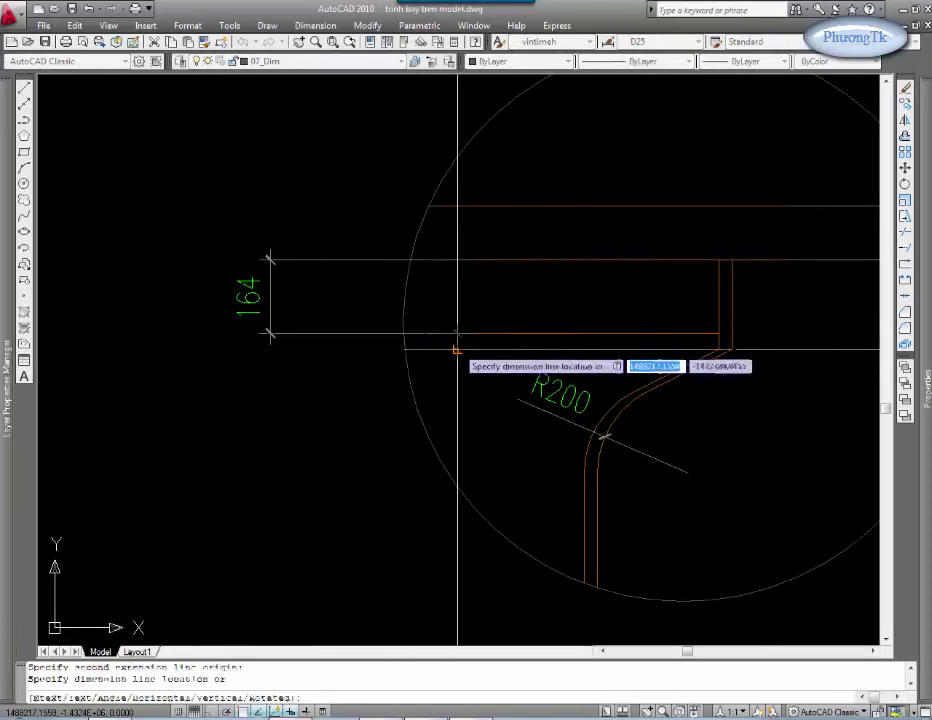
left_click(270, 316)
Step: Add the overall 200 height dimension left of the 164 and 36
type("d")
key("Return")
left_click(317, 259)
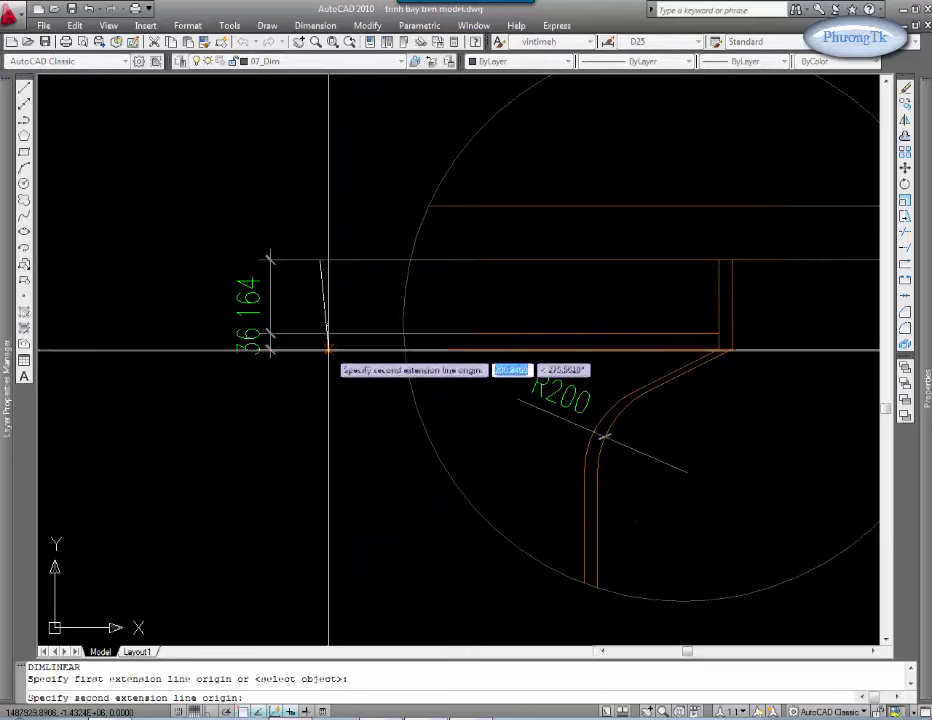
left_click(327, 349)
left_click(193, 321)
Step: Trim the extension lines of the three left dimensions with TR
type("tr")
key("Return")
left_click(377, 298)
left_click(312, 464)
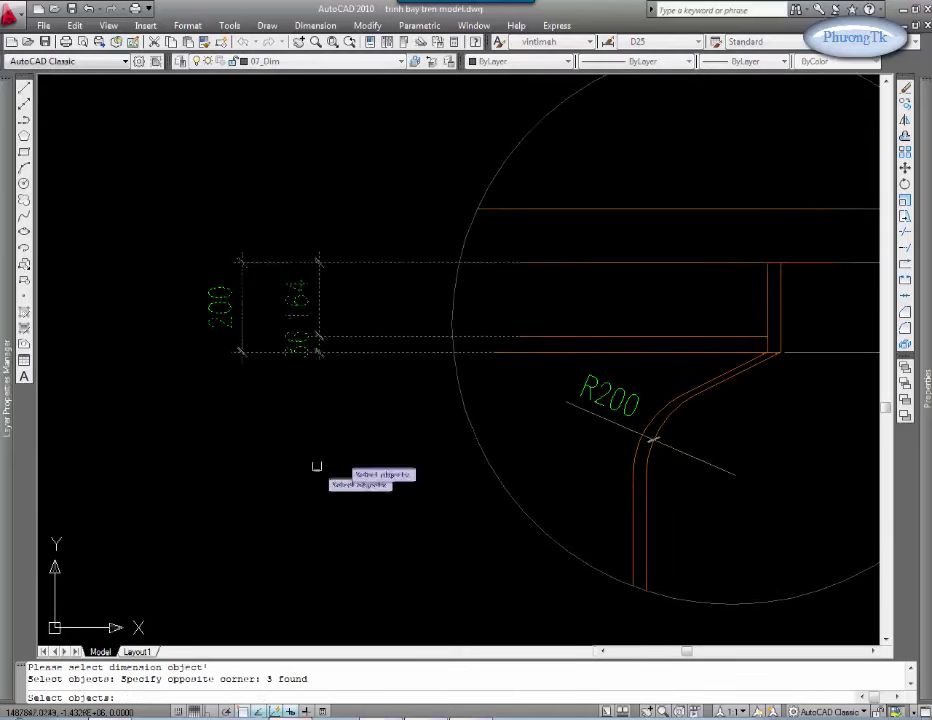
key("Return")
scroll(391, 375, "down", 4)
key("Return")
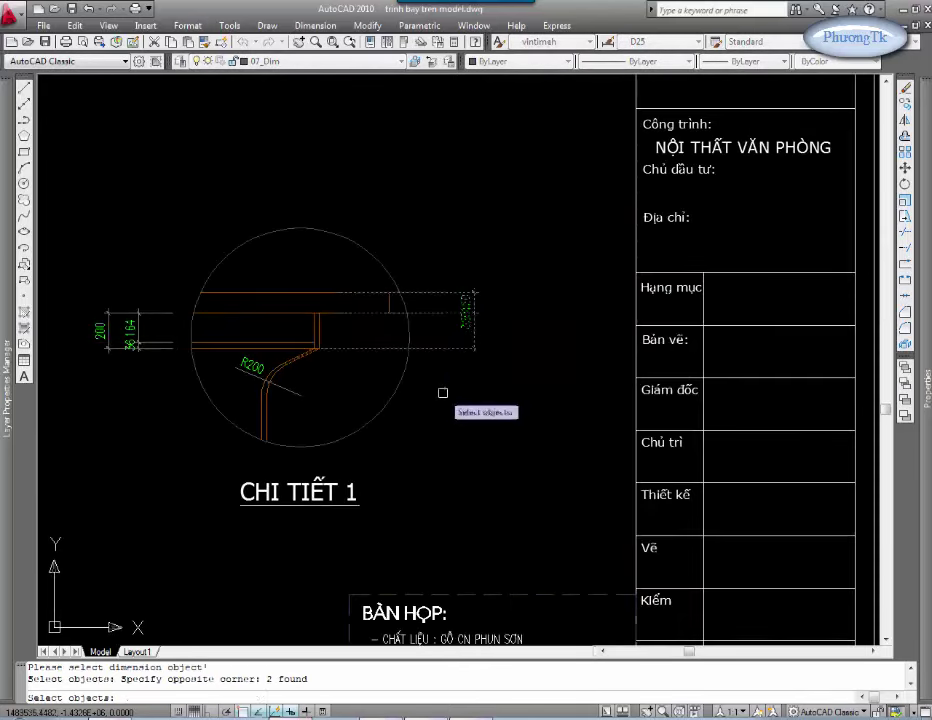
scroll(443, 389, "up", 2)
key("Escape")
Step: Add the 400 width dimension below the tabletop
type("d")
key("Return")
left_click(268, 309)
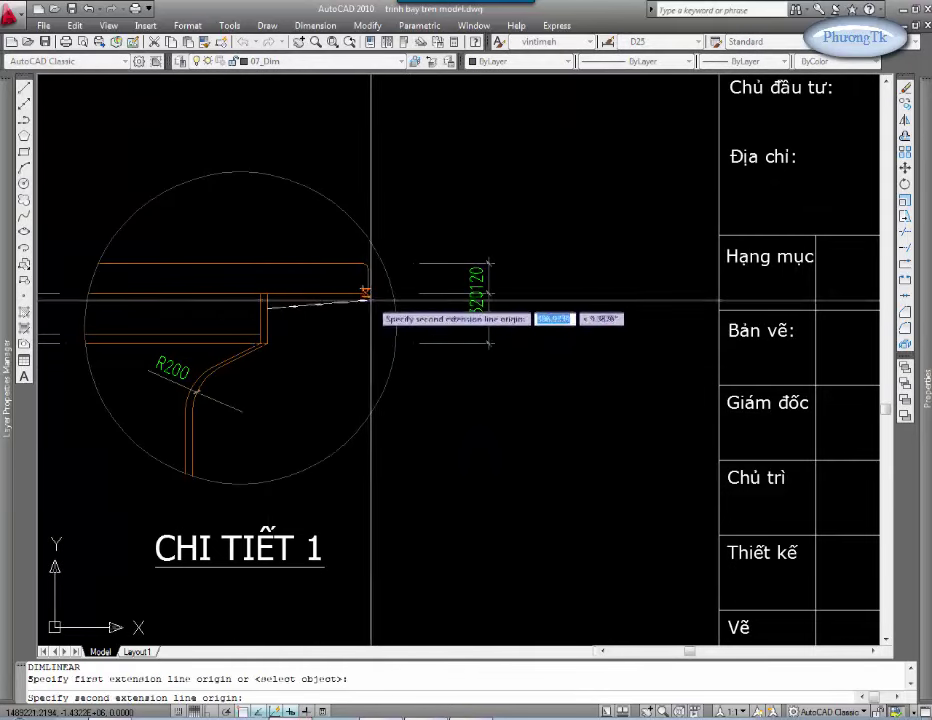
left_click(366, 289)
left_click(378, 385)
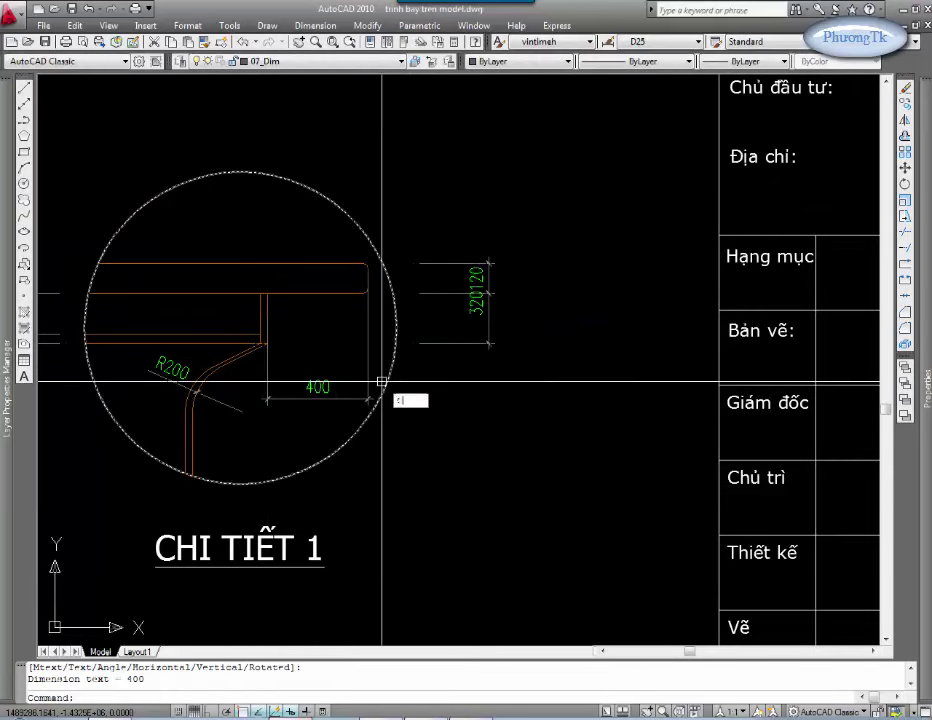
Step: Trim the 400 dimension's extension lines with TR
type("tr")
key("Return")
scroll(381, 385, "up", 2)
key("Return")
scroll(371, 376, "down", 2)
Step: Drag the text of the right-side stacked dimension so 120 and 200 no longer overlap
middle_click_drag(371, 376, 556, 366)
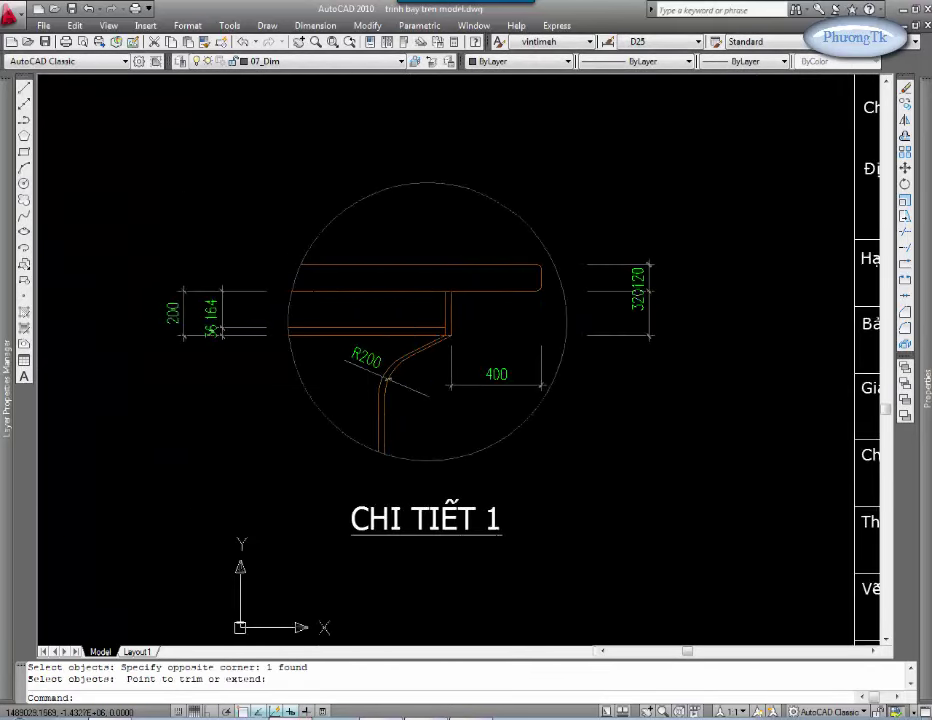
mouse_move(364, 368)
middle_mouse_down()
mouse_move(476, 404)
mouse_move(429, 402)
middle_mouse_up()
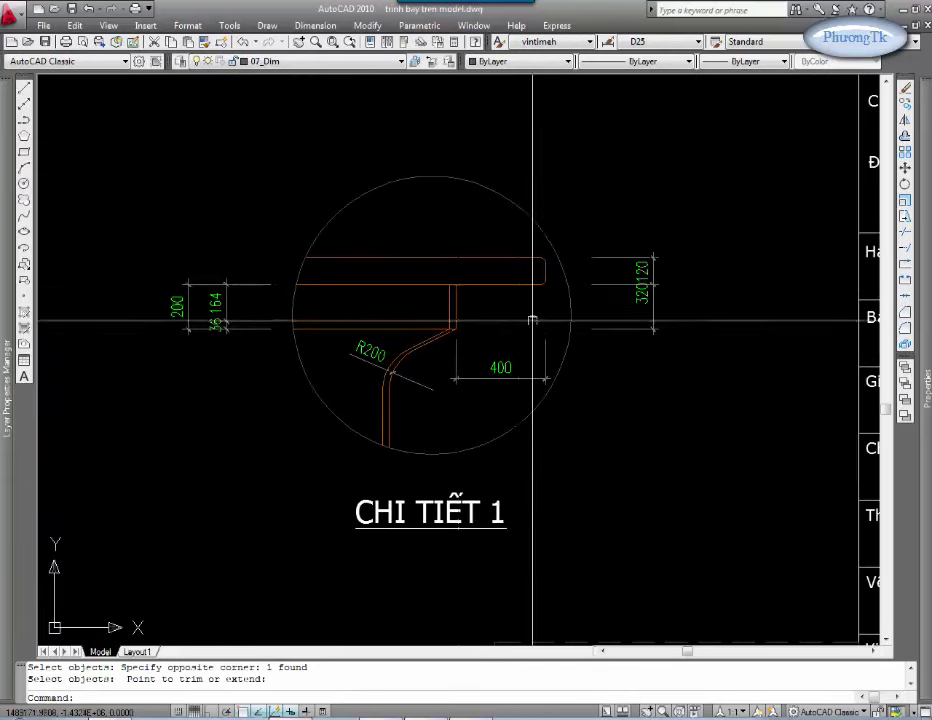
middle_click_drag(508, 335, 495, 337)
scroll(620, 335, "up", 3)
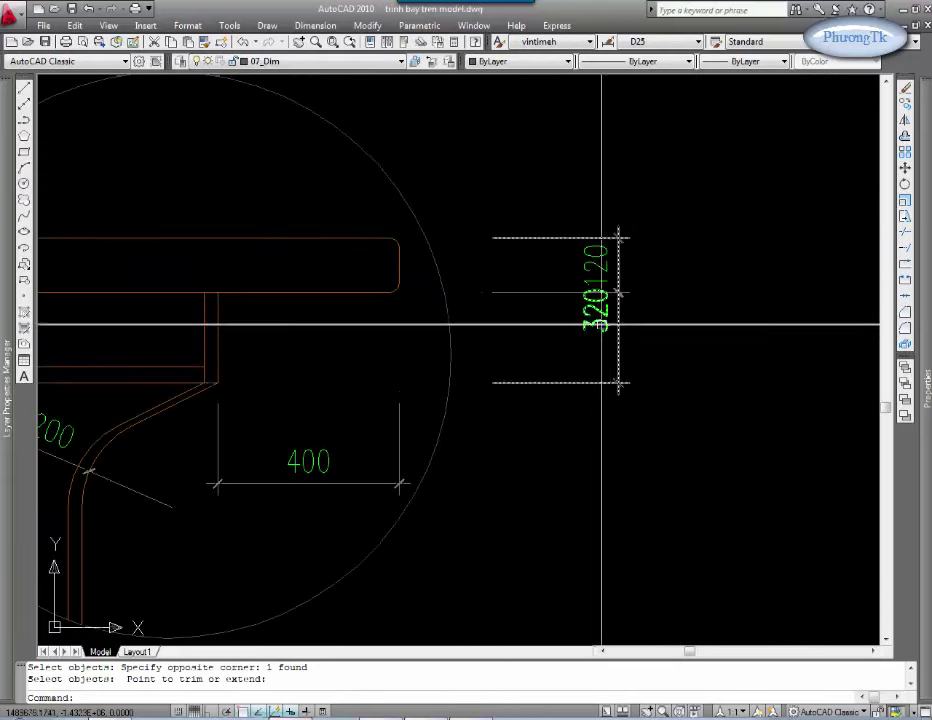
key("Escape")
left_click(510, 240)
left_click(481, 238)
scroll(468, 370, "down", 3)
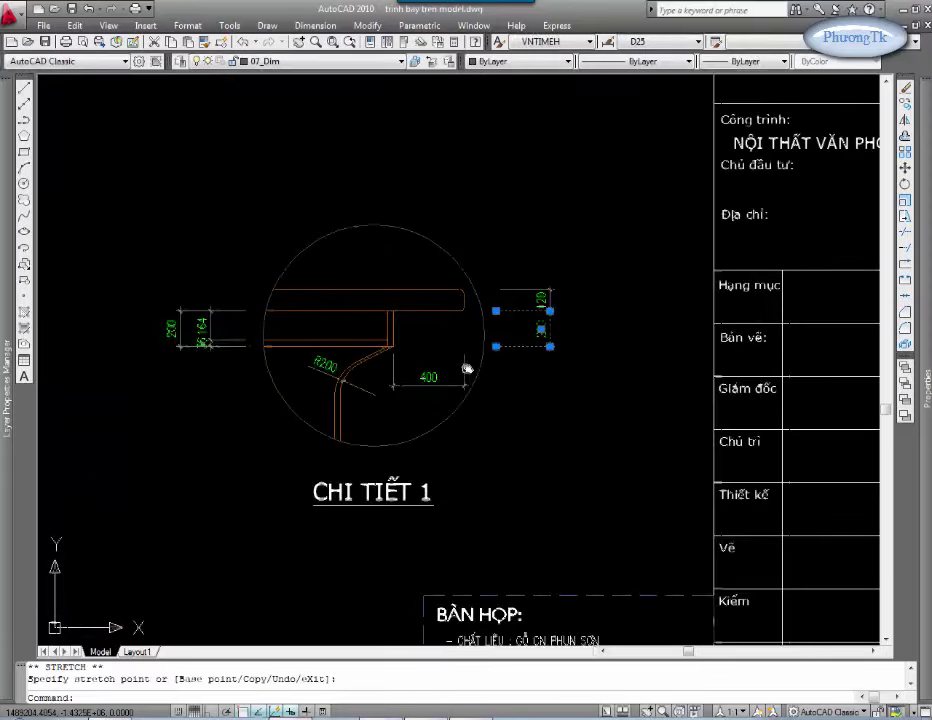
key("Escape")
Step: Reframe the circled detail around its right-side dimensions and begin selecting both
scroll(526, 370, "up", 1)
scroll(526, 370, "up", 3)
middle_click_drag(578, 329, 528, 344)
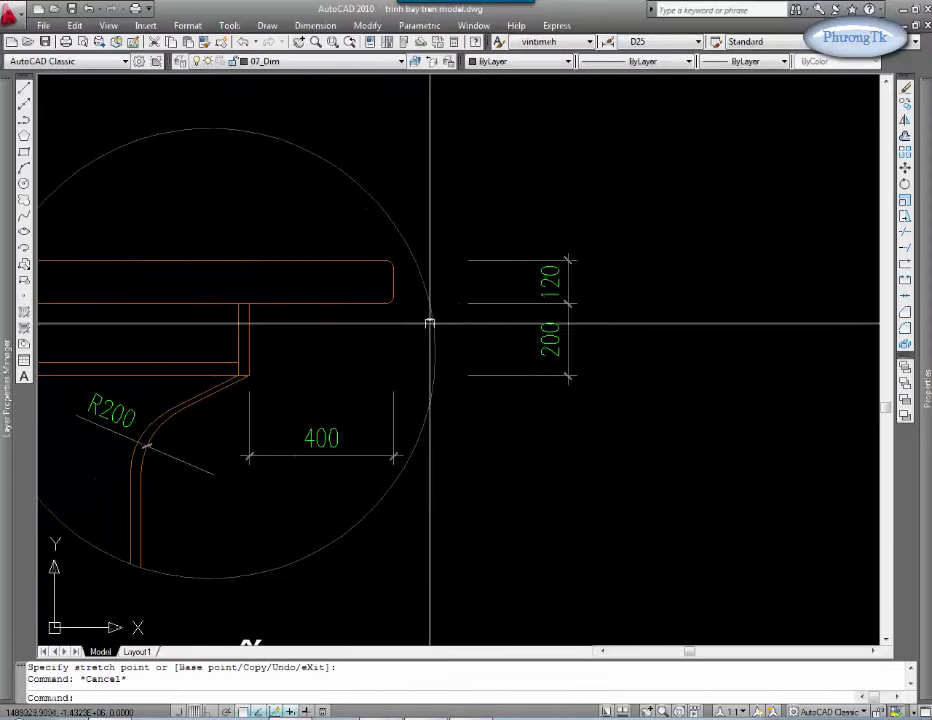
scroll(447, 333, "down", 2)
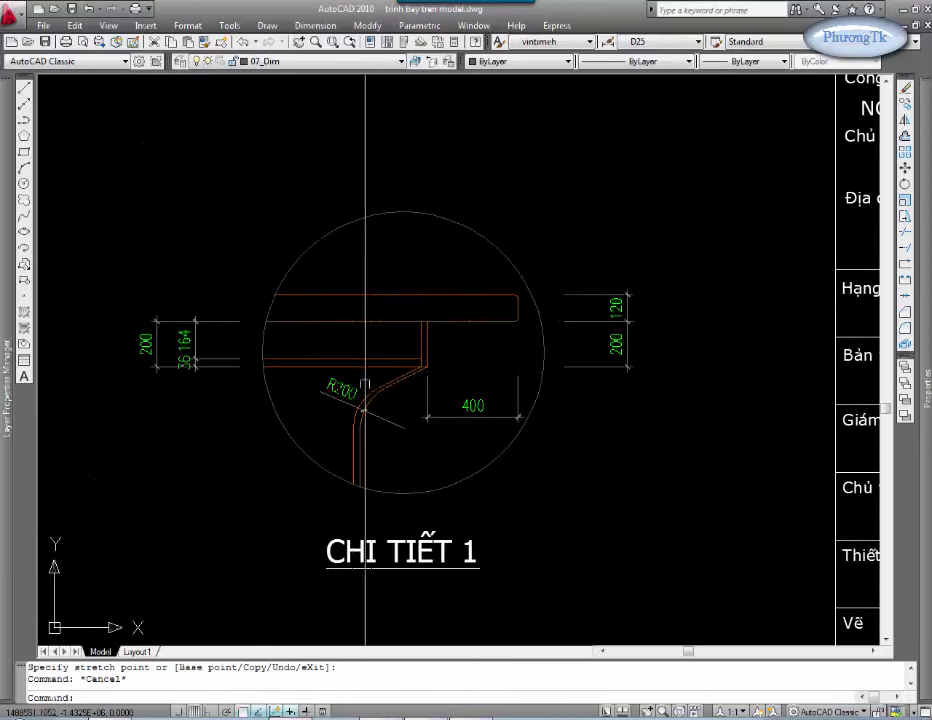
middle_click_drag(365, 383, 289, 387)
middle_click_drag(161, 363, 213, 371)
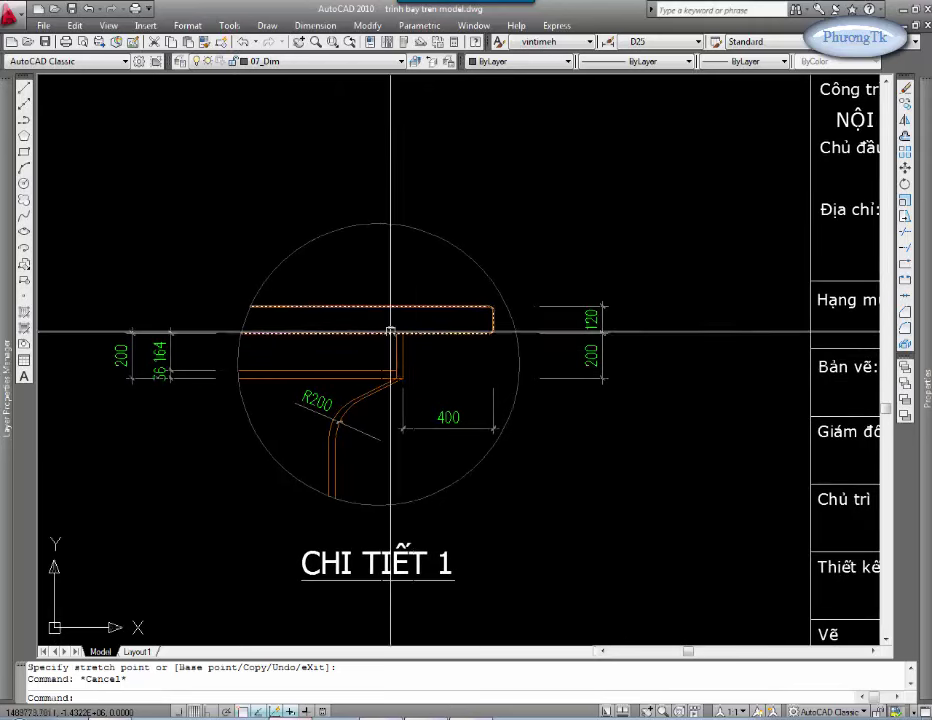
scroll(389, 329, "up", 2)
middle_click_drag(486, 328, 390, 335)
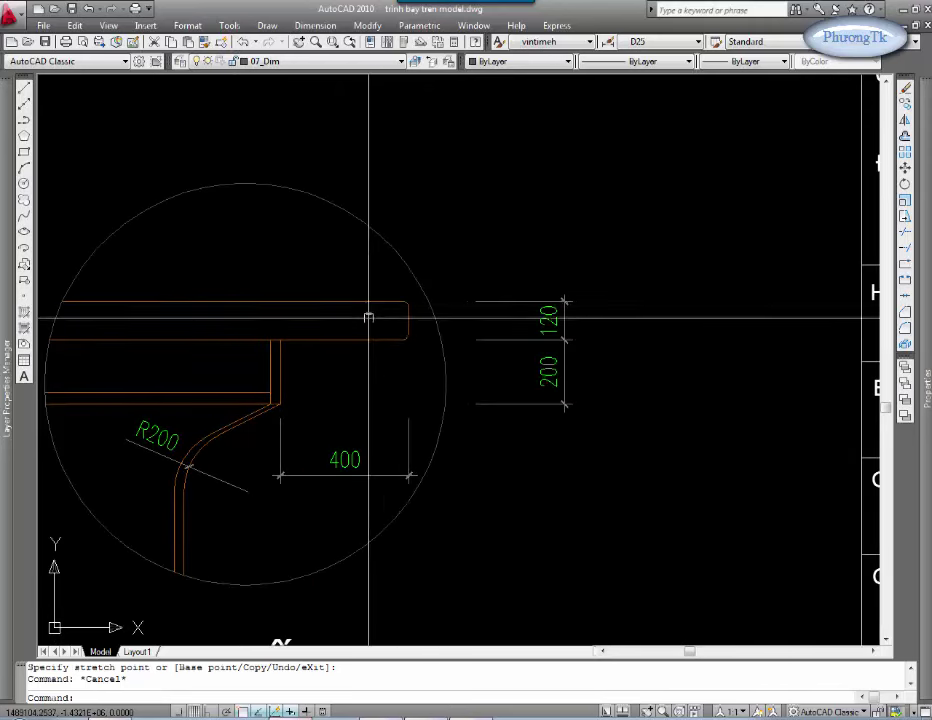
middle_click_drag(564, 374, 537, 374)
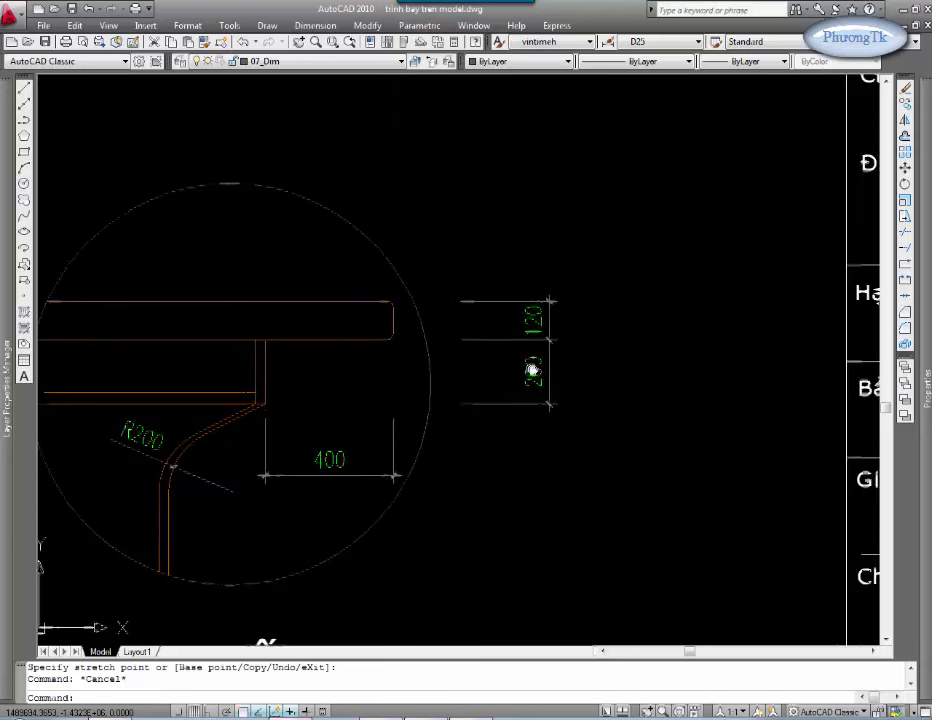
left_click(621, 262)
Step: Set Dim scale linear to 0.5 under Primary Units for both right-side dimensions
left_click(518, 463)
mouse_move(926, 380)
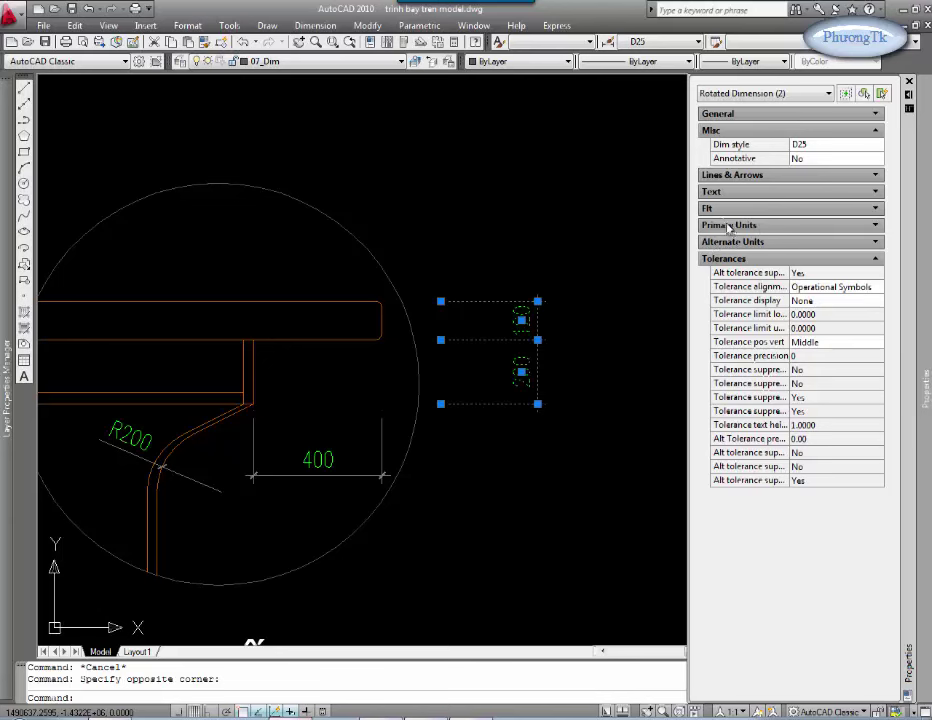
left_click(878, 209)
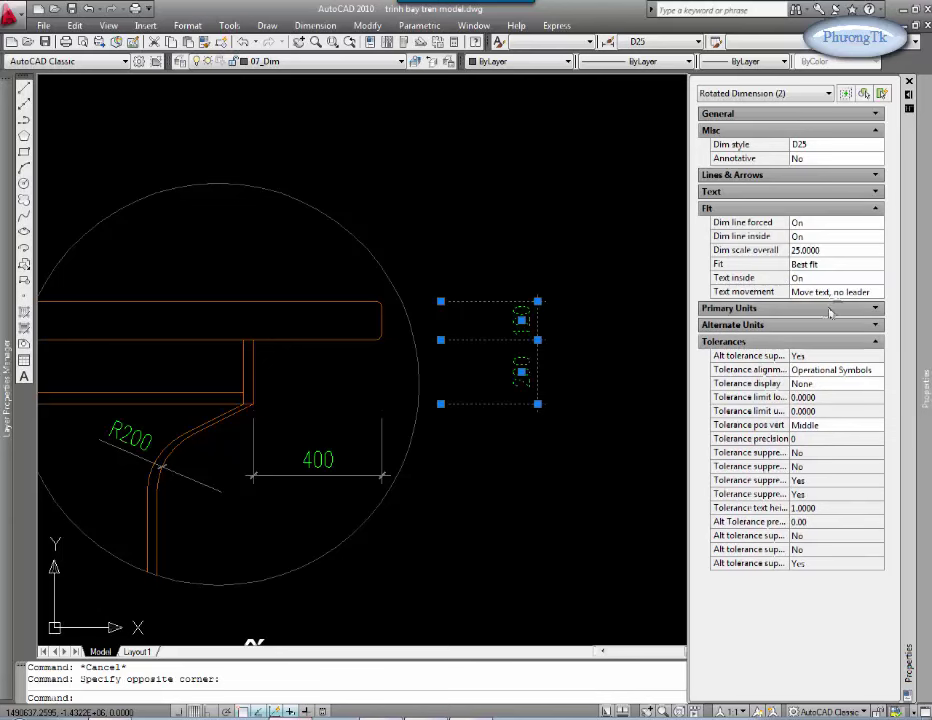
left_click(876, 210)
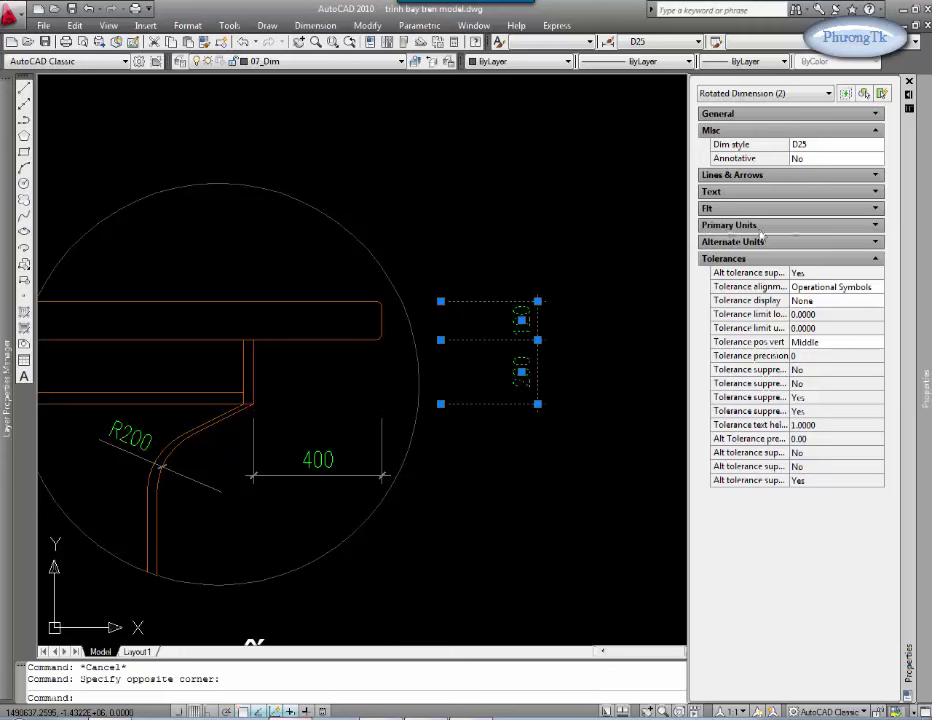
left_click(877, 225)
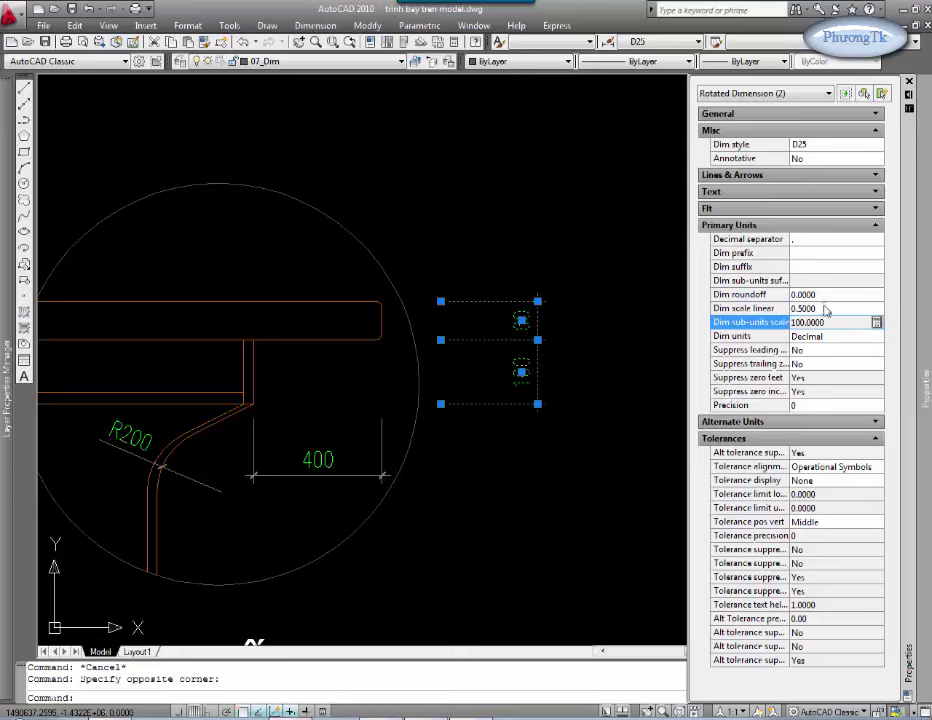
key("ctrl+1")
key("Escape")
scroll(512, 322, "up", 2)
Step: Match properties from a half-scale dimension onto the other detail dimensions
scroll(512, 322, "down", 3)
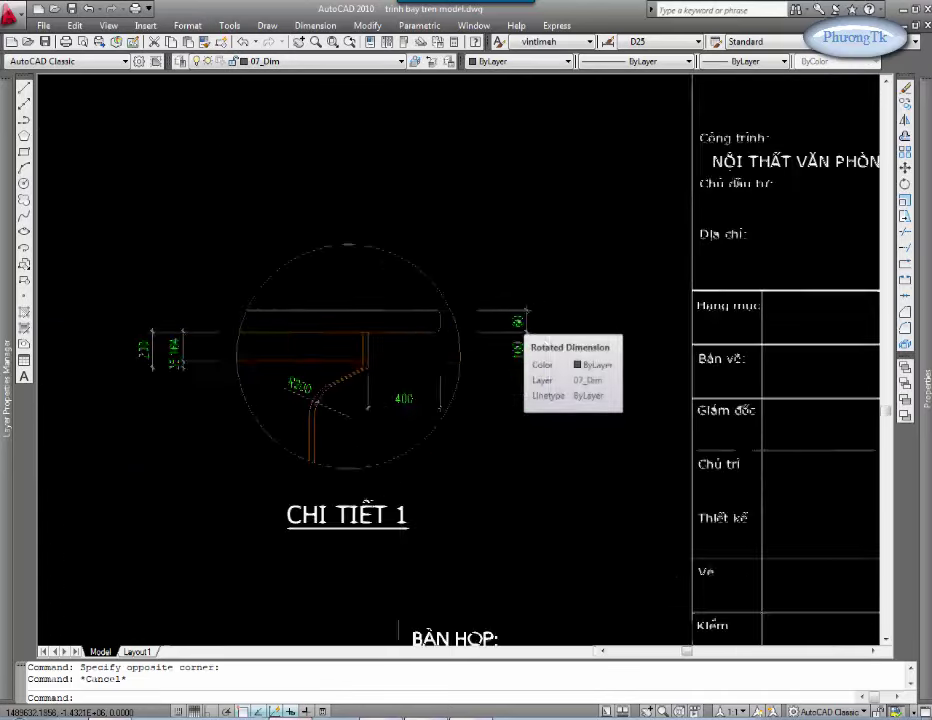
middle_click_drag(265, 150, 265, 333)
scroll(258, 306, "up", 2)
scroll(258, 306, "up", 1)
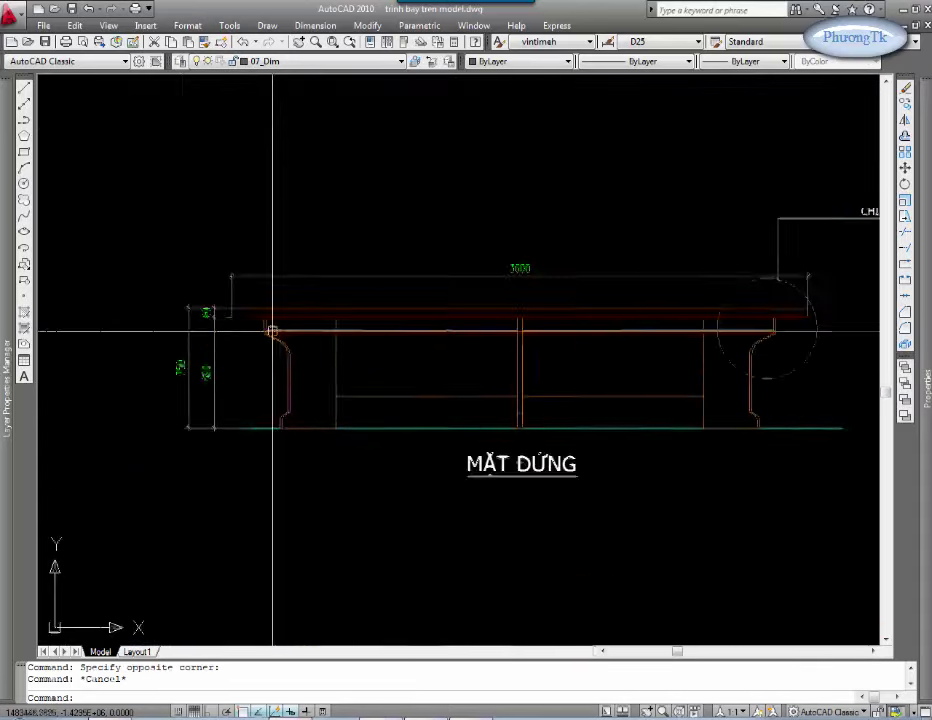
scroll(183, 312, "up", 2)
scroll(500, 375, "down", 5)
key("Escape")
scroll(597, 443, "up", 3)
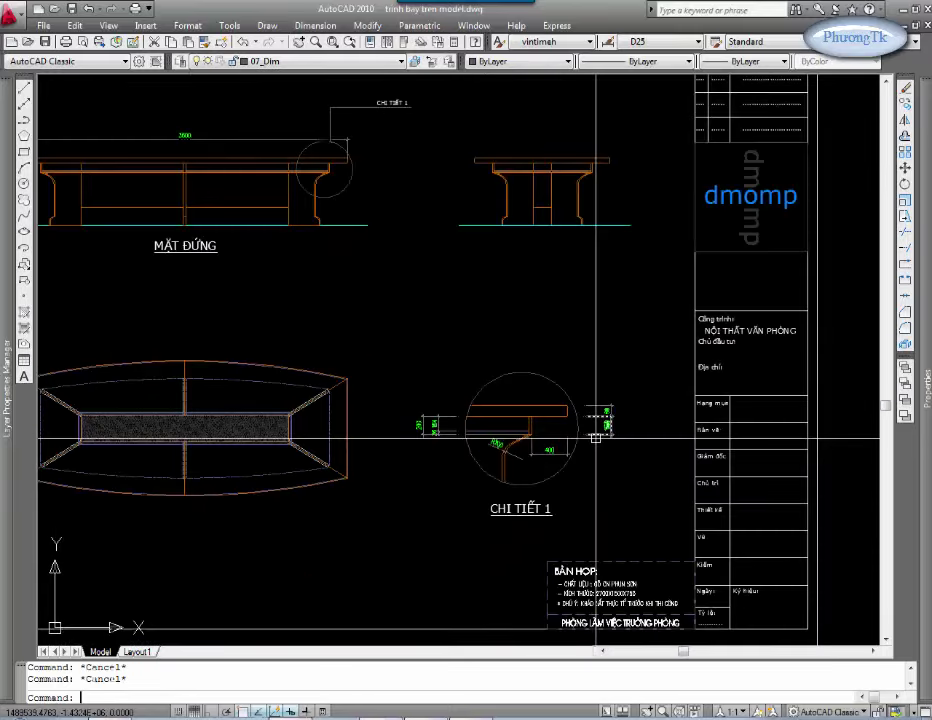
key("Return")
left_click(606, 418)
scroll(580, 425, "up", 2)
scroll(395, 375, "up", 2)
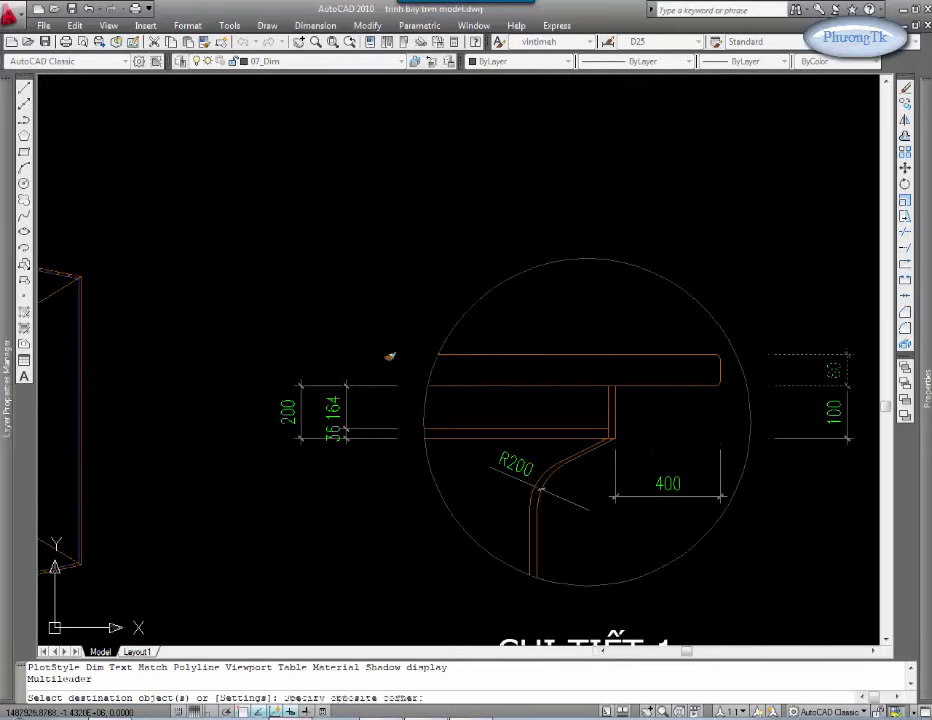
scroll(650, 480, "up", 2)
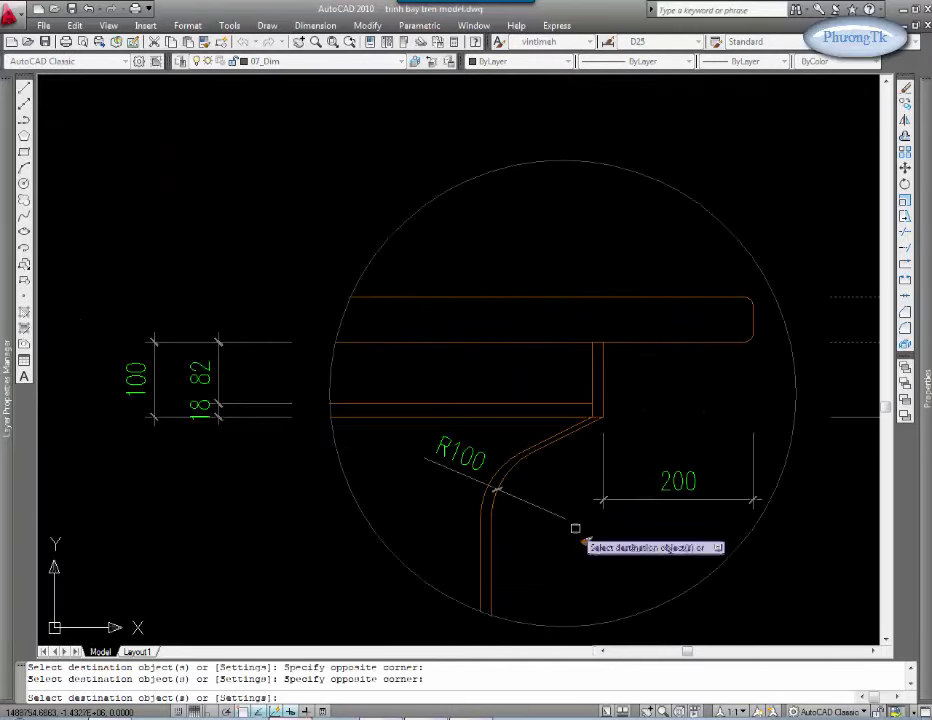
scroll(572, 515, "down", 1)
scroll(566, 491, "down", 3)
scroll(566, 491, "up", 3)
key("Escape")
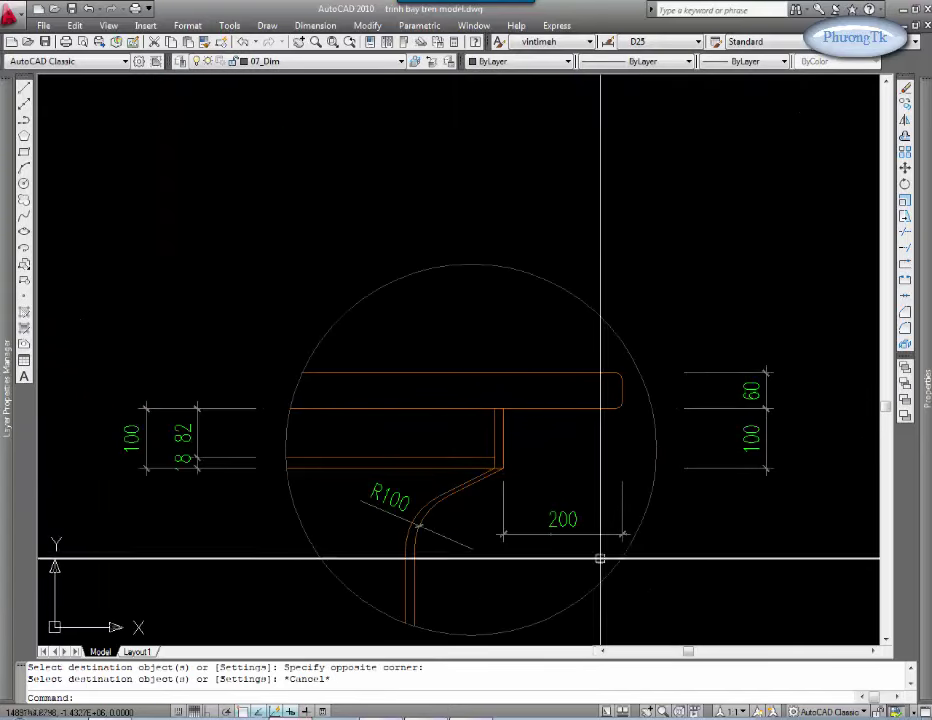
Step: Rerun MA with the 100 dimension as source so the rest read 18, 82, R100 and 200
type("ma")
key("Return")
left_click(690, 467)
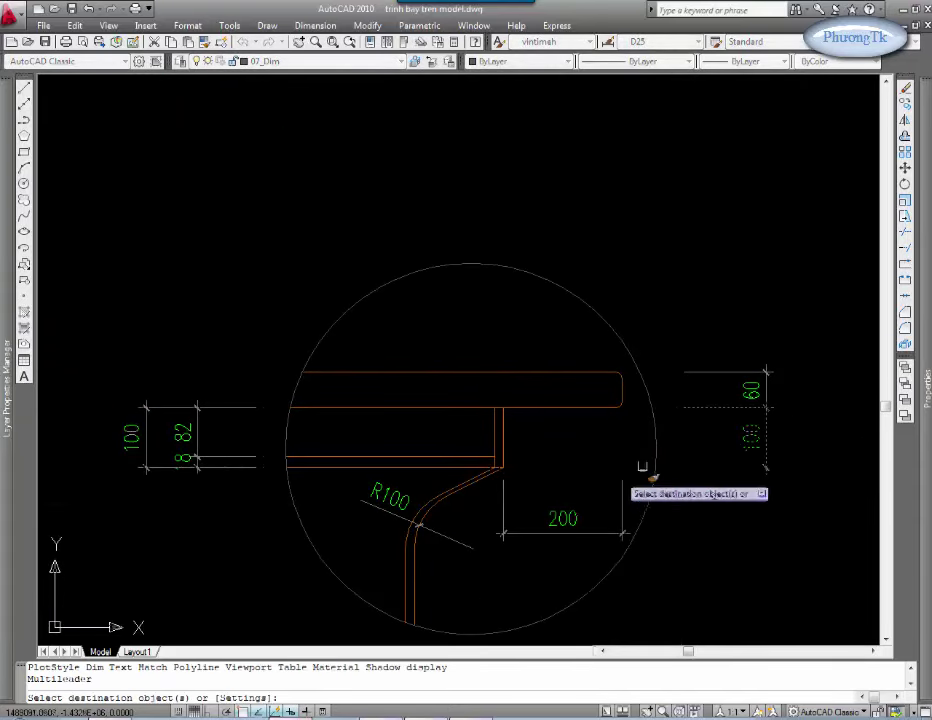
scroll(370, 458, "down", 3)
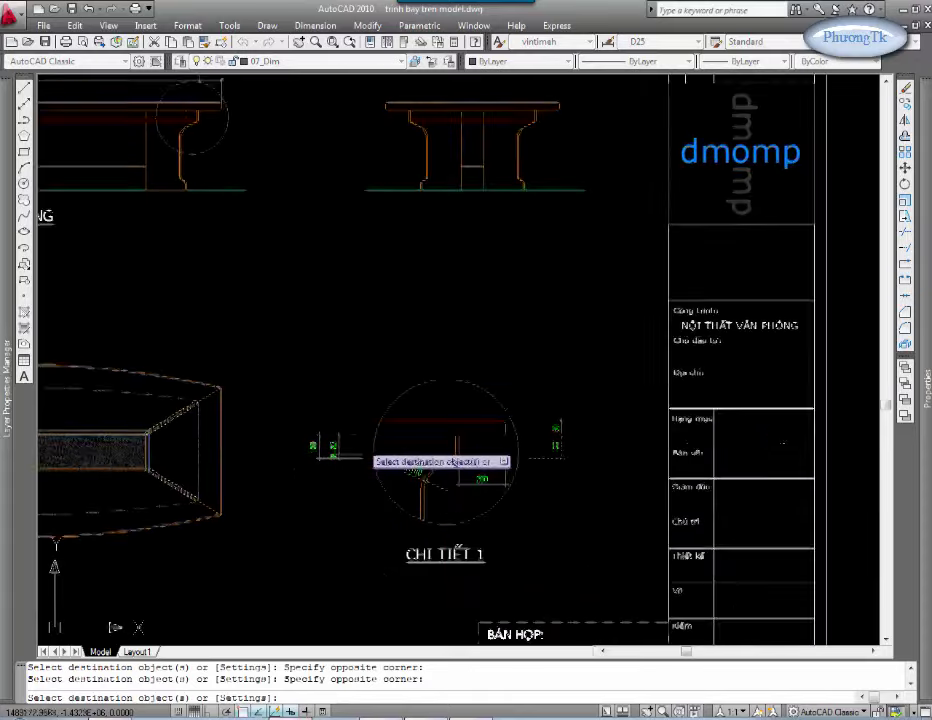
scroll(556, 460, "down", 1)
key("Escape")
Step: Cancel the leftover command and reframe the detail to prepare a copy
scroll(560, 445, "up", 2)
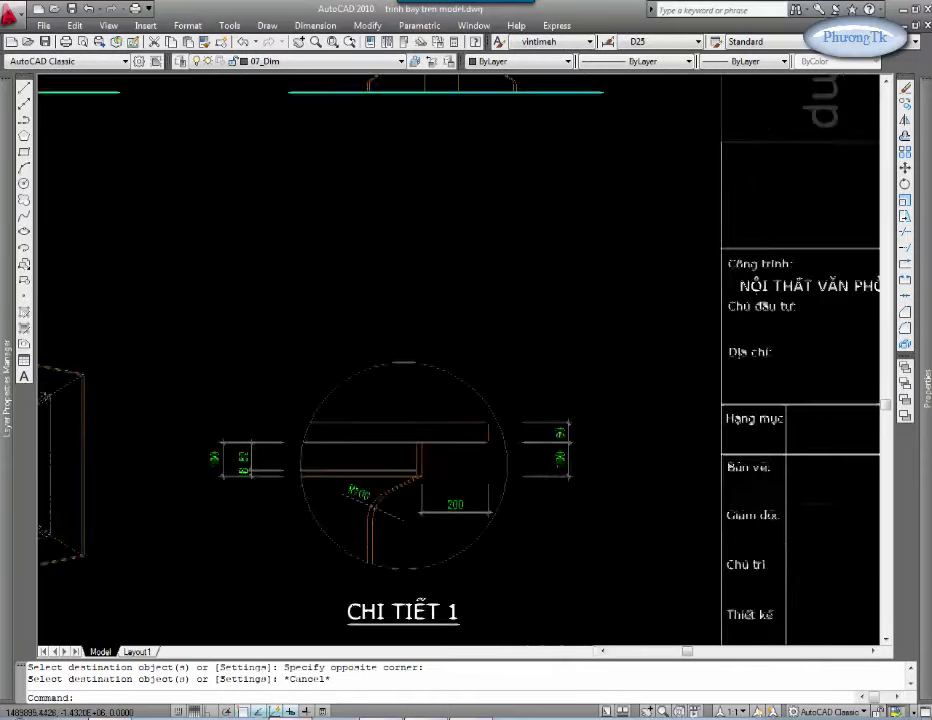
scroll(575, 430, "up", 3)
scroll(580, 427, "down", 4)
key("Escape")
middle_click_drag(580, 427, 688, 409)
type("C")
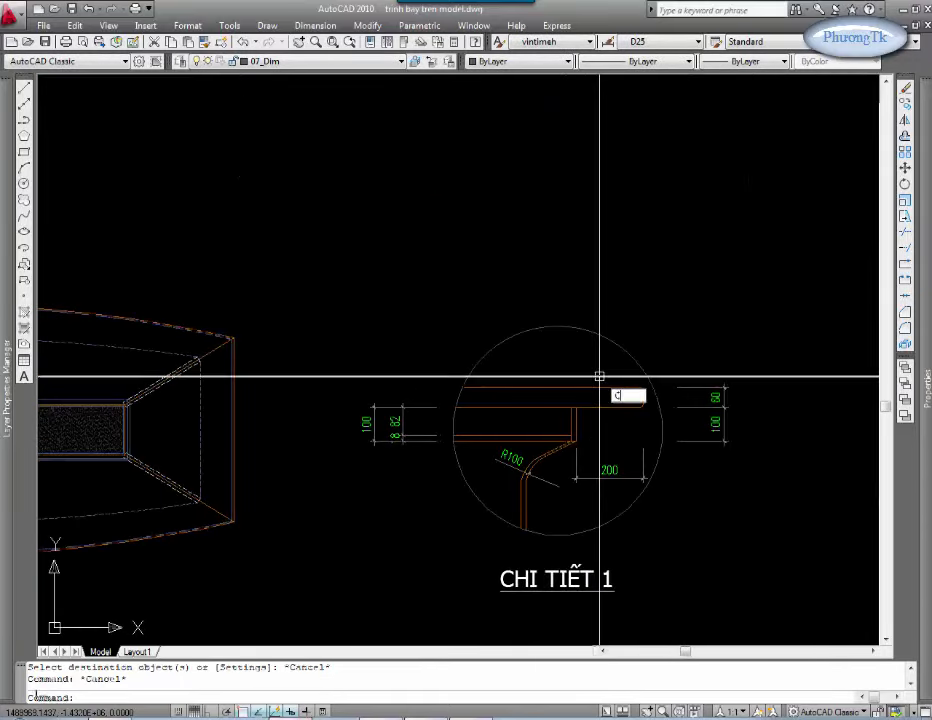
key("Return")
middle_click_drag(599, 376, 566, 384)
Step: Copy the circled detail geometry to free space below the original
left_click(405, 302)
left_click(676, 607)
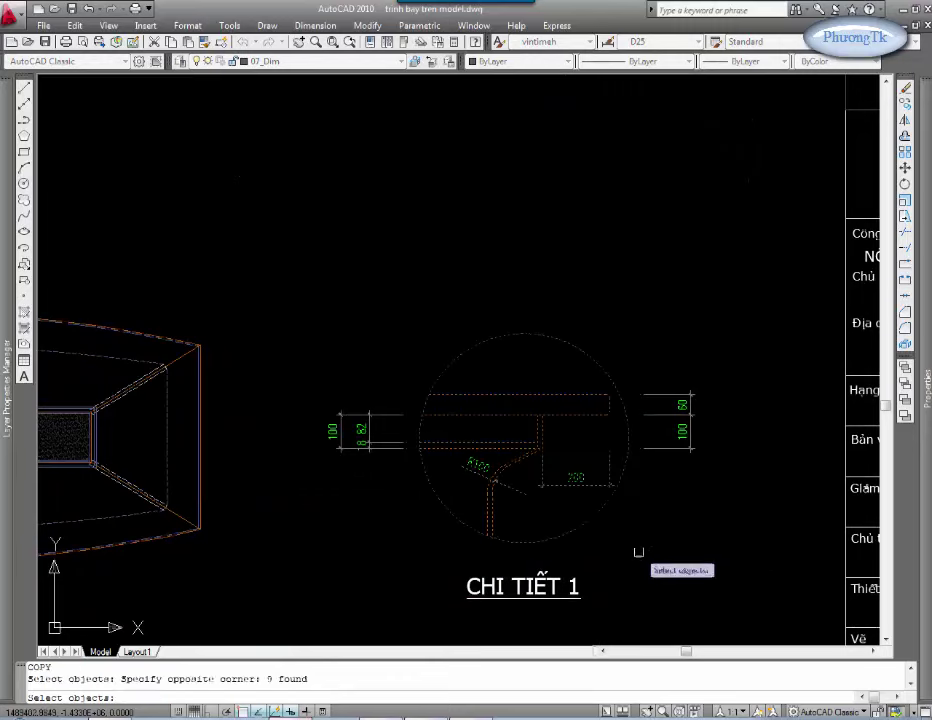
key("Return")
left_click(640, 520)
middle_click_drag(640, 520, 605, 584)
middle_click_drag(620, 300, 595, 493)
left_click(647, 527)
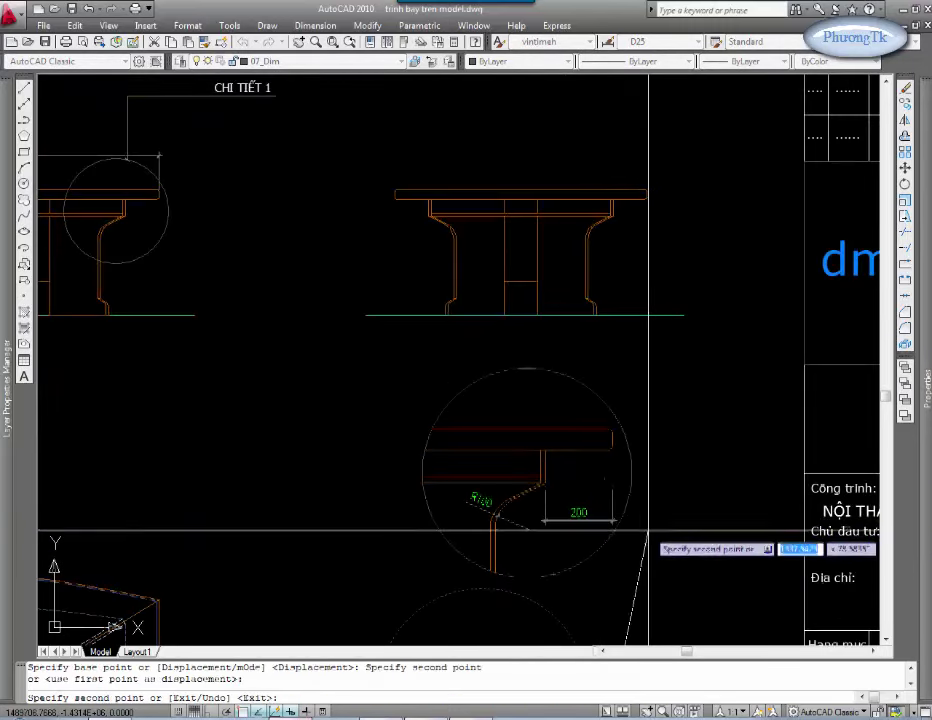
key("Escape")
middle_click_drag(647, 527, 657, 506)
Step: Scale the copied detail by 3/2 so its labels read R150 and 300
type("c")
key("Return")
left_click(641, 339)
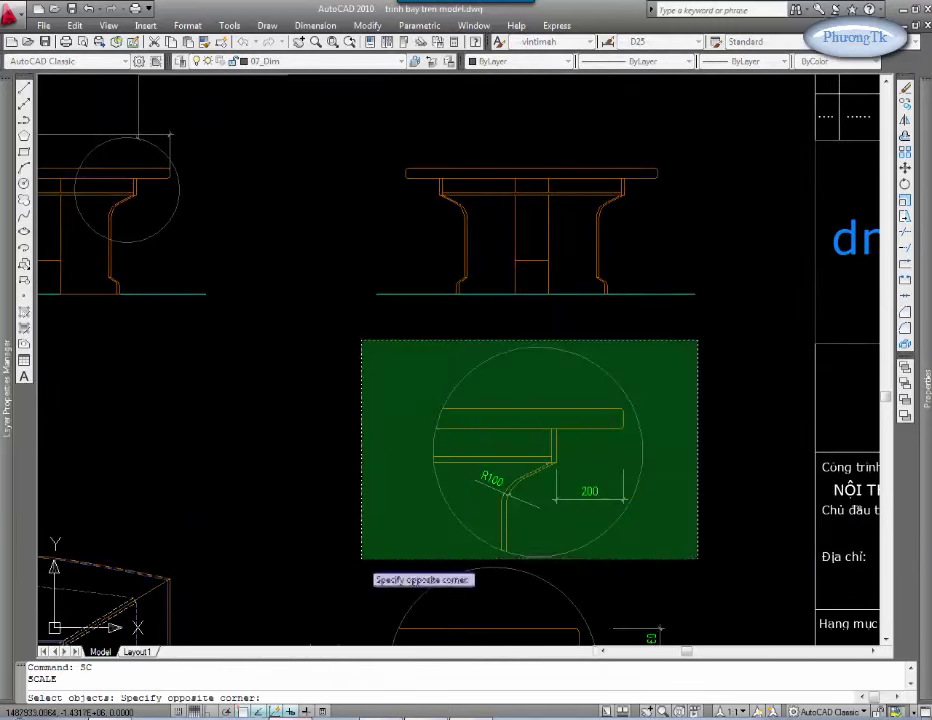
left_click(360, 557)
scroll(558, 467, "up", 3)
scroll(558, 467, "down", 2)
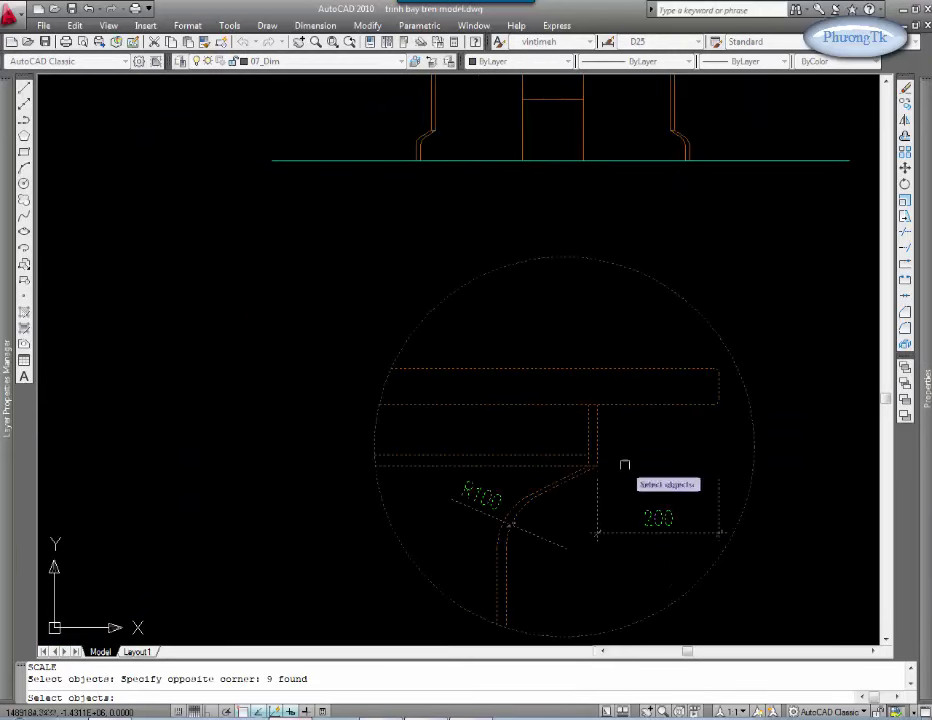
scroll(593, 485, "down", 3)
scroll(558, 471, "up", 4)
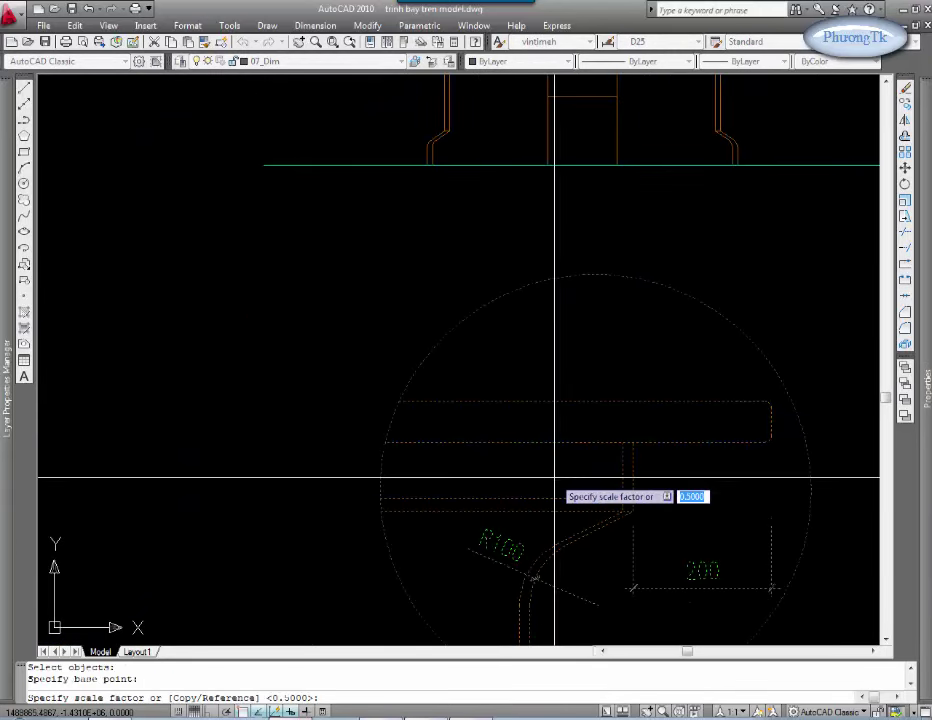
type("2")
key("Return")
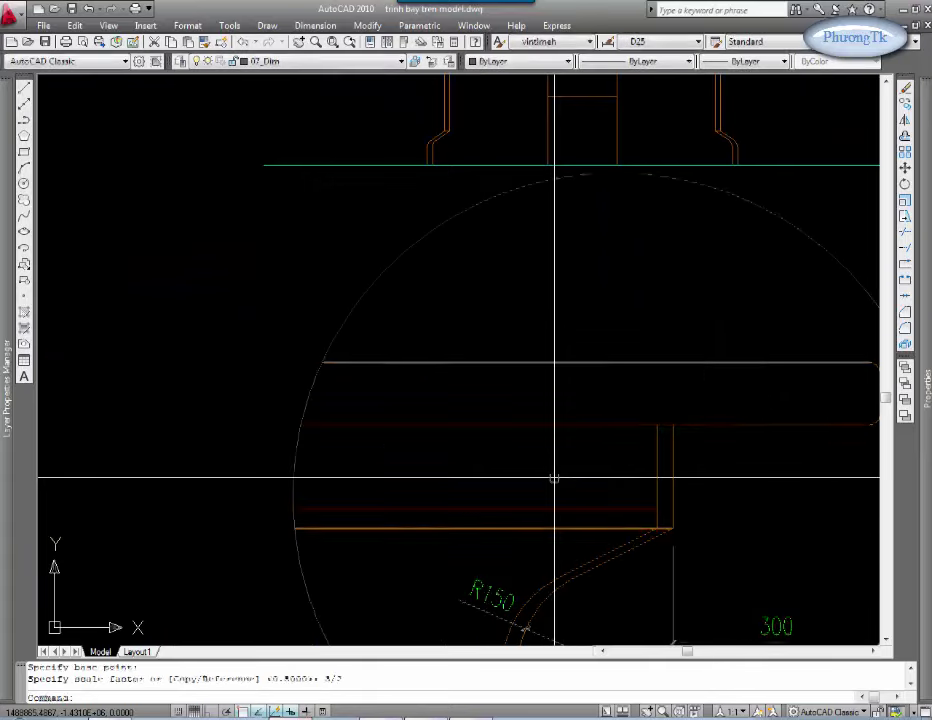
scroll(616, 510, "down", 2)
scroll(580, 538, "down", 1)
scroll(590, 575, "up", 1)
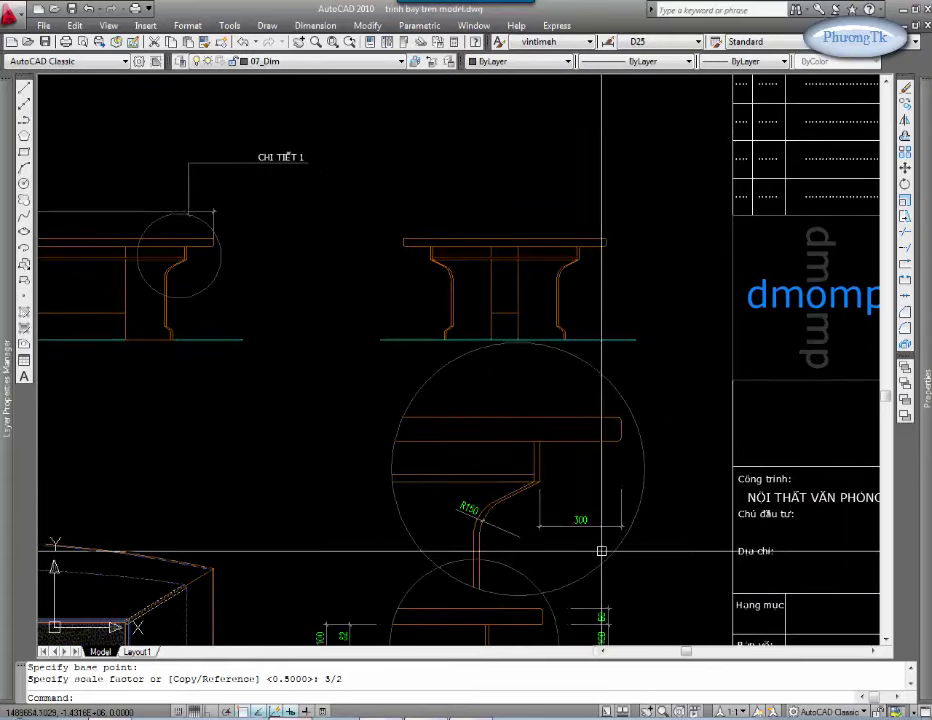
scroll(598, 435, "up", 1)
Step: Add a vertical 180 linear dimension across the tabletop edge thickness with DLI
type("dli")
key("Return")
left_click(580, 441)
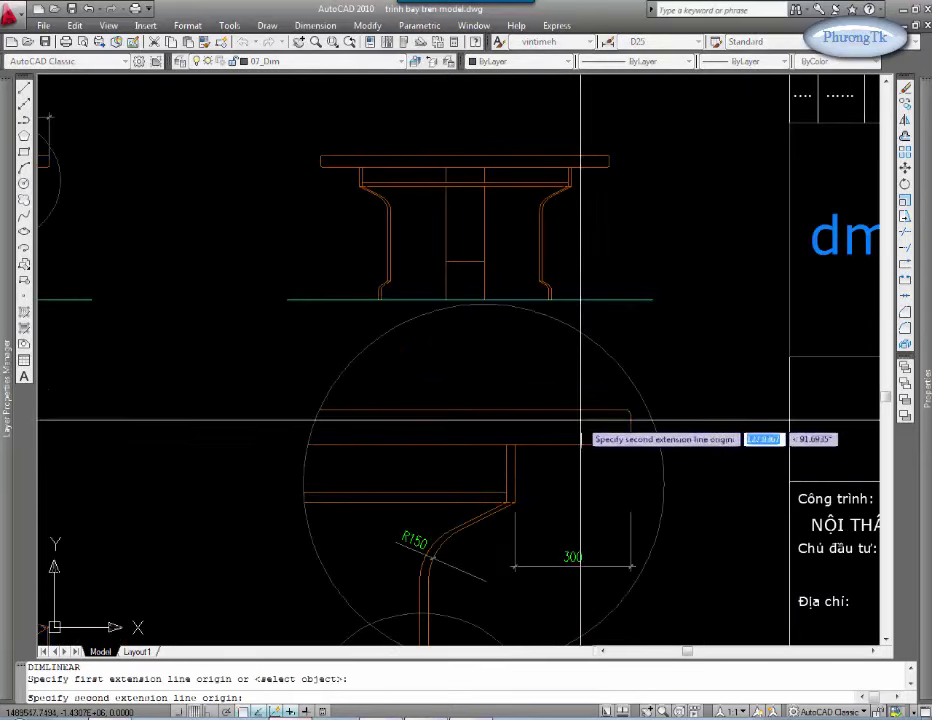
left_click(658, 441)
scroll(570, 455, "up", 1)
left_click(566, 437)
scroll(566, 437, "down", 2)
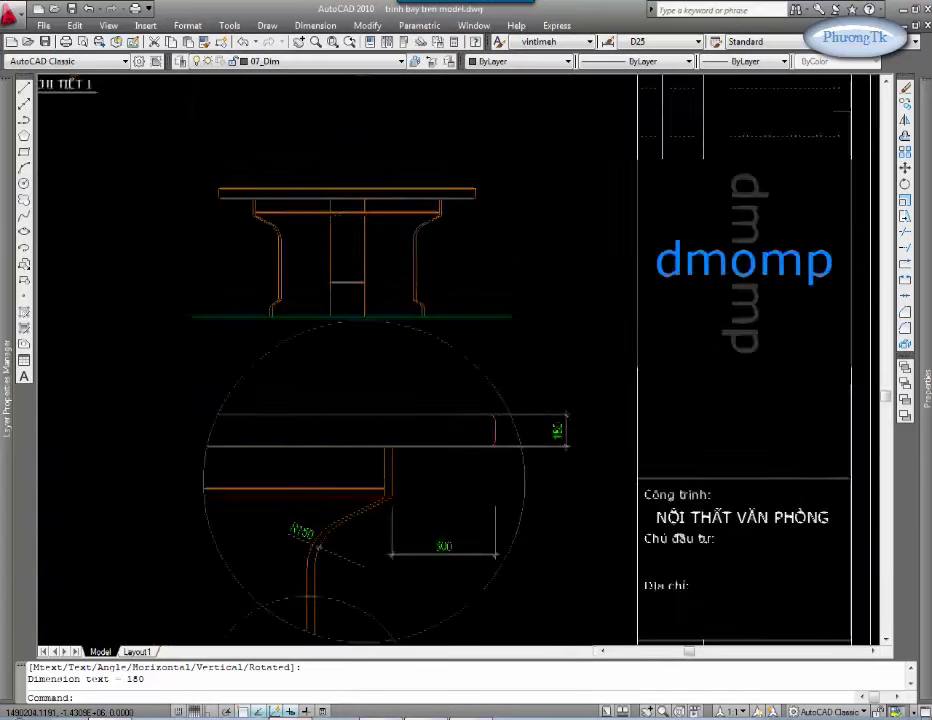
scroll(560, 432, "down", 1)
scroll(558, 428, "down", 1)
scroll(562, 435, "up", 2)
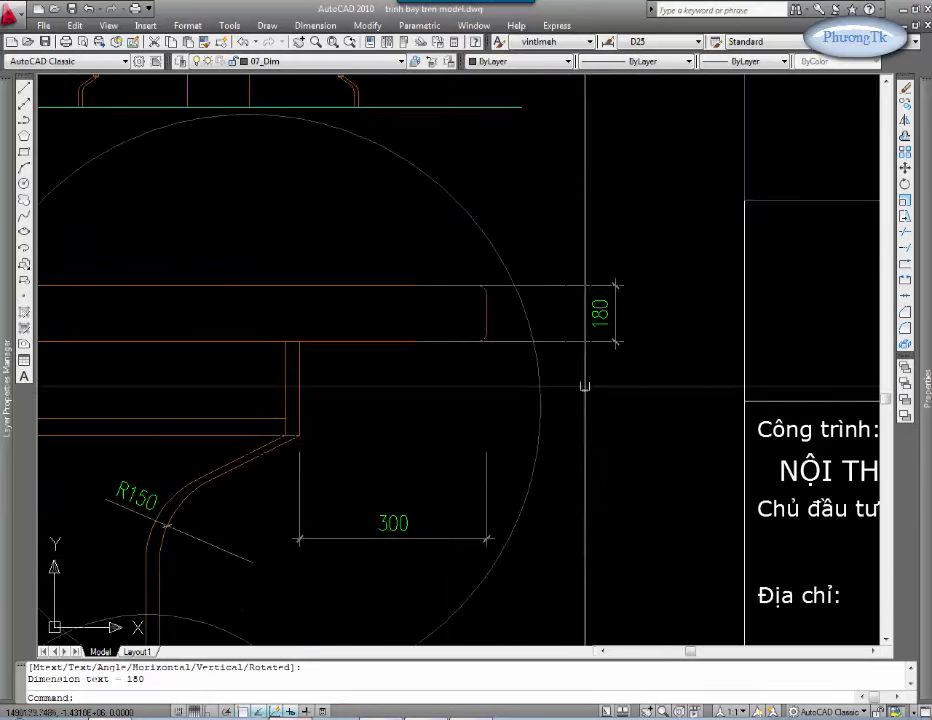
scroll(594, 387, "up", 1)
Step: Inspect the 180 dimension in the Properties palette, then reframe and reselect it
key("ctrl+1")
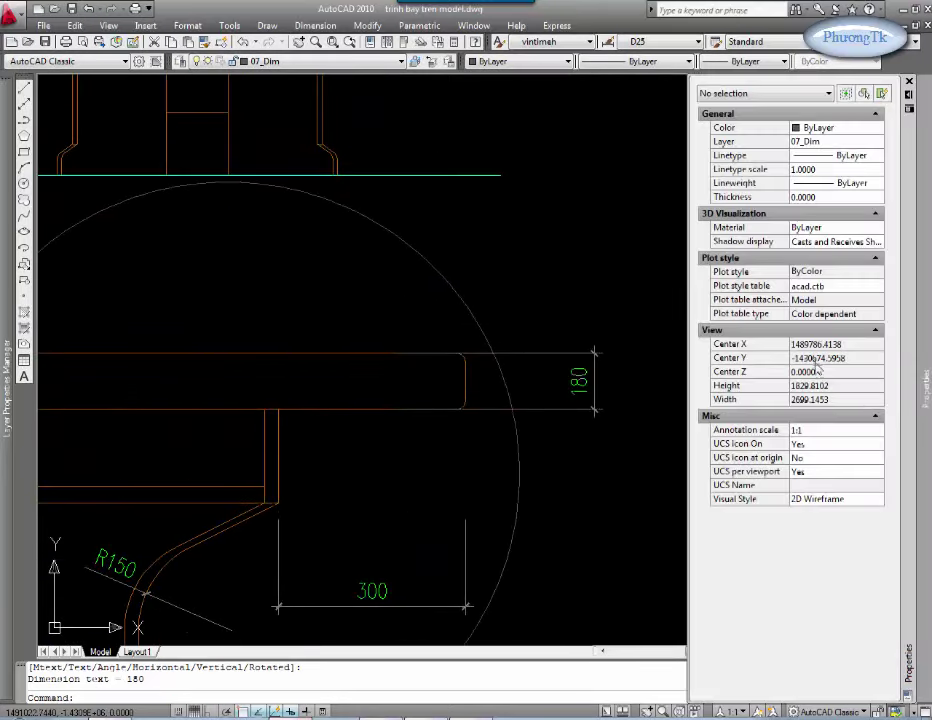
left_click(609, 388)
left_click(570, 364)
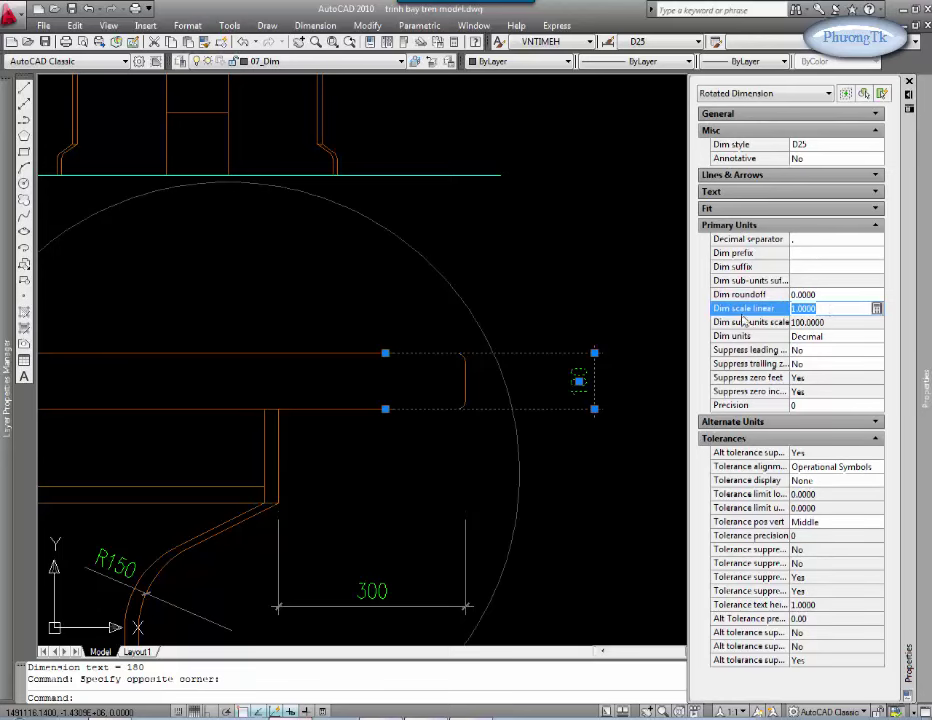
key("Escape")
key("Escape")
key("ctrl+1")
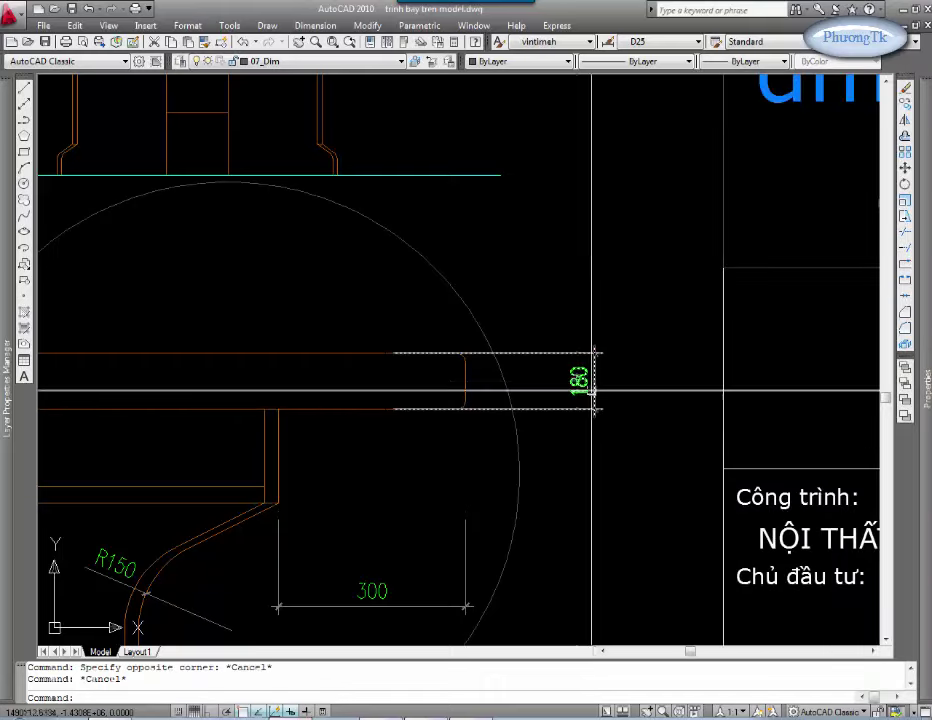
scroll(528, 480, "down", 1)
scroll(470, 349, "down", 5)
scroll(569, 307, "up", 2)
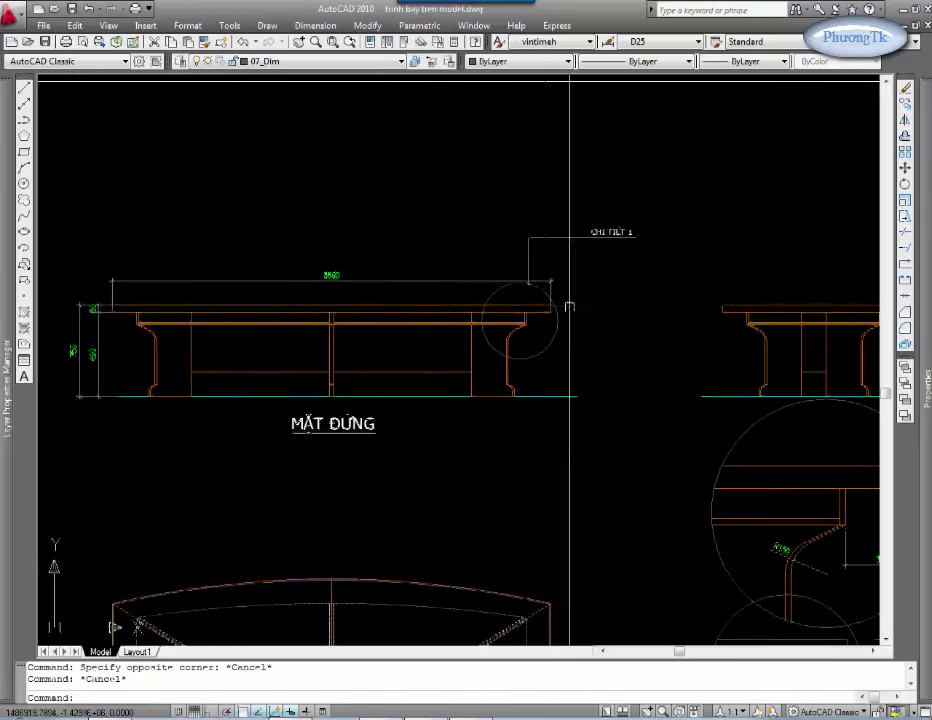
scroll(569, 307, "up", 2)
scroll(505, 377, "down", 3)
scroll(810, 415, "up", 2)
middle_click_drag(810, 415, 623, 400)
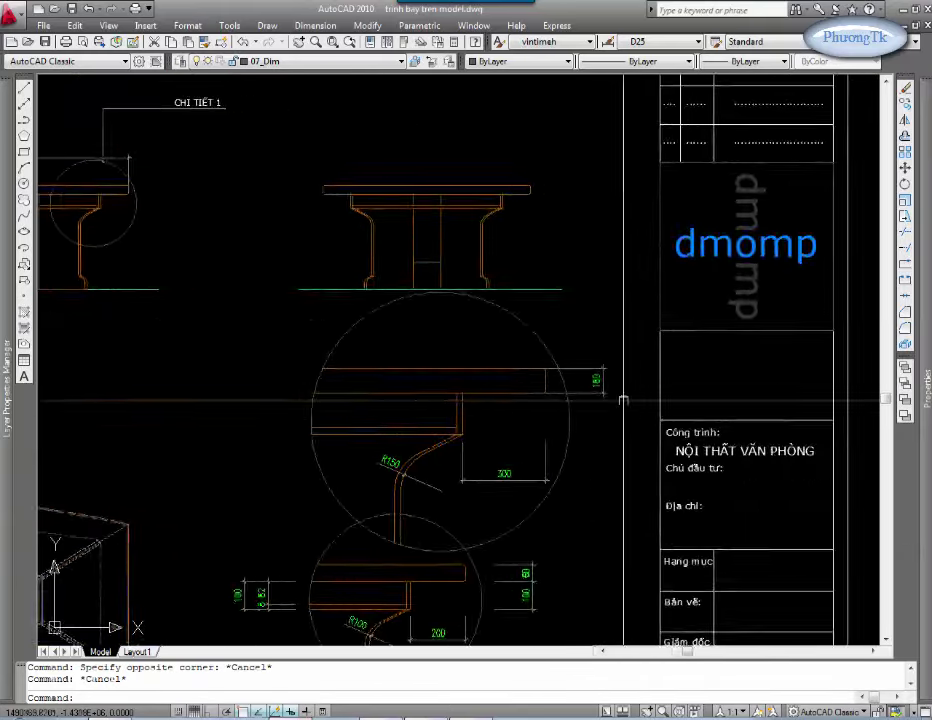
scroll(623, 400, "up", 3)
left_click(616, 334)
Step: Set Dim scale linear to 0.3333 on the 180 dimension in Properties
left_click(583, 386)
key("ctrl+1")
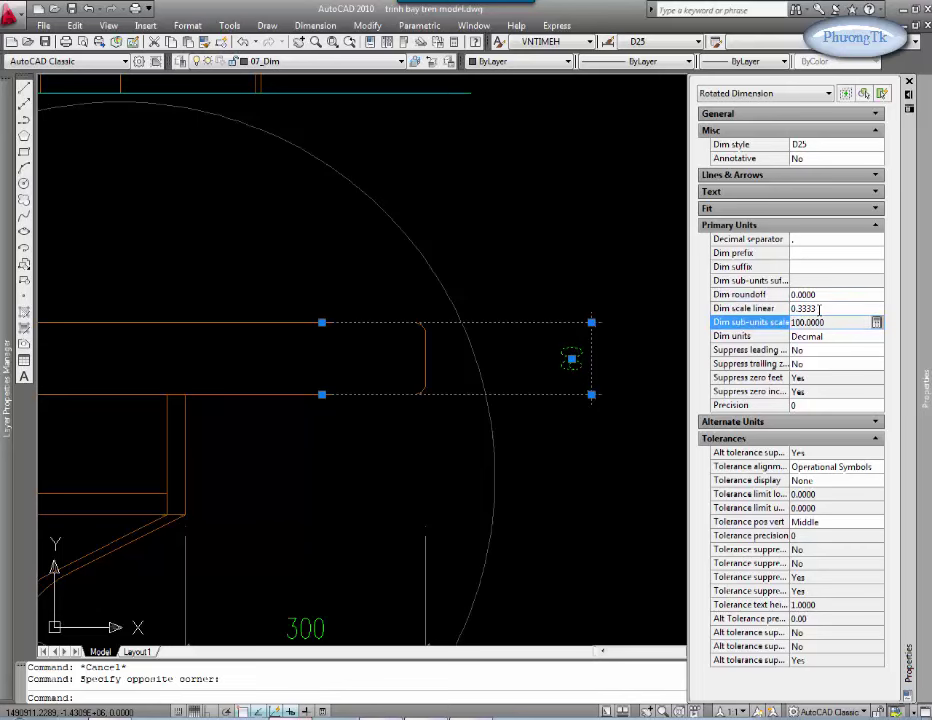
key("Escape")
key("ctrl+1")
type("CD")
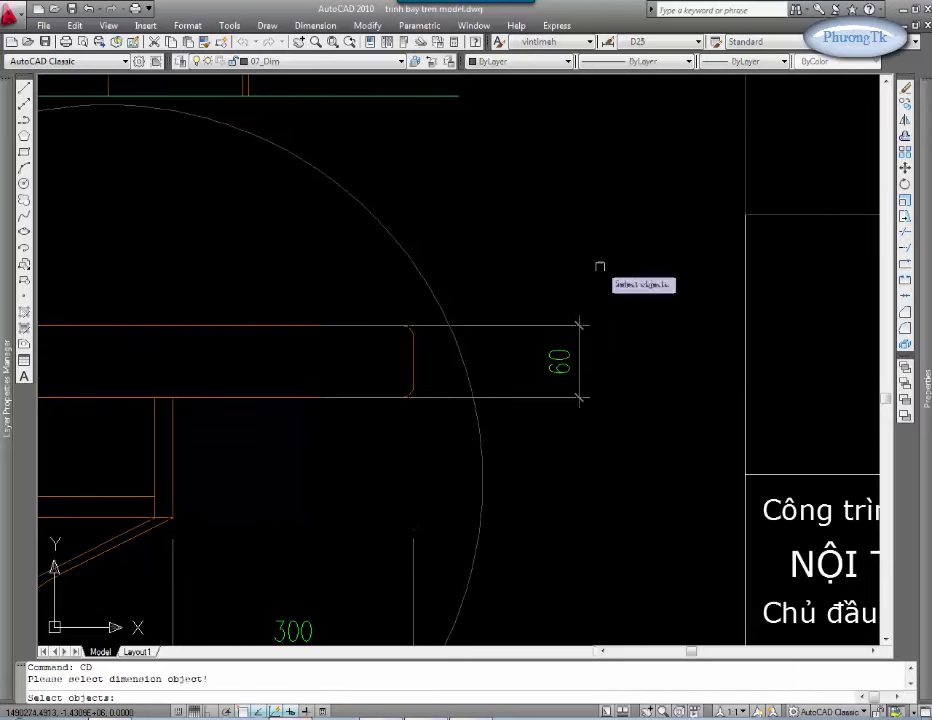
left_click(560, 370)
key("Escape")
Step: Match the 60 dimension's settings onto the 300 dimension so it reads 200
scroll(560, 375, "up", 1)
type("ma")
key("space")
left_click(622, 335)
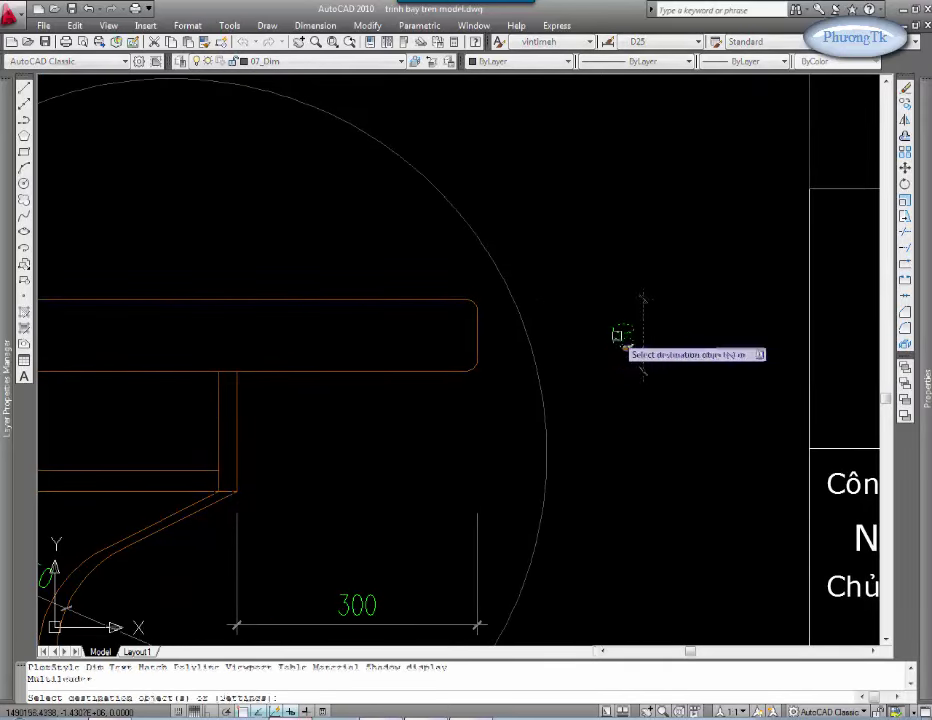
scroll(622, 335, "down", 2)
left_click_drag(540, 600, 462, 460)
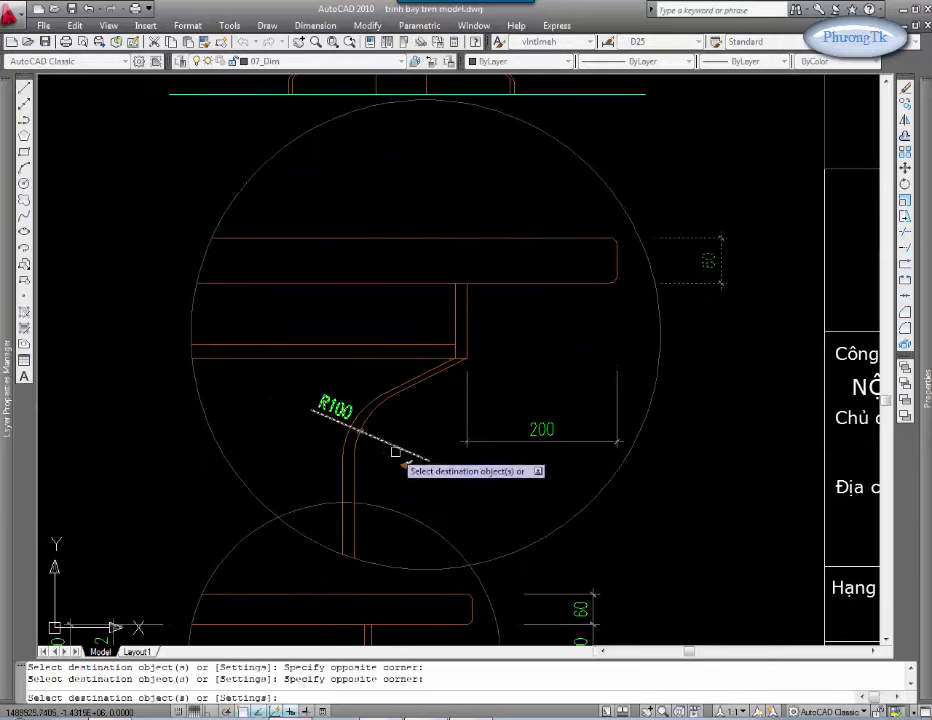
scroll(333, 391, "up", 3)
scroll(537, 443, "up", 1)
scroll(574, 390, "down", 6)
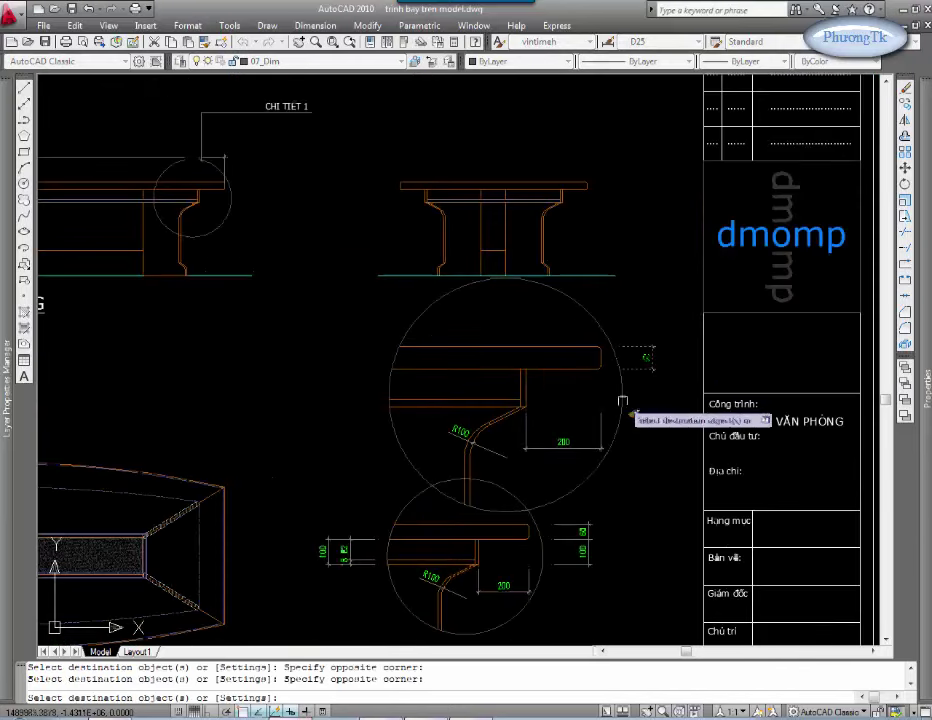
key("Escape")
Step: Window-select the upper detail's objects, then clear the selection
left_click(641, 312)
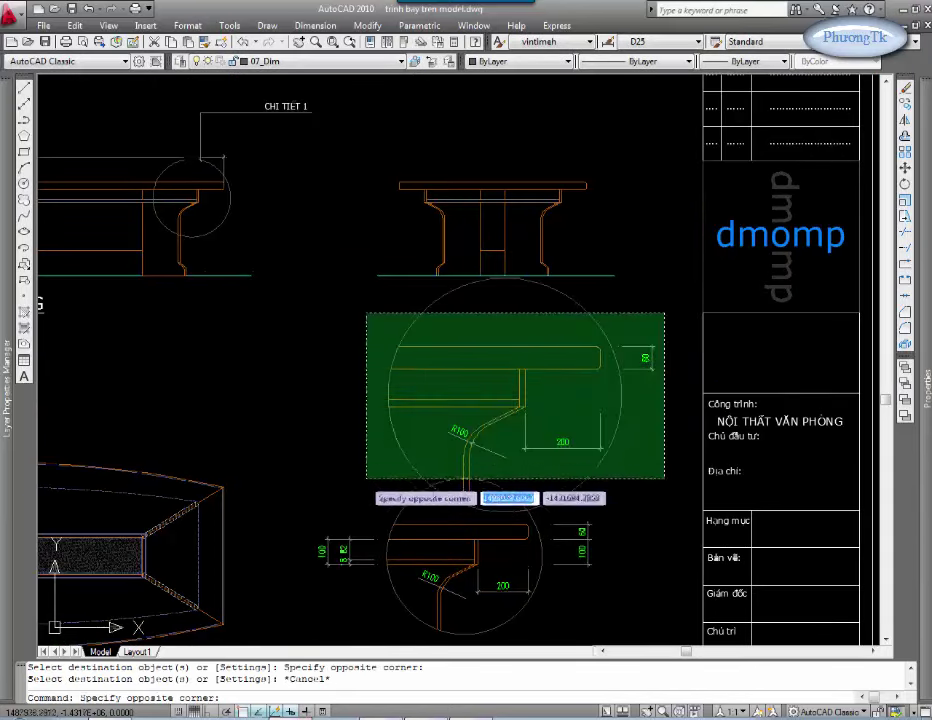
left_click(308, 443)
key("Escape")
scroll(621, 370, "up", 3)
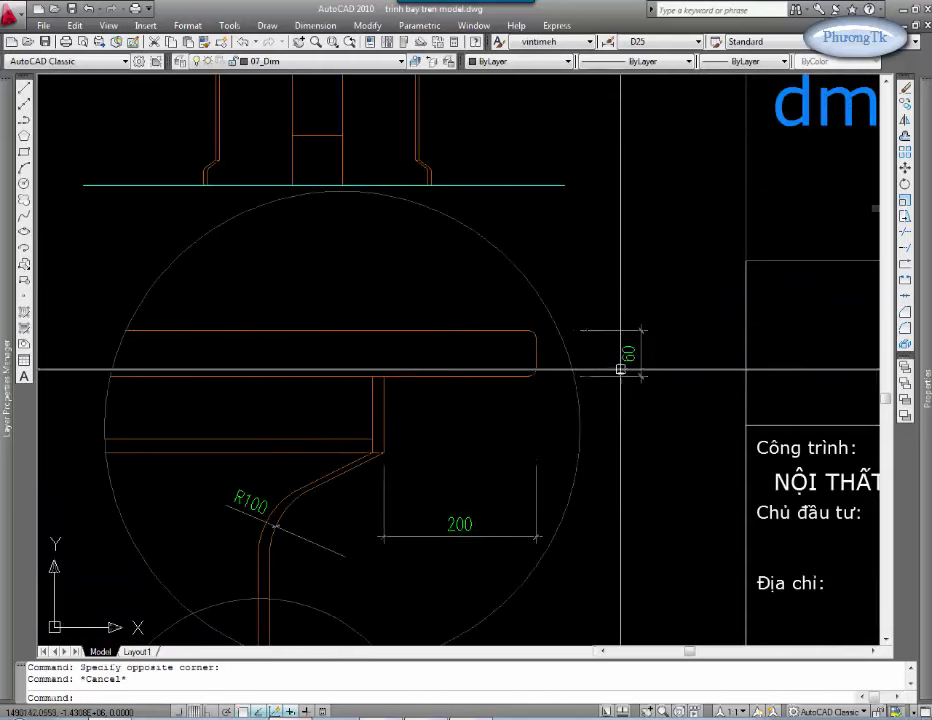
scroll(669, 343, "down", 4)
left_click(422, 423)
type("ecify opposite corner:")
key("Return")
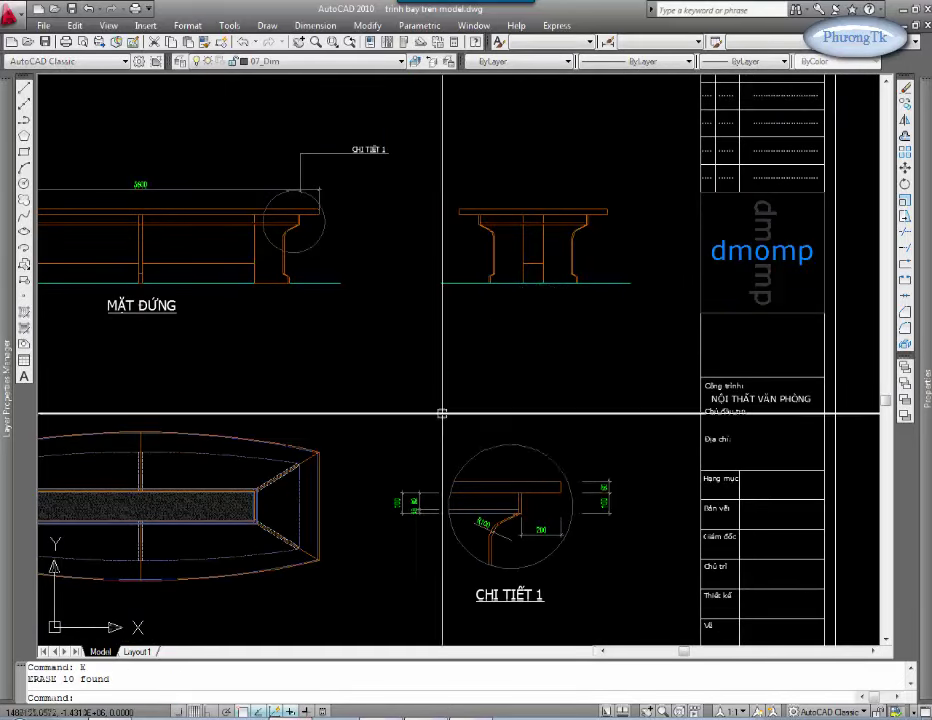
scroll(443, 410, "down", 5)
middle_click_drag(400, 420, 658, 443)
scroll(780, 428, "down", 2)
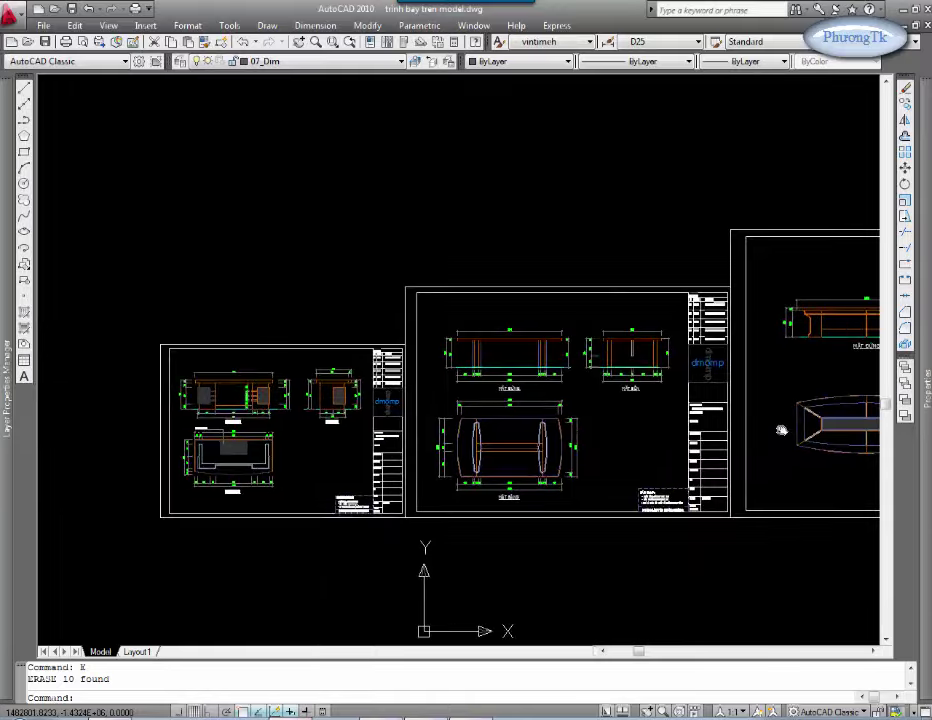
middle_click_drag(780, 428, 493, 433)
scroll(493, 433, "up", 1)
scroll(568, 433, "down", 5)
scroll(524, 439, "up", 2)
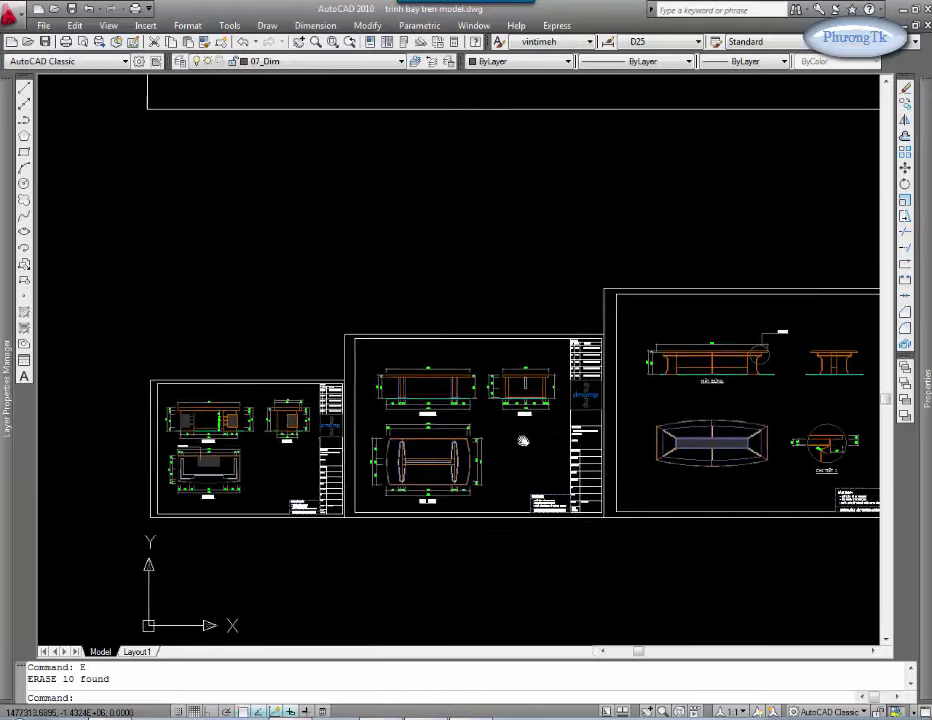
scroll(308, 439, "up", 3)
scroll(343, 472, "up", 2)
middle_click_drag(183, 195, 373, 345)
scroll(373, 345, "down", 4)
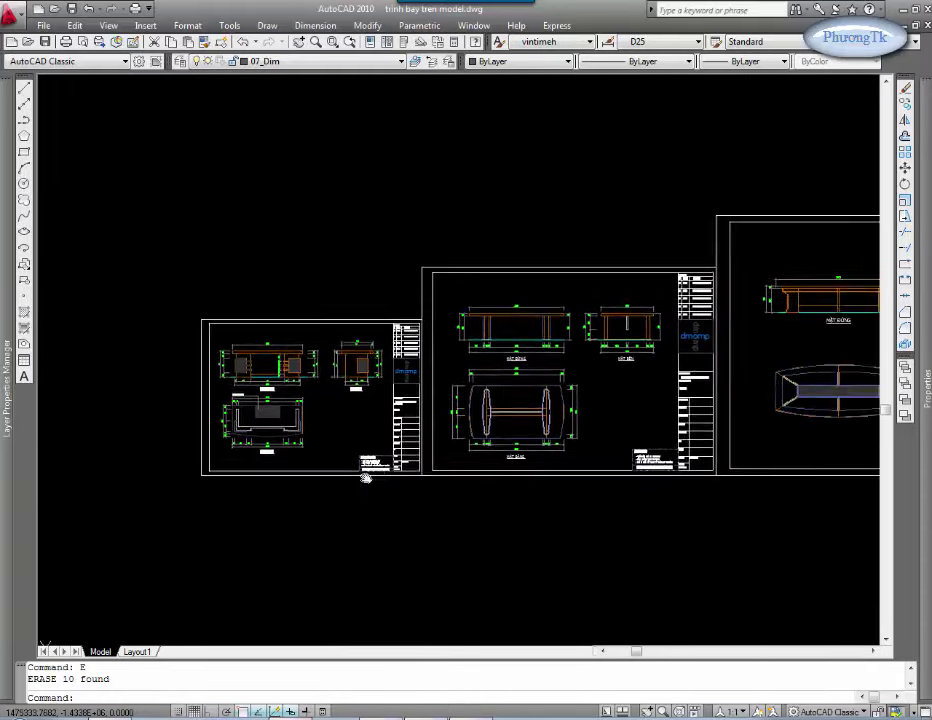
middle_click_drag(364, 474, 73, 470)
middle_click_drag(300, 430, 175, 450)
middle_click_drag(540, 440, 680, 424)
middle_click_drag(362, 449, 601, 433)
scroll(505, 352, "up", 3)
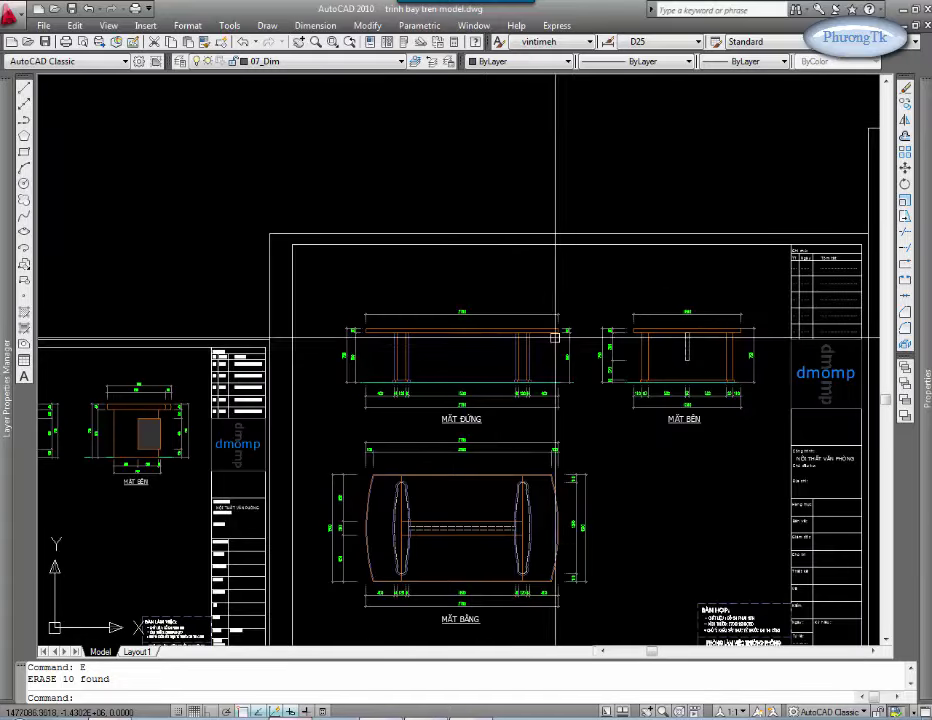
scroll(468, 397, "down", 3)
middle_click_drag(560, 440, 520, 450)
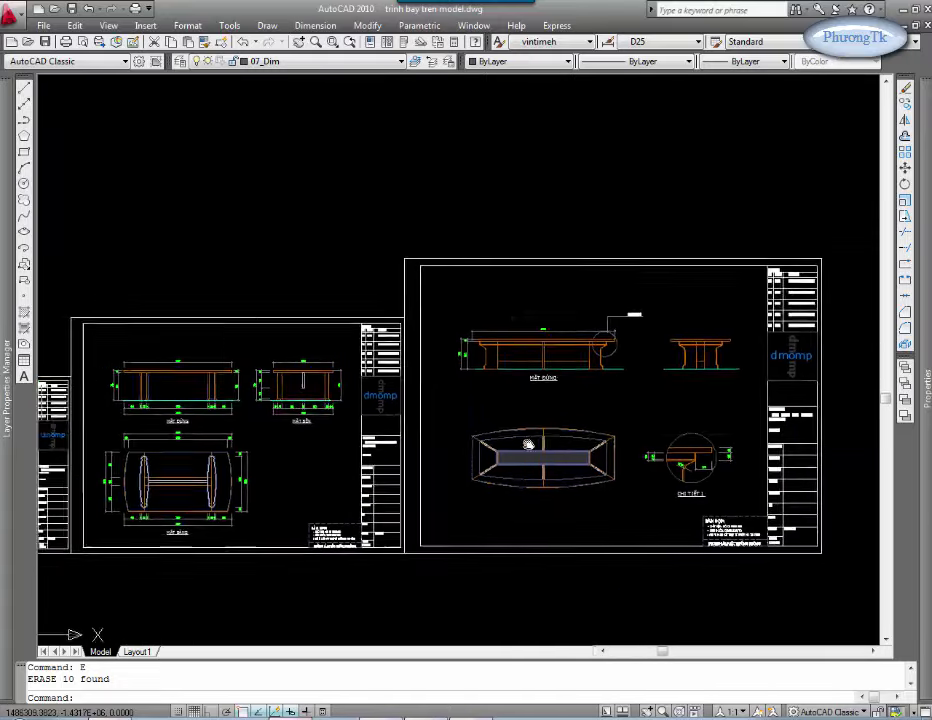
mouse_move(600, 441)
middle_mouse_down()
mouse_move(419, 461)
mouse_move(576, 416)
mouse_move(620, 440)
middle_mouse_up()
scroll(557, 427, "down", 2)
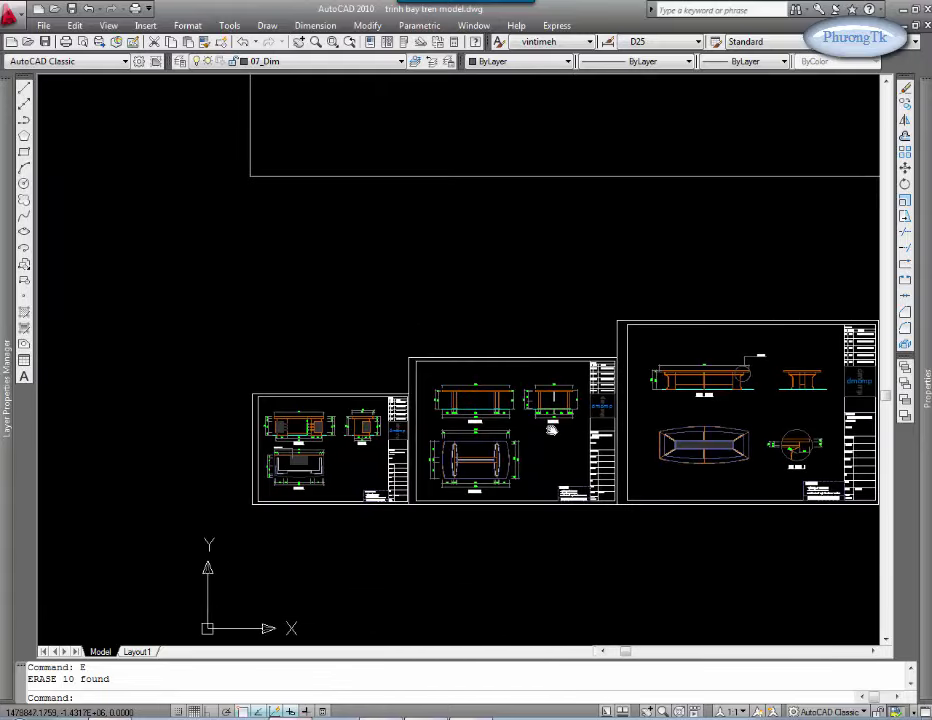
scroll(427, 471, "down", 1)
middle_click_drag(427, 471, 367, 521)
scroll(366, 510, "down", 2)
scroll(536, 403, "down", 2)
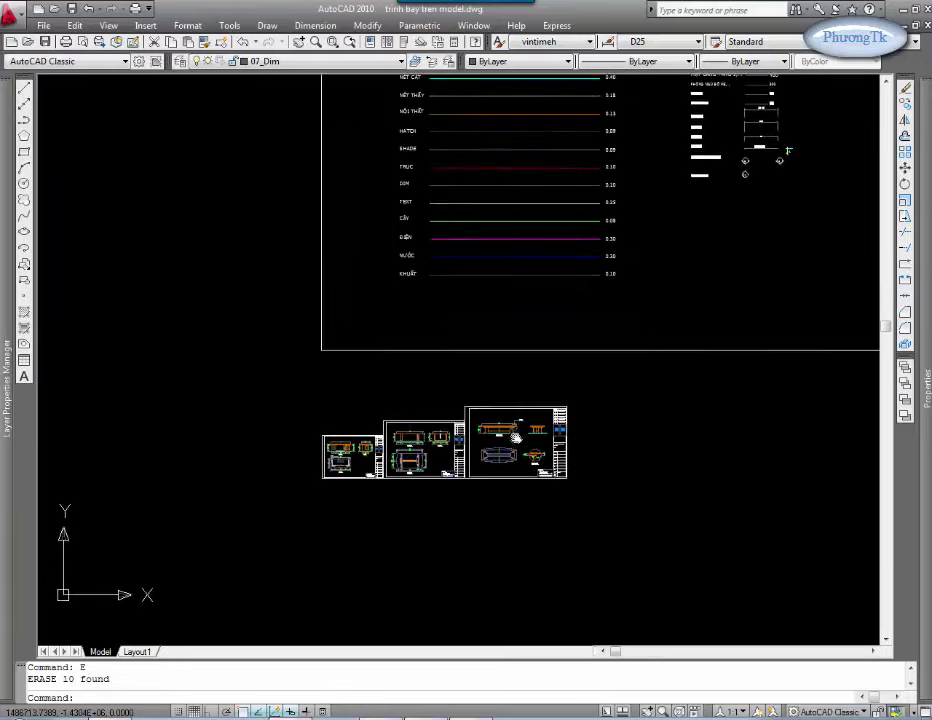
scroll(384, 435, "up", 3)
scroll(384, 435, "up", 2)
scroll(333, 500, "up", 1)
mouse_move(333, 500)
middle_mouse_down()
mouse_move(506, 402)
mouse_move(394, 444)
middle_mouse_up()
scroll(506, 402, "down", 2)
scroll(491, 406, "up", 3)
scroll(491, 402, "down", 1)
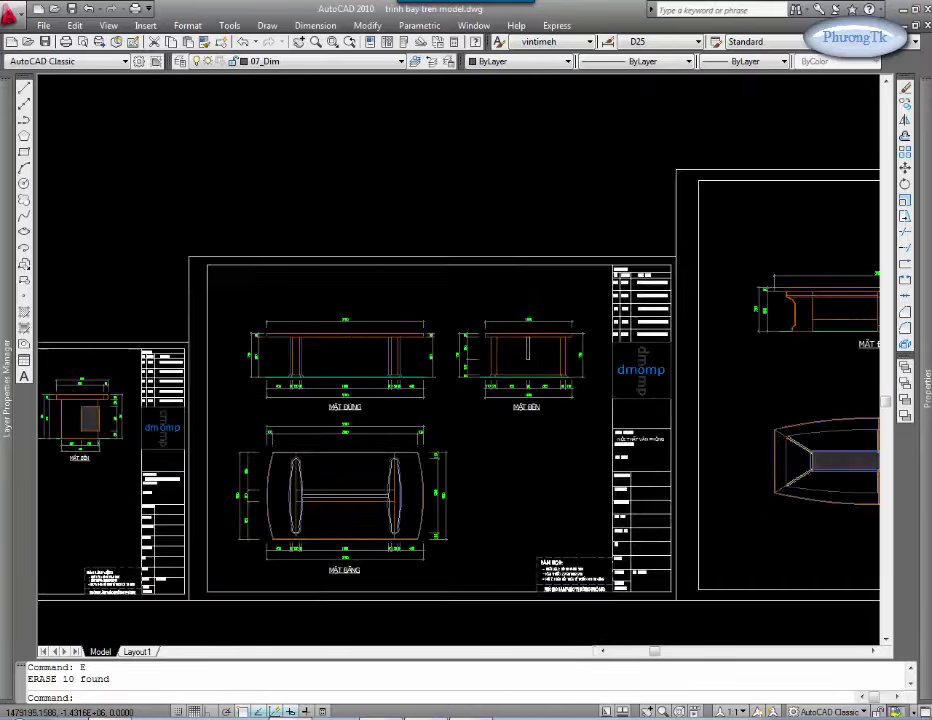
scroll(491, 402, "down", 2)
mouse_move(491, 402)
middle_mouse_down()
mouse_move(400, 433)
mouse_move(200, 450)
middle_mouse_up()
middle_click_drag(562, 413, 650, 407)
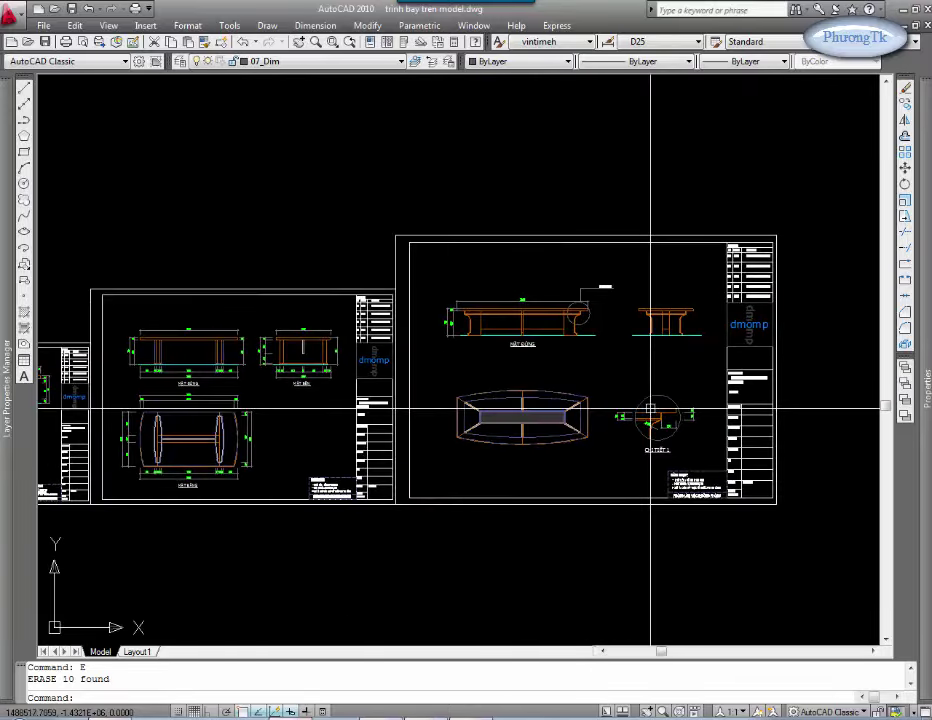
scroll(643, 411, "down", 3)
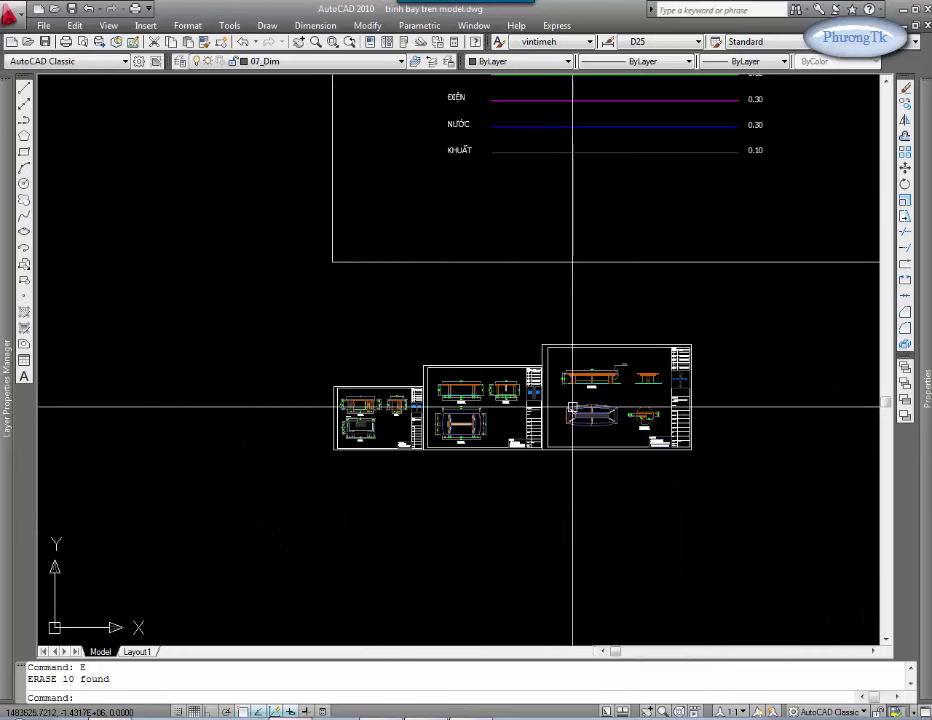